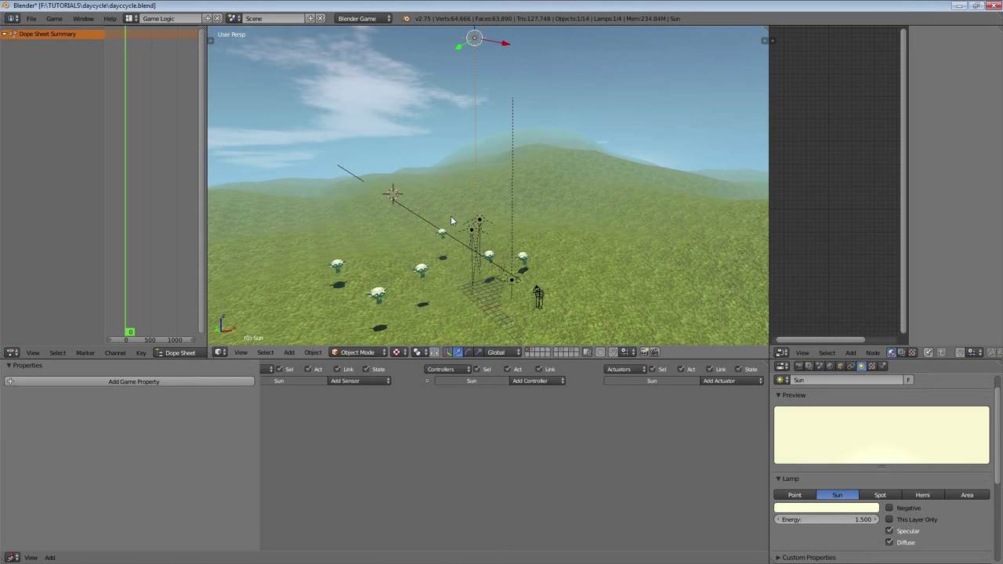
- Snap the 3D cursor to the sun lamp and add a mesh circle at that point
middle_drag(443, 233, 462, 282)
drag(769, 291, 693, 292)
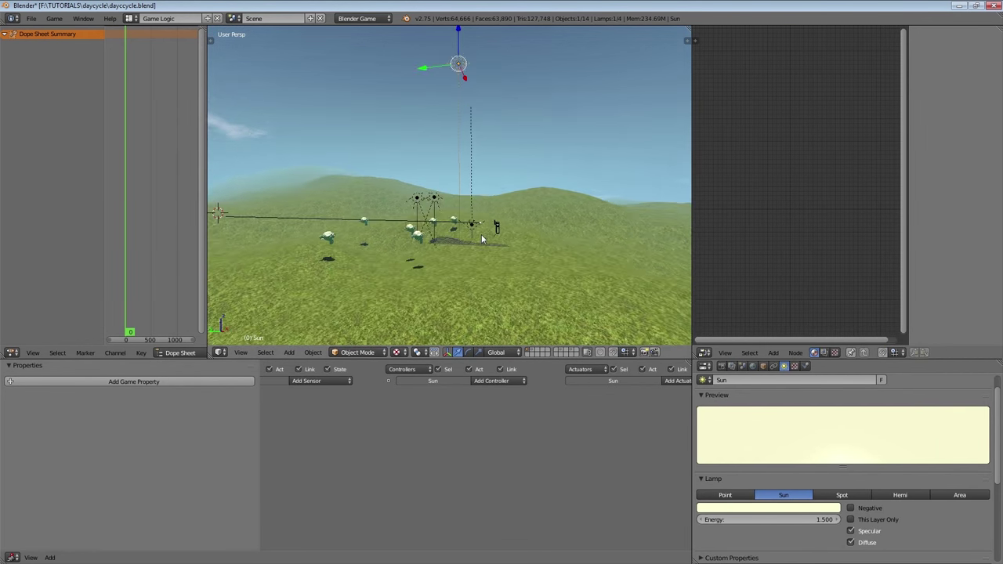
key(KP_1)
key(KP_3)
key(KP_5)
key(shift+s)
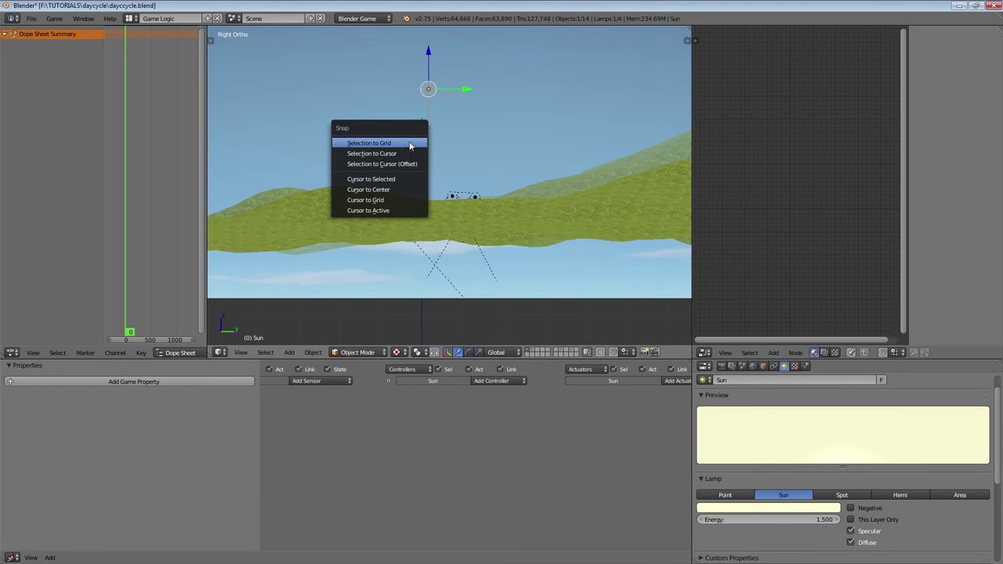
click(384, 176)
key(shift+a)
mouse_move(387, 181)
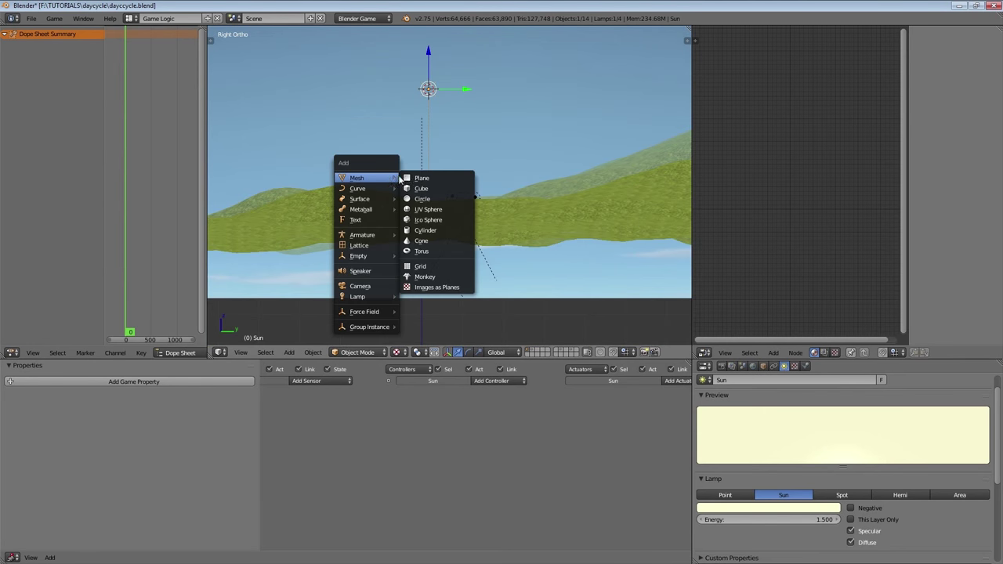
click(417, 199)
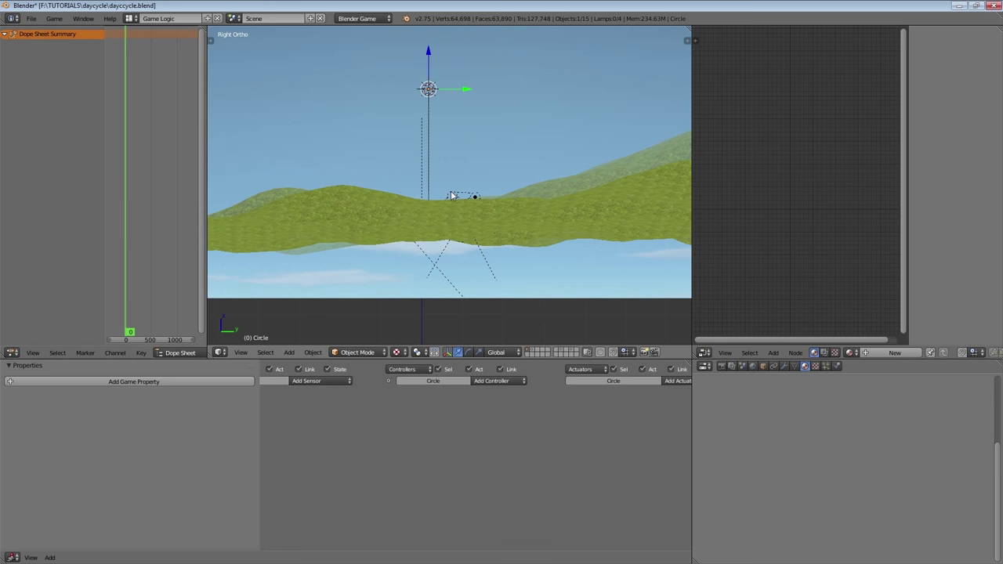
- Rotate the new circle about the X axis so it stands upright
key(r)
key(x)
key(Return)
key(KP_1)
- Scale the circle's mesh up in Edit Mode until it forms a large ring around the sun lamp
key(s)
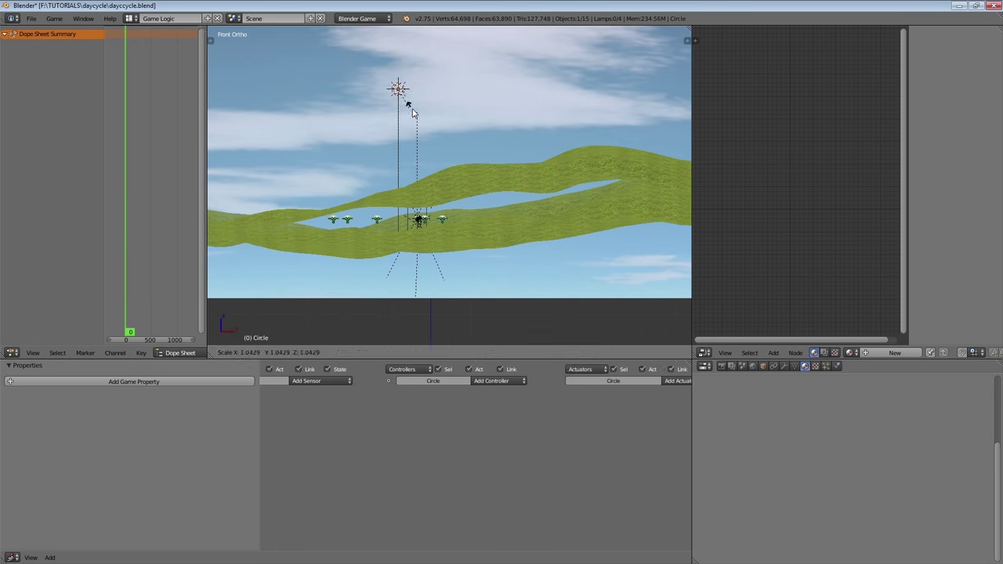
right_click(595, 145)
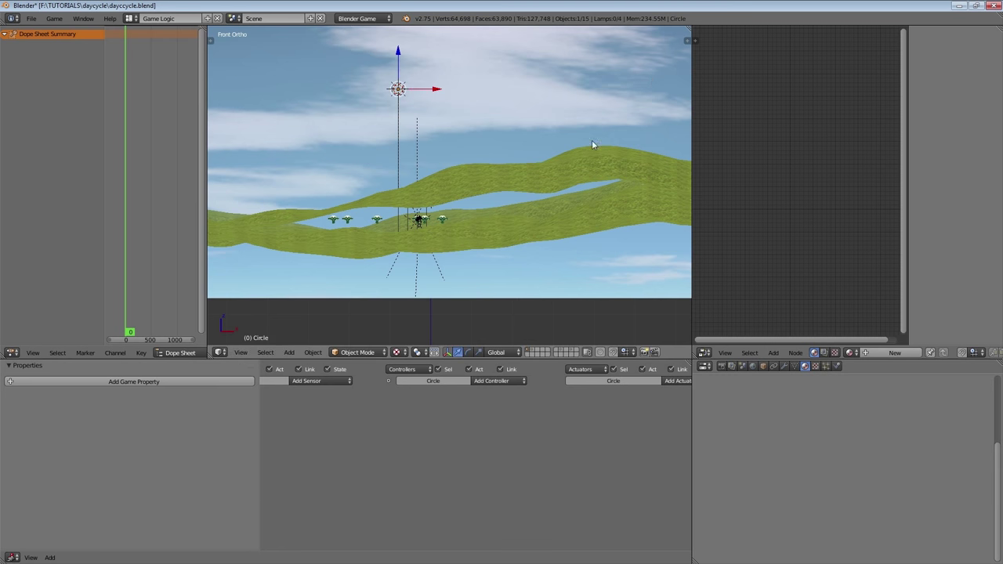
scroll(593, 146, down, 4)
key(Tab)
key(s)
click(554, 243)
key(s)
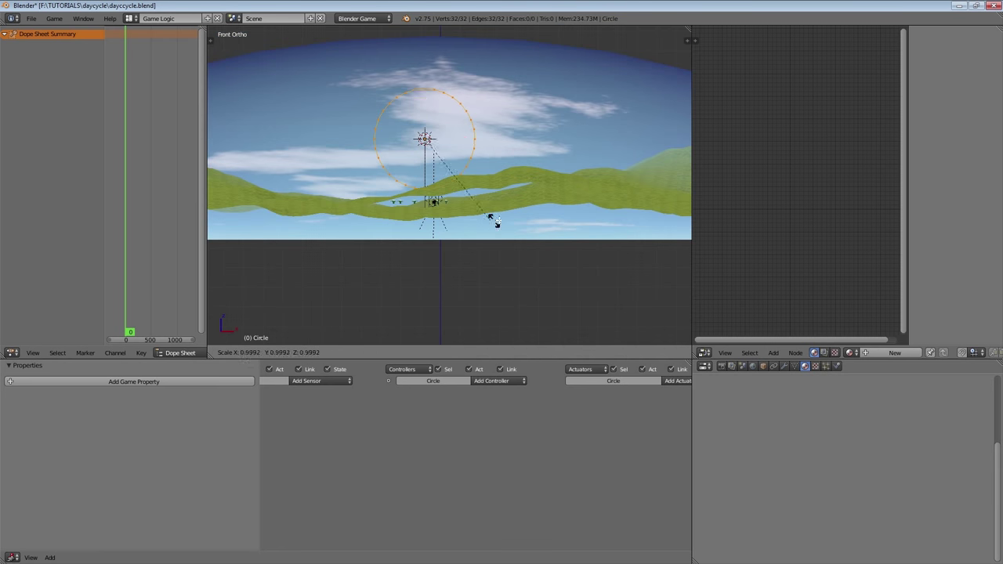
click(596, 189)
key(Tab)
middle_drag(596, 189, 411, 277)
- Move the sun lamp straight up onto the top of the large circle
key(KP_3)
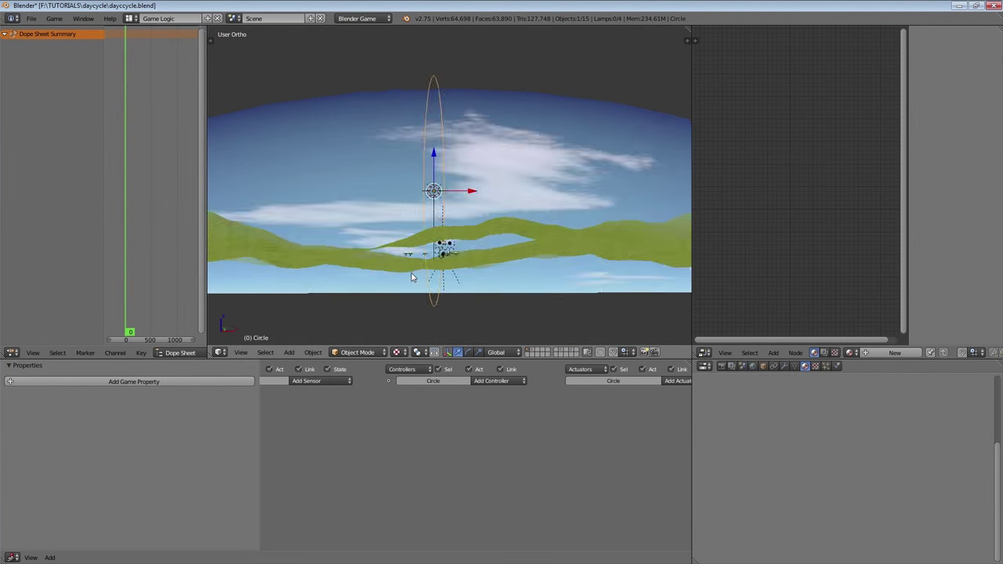
right_click(449, 206)
key(g)
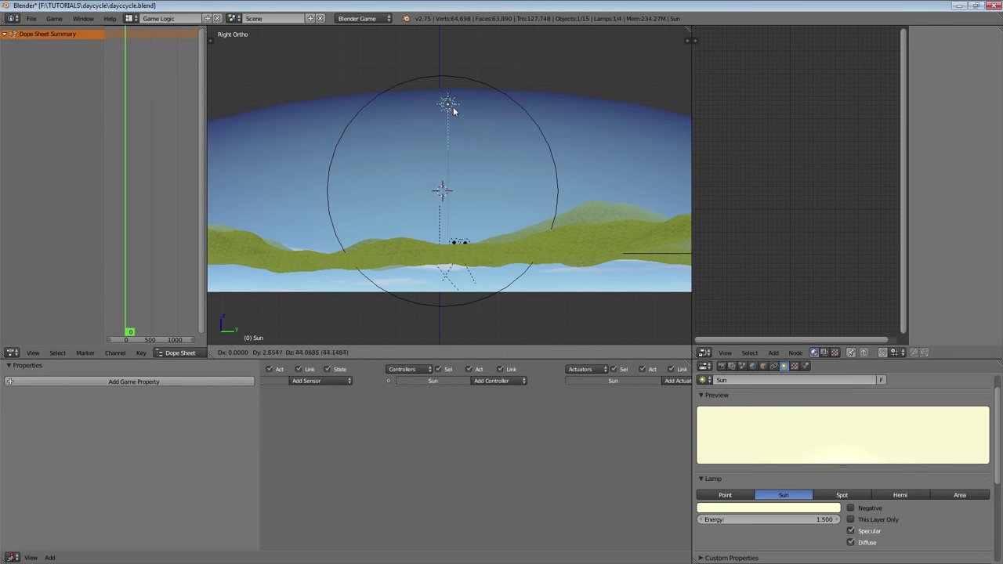
click(451, 300)
- Parent the sun lamp to the circle in an enlarged 3D view
key(ctrl+Up)
shift+right_click(551, 90)
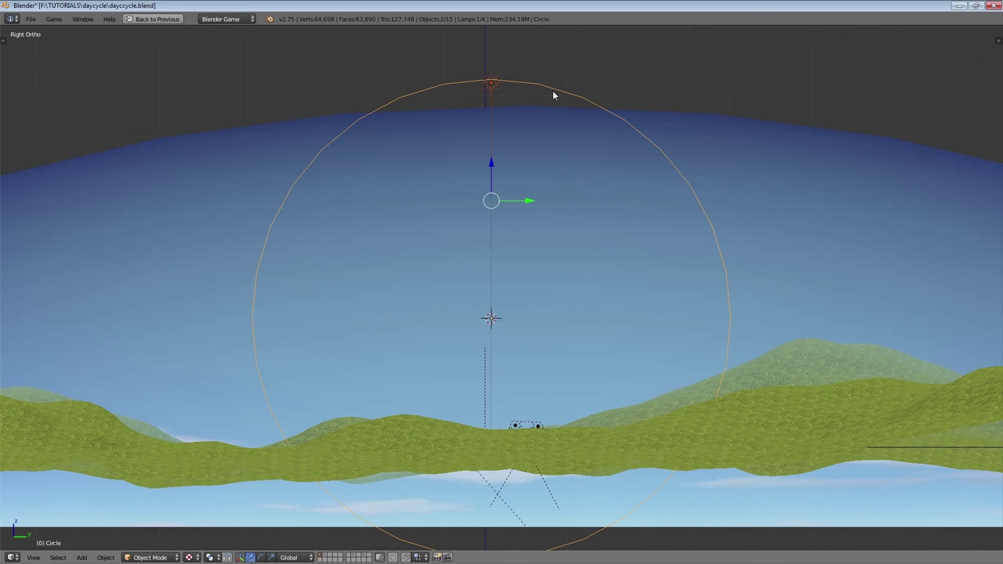
key(ctrl+p)
click(552, 90)
- Test-rotate the circle alone to check that the sun lamp travels with it
right_click(556, 91)
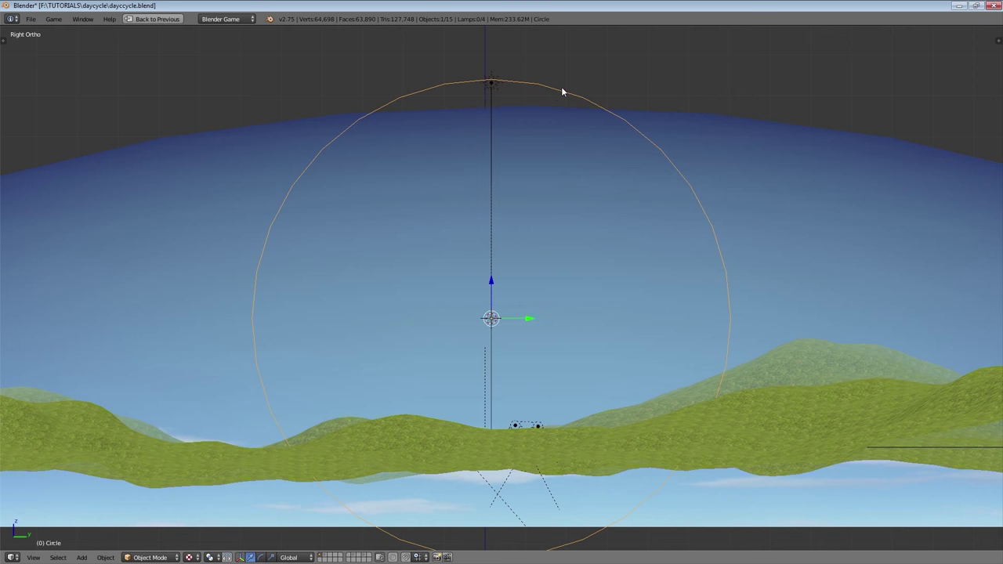
key(r)
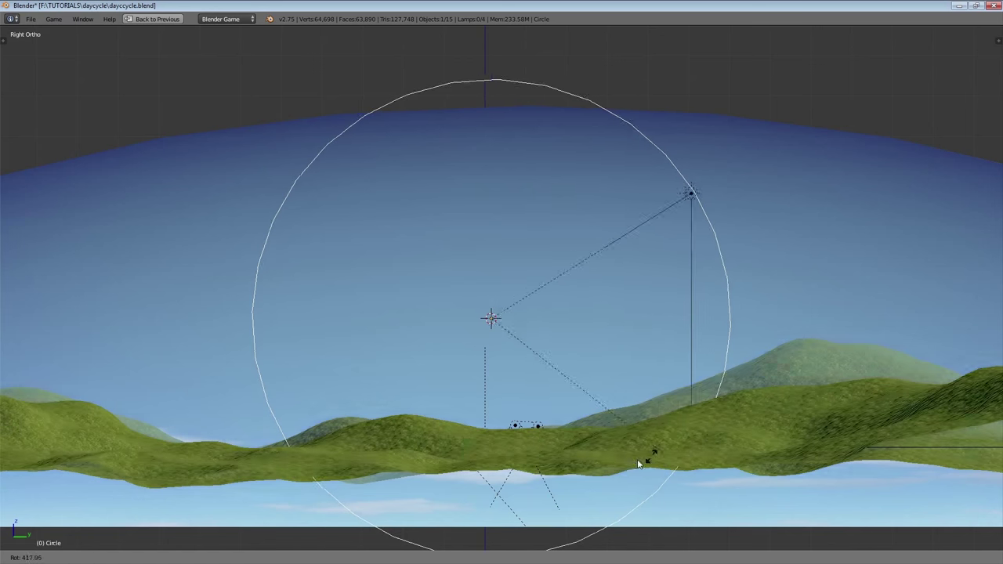
right_click(434, 282)
- Lower the circle along the Z axis until its centre sits at the terrain's ground level
key(g)
key(z)
click(427, 387)
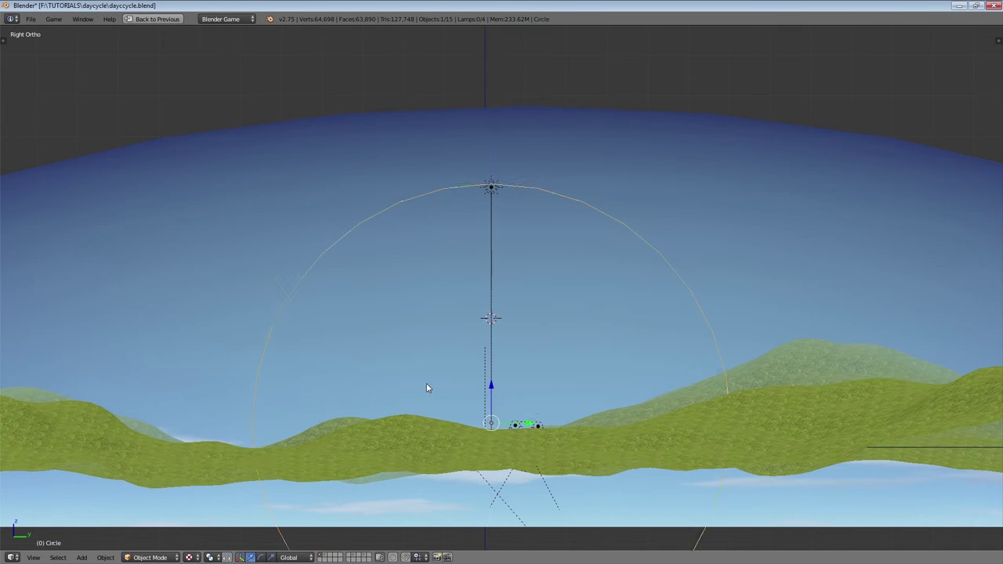
- Try rotating the lowered circle, also about the global X axis, to check how the sunlight moves across the terrain
scroll(577, 230, down, 2)
key(r)
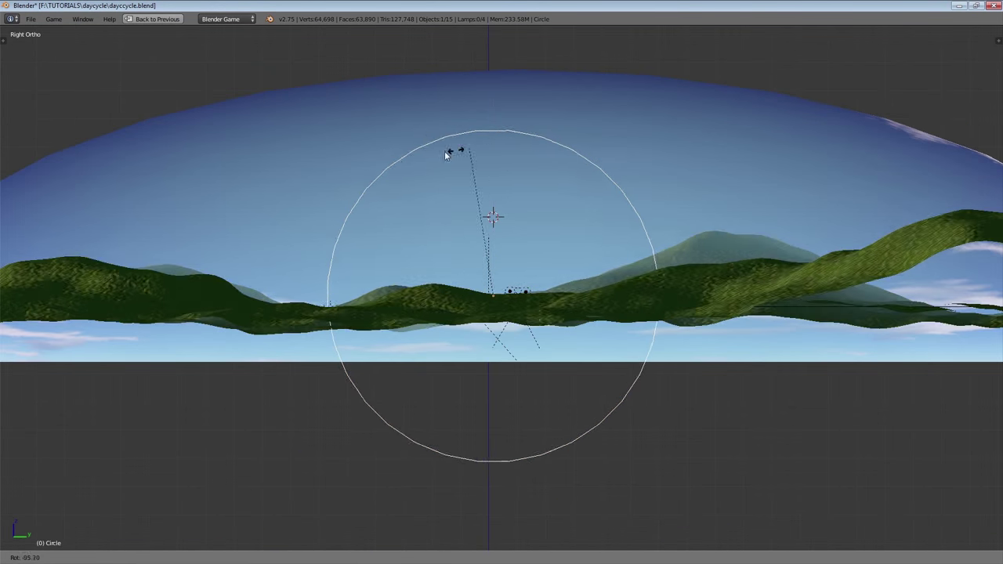
right_click(462, 294)
scroll(421, 338, up, 4)
middle_drag(372, 318, 447, 326)
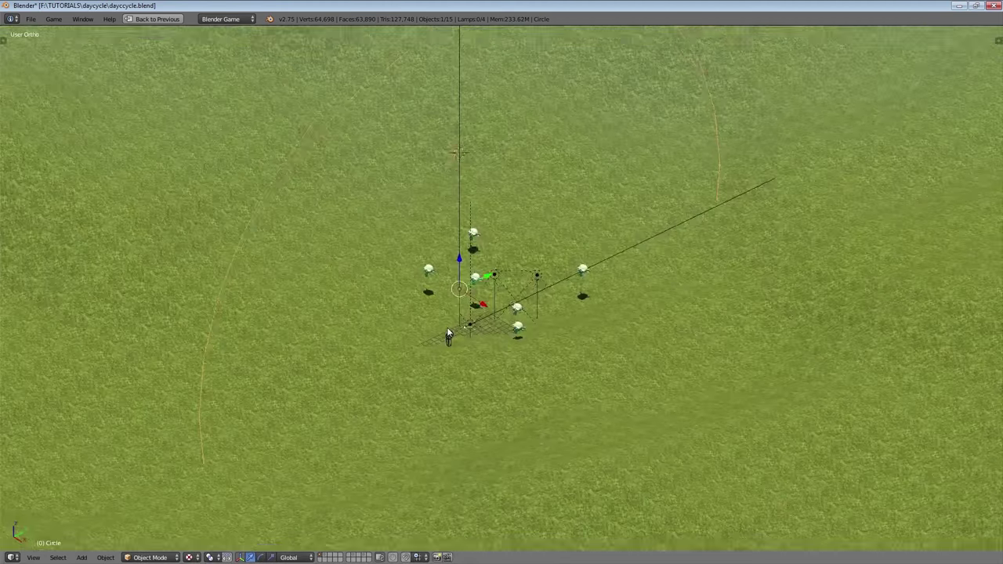
key(r)
key(x)
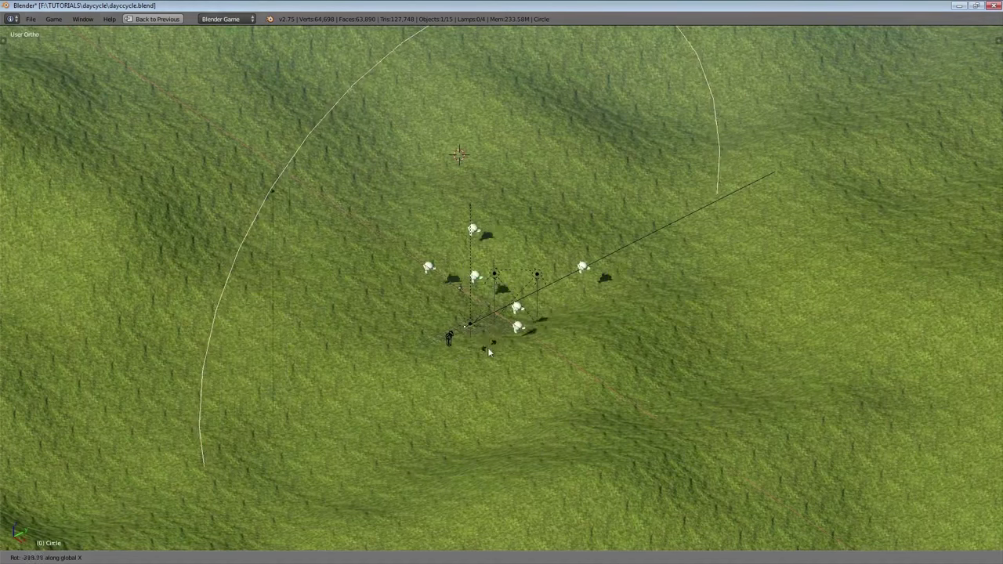
click(486, 345)
- Duplicate the sun lamp, placing the copy at the bottom of the circle and rotating it to point back toward the terrain
middle_drag(451, 293, 392, 284)
right_click(257, 94)
middle_drag(258, 96, 427, 276)
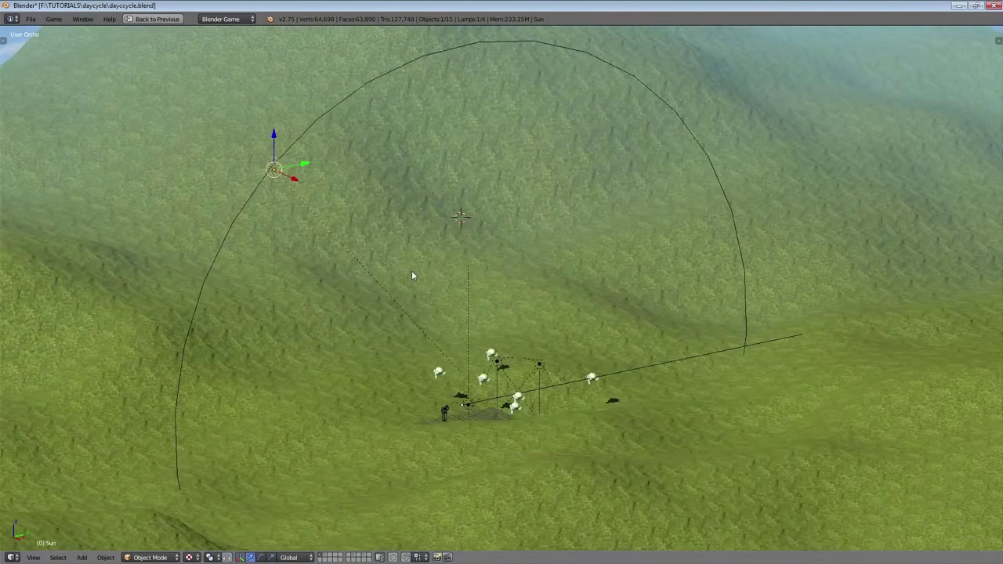
key(KP_5)
key(KP_1)
key(KP_3)
key(KP_5)
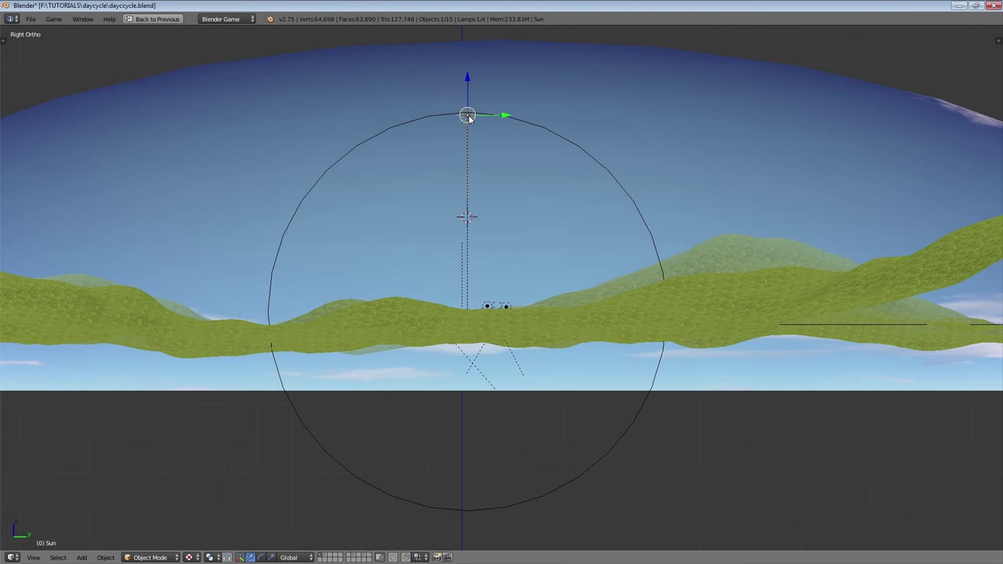
key(shift+d)
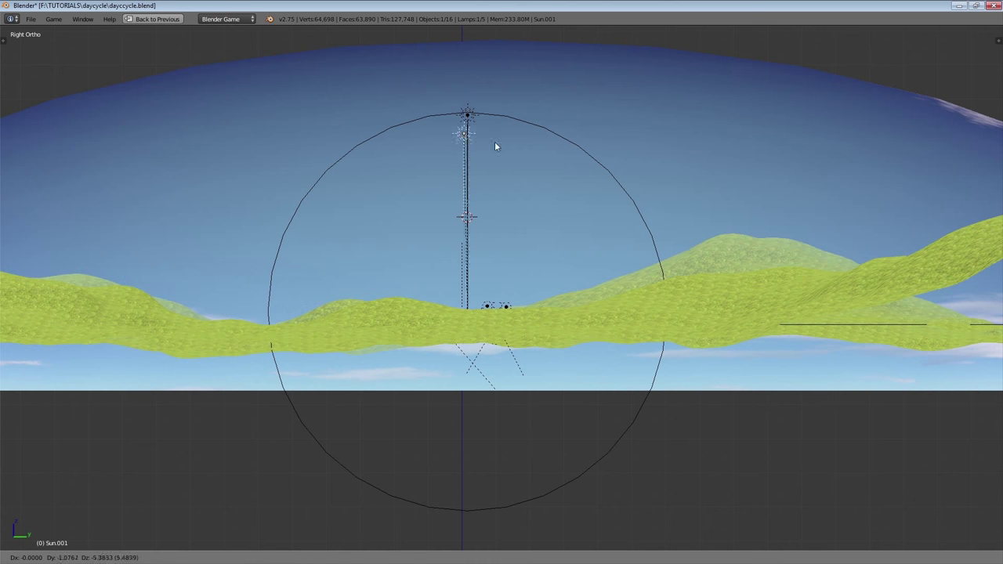
key(r)
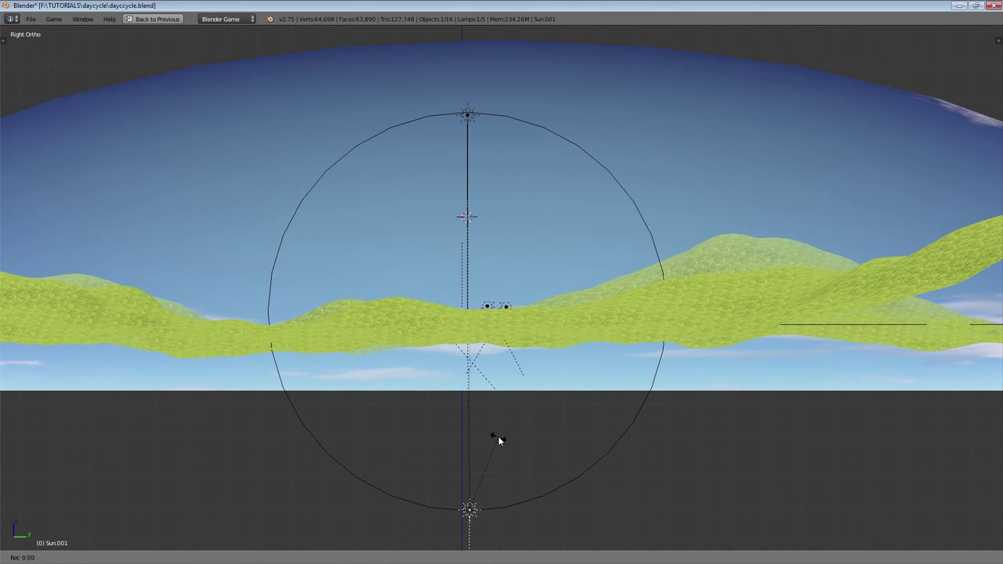
key(Return)
- Rename the duplicated lamp's data to "moon"
key(ctrl+Up)
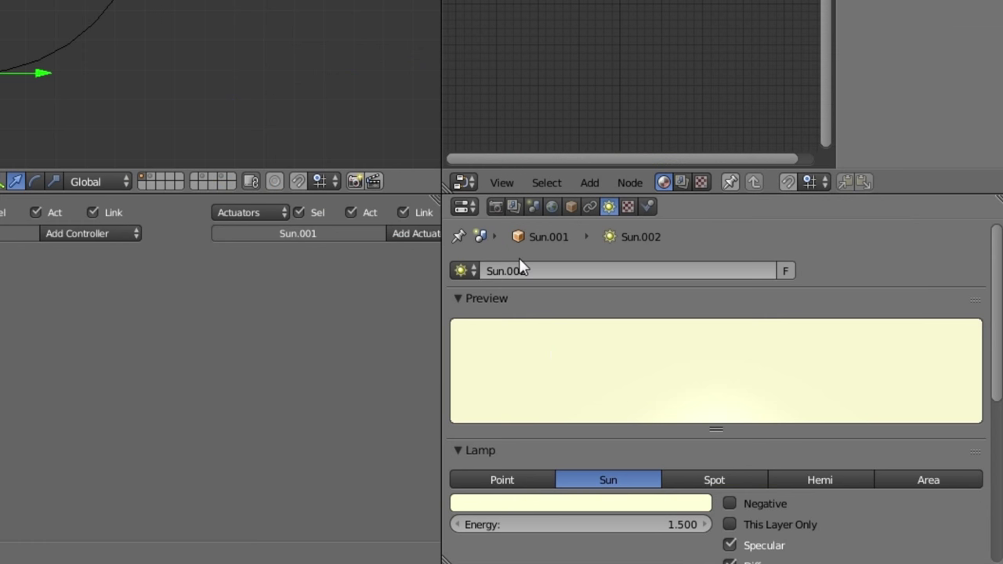
click(521, 266)
text(moon)
key(Return)
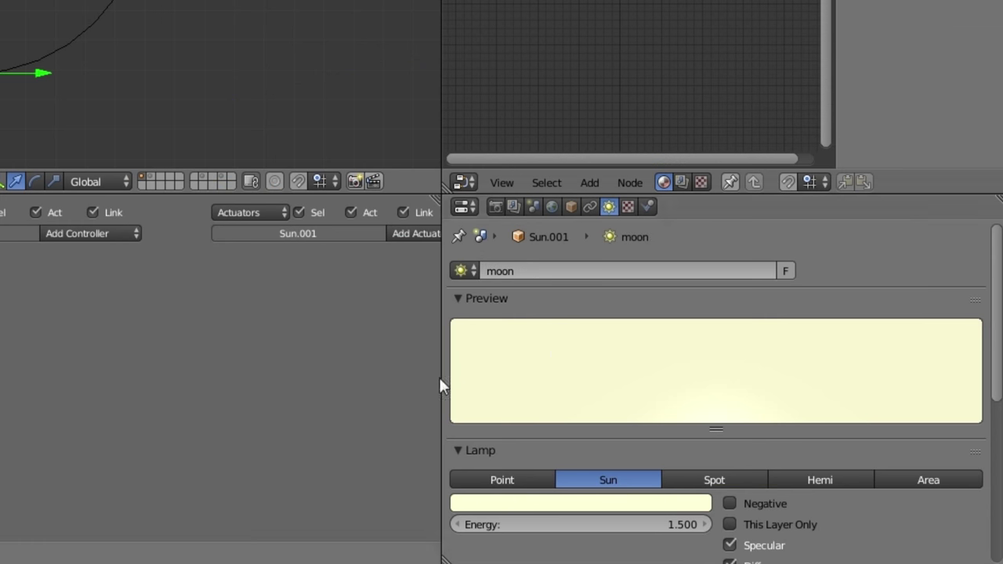
- Change the moon lamp's light colour to a pale blue
click(575, 510)
mouse_move(543, 329)
mouse_down()
mouse_move(533, 293)
mouse_move(529, 303)
mouse_up()
scroll(630, 369, down, 5)
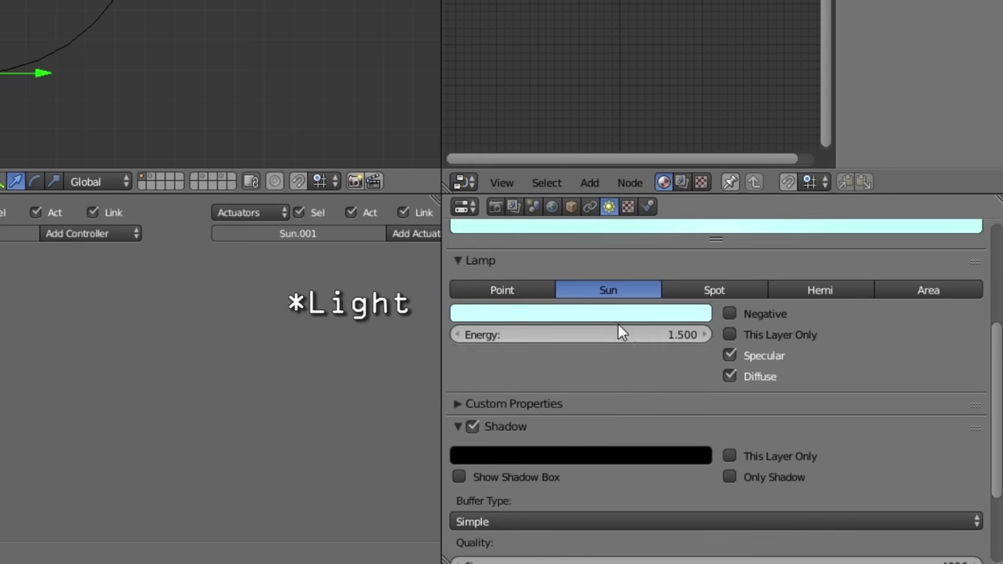
click(607, 312)
drag(530, 116, 535, 110)
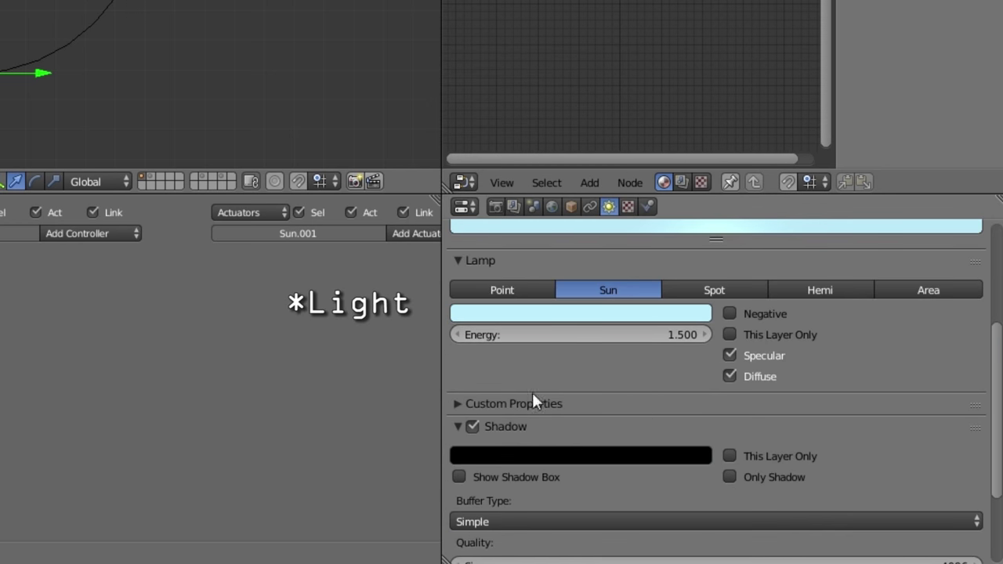
- Set the moon lamp's energy to 0.050
click(593, 335)
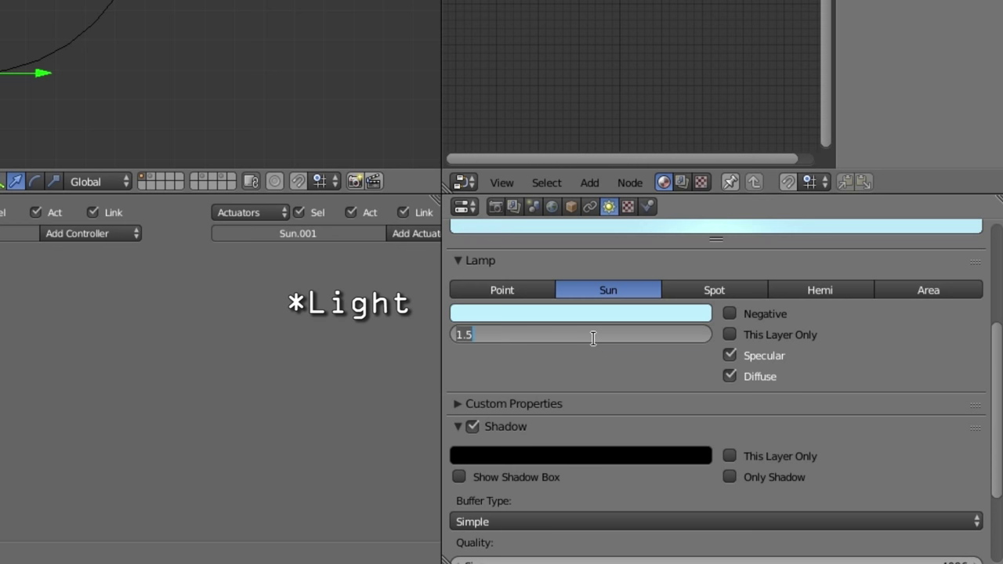
key(BackSpace)
text(.0)
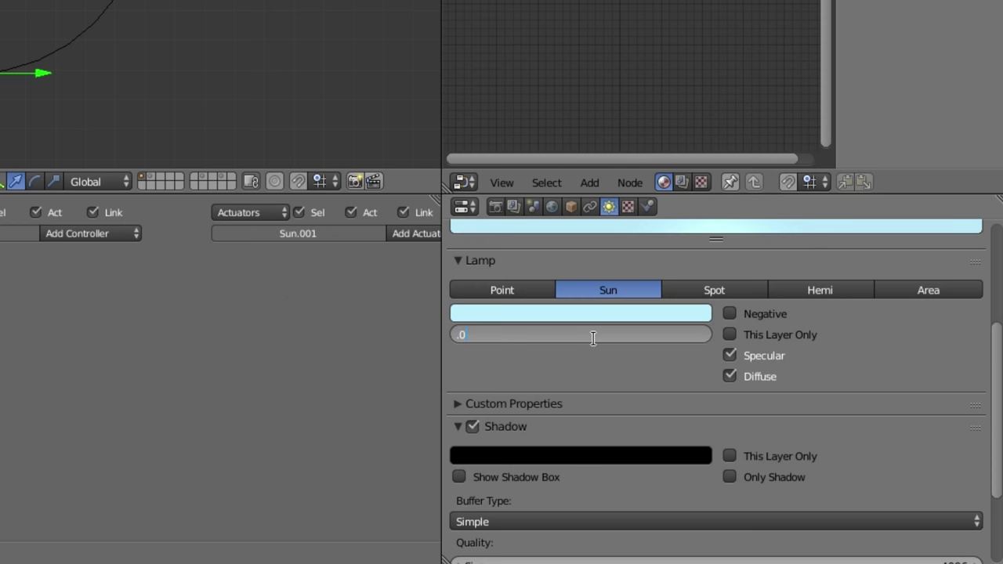
text(50)
key(Return)
scroll(590, 343, up, 2)
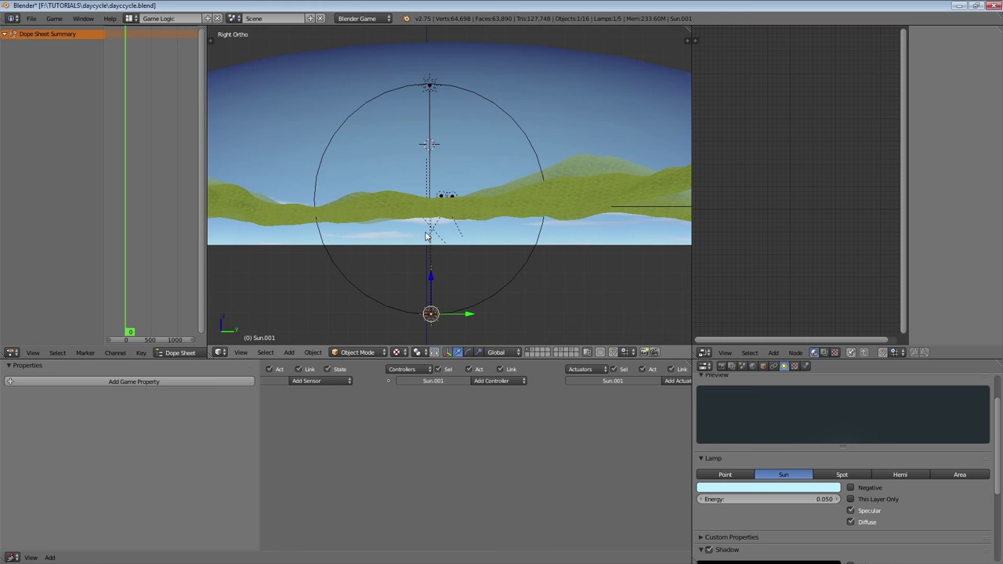
- Test-rotate the circle about the X axis in perspective to preview the change from sunlight to moonlight
right_click(505, 289)
middle_drag(566, 316, 421, 263)
scroll(399, 246, up, 3)
key(KP_5)
scroll(400, 246, down, 3)
key(r)
key(x)
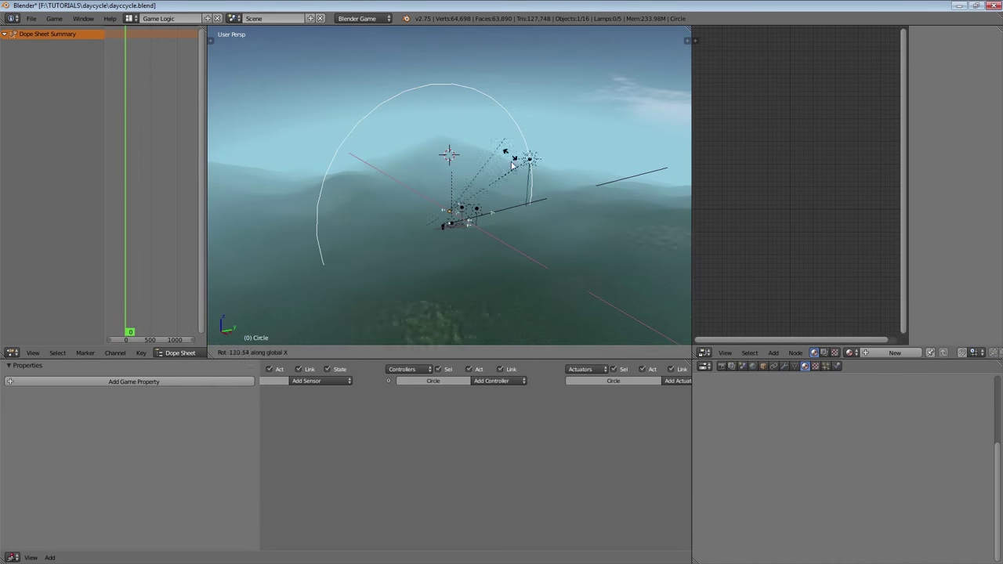
right_click(322, 113)
- Add a cube-shaped empty above the terrain near the white-topped objects
middle_drag(322, 114, 393, 188)
key(shift+a)
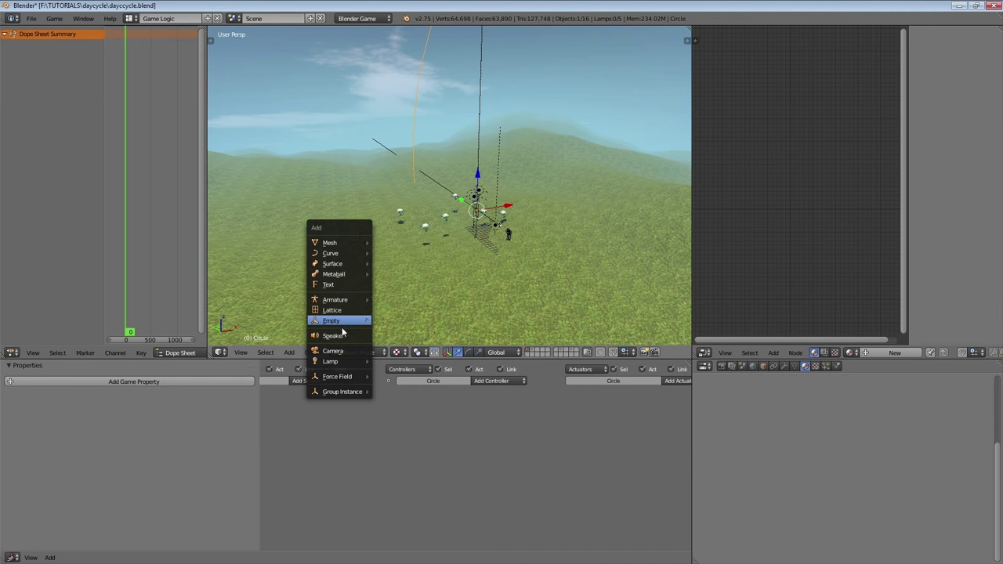
mouse_move(368, 321)
click(394, 366)
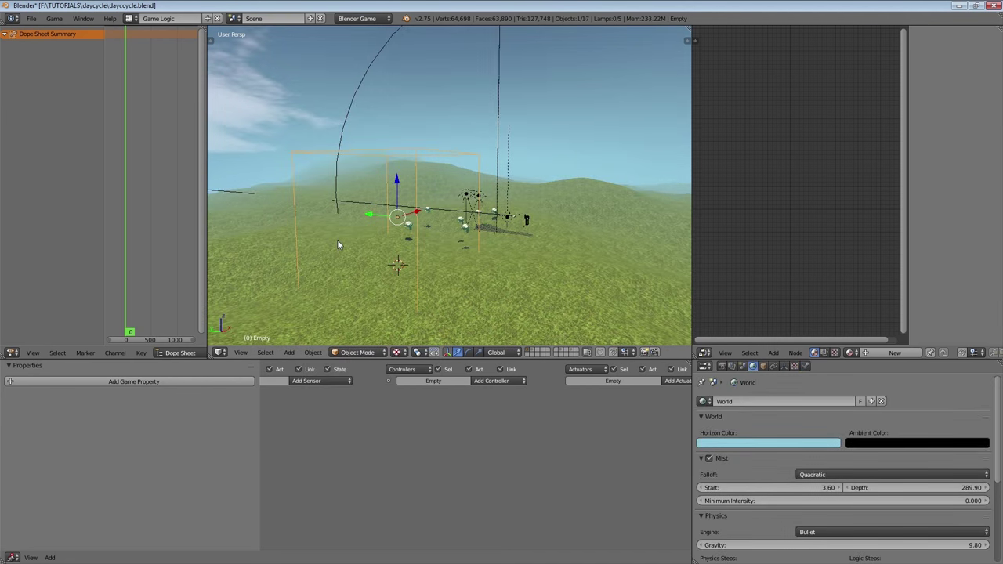
- Add a float game property named "time" to the empty
middle_drag(337, 243, 367, 329)
click(55, 382)
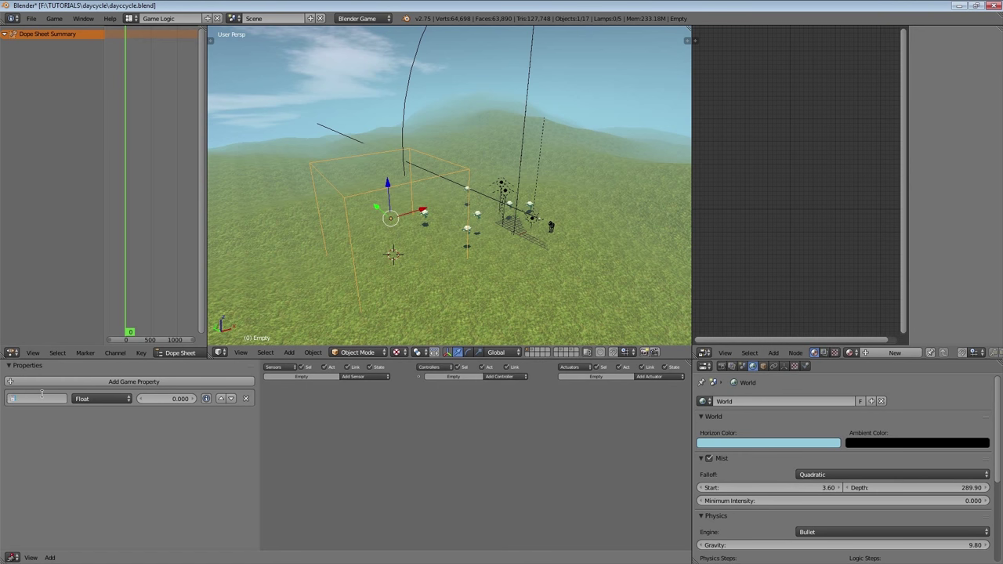
middle_drag(415, 286, 433, 261)
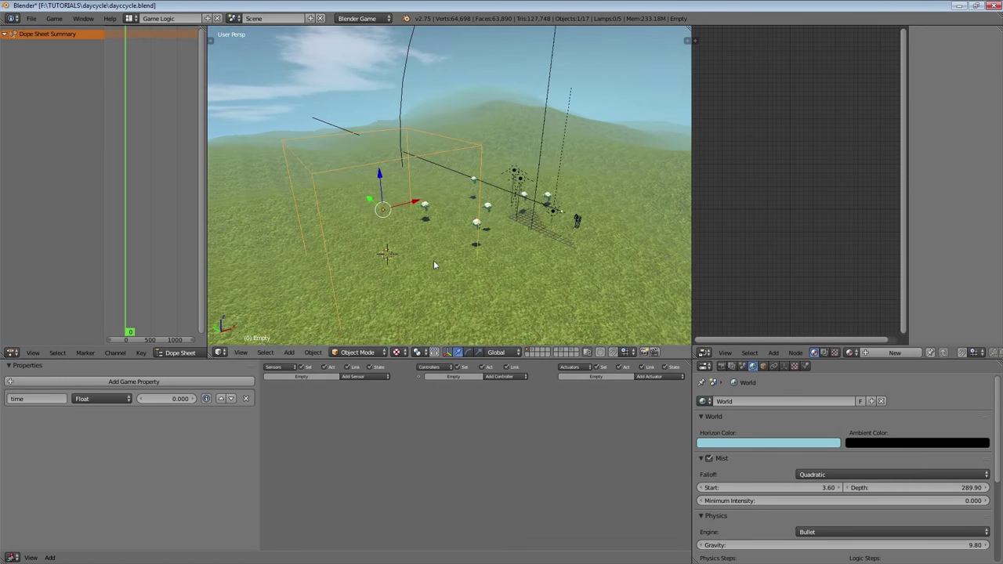
- Add an Always sensor to the empty and turn on its repeated true-level triggering
click(359, 377)
click(359, 392)
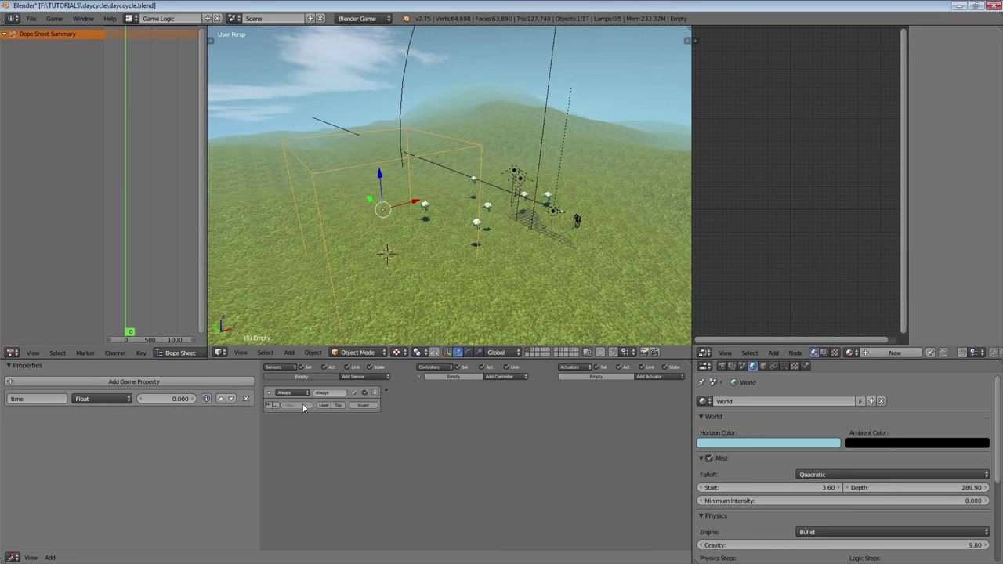
- Link a new Property actuator to the empty's Always sensor, targeting "time" with a value of +1
click(648, 377)
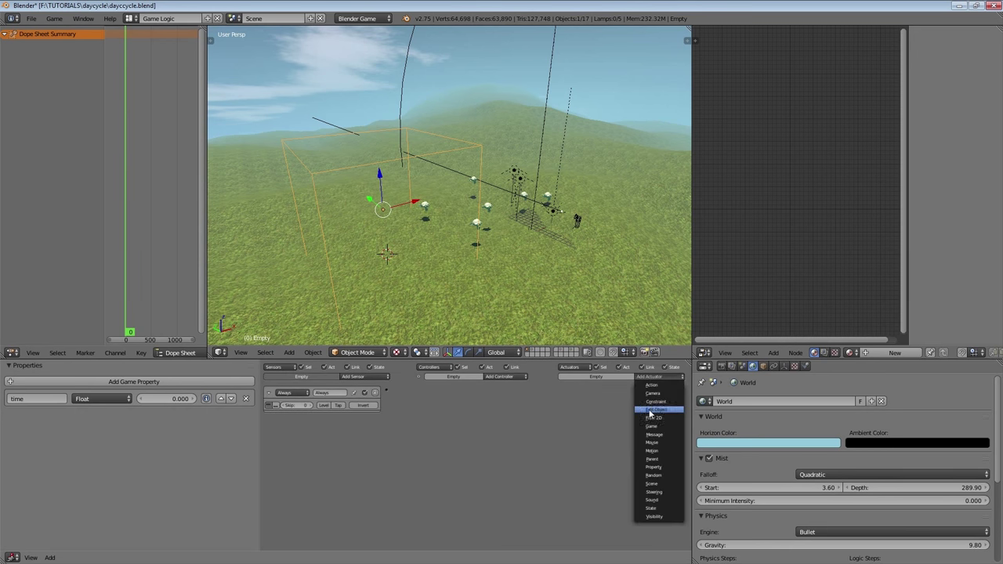
key(ctrl+Up)
click(893, 53)
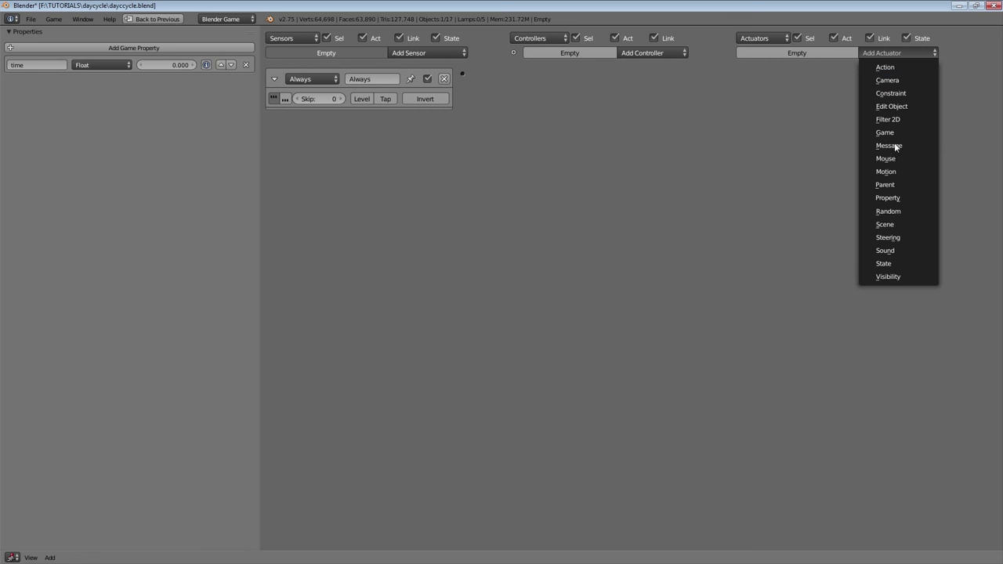
click(888, 197)
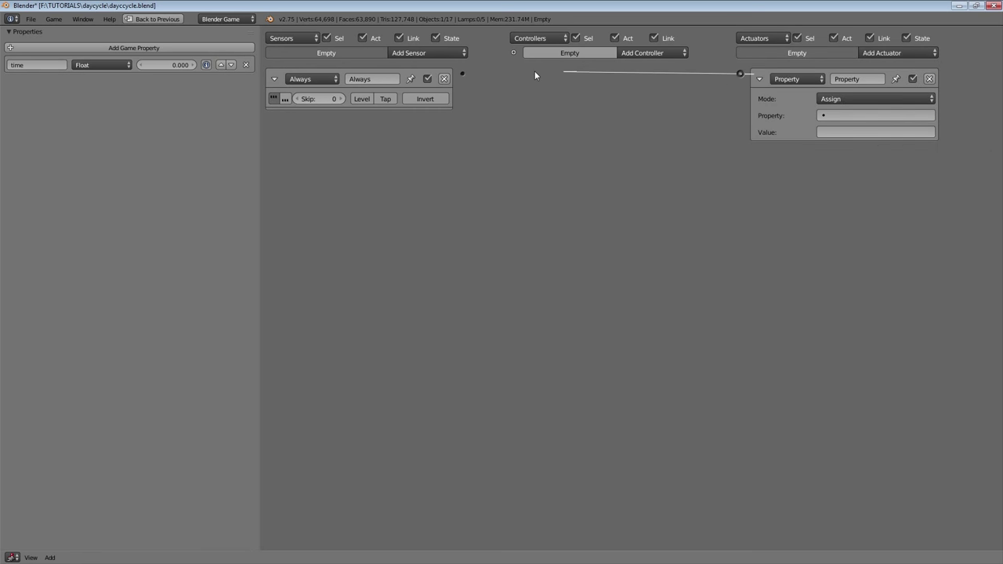
drag(459, 78, 463, 74)
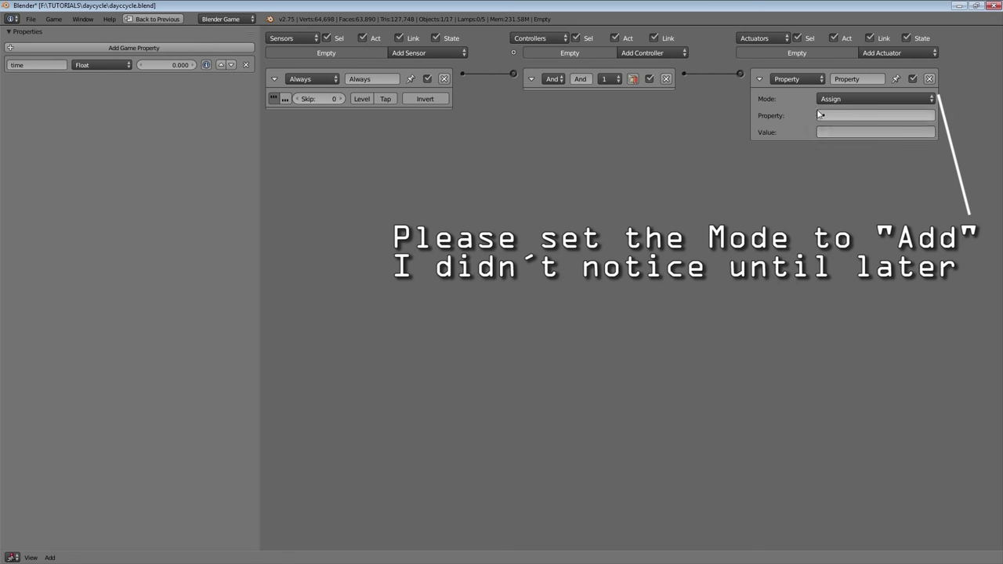
click(896, 116)
click(832, 136)
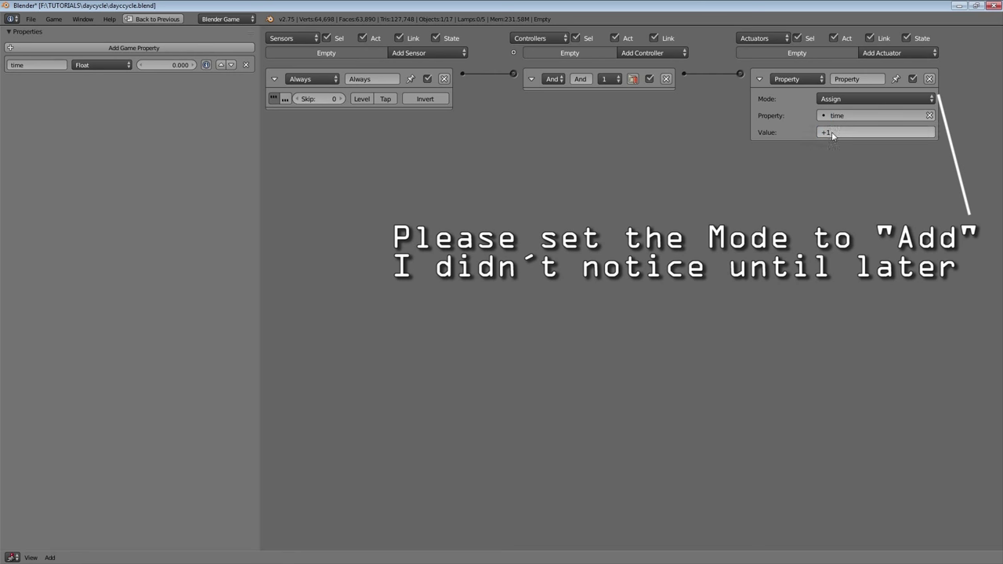
- Add a Property sensor to the empty that checks whether "time" equals 1000
click(429, 53)
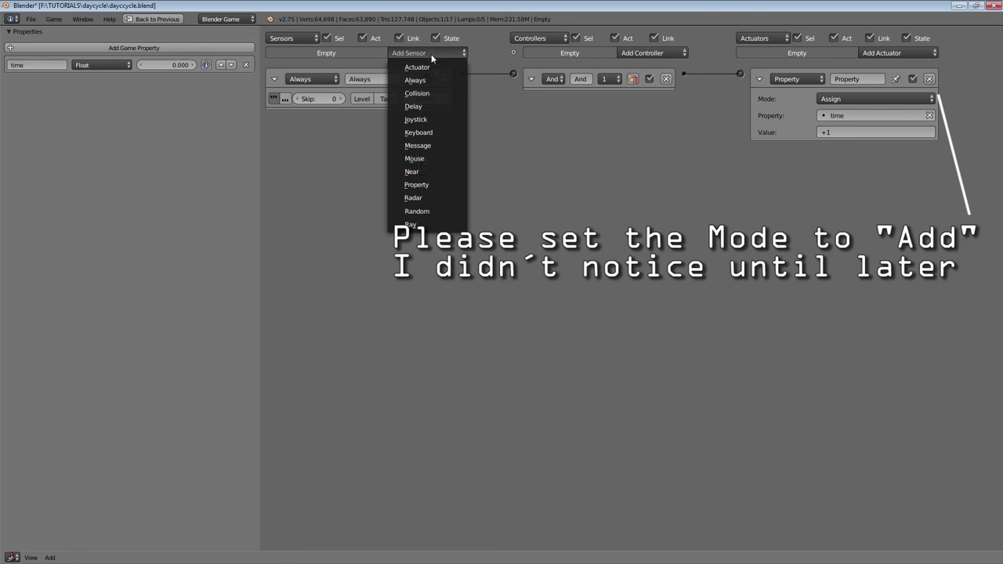
click(416, 184)
click(392, 180)
click(362, 196)
click(361, 200)
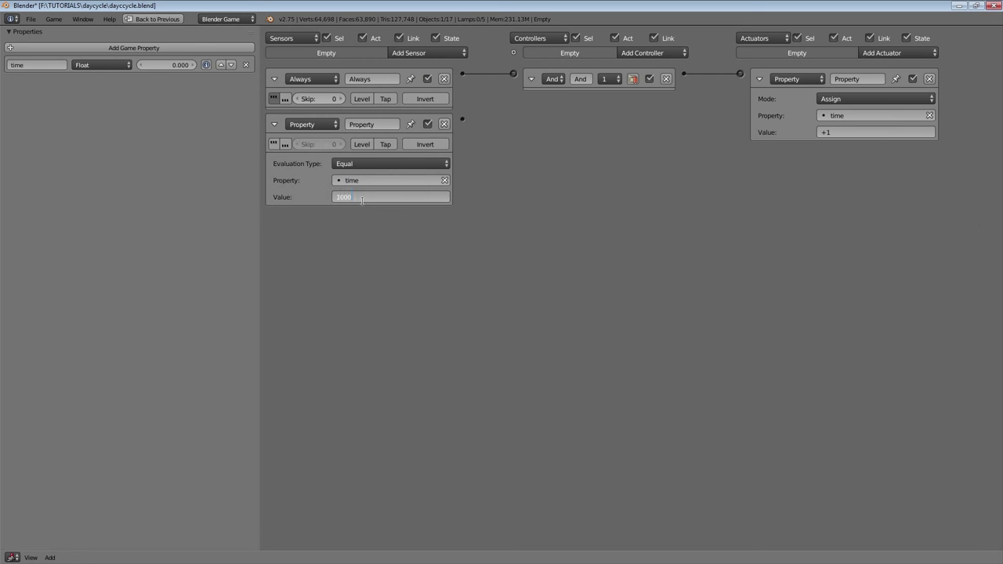
- Link a second Property actuator in Assign mode to the Property sensor and fill in its property and value
click(892, 53)
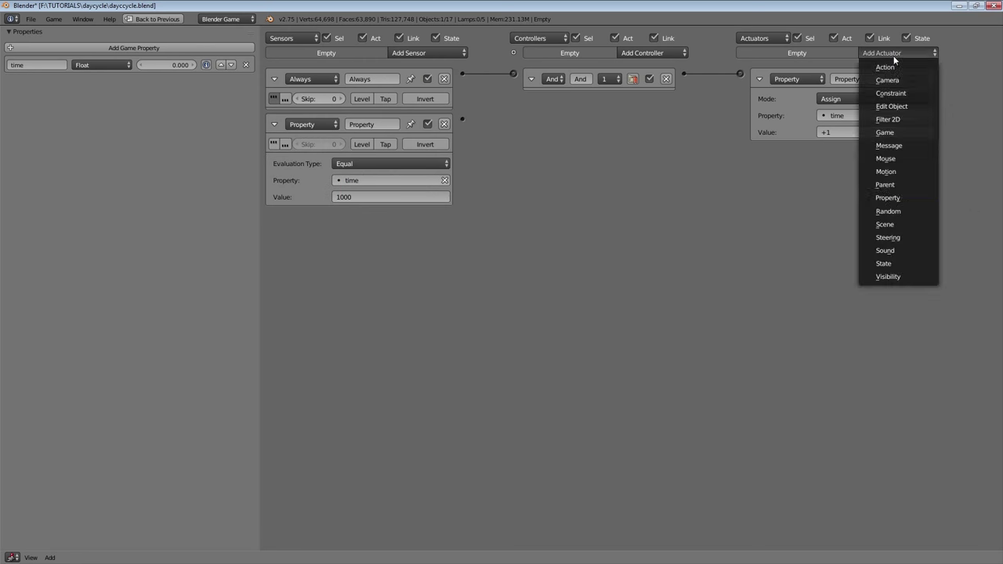
click(896, 201)
drag(452, 108, 463, 119)
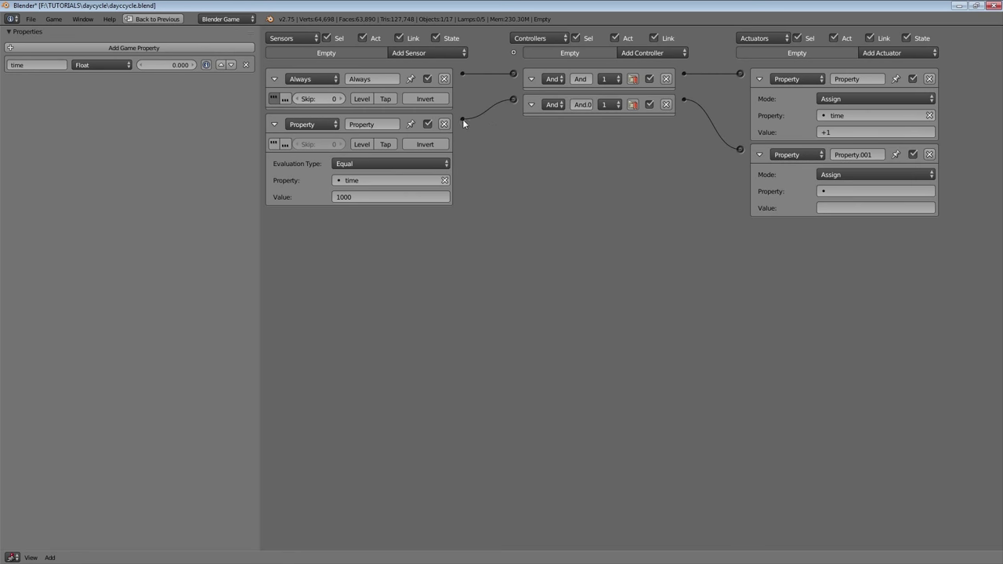
click(834, 191)
click(834, 207)
click(835, 206)
- Collapse the empty's logic bricks, leaving only the Always sensor and the first Property actuator expanded
click(759, 155)
click(533, 104)
click(531, 79)
click(274, 123)
click(275, 79)
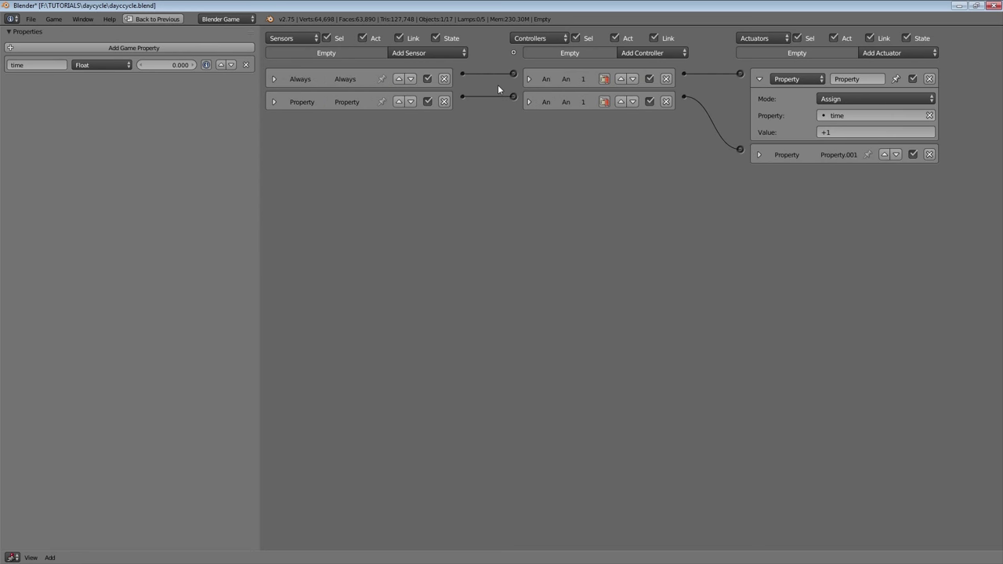
click(274, 80)
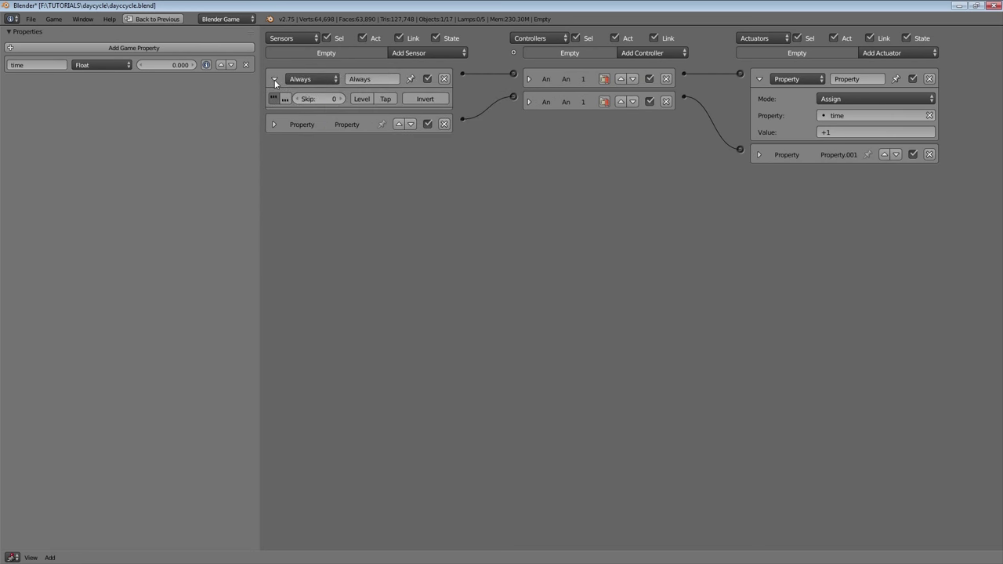
- Restore the full screen layout with the circle selected in the scene and the Dope Sheet area widened
key(ctrl+Up)
middle_drag(427, 172, 460, 182)
scroll(326, 445, down, 3)
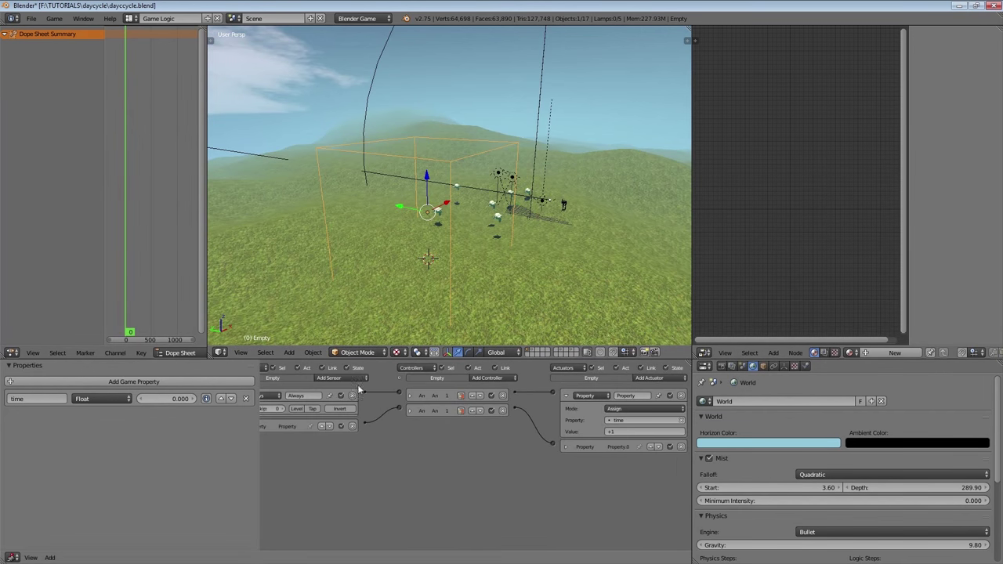
middle_drag(479, 221, 471, 160)
right_click(439, 110)
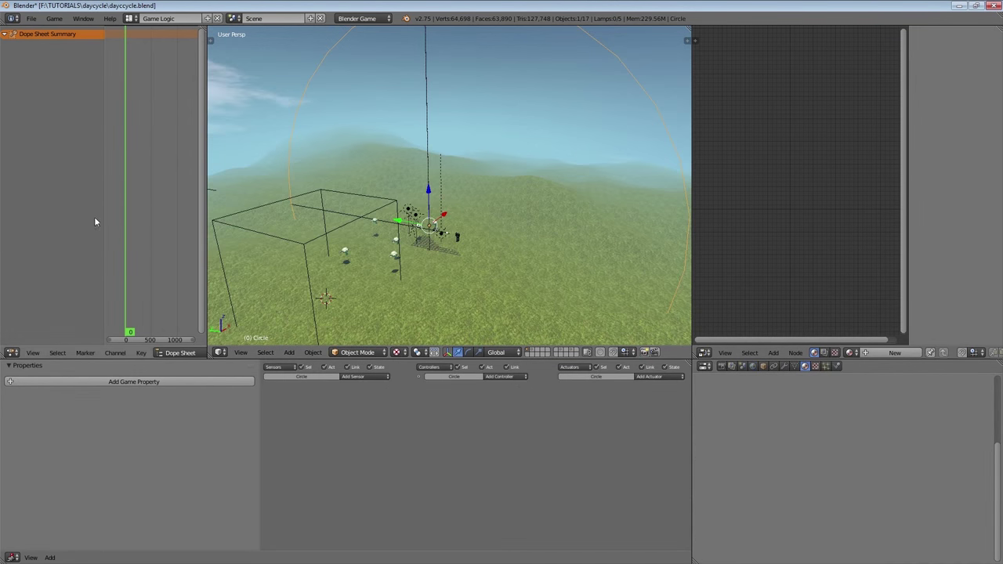
drag(206, 255, 391, 255)
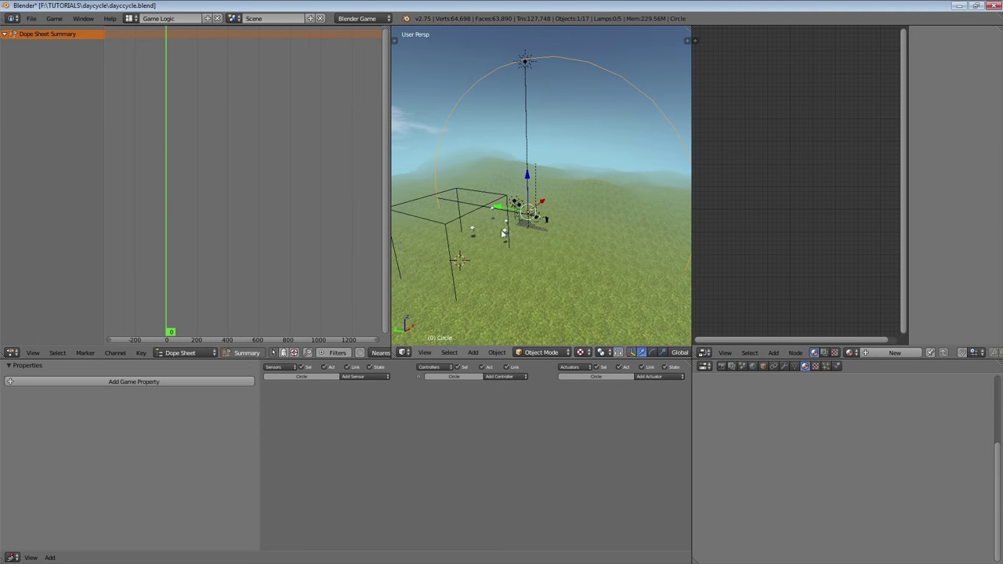
- Insert a rotation keyframe for the circle at frame 0
middle_drag(502, 234, 504, 236)
key(i)
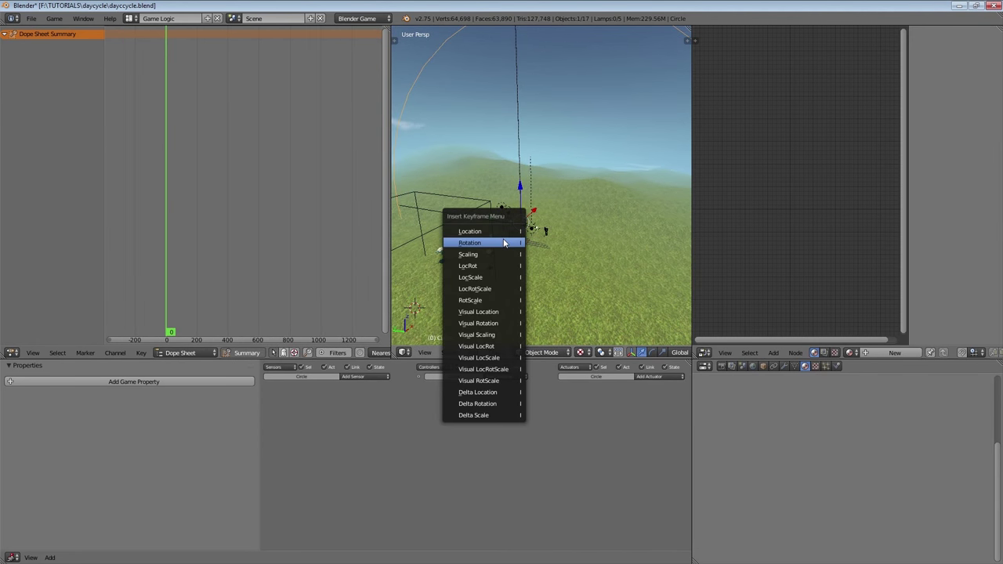
click(504, 243)
- At frame 500, rotate the circle 180 degrees about the X axis and insert a rotation keyframe
scroll(181, 91, up, 5)
scroll(162, 113, down, 5)
scroll(180, 120, up, 1)
scroll(200, 126, up, 4)
scroll(225, 130, down, 6)
scroll(202, 109, up, 4)
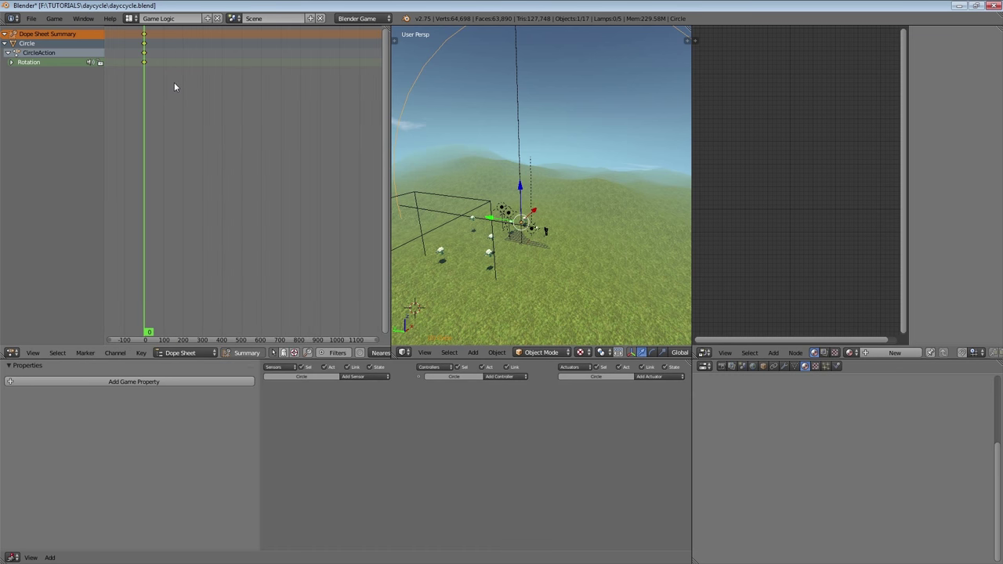
click(242, 61)
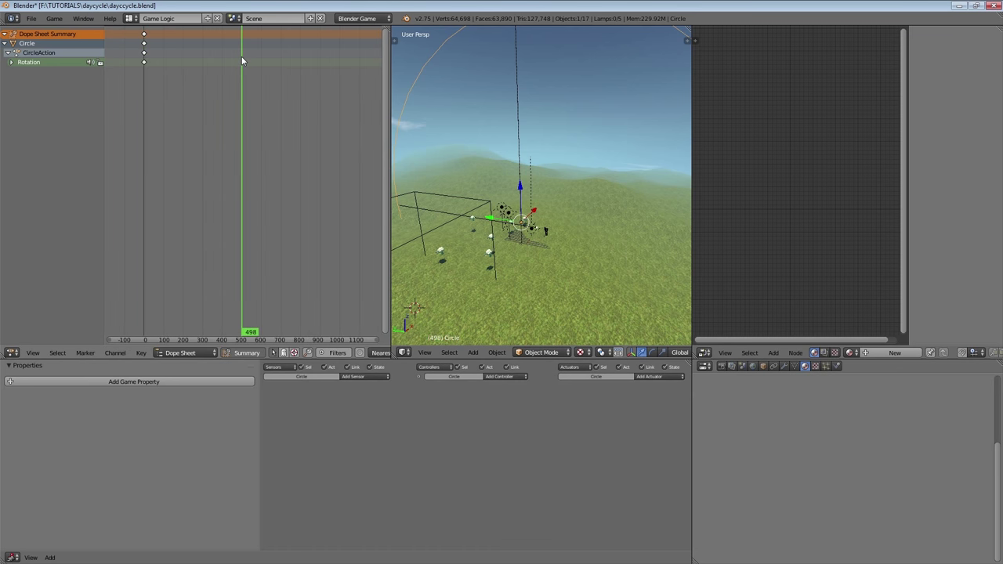
text(rx)
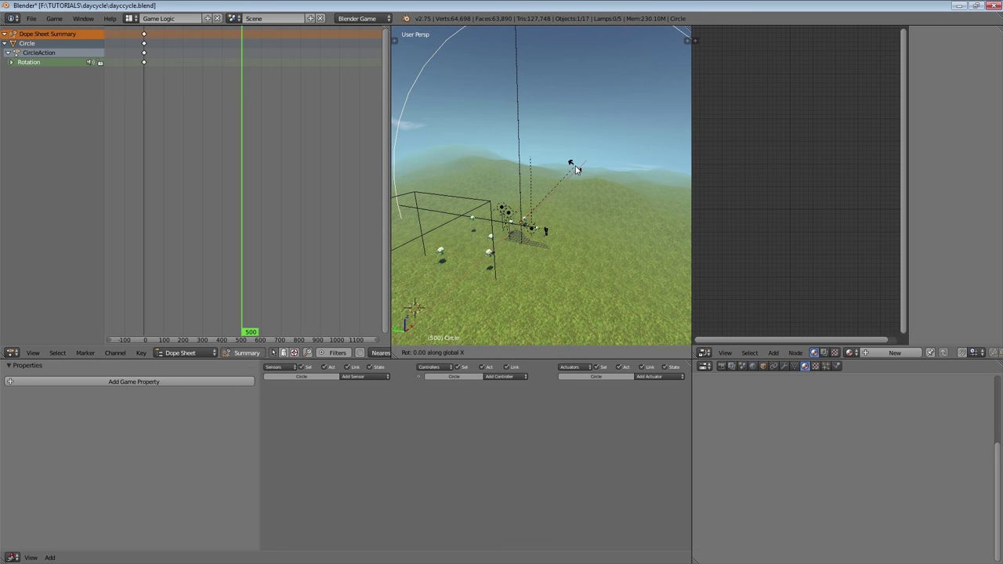
text(180)
key(Return)
key(i)
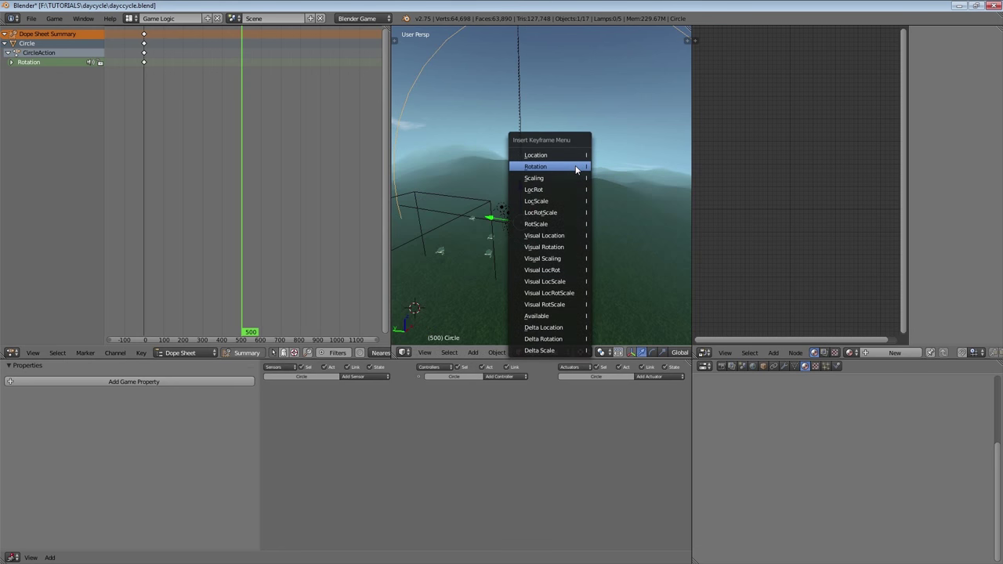
click(576, 166)
- At frame 1000, rotate the circle about the global X axis back to its daylight orientation and insert a rotation keyframe
scroll(290, 108, up, 1)
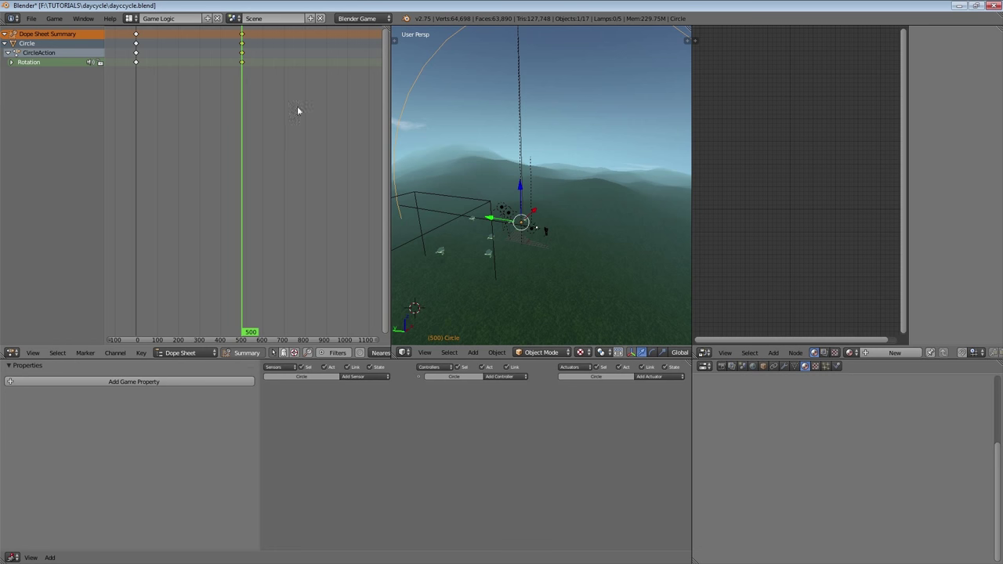
click(347, 100)
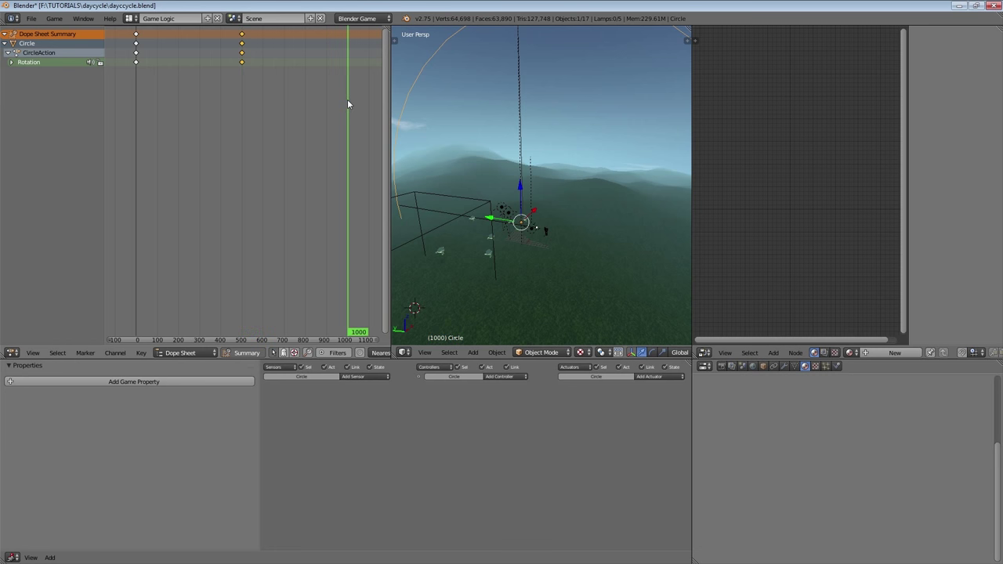
key(r)
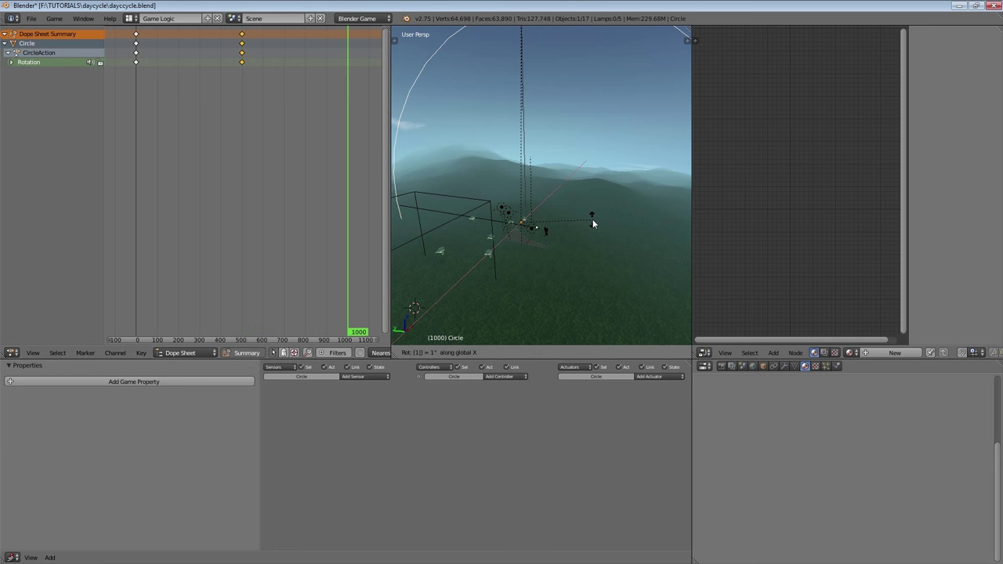
key(Return)
key(i)
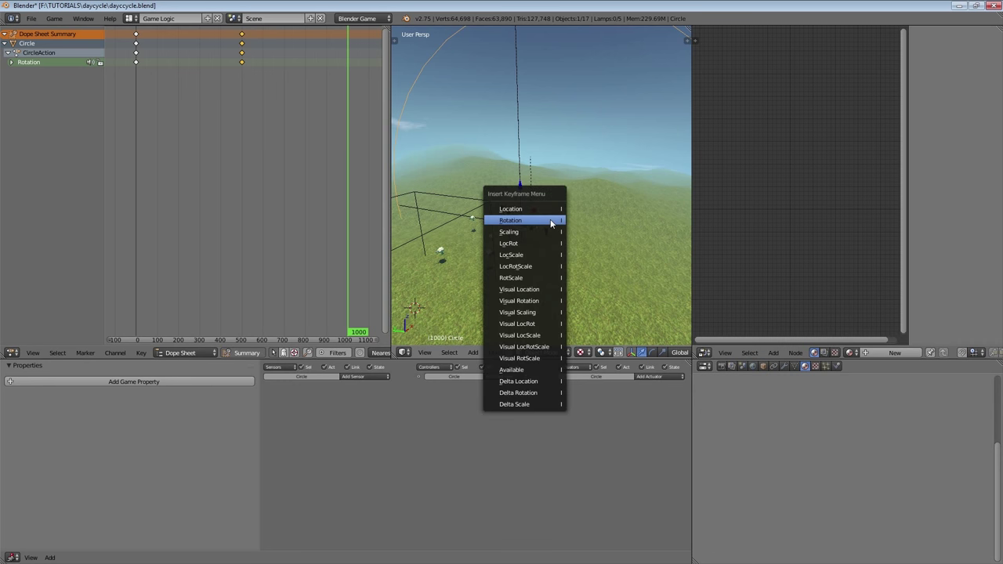
click(546, 220)
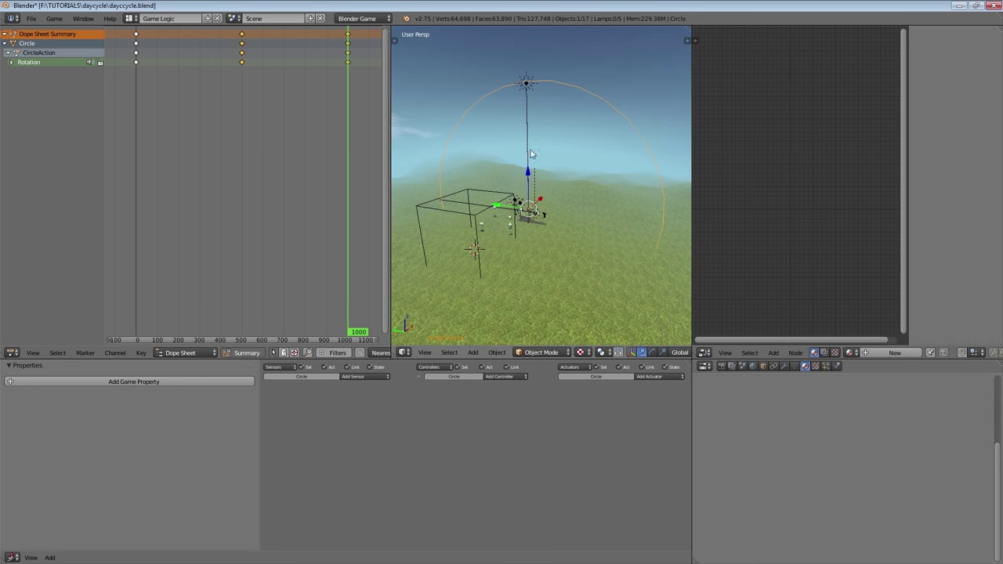
- Scrub the circle's animation through the night keyframe near frame 500 and back to frame 0 to preview the lighting
drag(311, 279, 243, 202)
middle_drag(453, 150, 515, 270)
scroll(501, 270, down, 8)
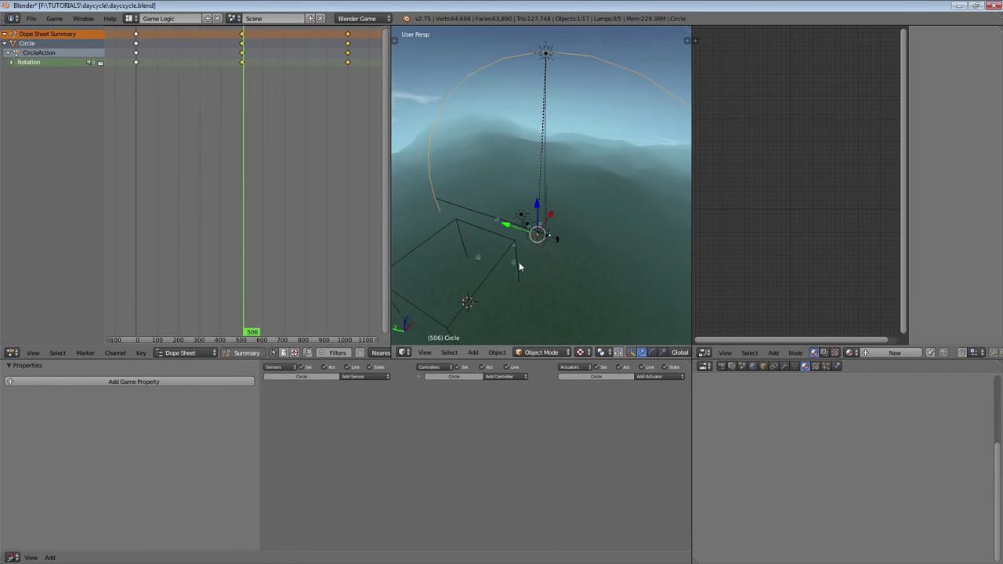
drag(234, 132, 122, 137)
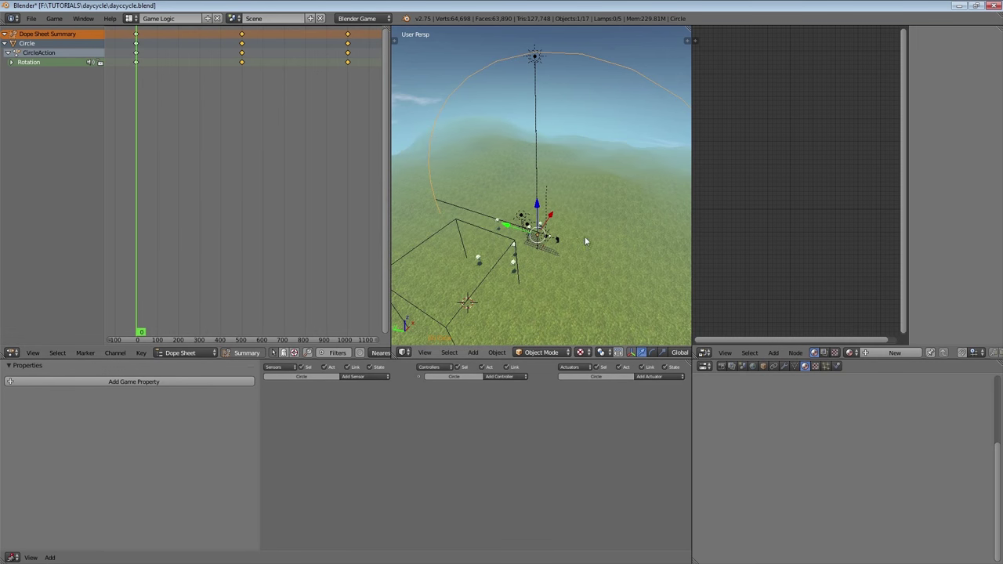
- Show the circle's animation in the Action Editor and rename its action "lamps"
click(186, 353)
click(180, 331)
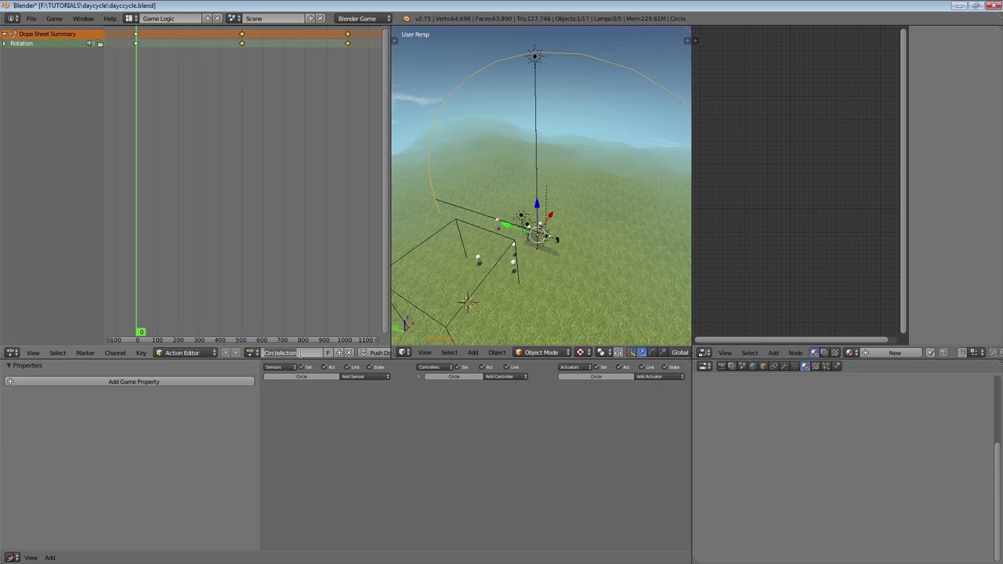
text(lamps)
key(Return)
- Add an Action actuator to the circle
click(665, 378)
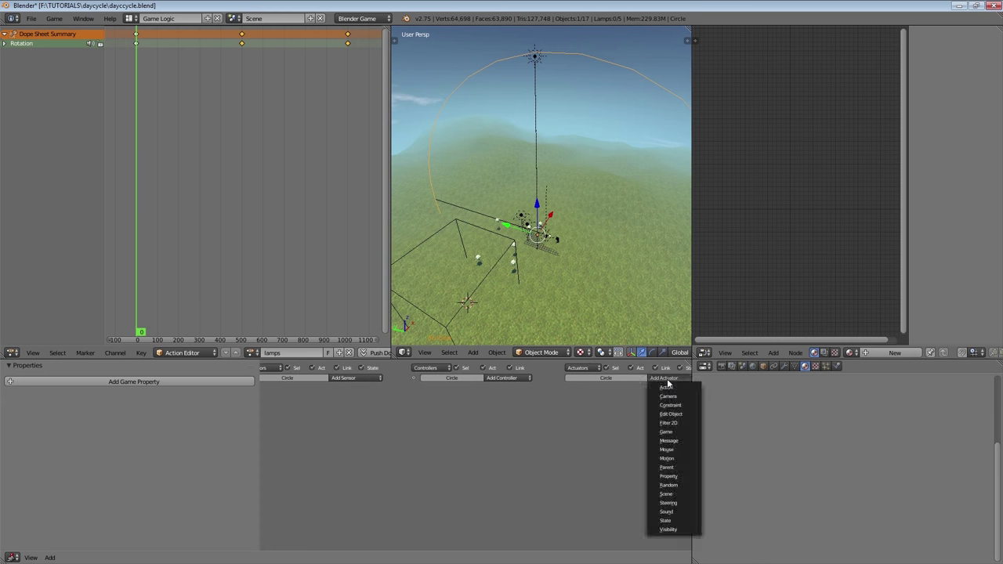
click(664, 378)
click(667, 387)
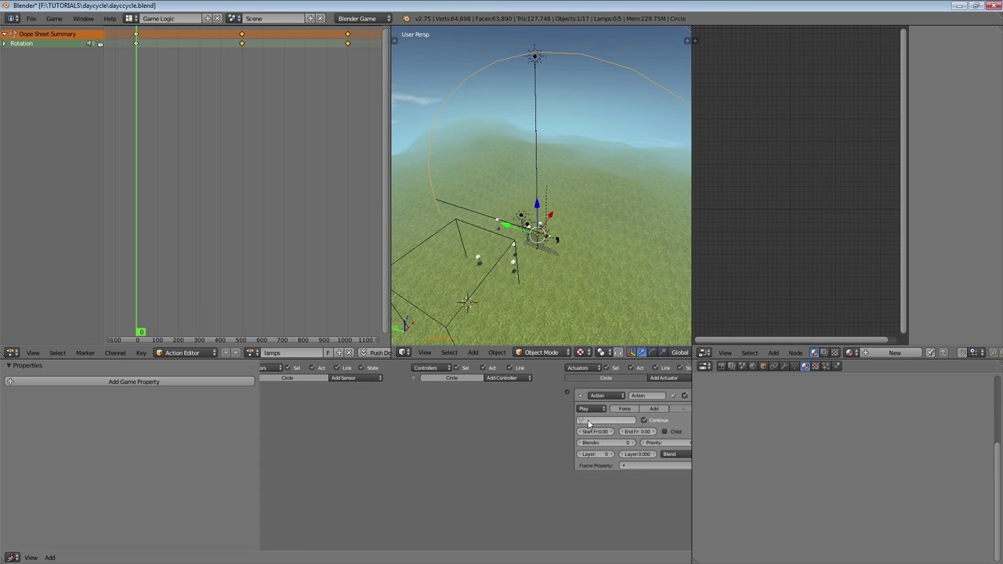
- Add a float game property named "time" to the circle
click(160, 382)
click(24, 399)
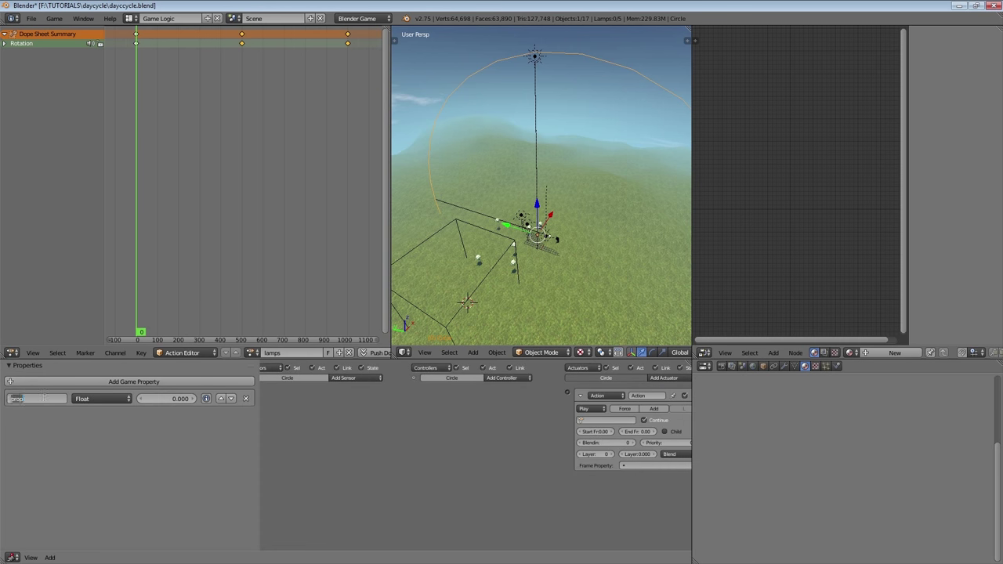
text(time)
key(Return)
- Add an Always sensor to the circle and enable its repeated true-level triggering
click(359, 378)
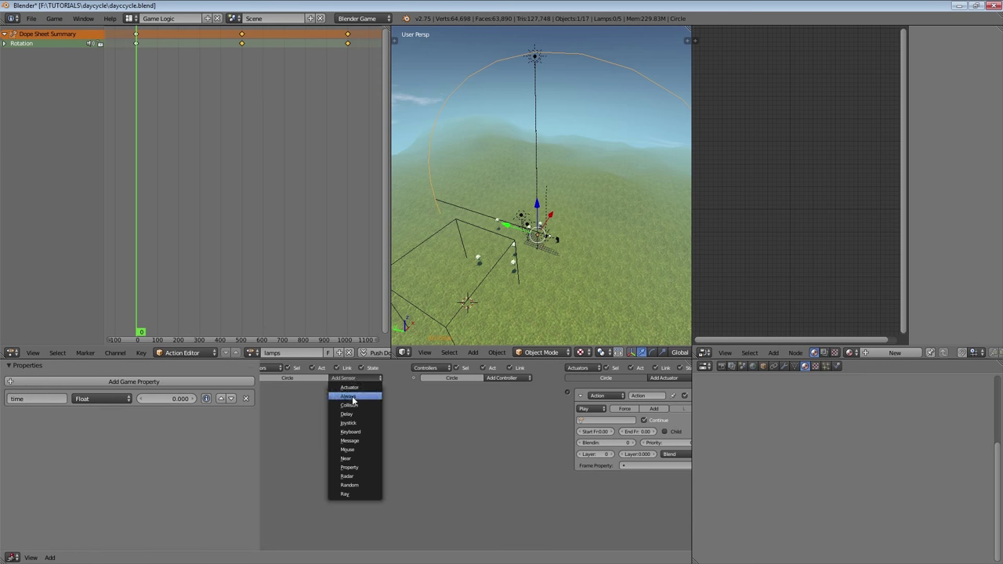
click(357, 399)
scroll(292, 407, down, 2)
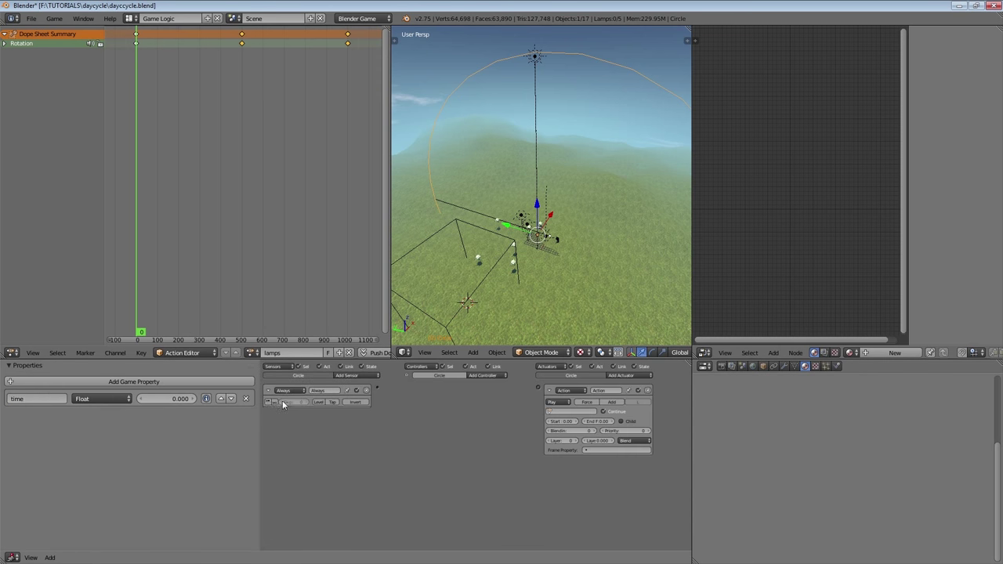
- Add a Property actuator to the circle and link the Always sensor to it
click(617, 377)
click(621, 464)
key(ctrl+Up)
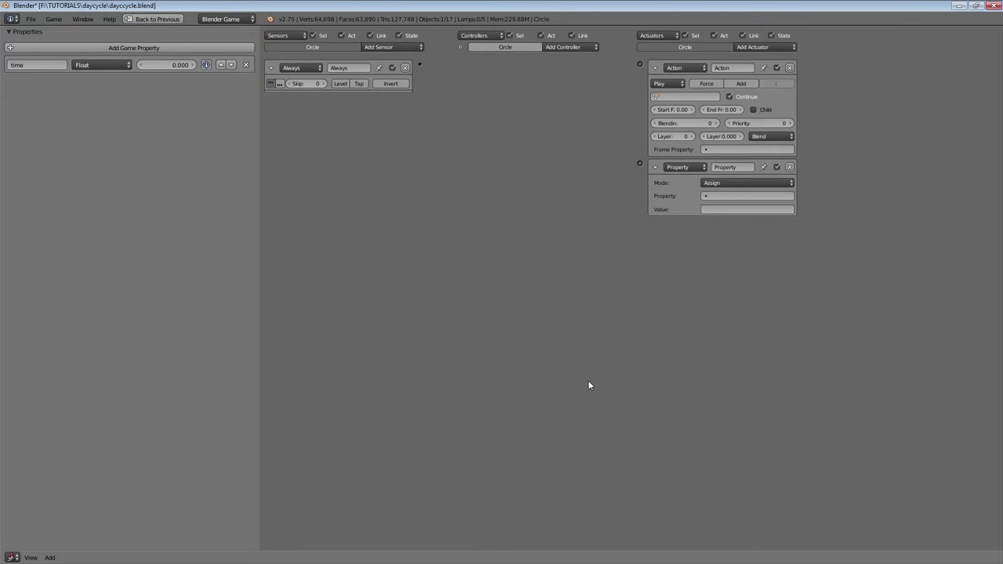
drag(446, 70, 704, 187)
- Set the circle's Property actuator to Copy mode, copying the Empty's time property into the circle's time property
click(780, 210)
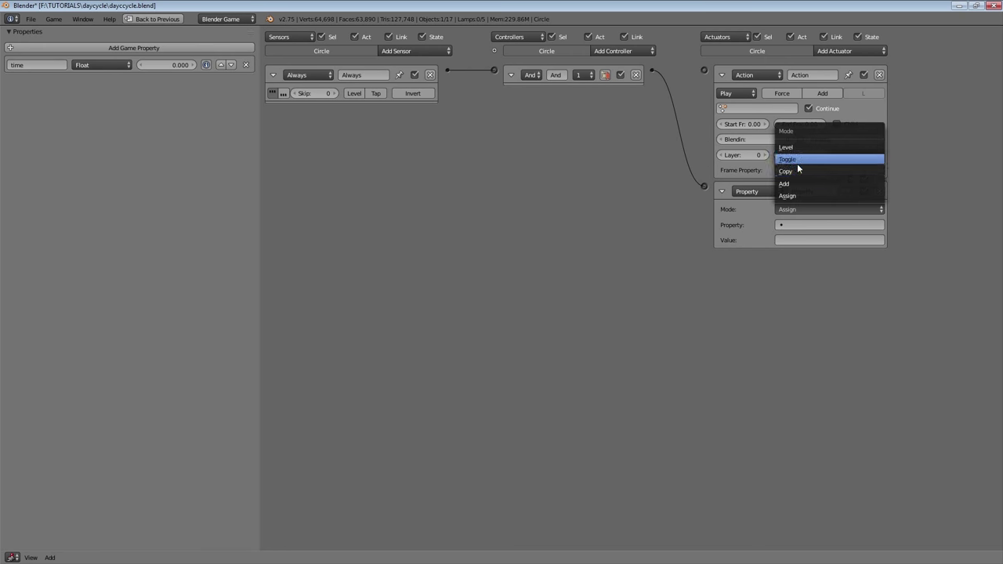
click(796, 163)
click(793, 205)
click(794, 172)
click(793, 225)
click(783, 240)
click(771, 240)
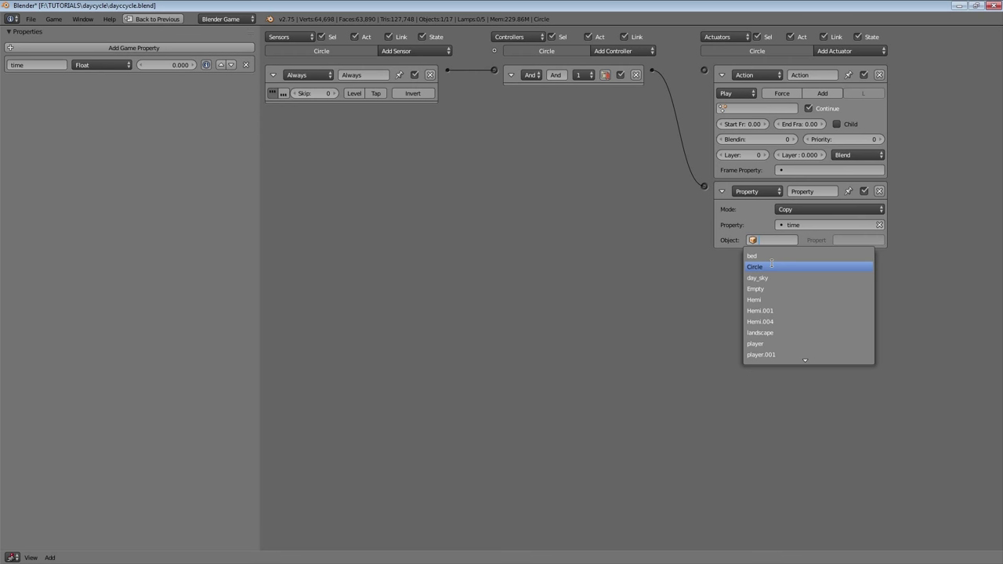
click(779, 288)
click(854, 240)
click(846, 258)
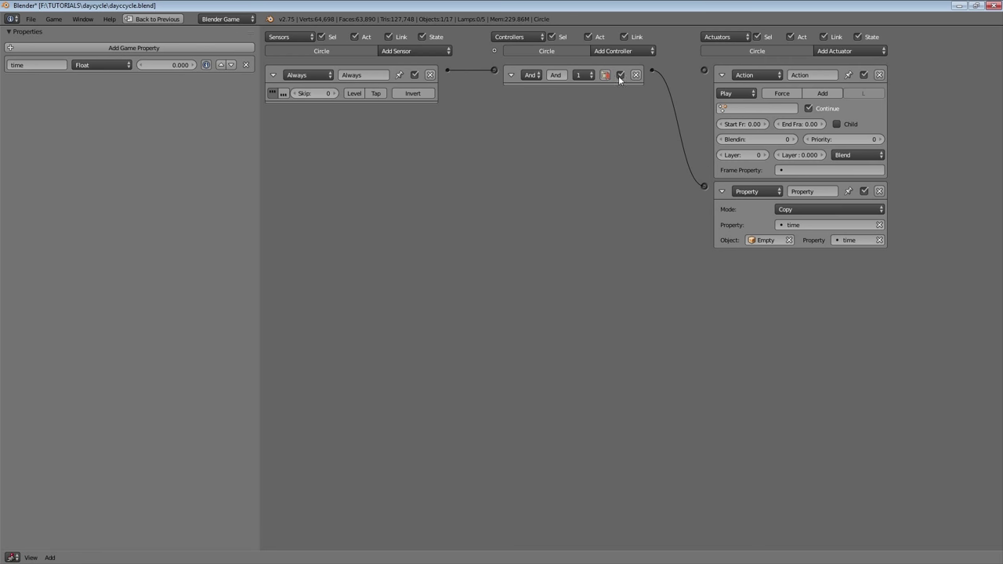
- Link the And controller to the Action actuator and make it play the lamps action in Property mode, driven by time
drag(708, 71, 705, 71)
click(729, 93)
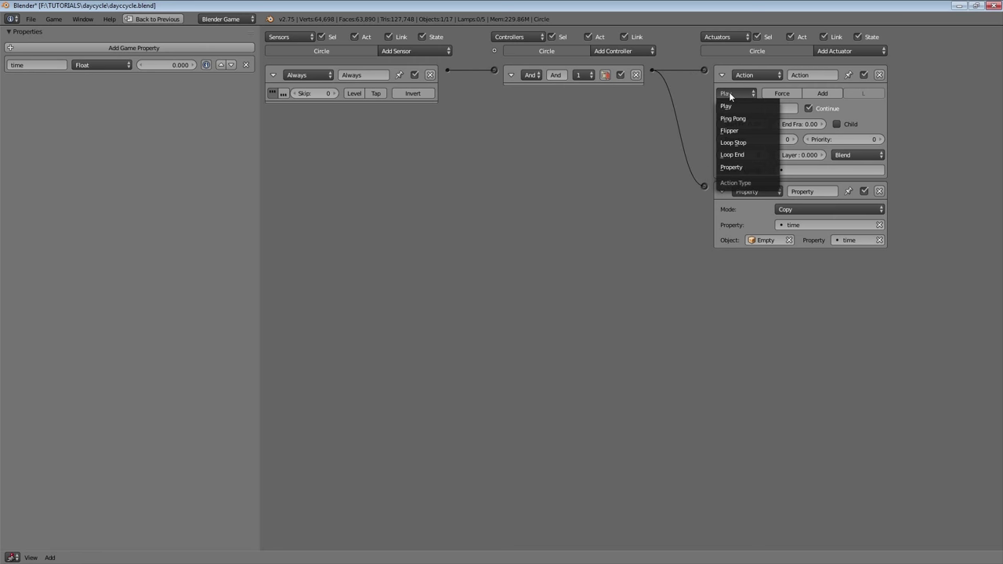
click(733, 167)
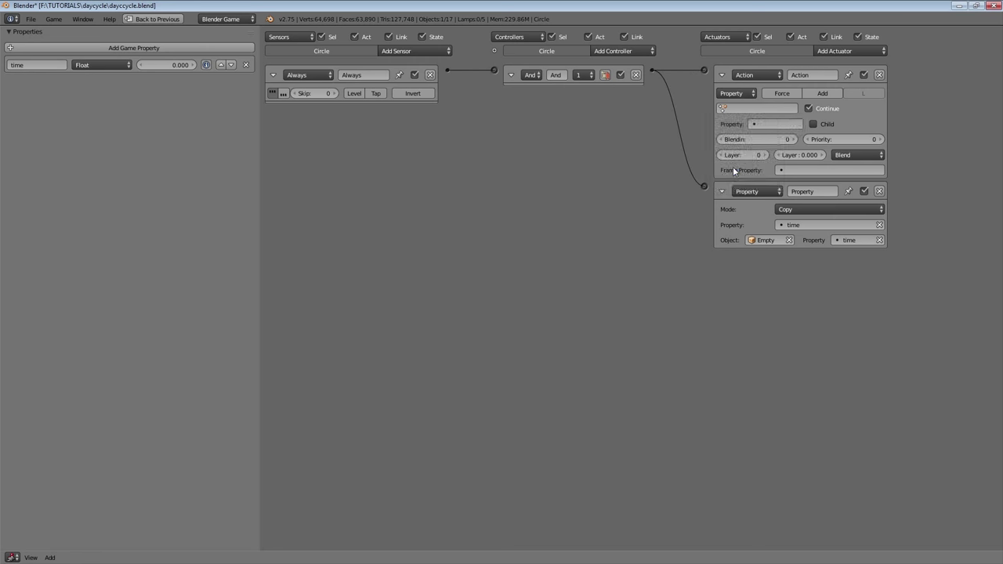
click(752, 106)
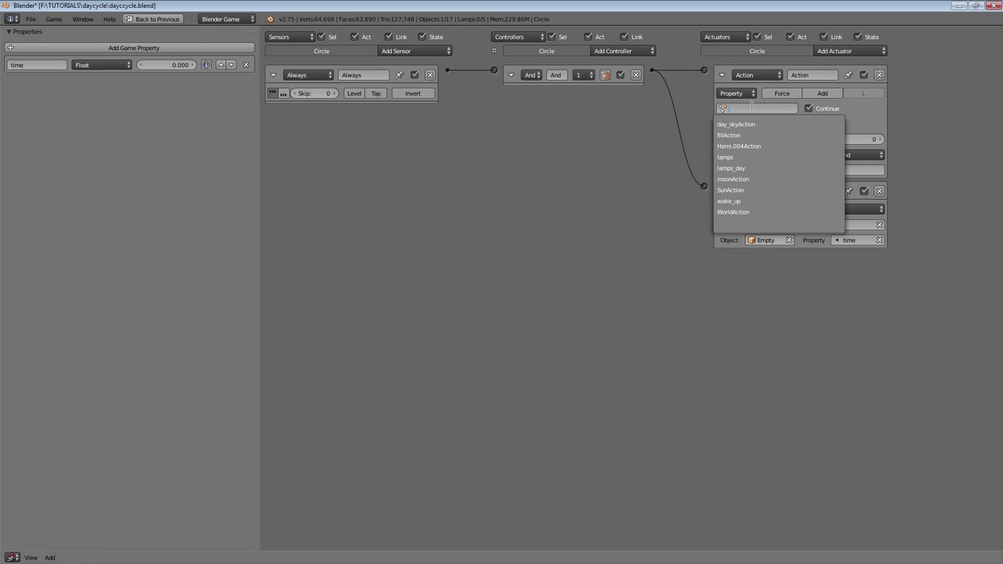
click(747, 157)
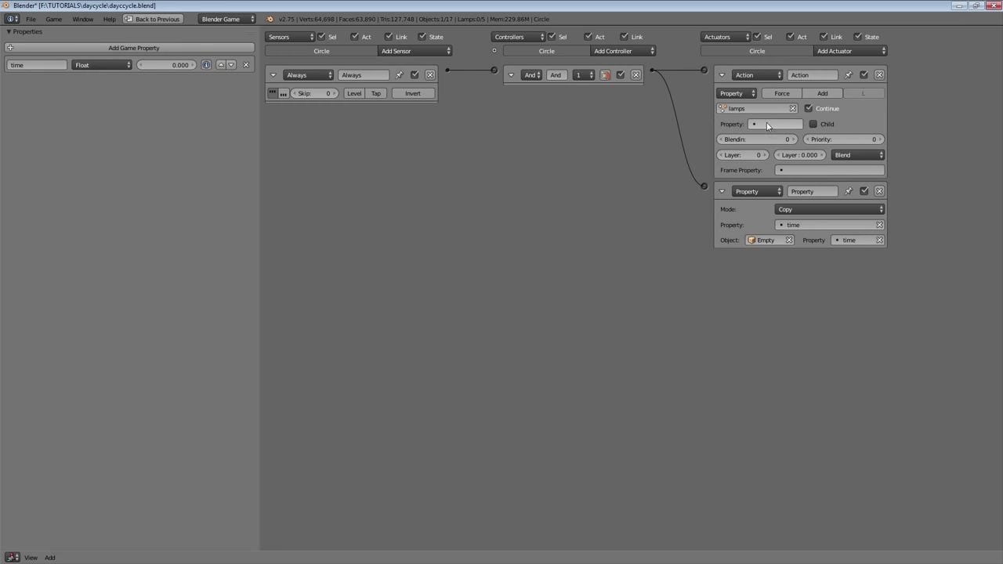
click(767, 124)
click(754, 138)
- Run the game in a maximized 3D view to test the circle's animation, and stop it
scroll(753, 123, up, 1)
key(shift+space)
middle_drag(486, 184, 439, 202)
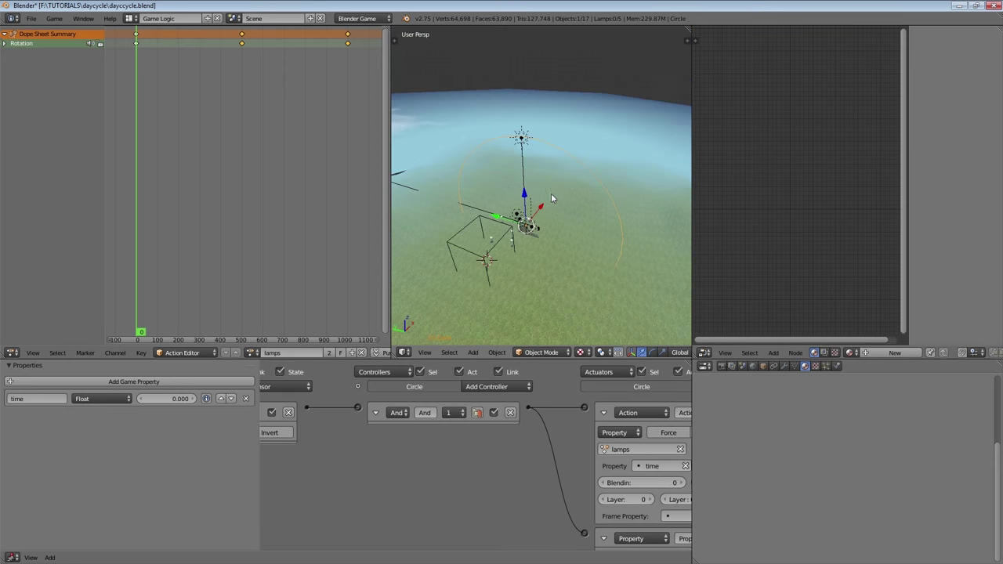
scroll(550, 192, up, 2)
key(shift+space)
middle_drag(524, 257, 511, 218)
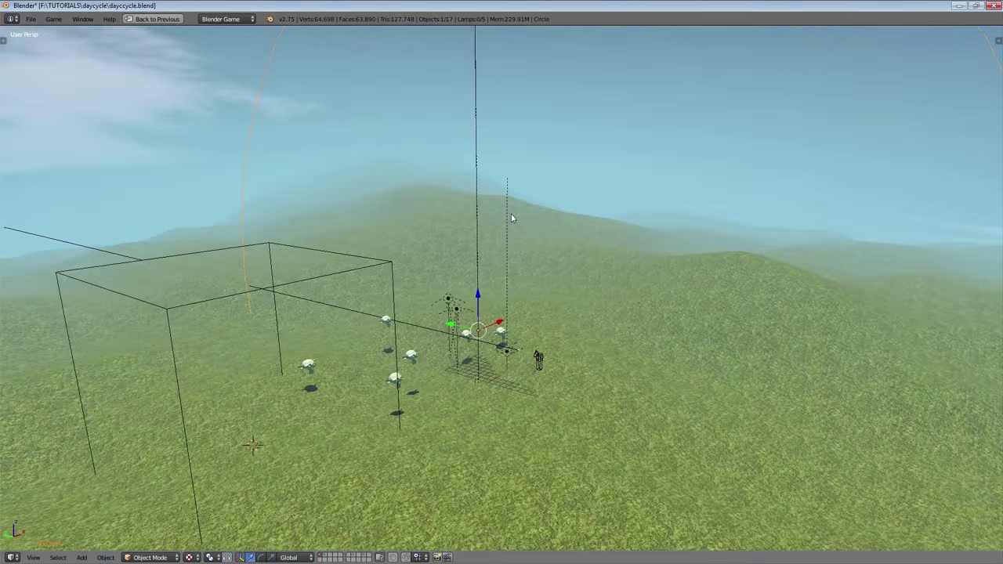
key(p)
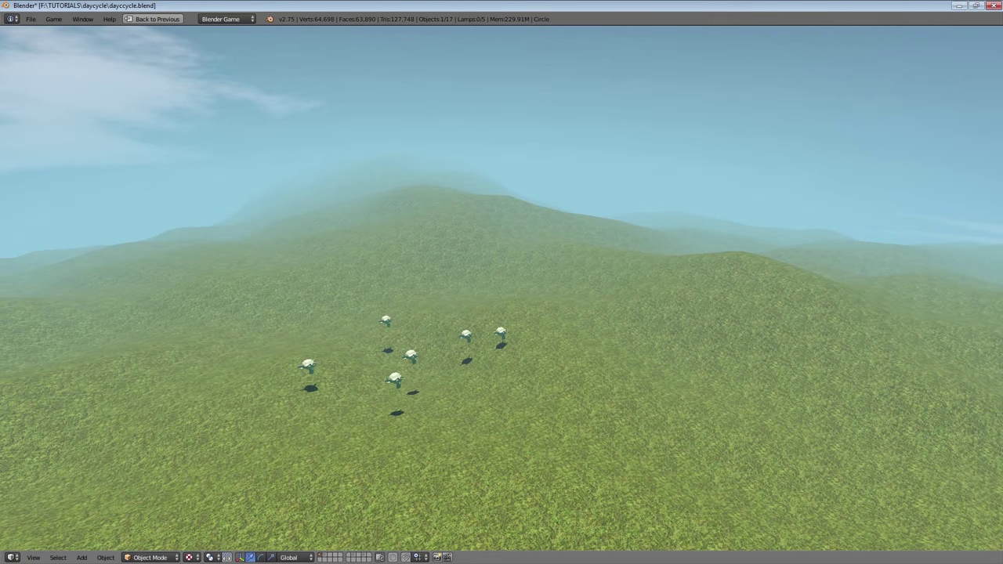
key(Escape)
key(ctrl+Up)
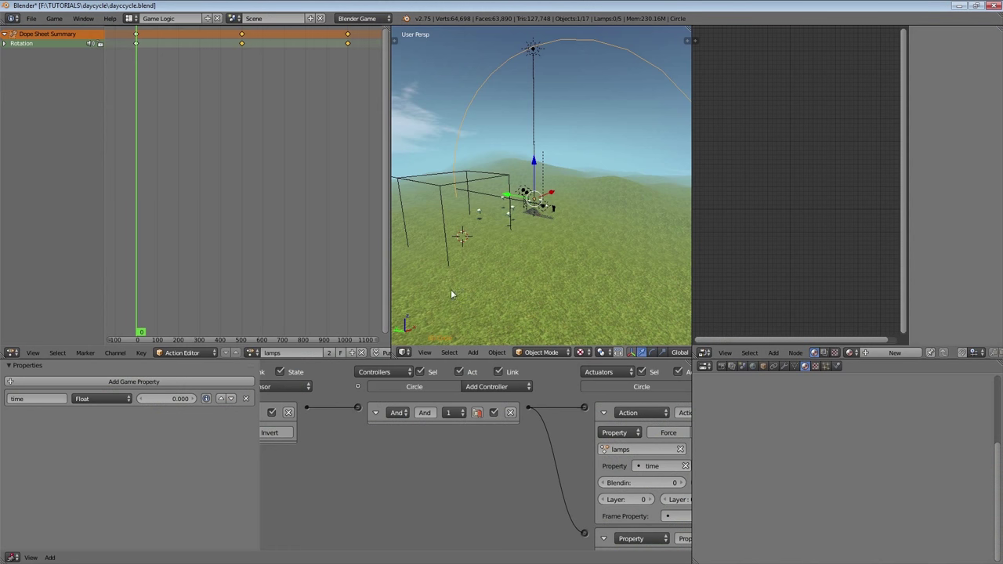
- Change the Empty's first Property actuator, which acts on time, to Add mode
scroll(487, 433, down, 3)
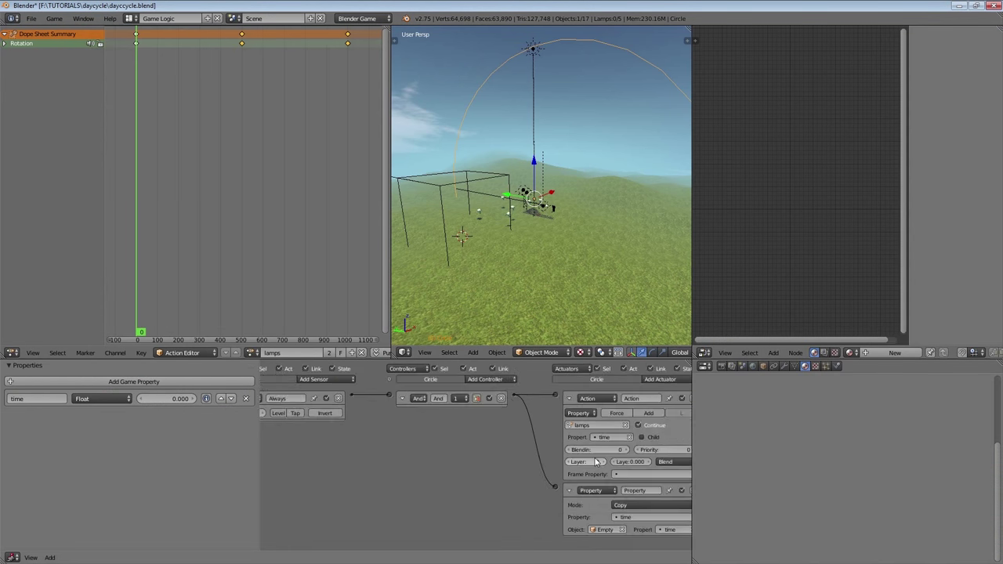
middle_drag(581, 420, 498, 421)
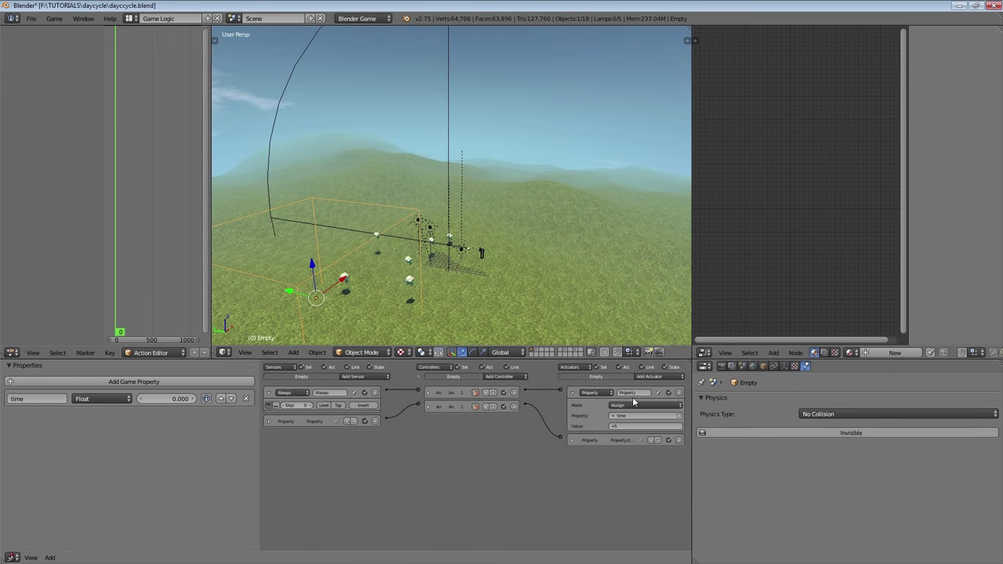
key(ctrl+Up)
key(Home)
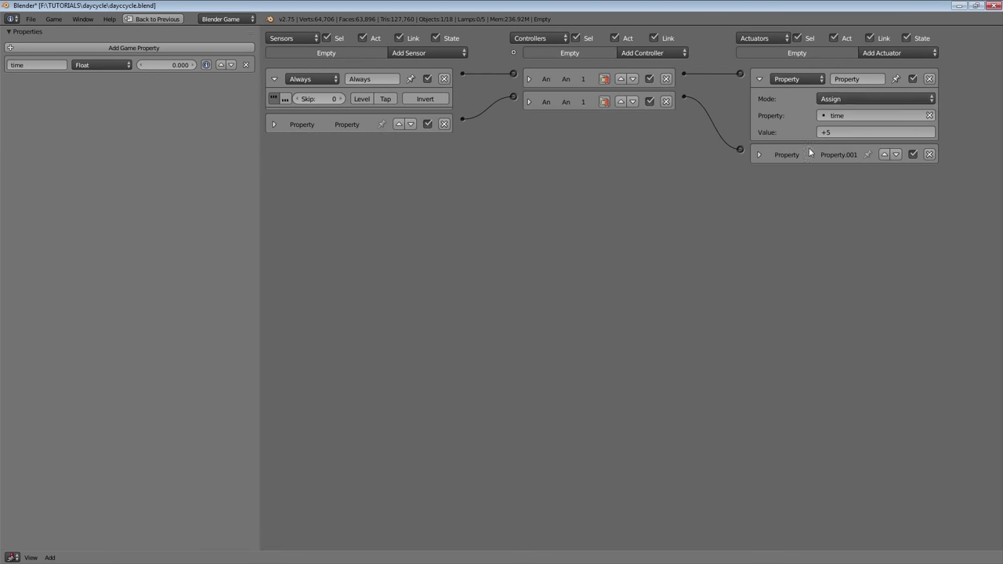
click(837, 100)
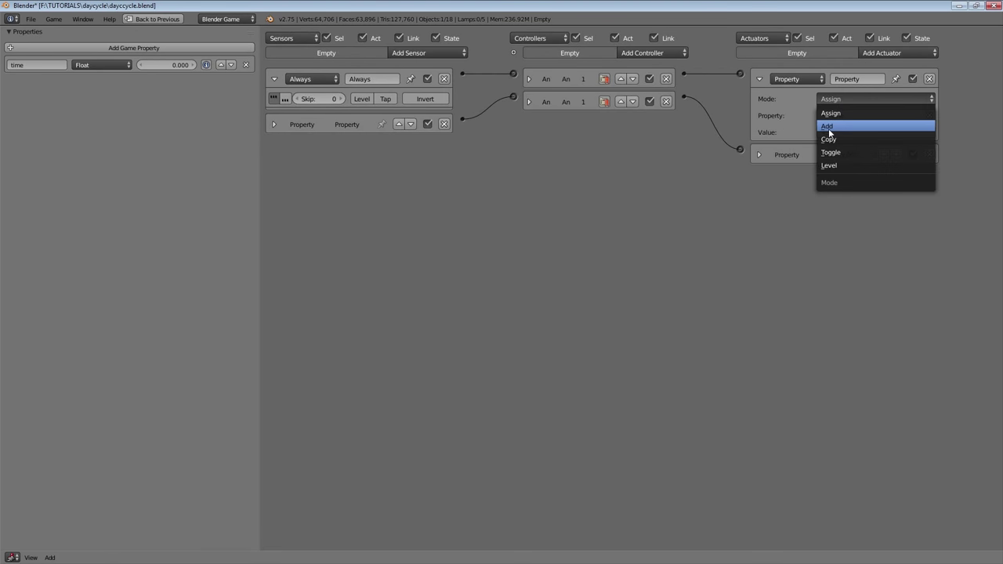
click(829, 127)
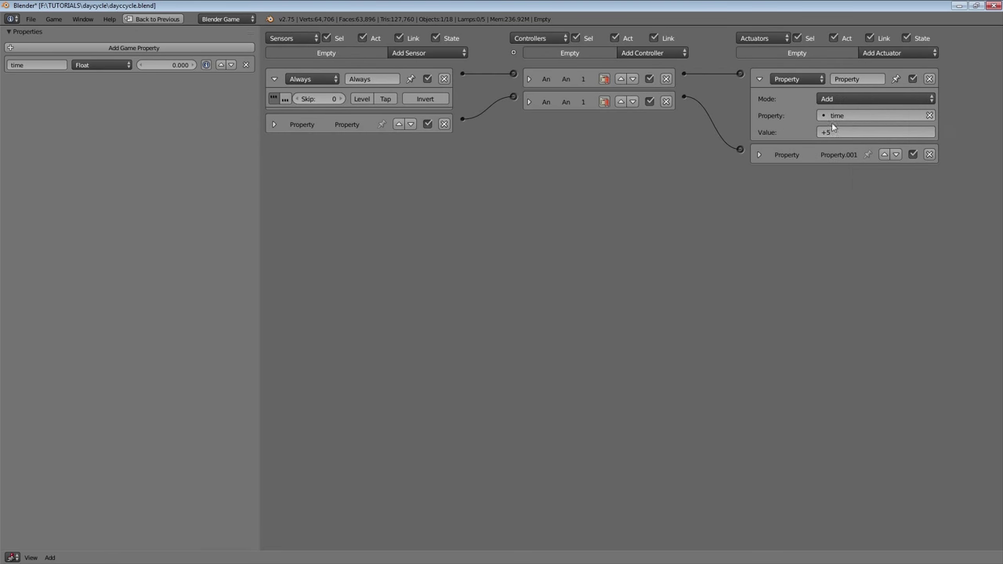
key(ctrl+Up)
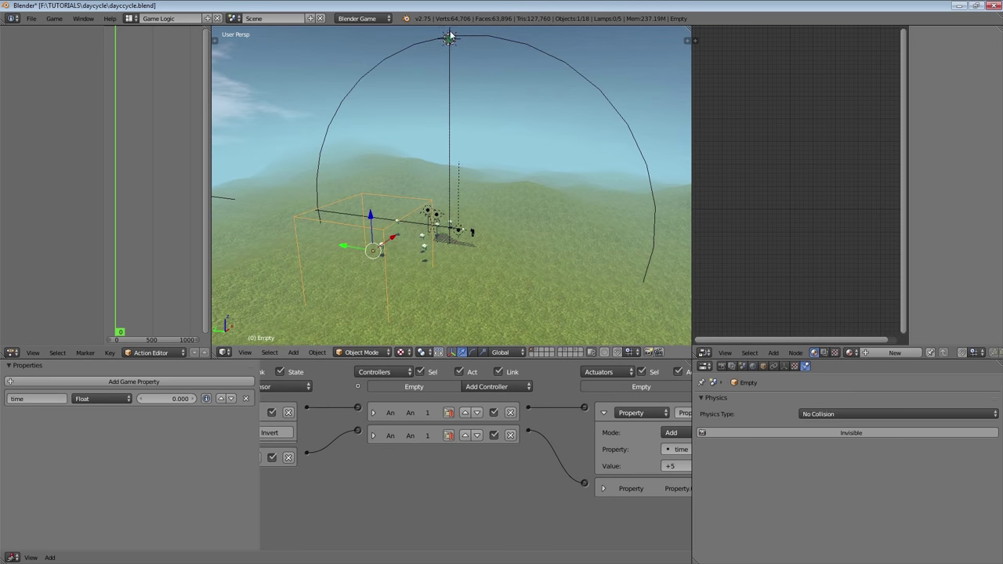
- Select the circle and run the game in a maximized 3D view to check the day cycle and time counter
right_click(453, 40)
key(x)
click(455, 42)
right_click(488, 35)
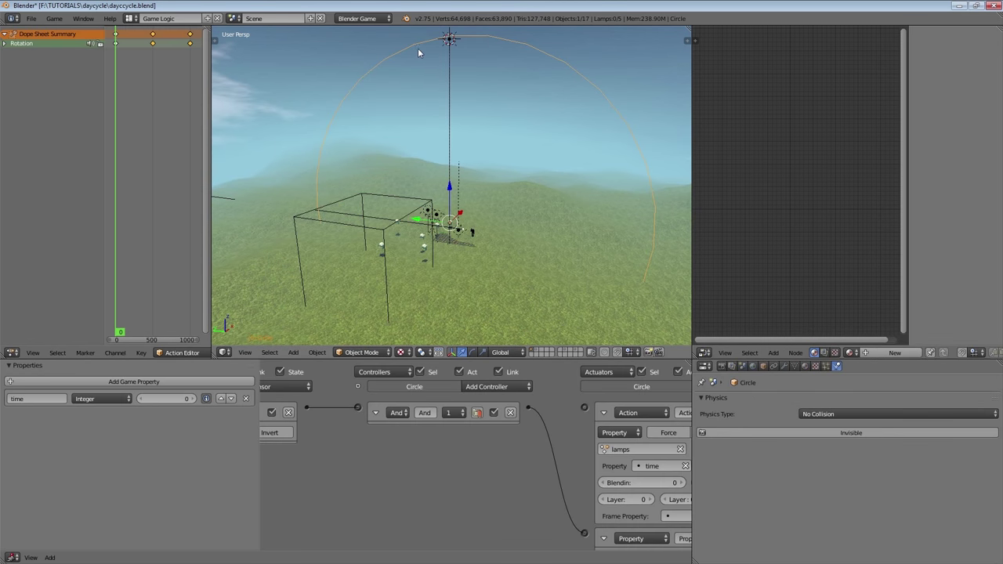
scroll(472, 425, down, 3)
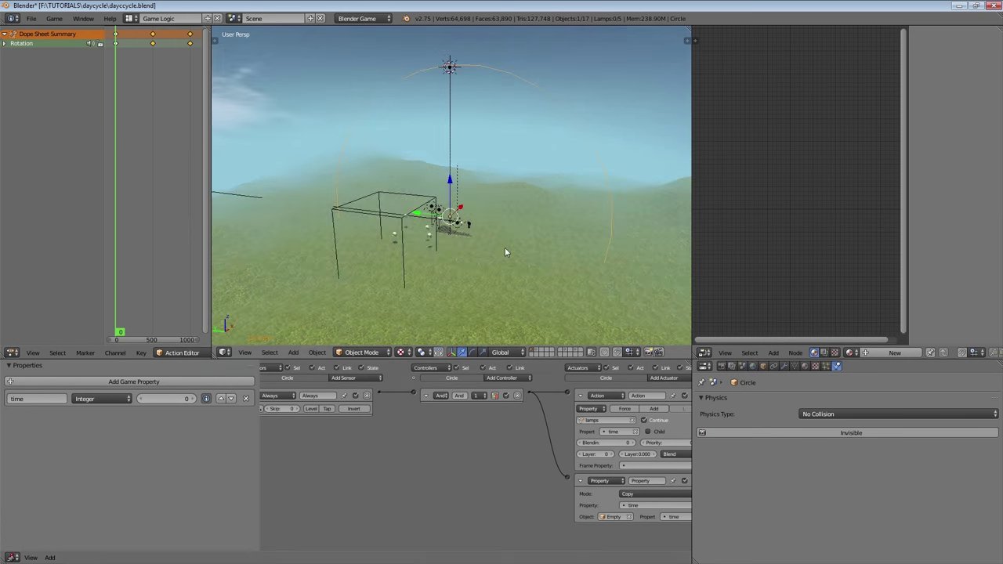
key(ctrl+Up)
key(p)
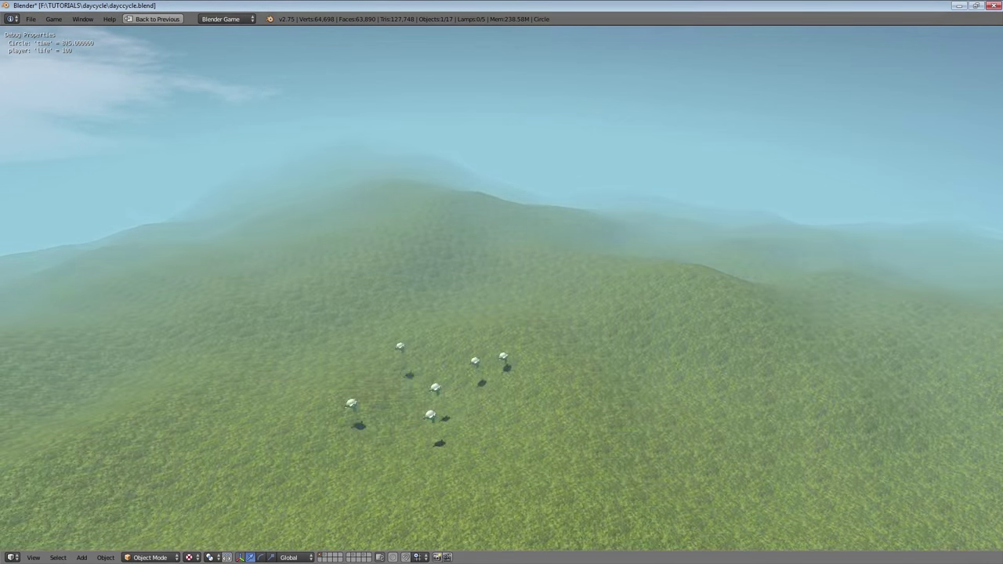
key(Escape)
key(ctrl+Up)
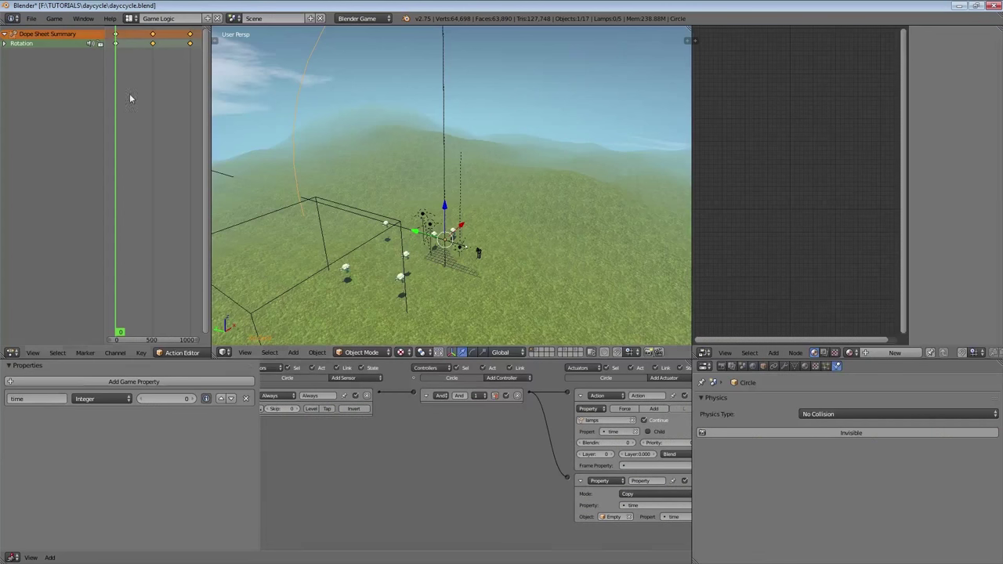
- Set the handle type of the circle's rotation keyframes to Vector
key(v)
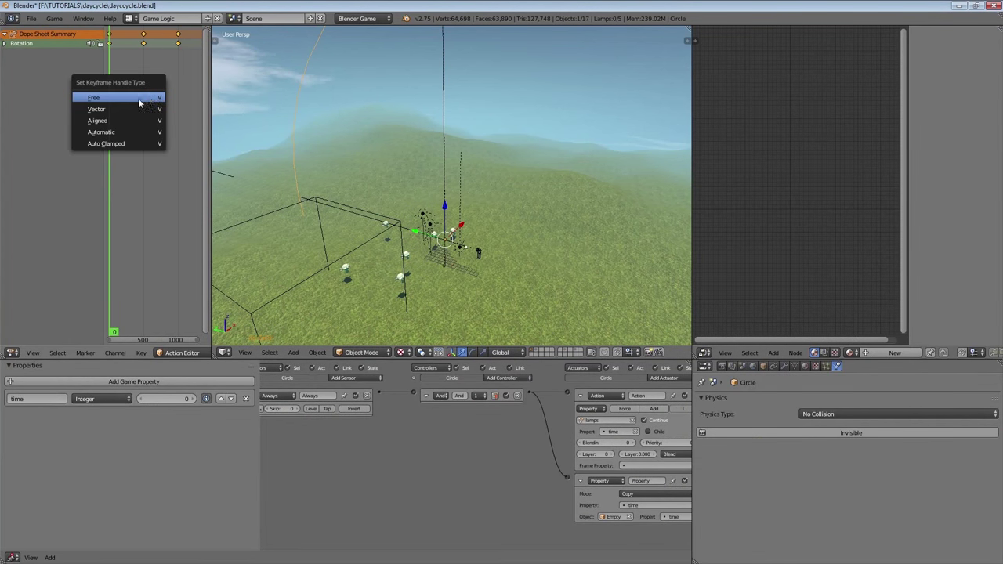
key(ctrl+Up)
scroll(313, 96, down, 2)
scroll(313, 95, up, 1)
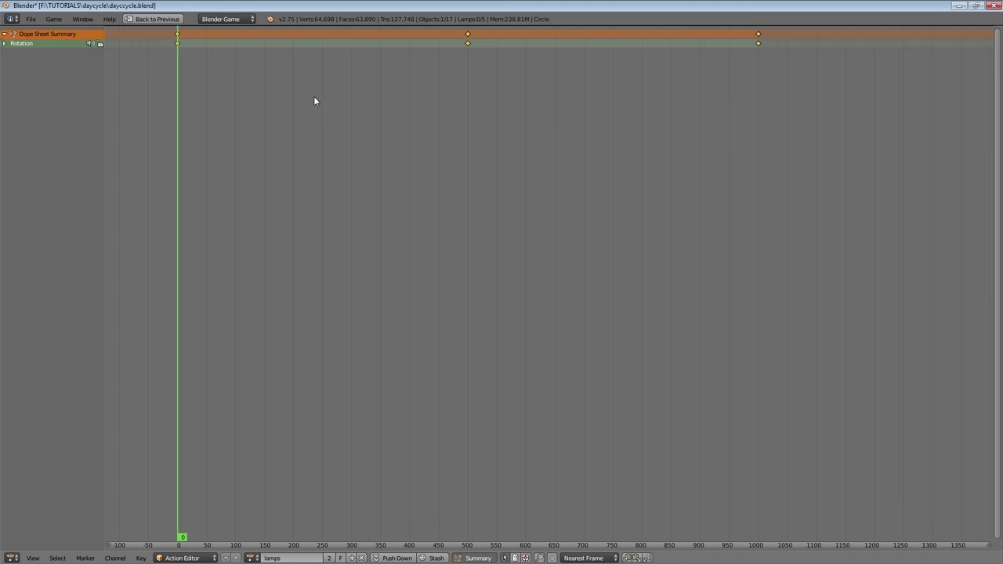
key(v)
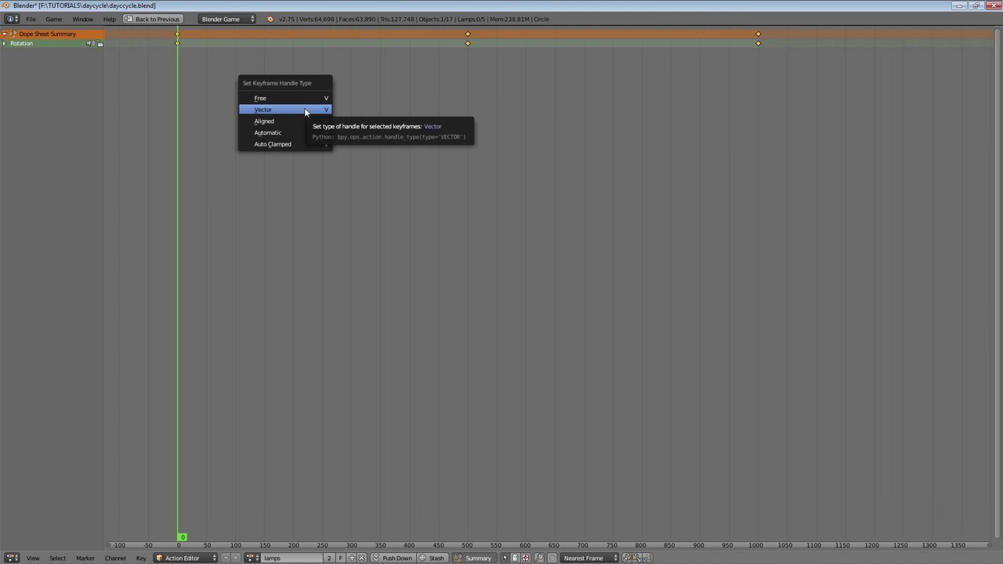
click(305, 110)
key(ctrl+Up)
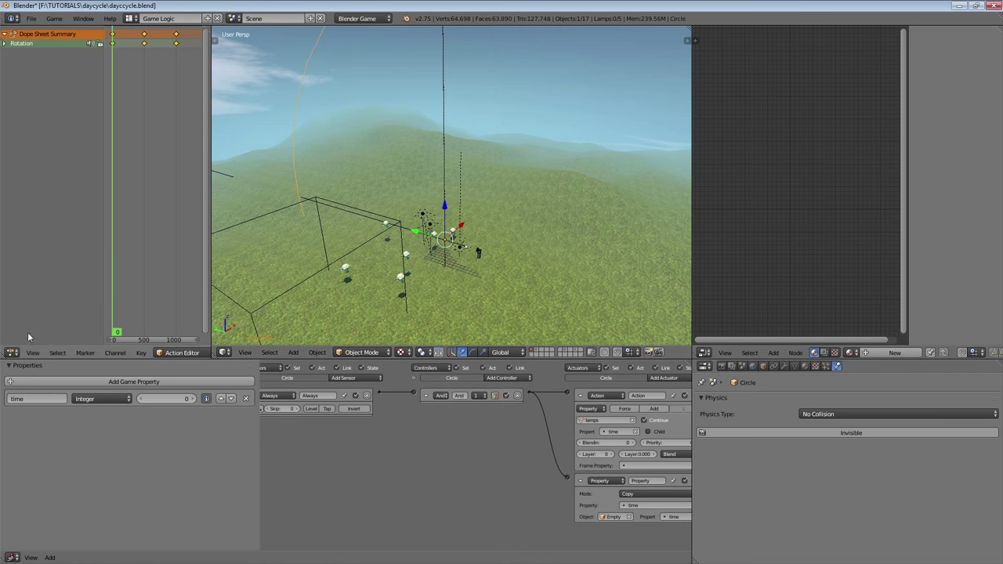
- Run the game again to check the lighting with the Vector keyframe handles, and stop it
scroll(345, 275, up, 3)
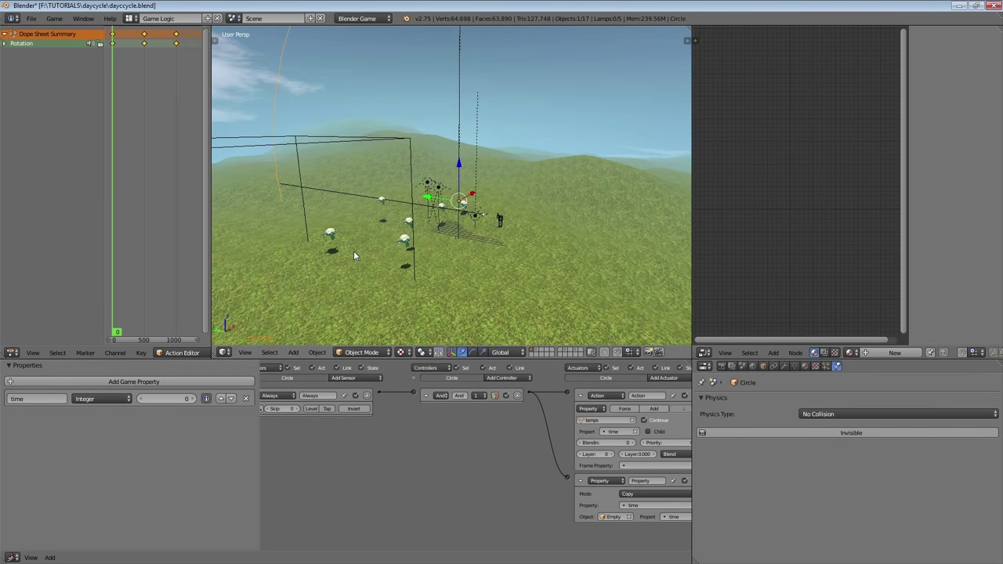
key(p)
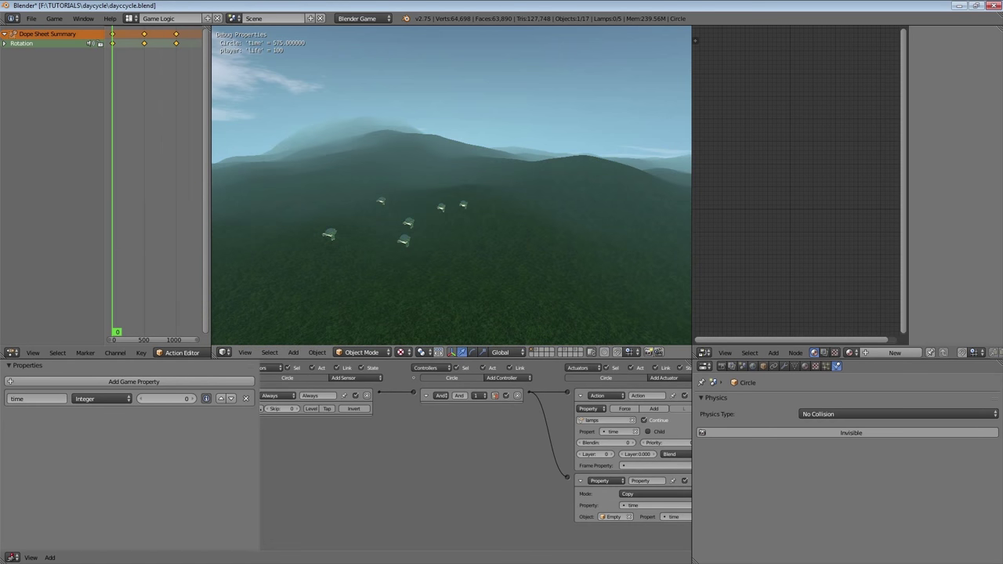
key(Escape)
- Select the Sun lamp at the top of the circle and open its lamp settings
middle_drag(443, 210, 394, 129)
scroll(425, 201, down, 2)
key(a)
right_click(419, 47)
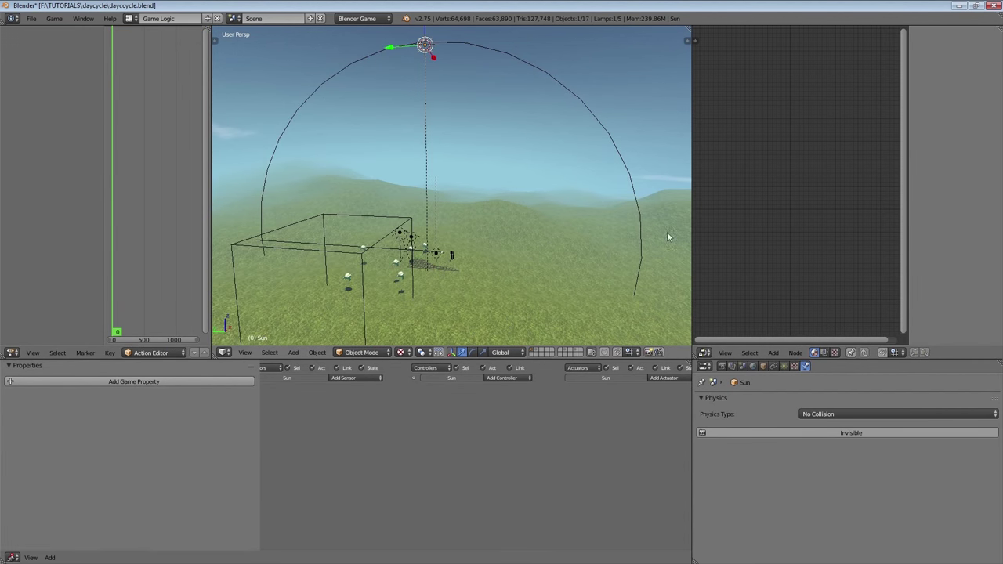
click(783, 366)
scroll(792, 503, down, 1)
scroll(792, 491, up, 1)
middle_drag(427, 192, 452, 259)
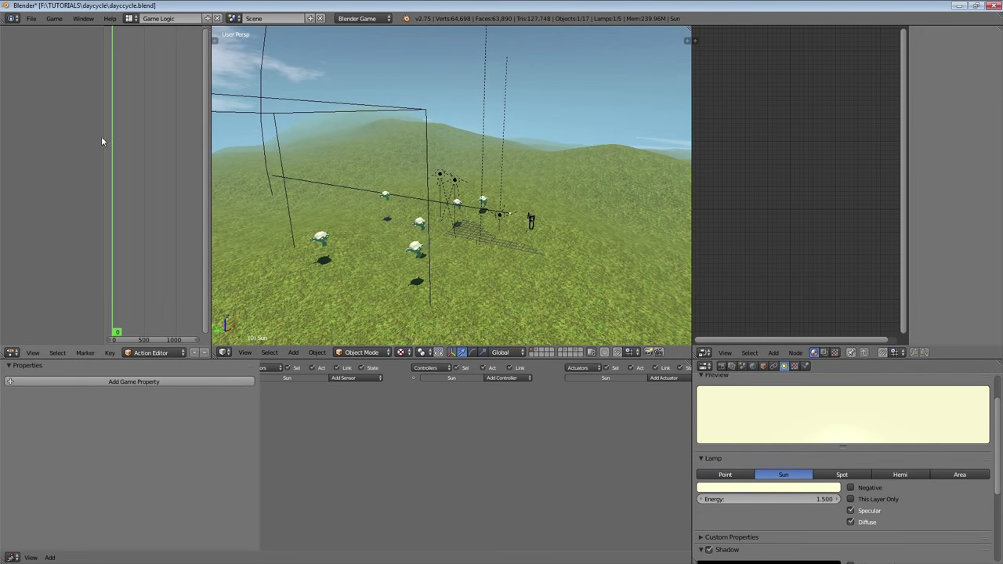
- Switch the animation editor from the Action Editor to the Dope Sheet and widen it
click(154, 353)
click(156, 342)
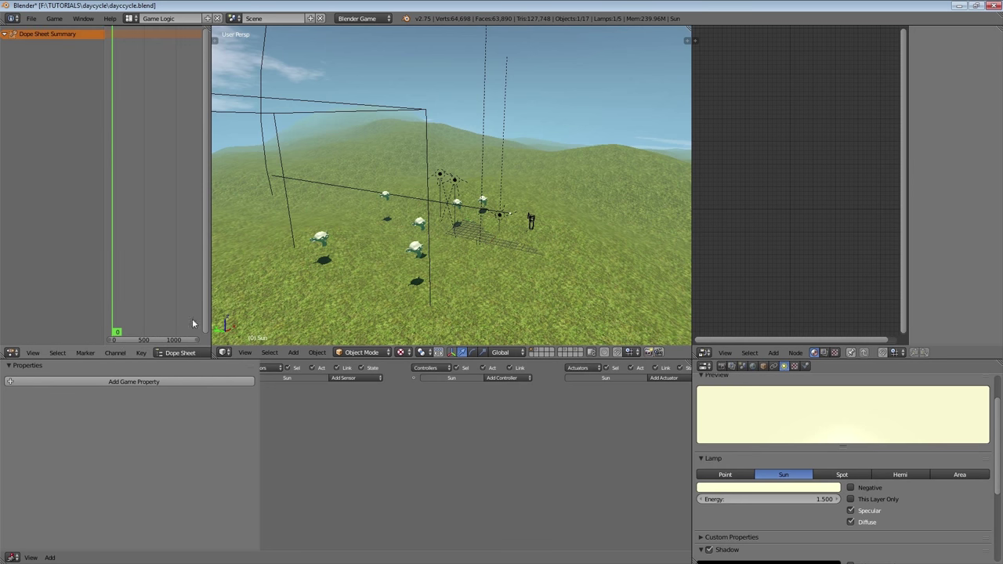
drag(210, 319, 401, 312)
- Insert keyframes for the Sun lamp's color and its 1.5 energy at frame 0
scroll(770, 431, up, 2)
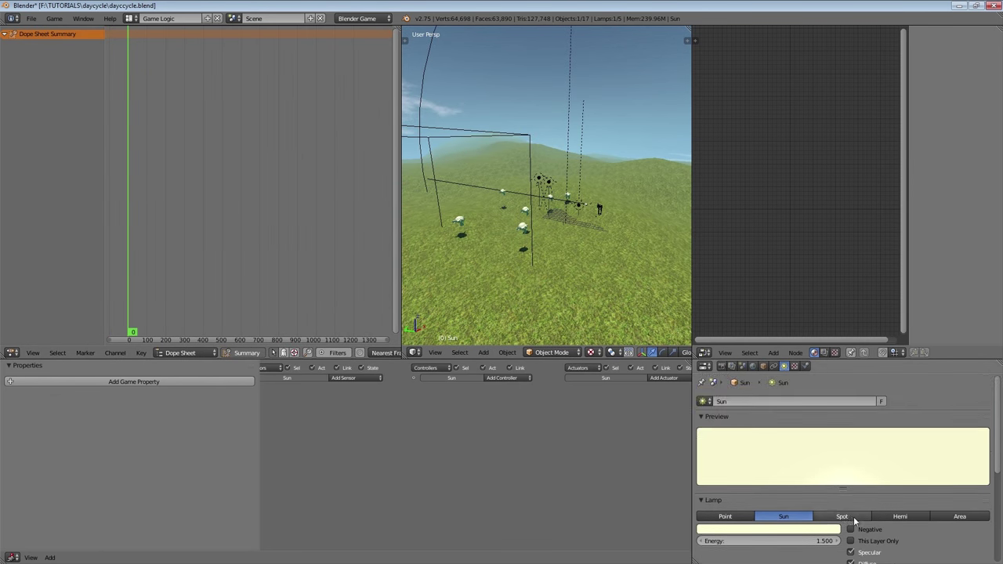
scroll(779, 435, down, 4)
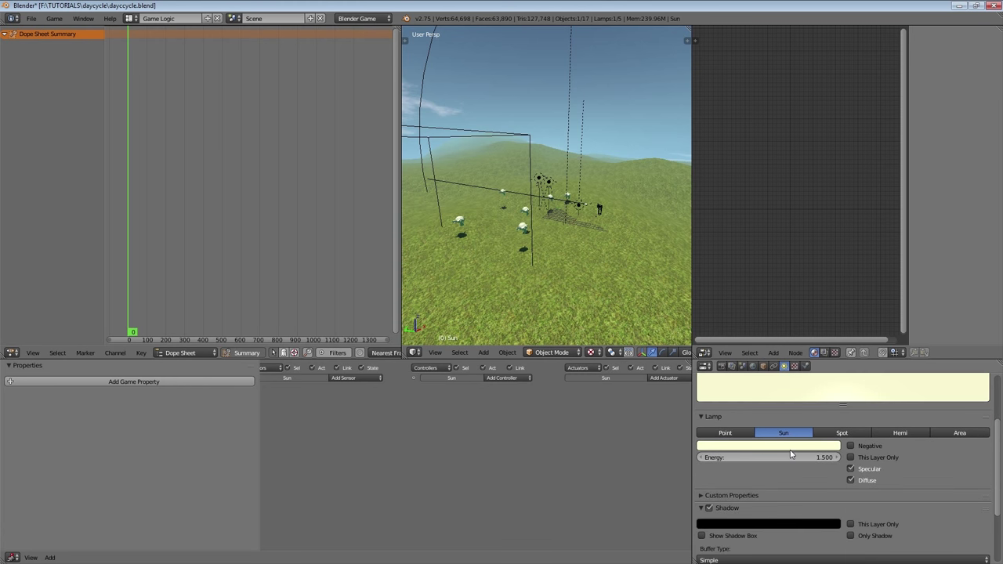
scroll(584, 284, down, 3)
scroll(583, 284, up, 2)
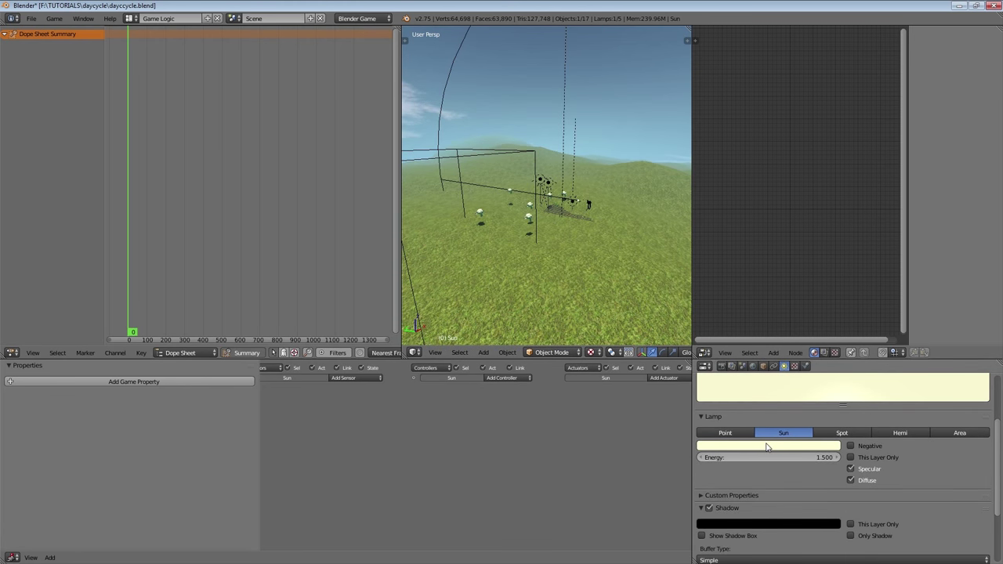
key(i)
key(i)
scroll(645, 290, down, 1)
middle_drag(204, 170, 219, 172)
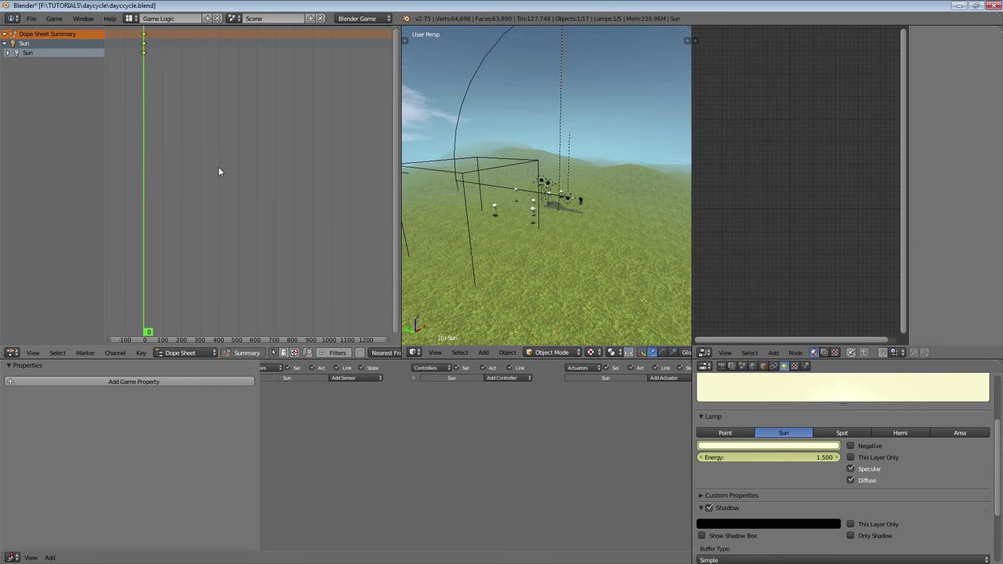
scroll(235, 162, down, 2)
ctrl+scroll(262, 156, down, 2)
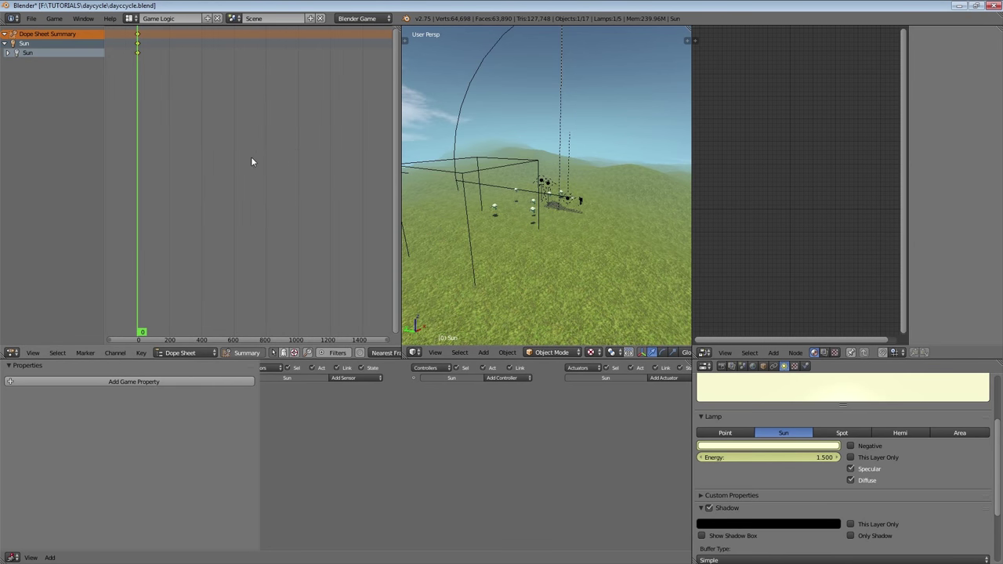
- Set the Sun lamp's energy to 0 at frame 650 and insert an energy keyframe there
scroll(249, 159, up, 1)
scroll(254, 165, up, 2)
scroll(239, 173, up, 1)
click(233, 179)
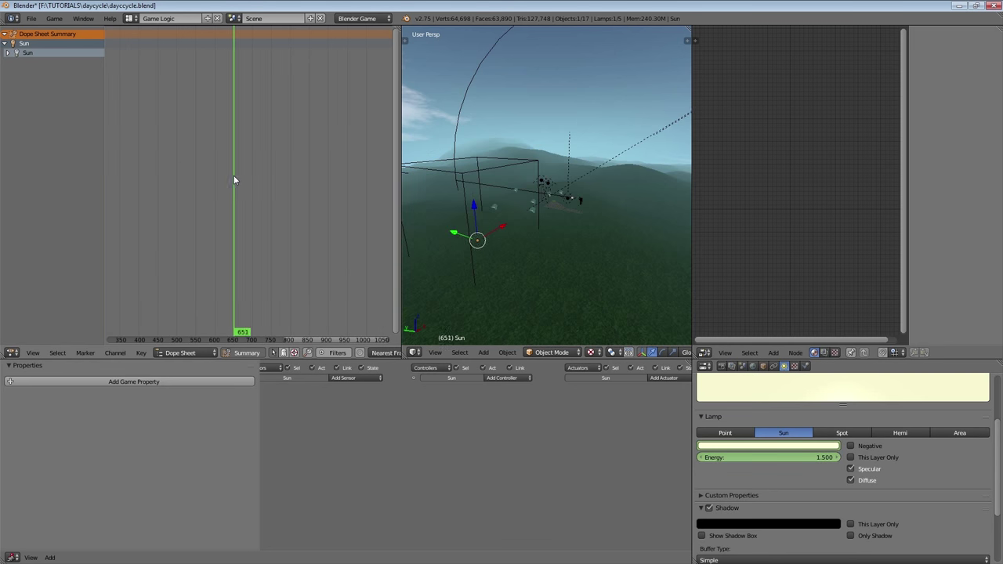
scroll(553, 237, down, 3)
middle_drag(567, 223, 594, 267)
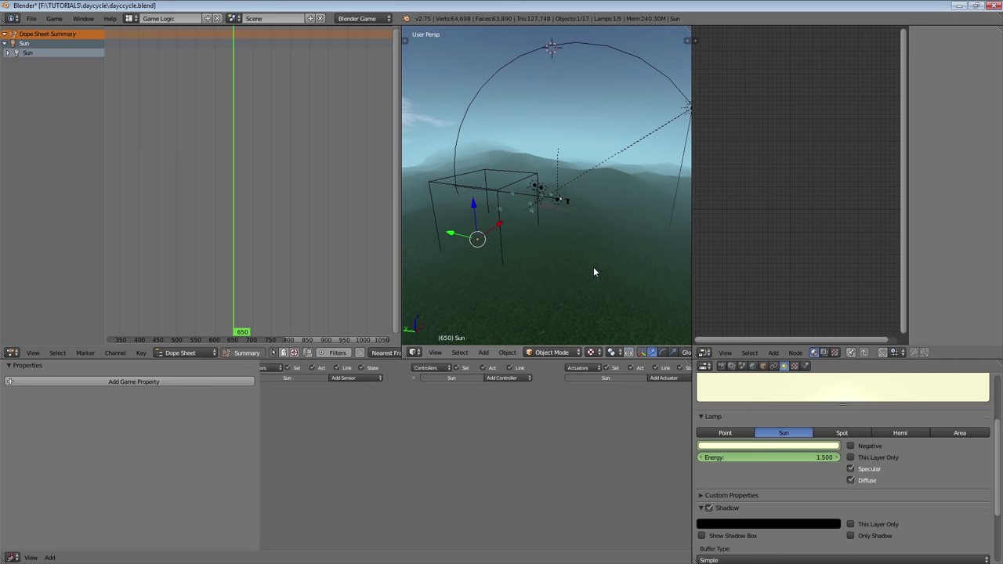
click(779, 447)
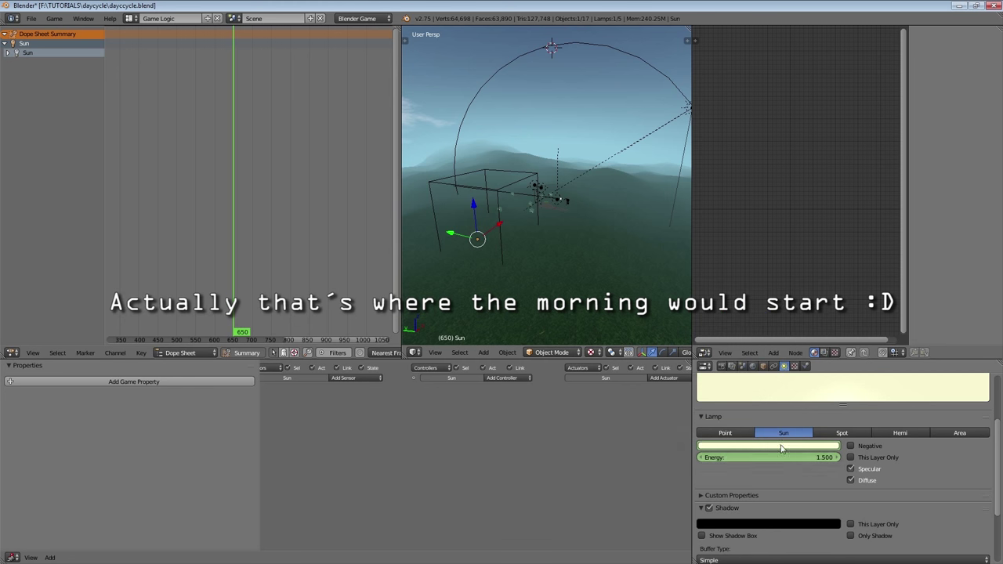
click(783, 459)
text(0)
key(Return)
key(i)
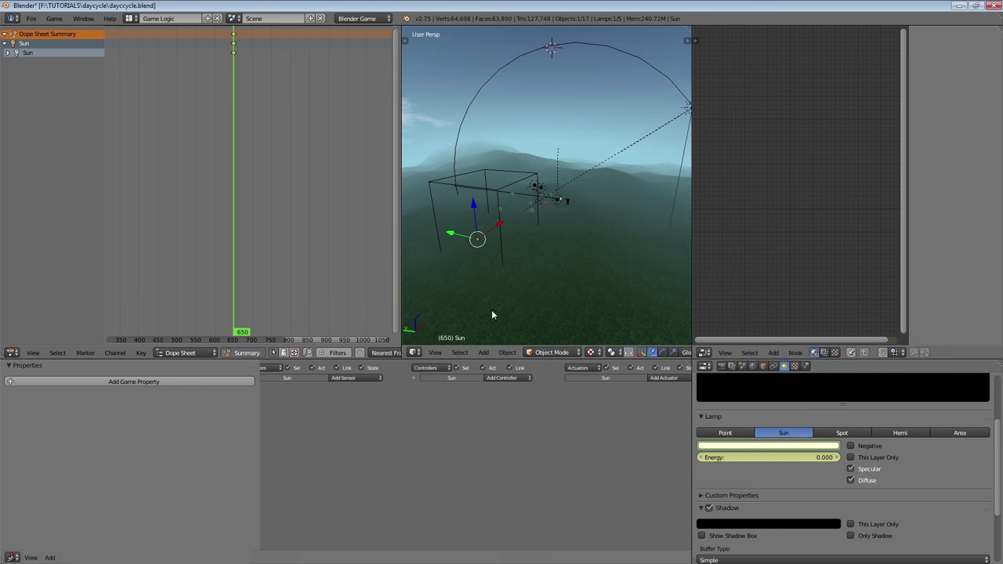
- Move the zero-energy Sun keyframes in the Dope Sheet to frame 300
scroll(276, 151, down, 5)
middle_drag(259, 85, 254, 83)
scroll(253, 83, down, 10)
key(b)
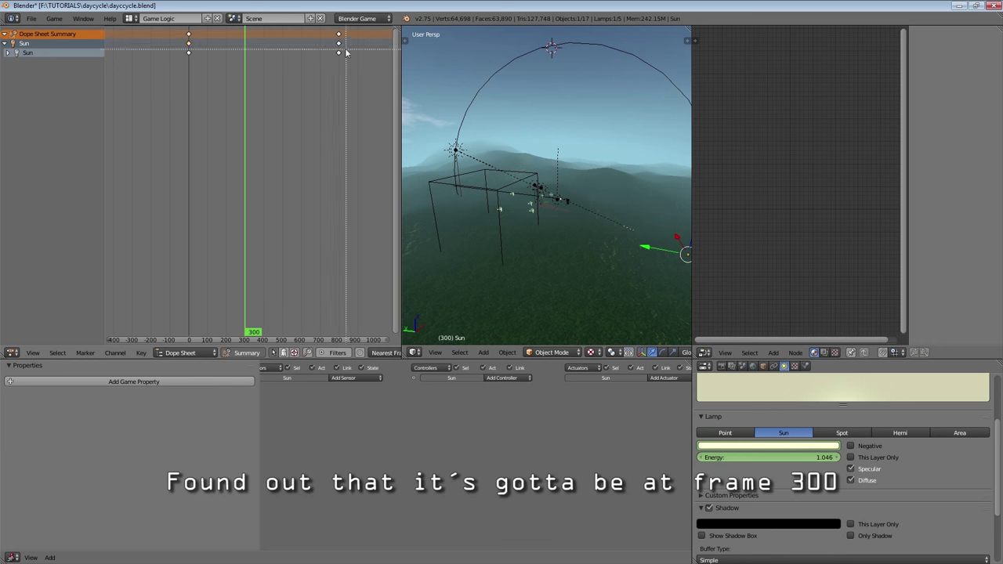
drag(303, 28, 358, 91)
middle_drag(573, 203, 603, 221)
scroll(287, 107, up, 2)
key(g)
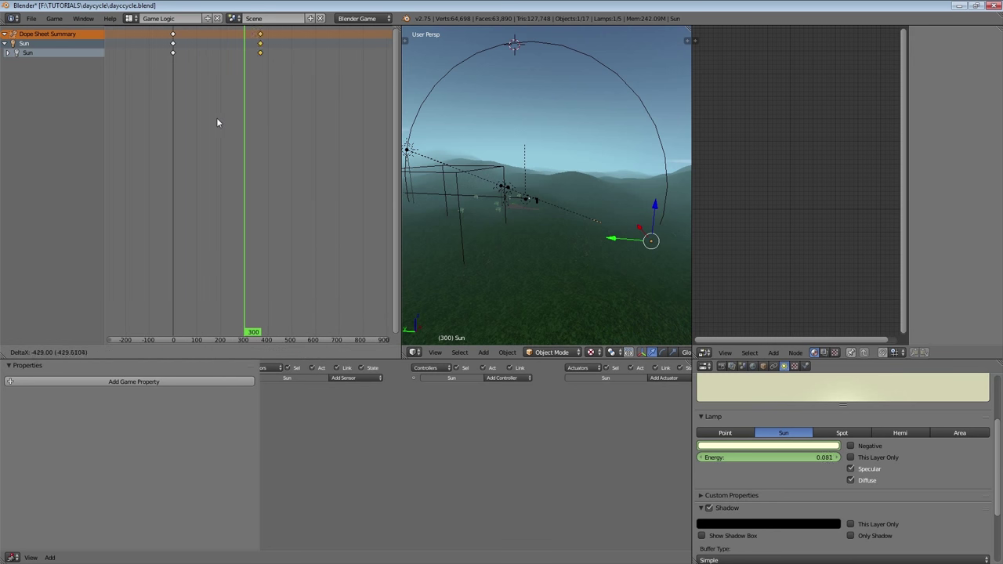
click(204, 131)
scroll(215, 124, up, 4)
scroll(220, 121, up, 2)
key(g)
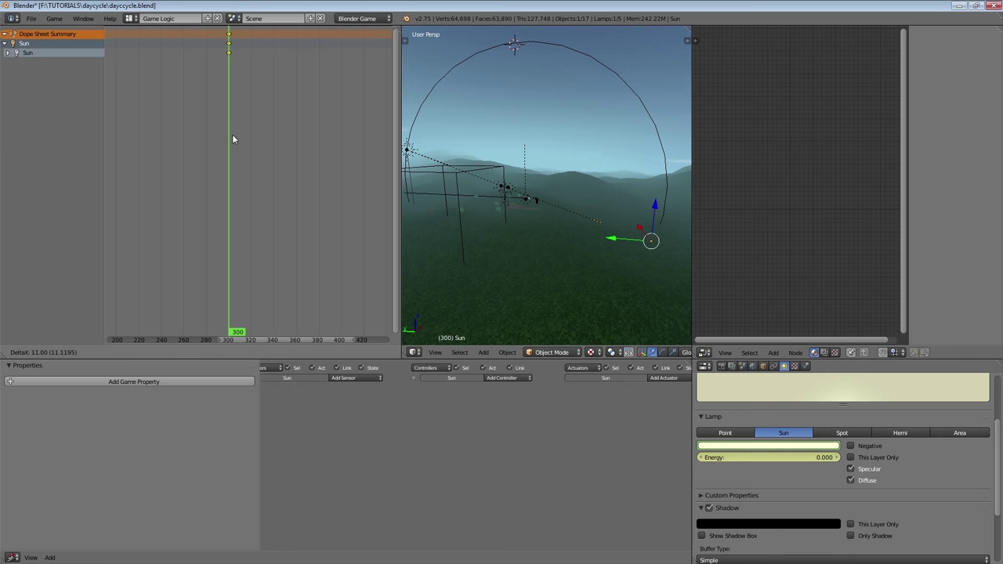
click(231, 134)
- Duplicate the Sun keyframes from frame 0 and place the copies just before frame 1000
scroll(230, 135, down, 1)
scroll(231, 139, down, 8)
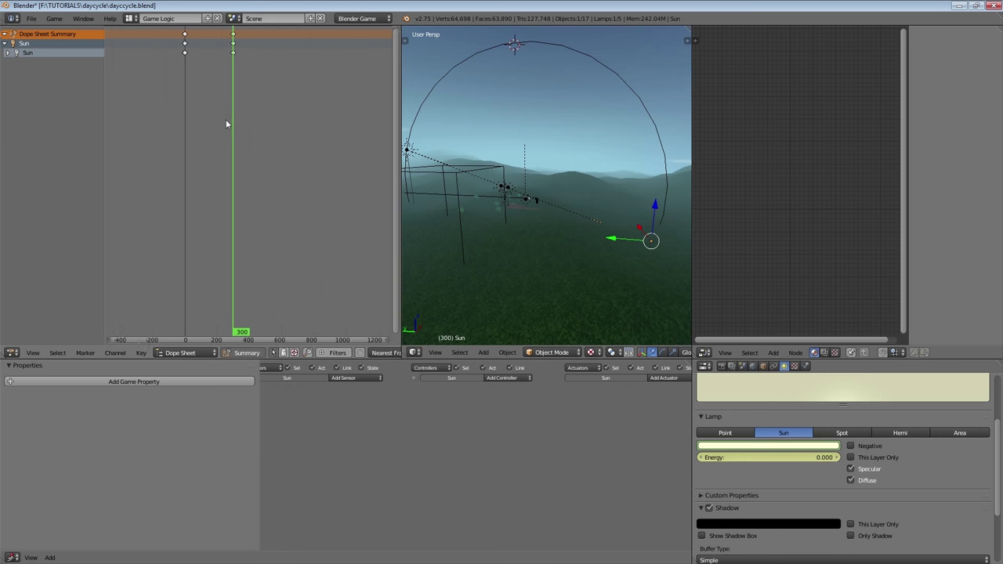
middle_drag(237, 153, 221, 142)
key(b)
drag(164, 31, 198, 94)
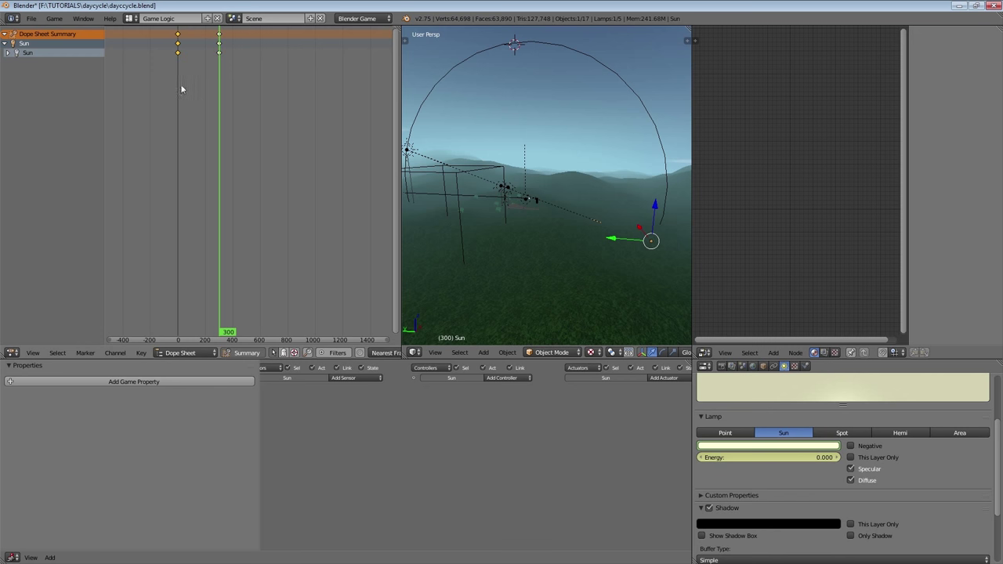
key(shift+d)
click(313, 125)
- Fine-tune the position of the duplicated daylight keyframes to about frame 1000
key(KP_Decimal)
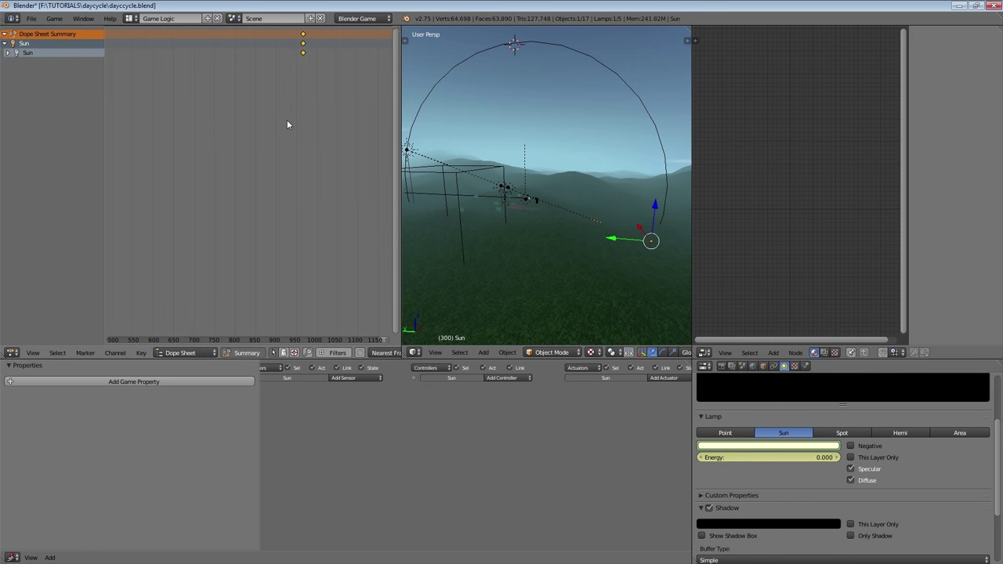
key(g)
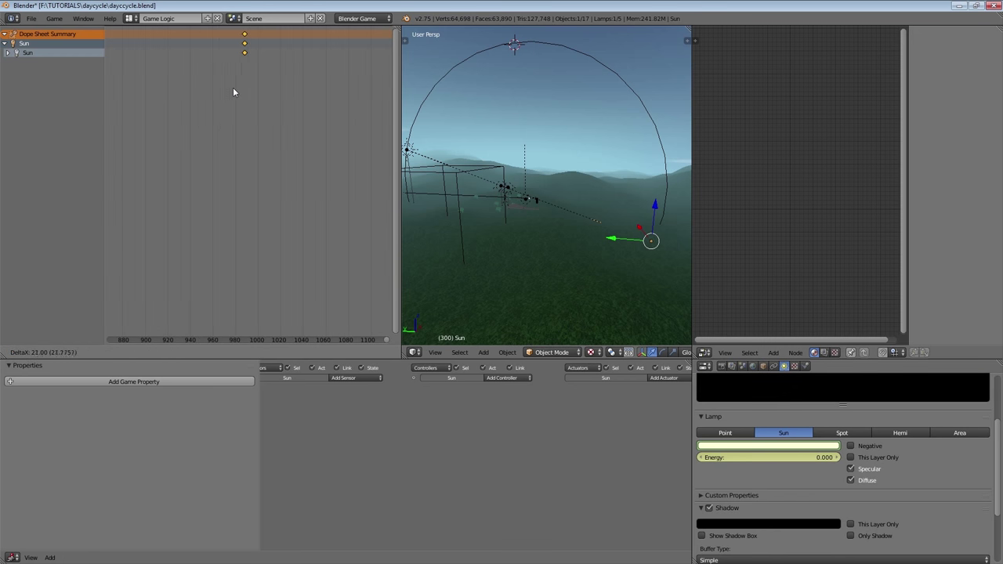
click(244, 94)
scroll(237, 98, up, 10)
key(g)
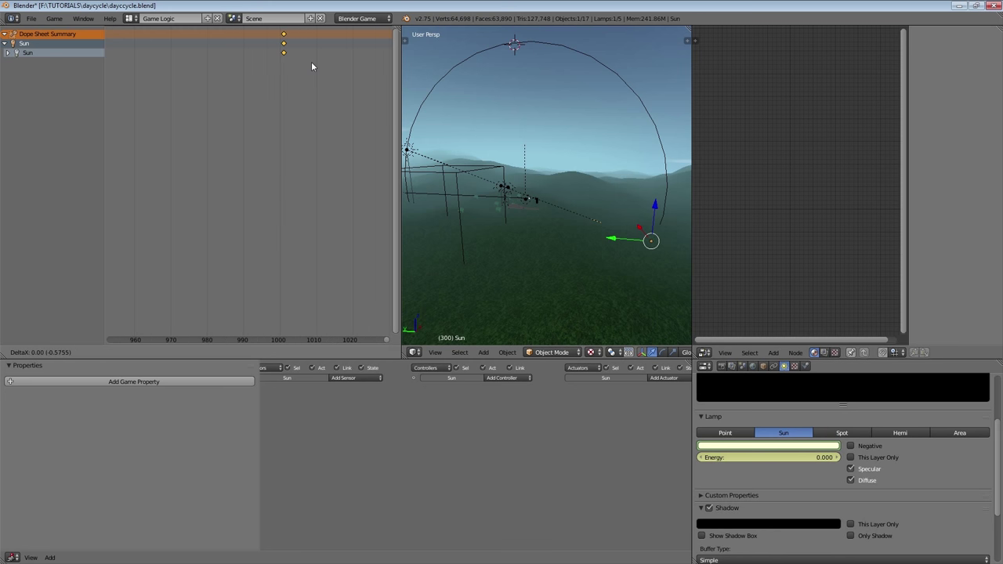
click(308, 72)
scroll(251, 127, down, 10)
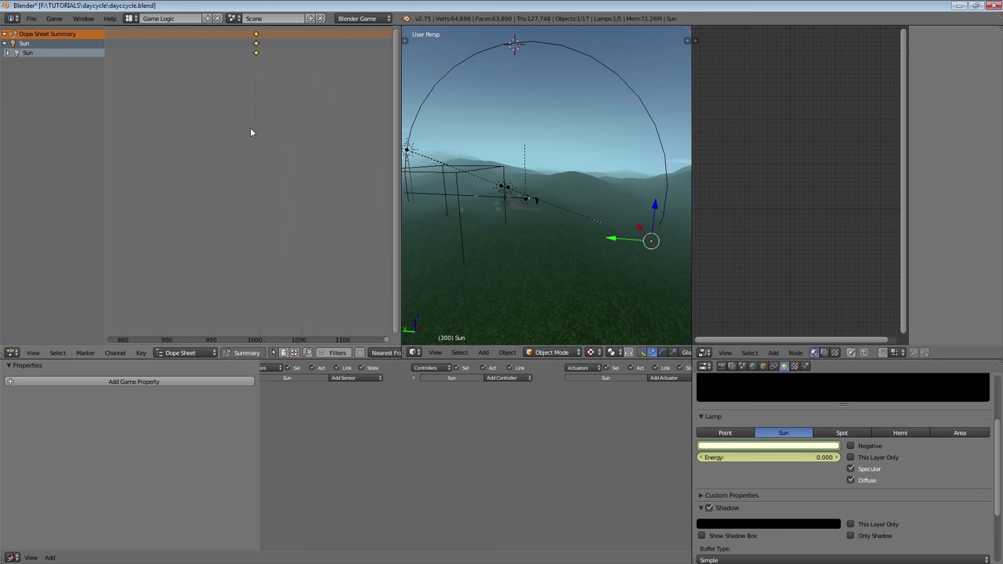
- Duplicate the zero-energy keyframes from frame 300 to frame 700
key(Home)
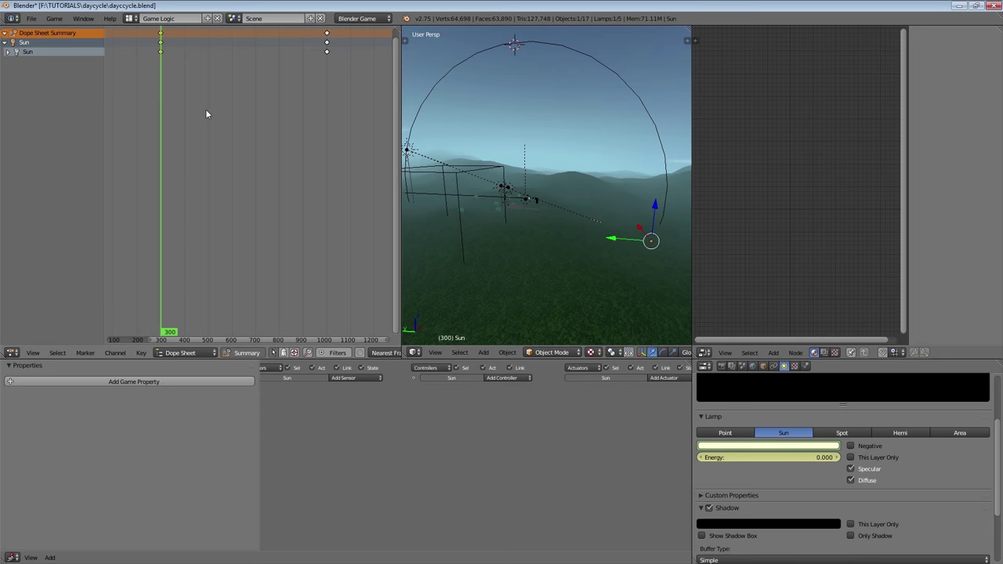
key(ctrl+Up)
key(shift+d)
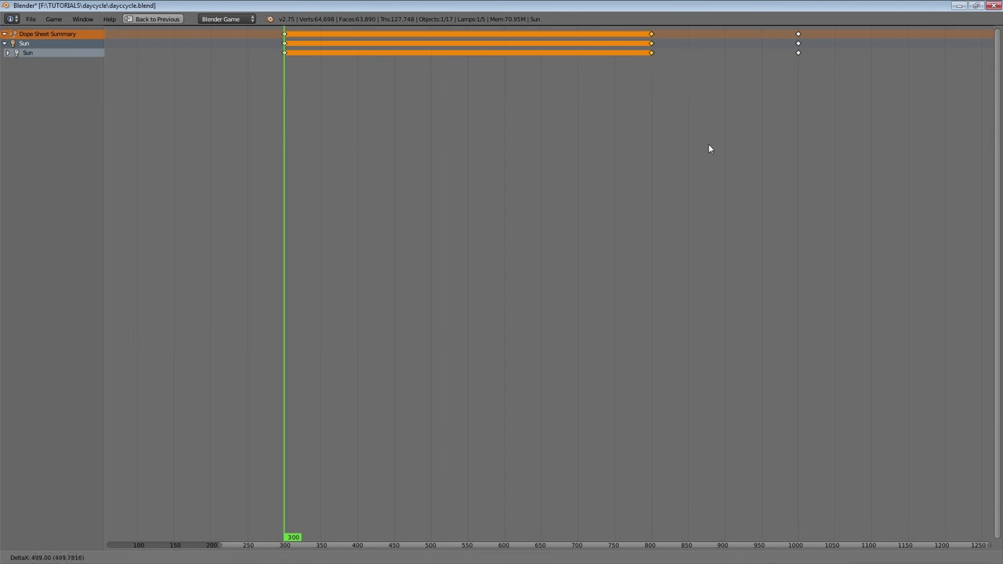
click(619, 149)
scroll(540, 106, up, 4)
scroll(539, 102, up, 5)
click(297, 67)
scroll(275, 107, down, 10)
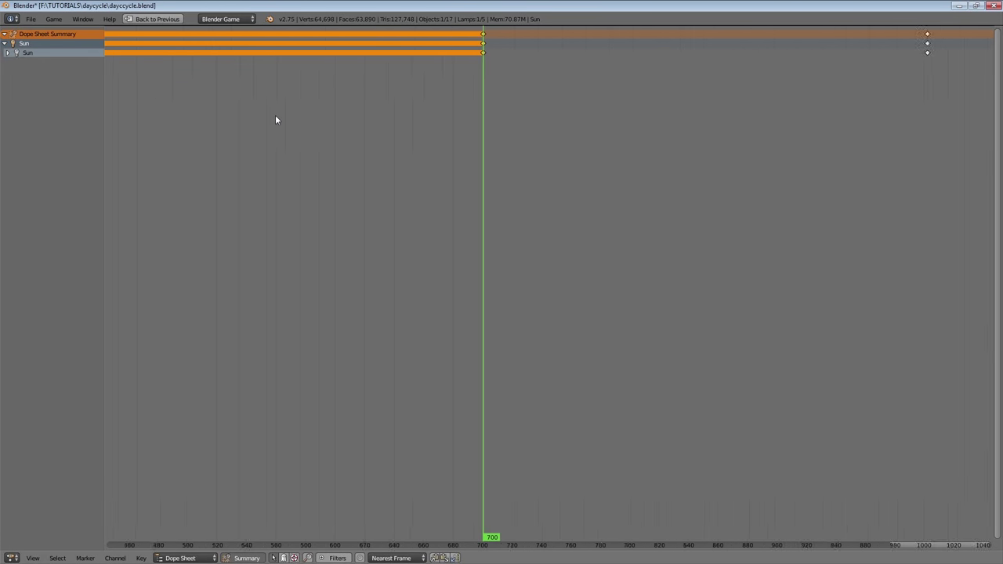
key(ctrl+Up)
- Set the Sun lamp's color to orange at frame 200 and keyframe it
drag(279, 169, 178, 121)
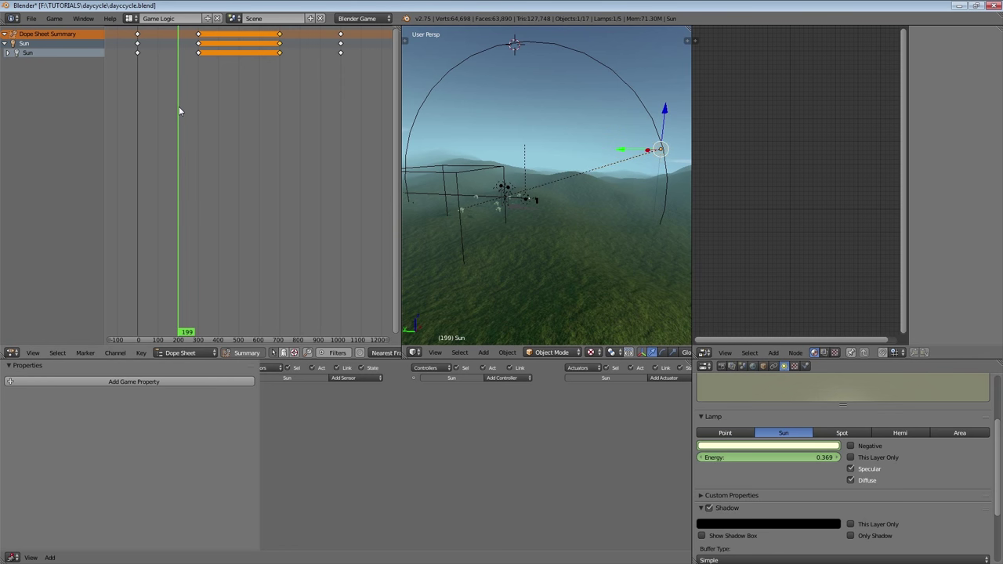
click(727, 446)
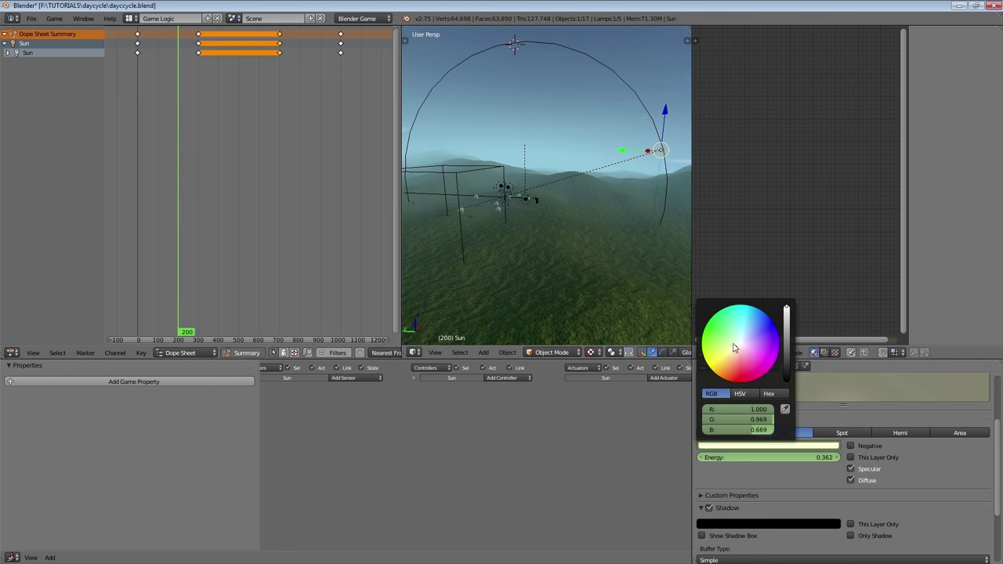
drag(732, 352, 726, 367)
middle_drag(602, 243, 549, 267)
scroll(529, 224, up, 4)
scroll(506, 239, up, 3)
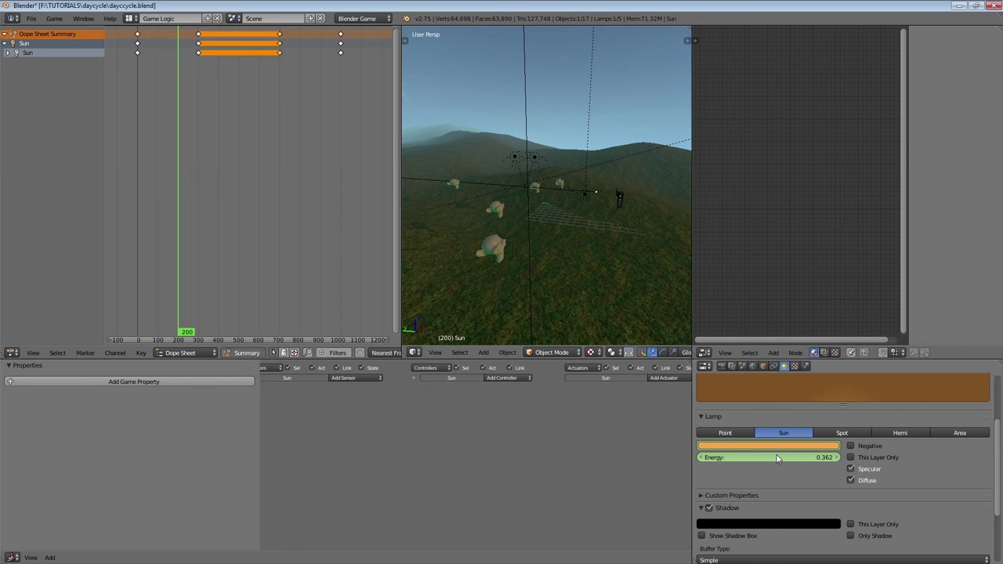
middle_drag(448, 250, 485, 258)
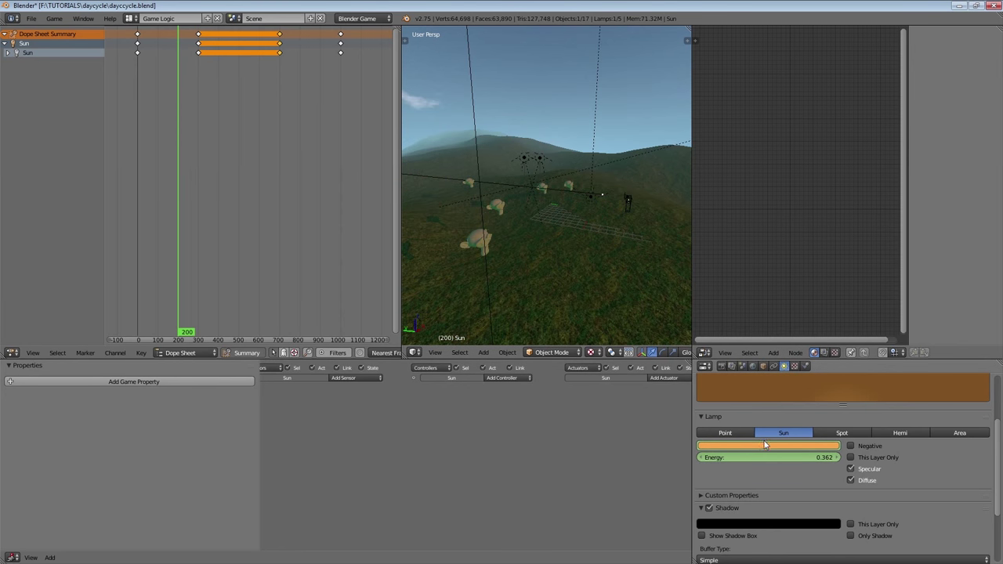
key(i)
- Duplicate the orange Sun keyframes from frame 200 to frame 800
mouse_move(183, 64)
mouse_down()
mouse_move(241, 69)
mouse_move(186, 63)
mouse_up()
right_click(178, 52)
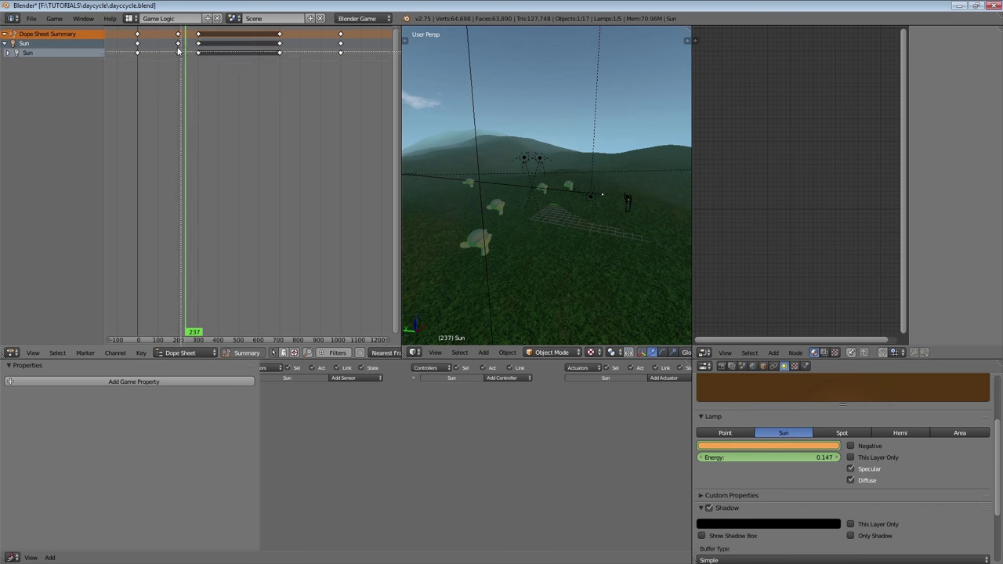
scroll(189, 65, up, 5)
key(a)
key(shift+d)
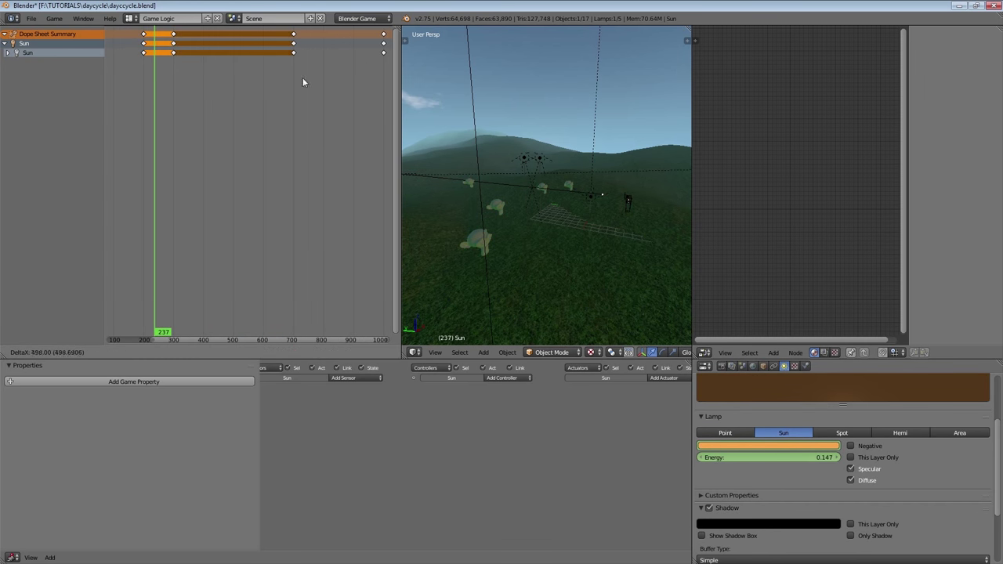
click(326, 78)
drag(298, 69, 319, 75)
middle_drag(318, 76, 229, 81)
scroll(228, 81, up, 10)
key(g)
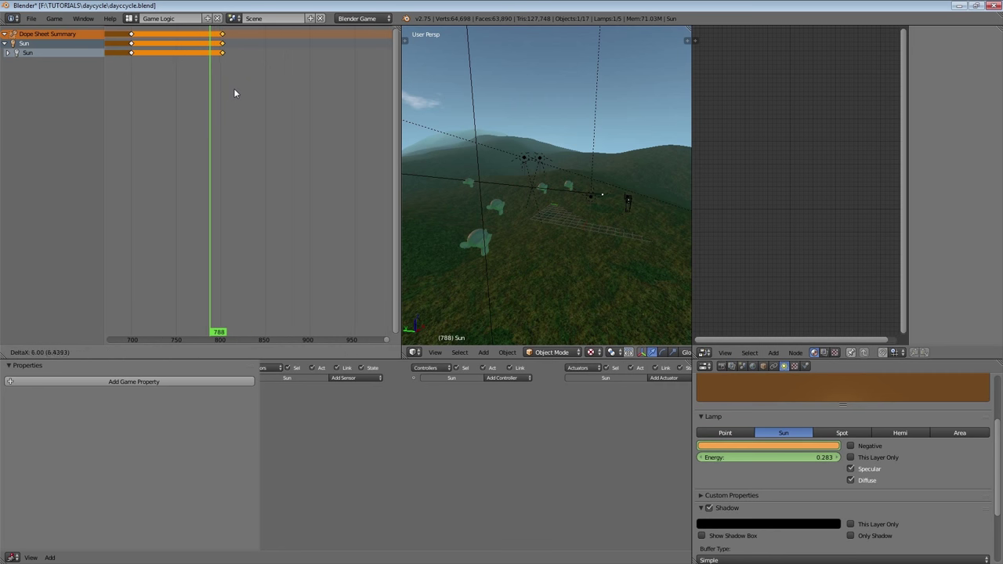
click(232, 97)
- Play the animation from frame 0 to check the sun's movement and lighting, and stop it
scroll(229, 103, down, 10)
key(a)
key(alt+a)
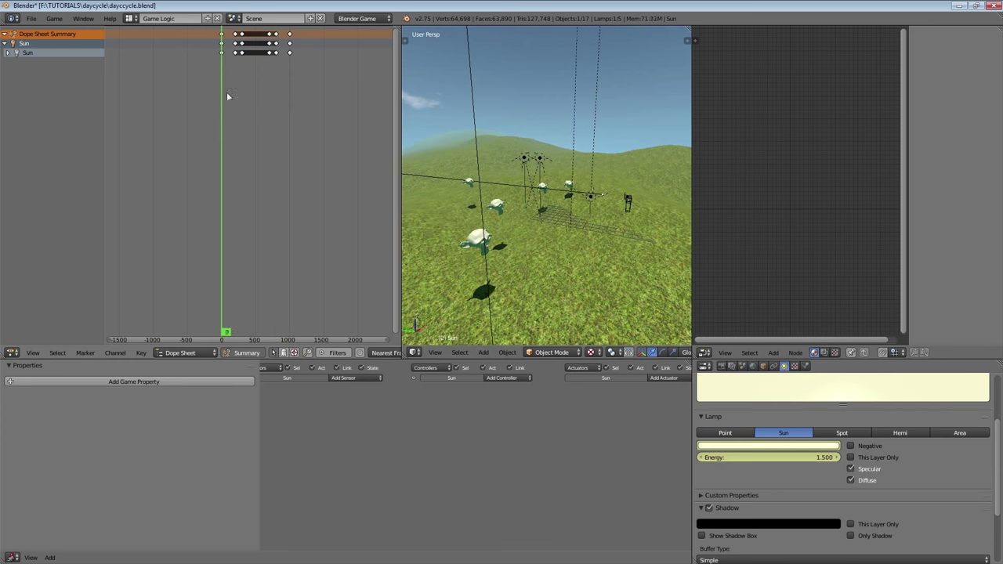
scroll(538, 137, down, 2)
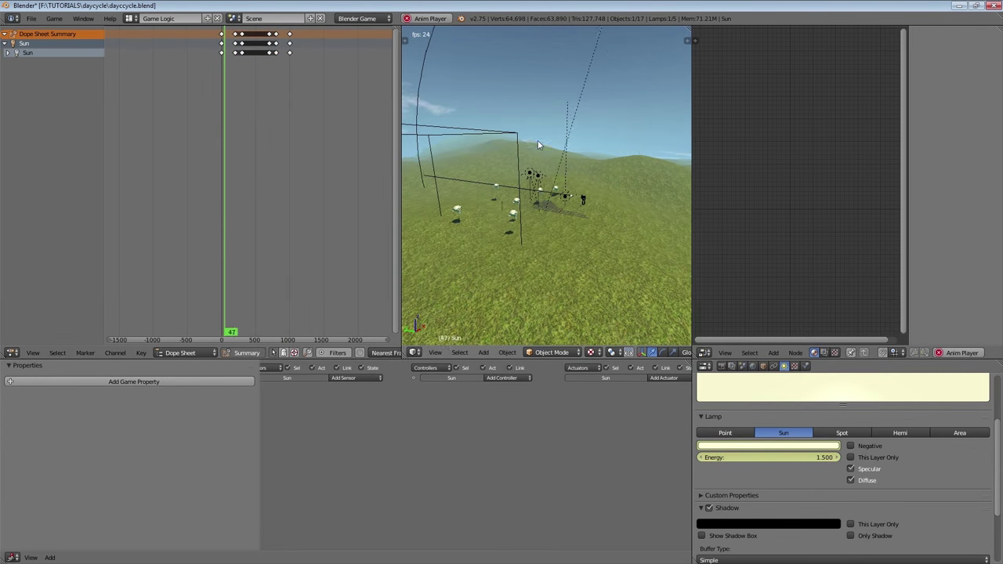
shift+middle_drag(560, 142, 538, 156)
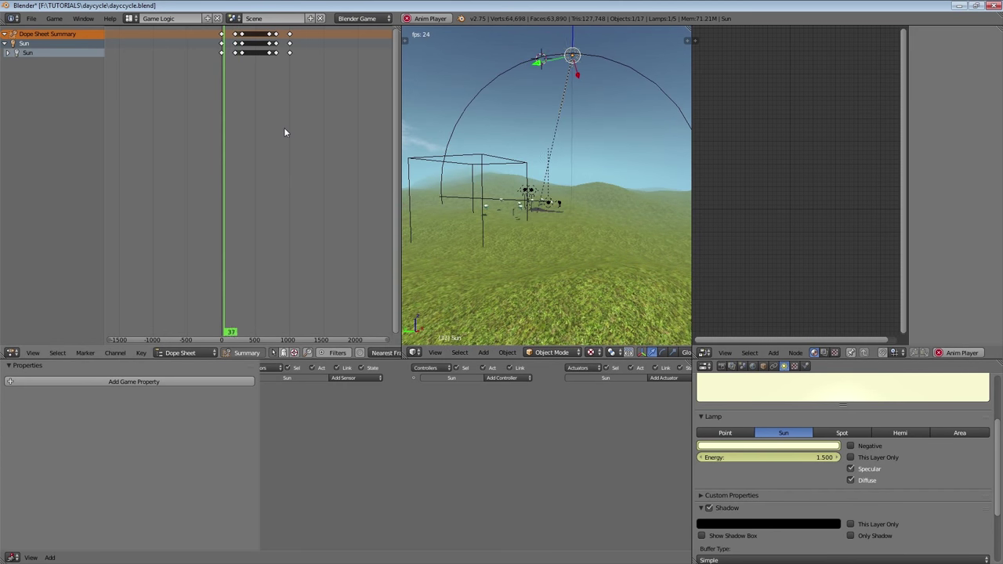
key(Escape)
scroll(278, 117, up, 3)
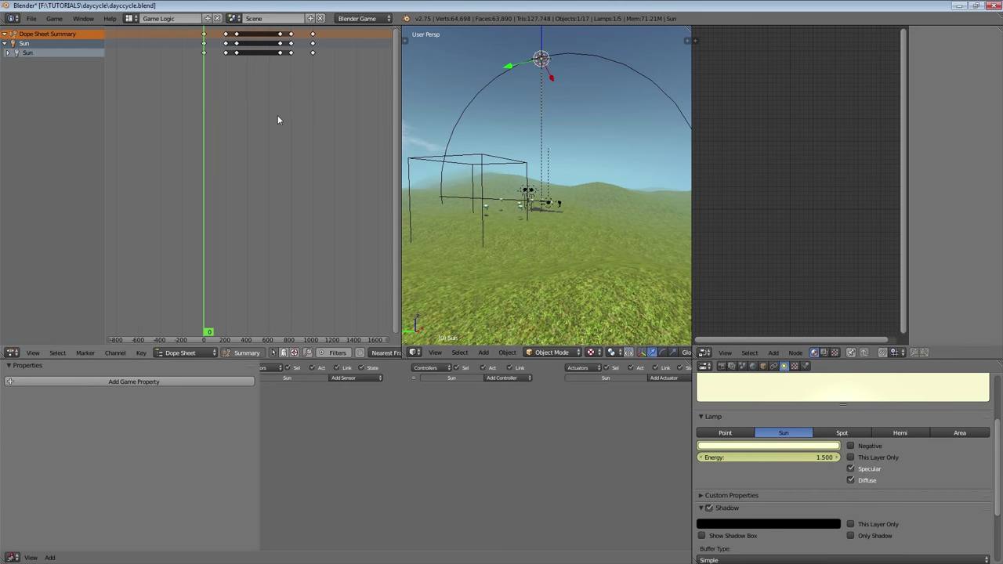
- Add an Action actuator to the Sun lamp
middle_drag(265, 200, 221, 221)
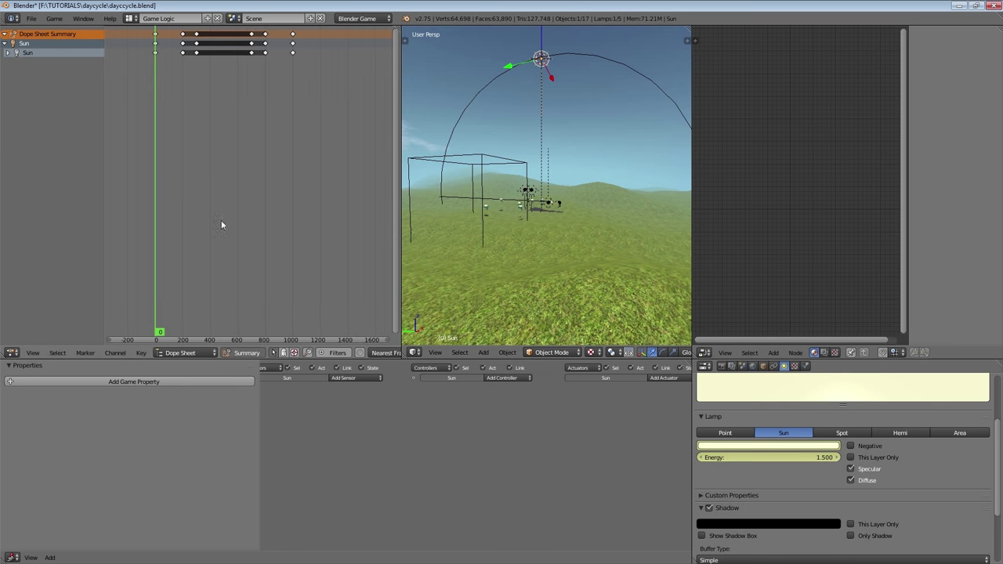
click(663, 377)
click(666, 388)
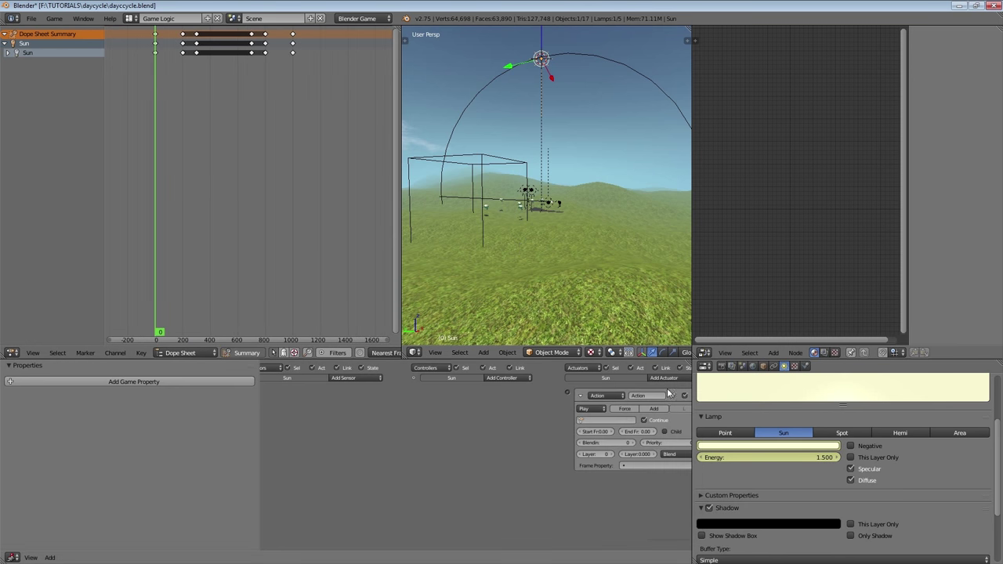
middle_drag(552, 165, 462, 176)
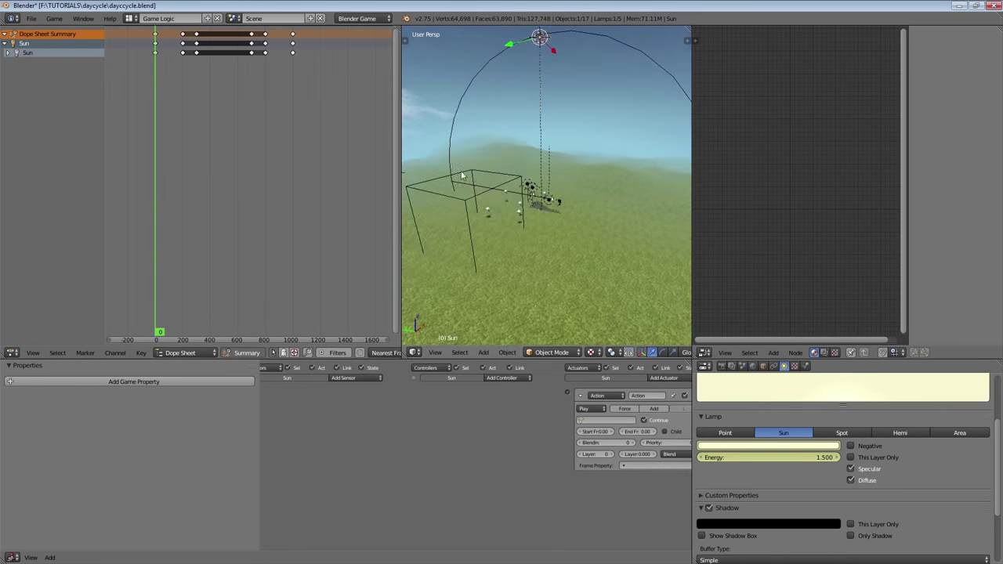
- Select the Sun lamp and the Circle as active object, and copy the Circle's logic bricks to the lamp
right_click(471, 88)
right_click(539, 37)
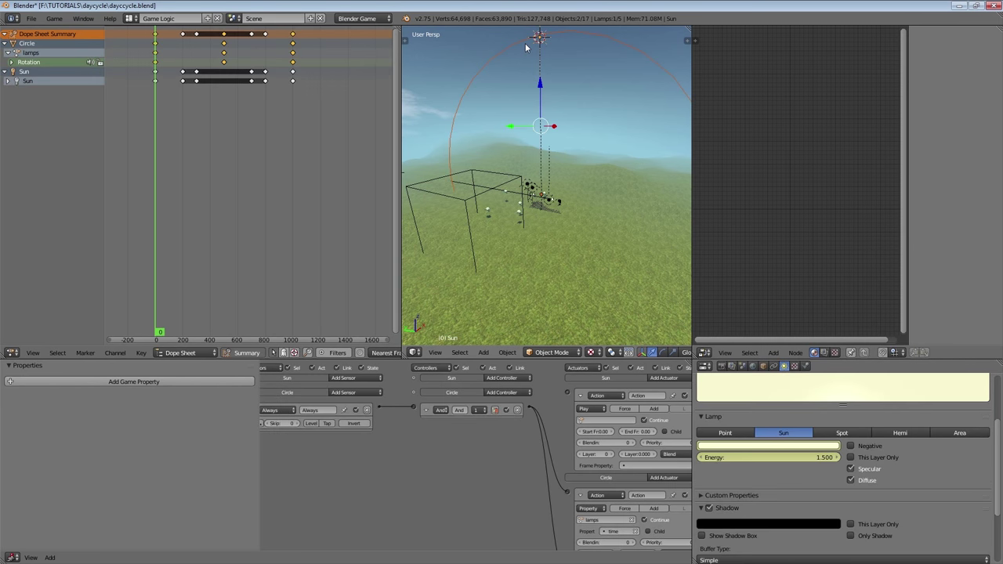
shift+right_click(518, 41)
key(space)
middle_drag(503, 61, 504, 151)
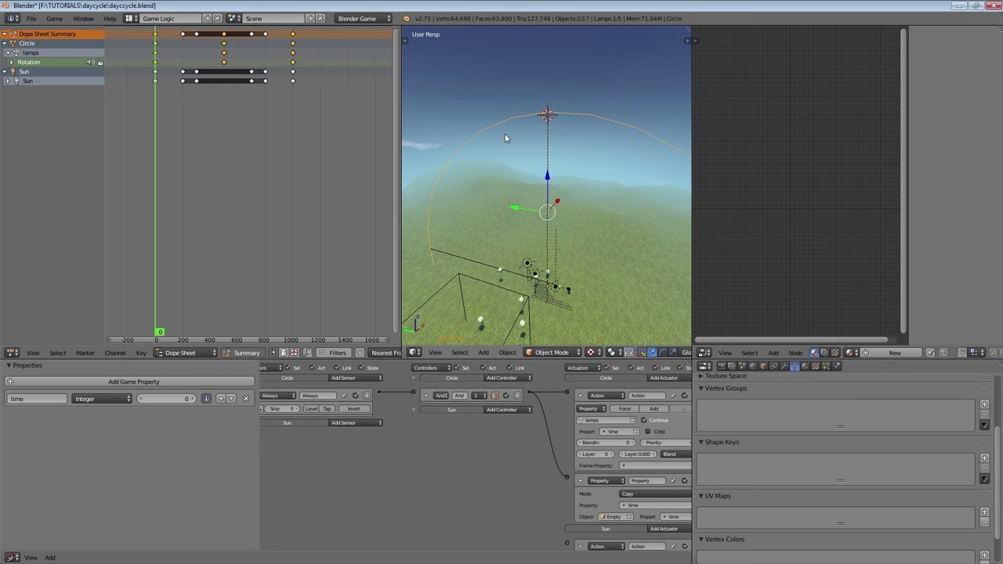
key(space)
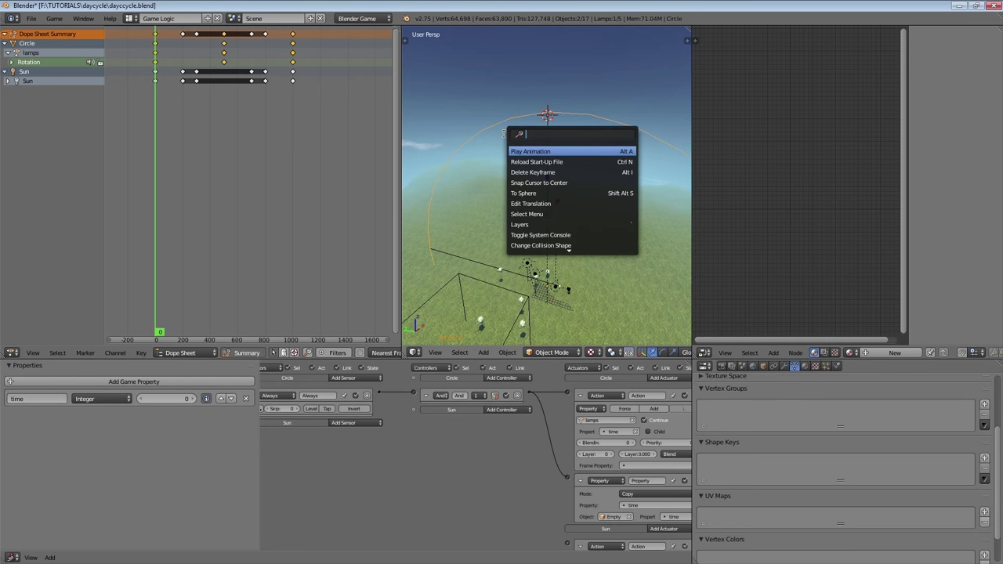
text(copy)
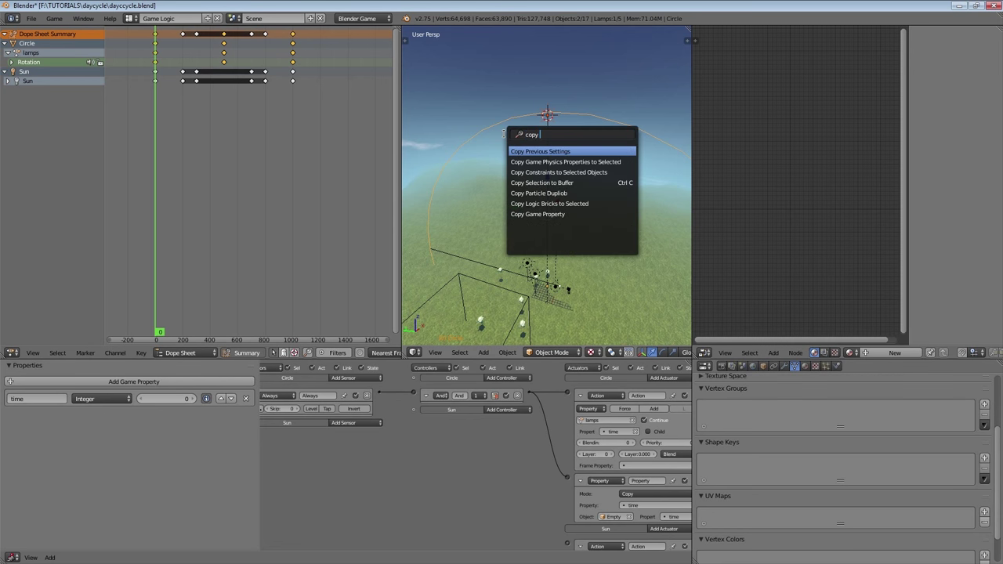
click(549, 203)
- Copy the Circle's time game property to the selected Sun lamp
key(space)
text(copy ga)
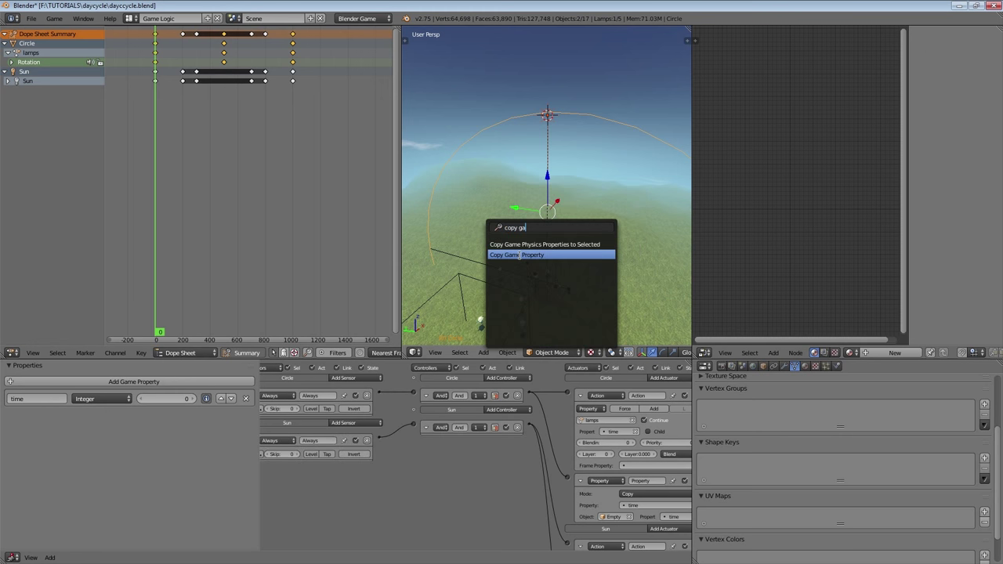
click(520, 256)
- Select only the Sun lamp and set its Action actuator to play SunAction.001
right_click(548, 125)
scroll(524, 480, down, 2)
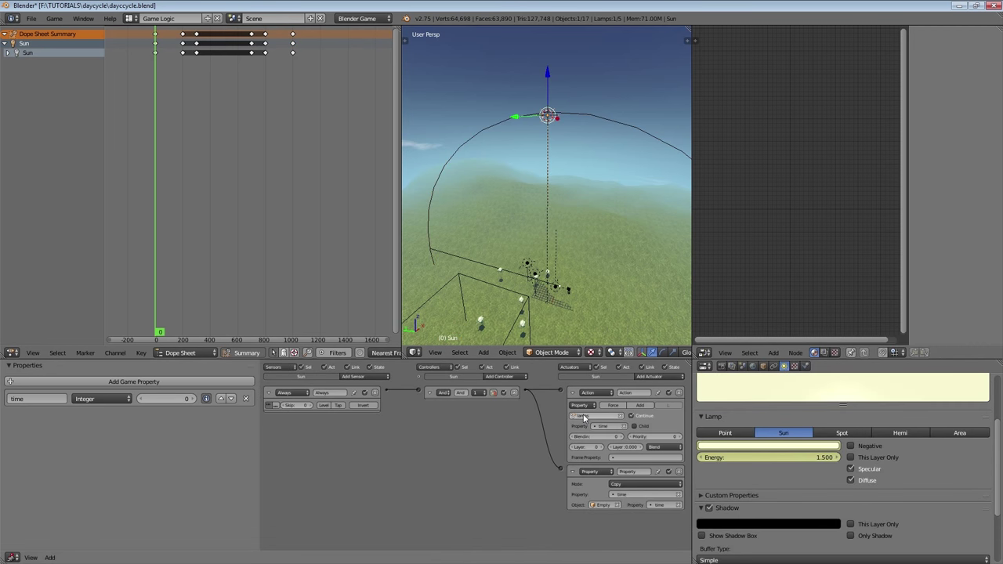
click(584, 416)
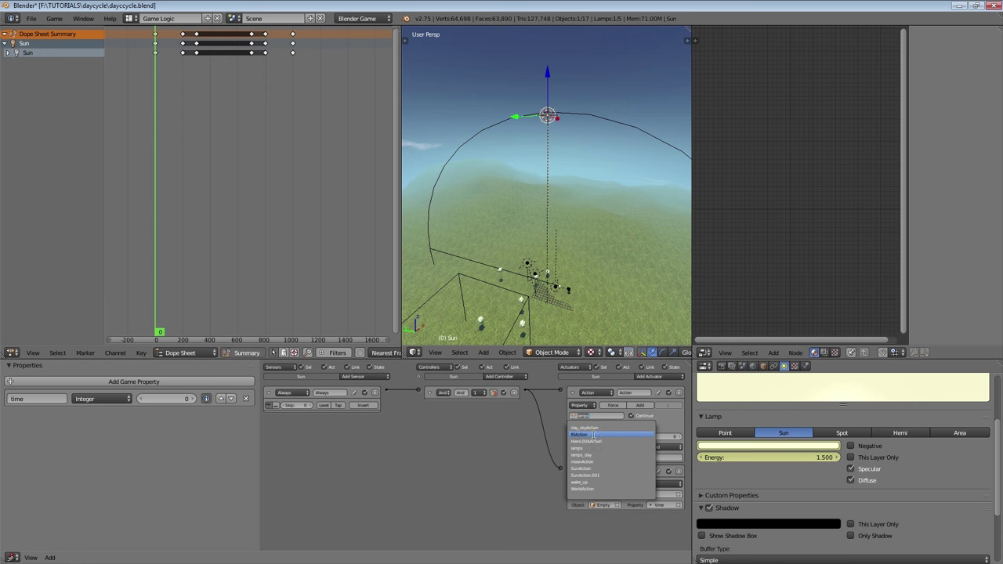
key(Escape)
key(shift+space)
key(Home)
click(778, 117)
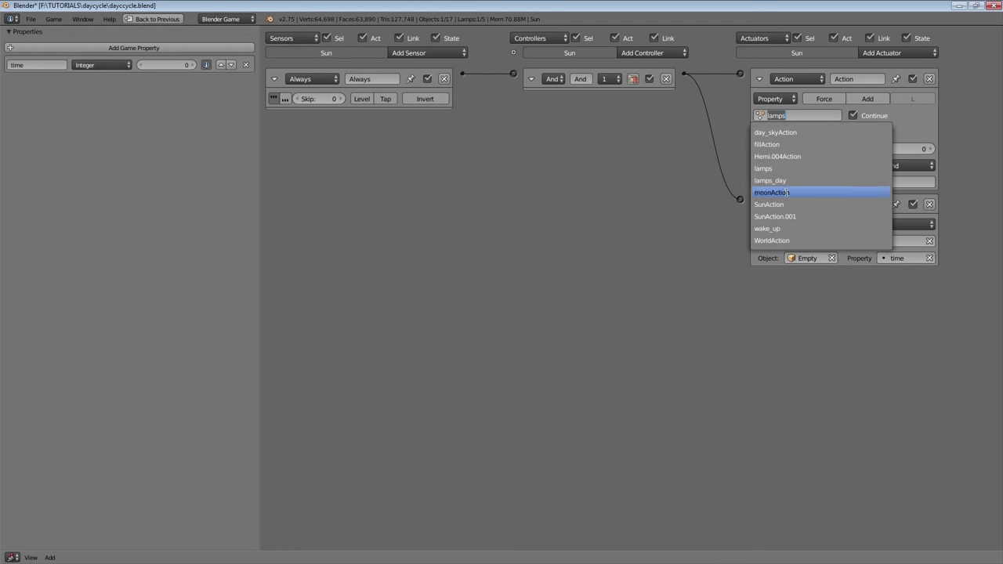
click(793, 217)
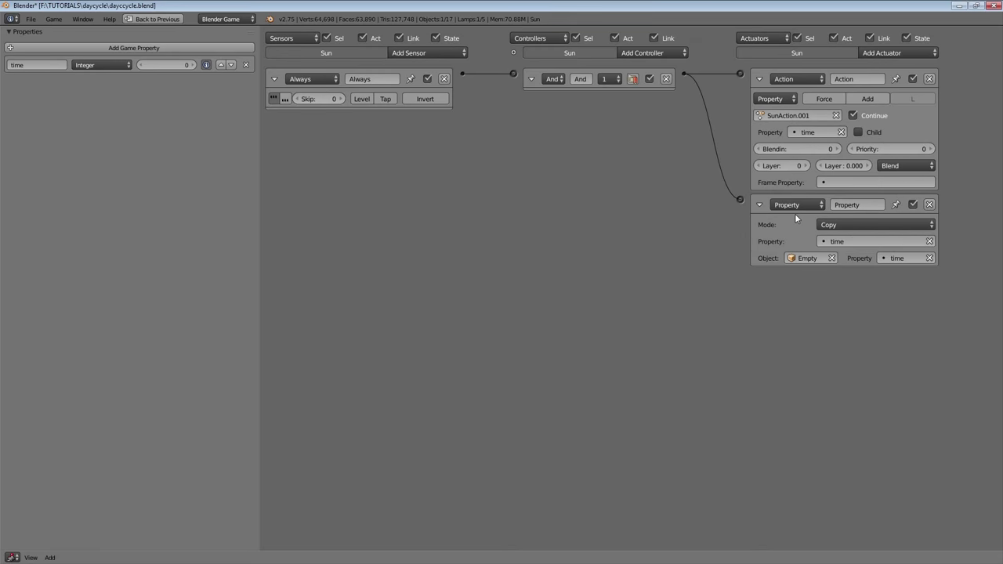
key(ctrl+Up)
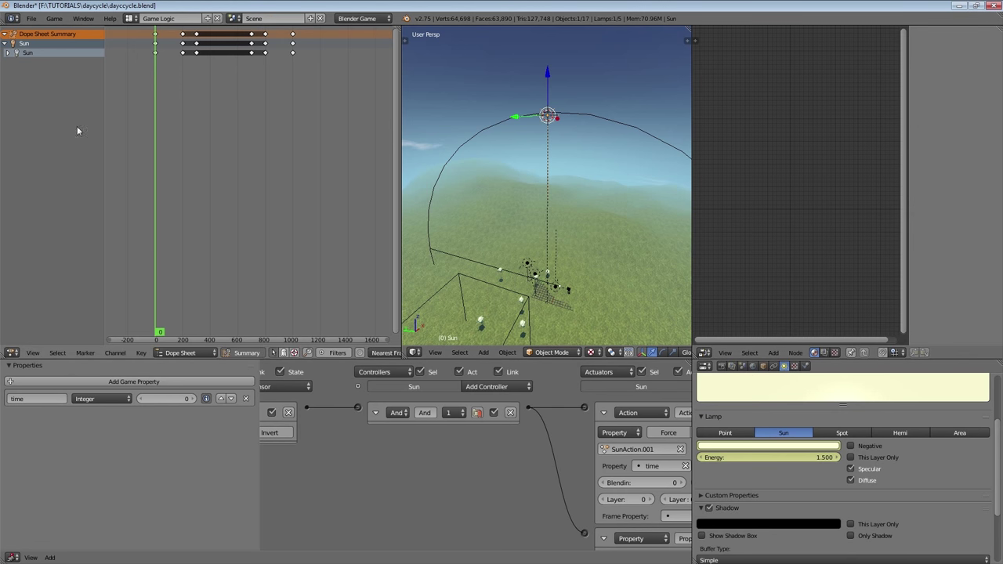
- Review the Sun lamp's animated channels, and run the game full-screen to check the lighting through the cycle
double_click(8, 52)
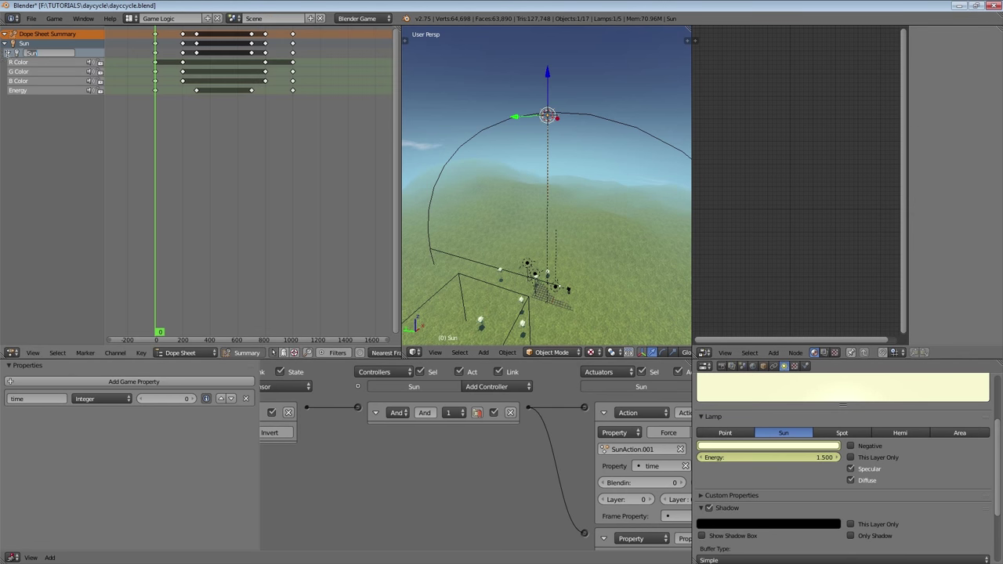
click(26, 141)
click(8, 52)
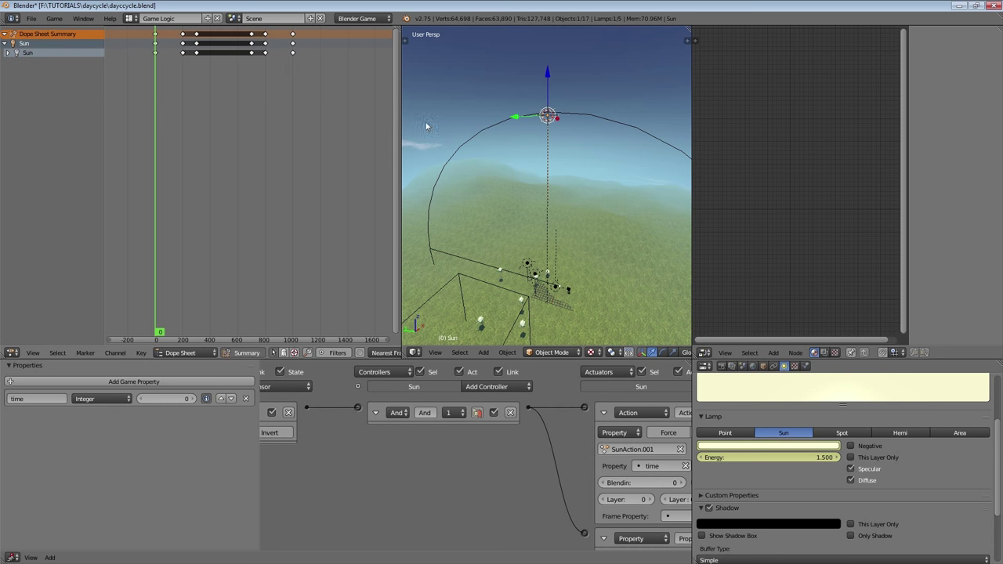
key(ctrl+Up)
scroll(520, 187, down, 4)
mouse_move(528, 195)
middle_down()
mouse_move(407, 185)
mouse_move(424, 224)
mouse_move(525, 181)
mouse_move(512, 201)
middle_up()
scroll(407, 188, up, 3)
key(p)
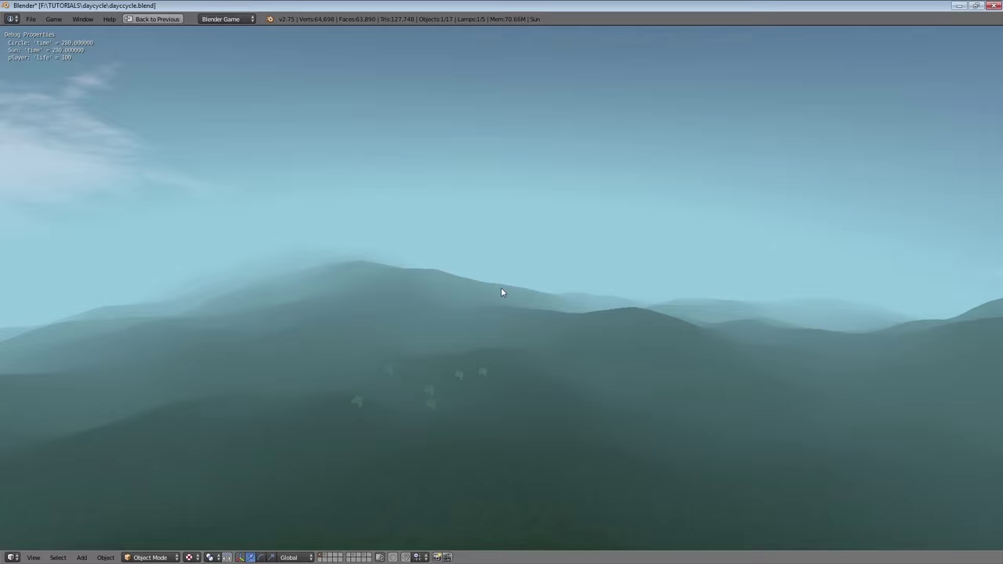
key(Escape)
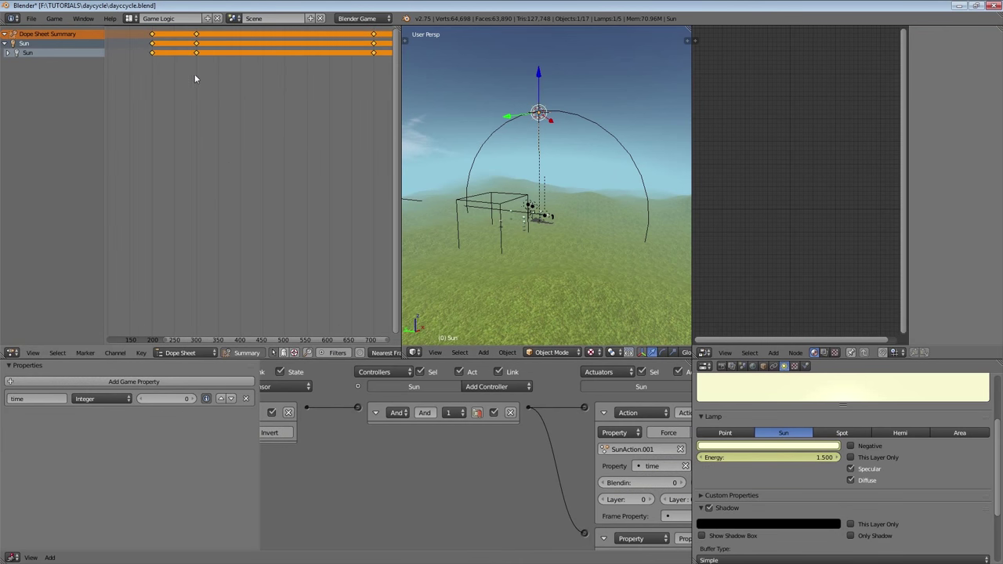
- Move the Sun lamp's keyframes at frame 300 to frame 350, using the current-frame marker as a guide
key(a)
right_click(192, 33)
scroll(163, 66, up, 5)
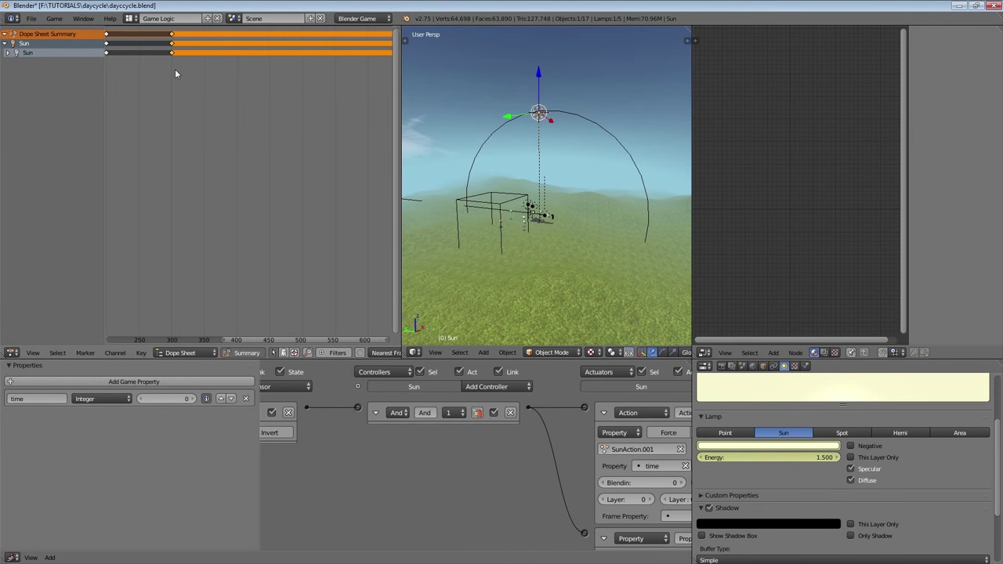
key(g)
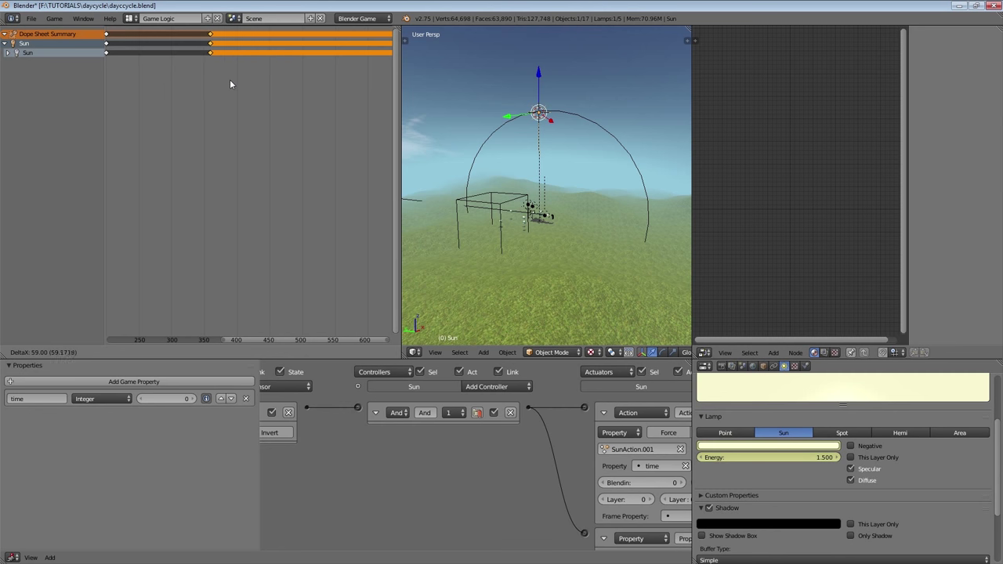
click(219, 85)
scroll(182, 85, up, 2)
click(172, 78)
drag(172, 77, 178, 83)
key(g)
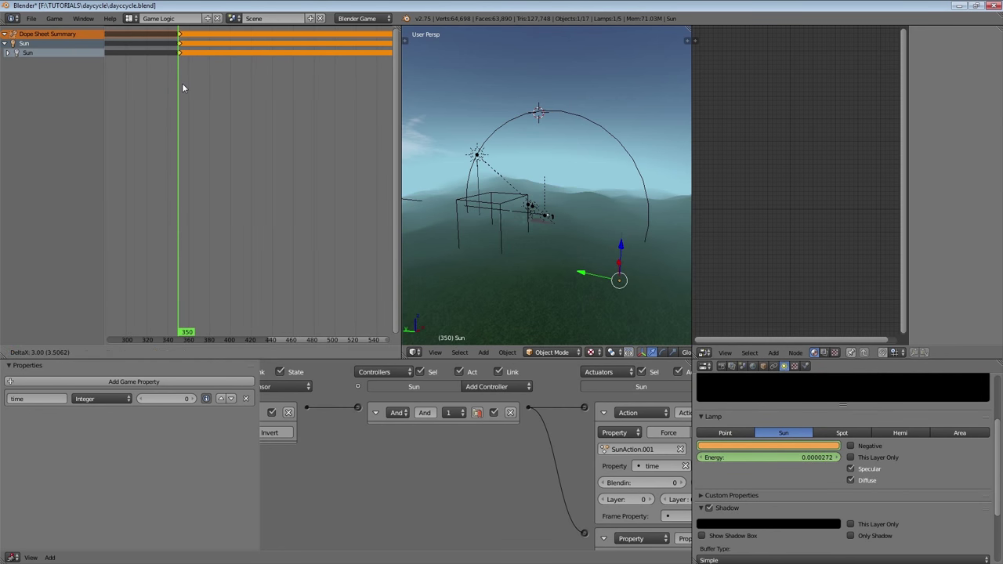
click(180, 85)
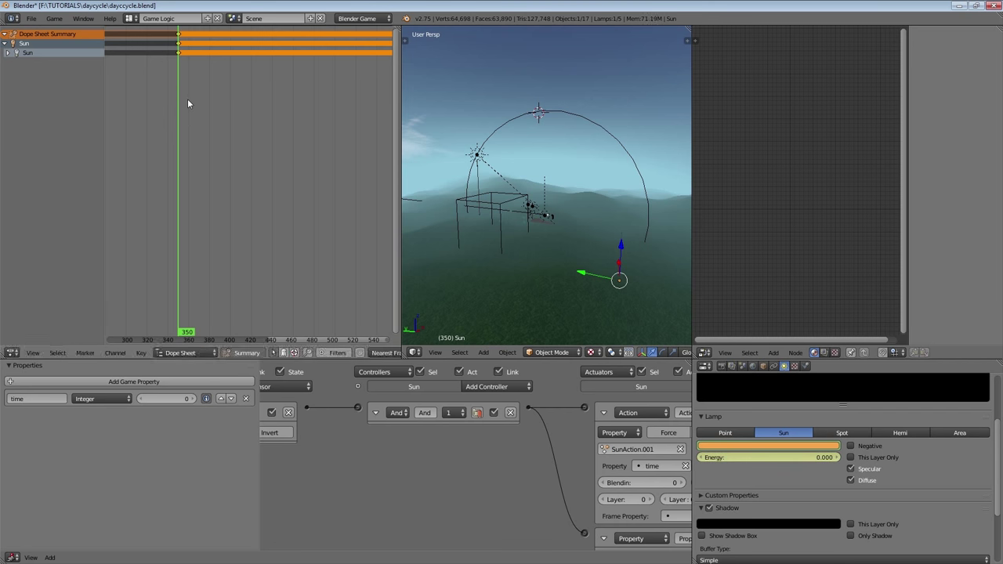
- Select the Sun lamp's keyframes near frame 700 and move them back to about frame 648
key(shift+space)
scroll(493, 179, down, 3)
middle_drag(707, 220, 606, 221)
scroll(606, 221, up, 6)
middle_drag(708, 190, 667, 165)
scroll(623, 95, down, 4)
scroll(627, 97, up, 2)
scroll(633, 87, down, 5)
scroll(569, 127, down, 5)
middle_drag(412, 128, 532, 132)
key(a)
key(b)
drag(654, 37, 709, 115)
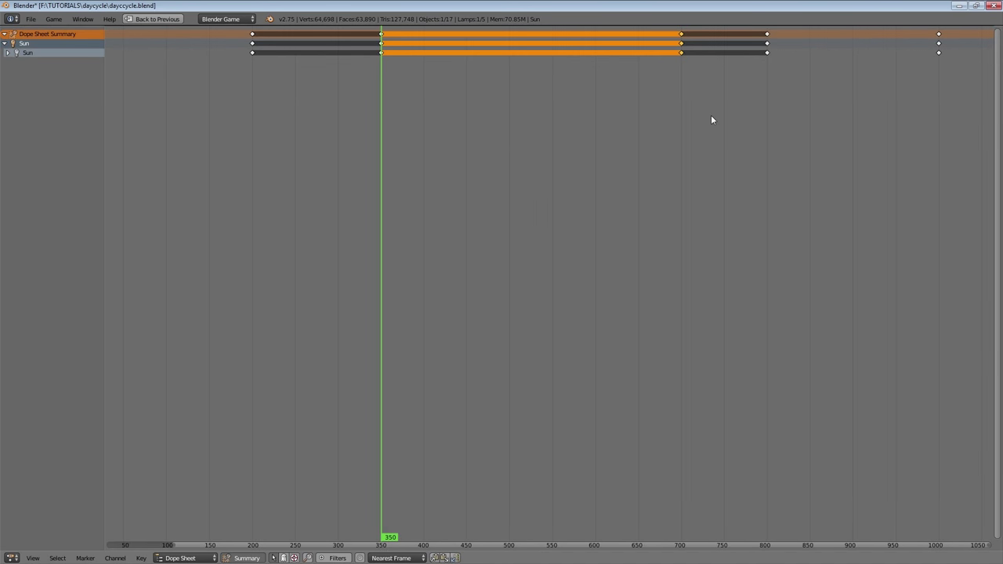
key(g)
click(664, 116)
- Set the current frame to 650 and align the selected Sun keyframes exactly with it
ctrl+middle_drag(656, 110, 594, 75)
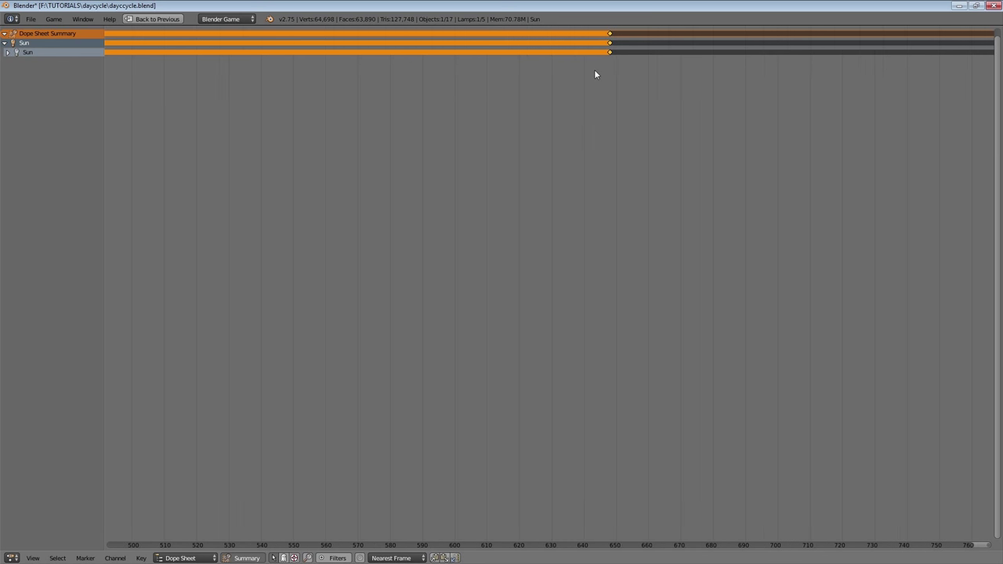
click(599, 69)
key(Right)
key(Right)
key(Right)
key(Right)
key(Right)
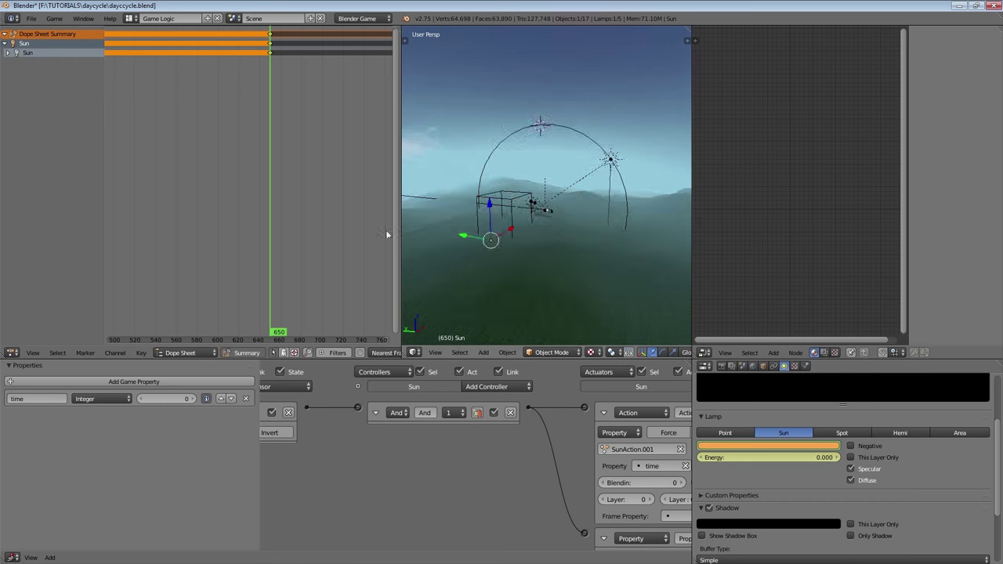
- Select the Empty and open the value of its Add actuator for the time property for editing
key(ctrl+space)
scroll(486, 201, up, 2)
right_click(501, 212)
right_click(500, 222)
scroll(634, 456, down, 3)
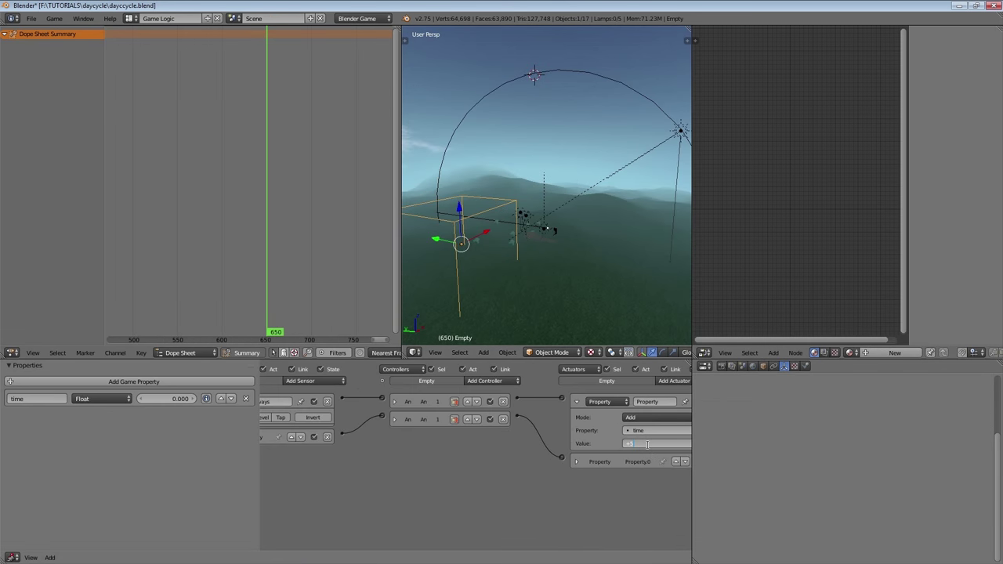
- Run the game in the full-screen viewport to check the retimed sun keyframes
key(ctrl+space)
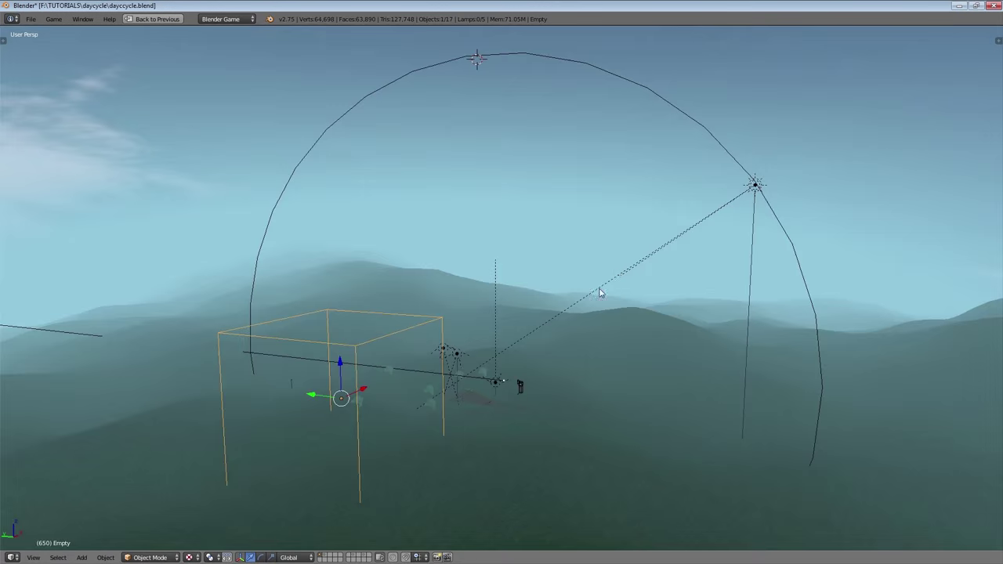
scroll(619, 269, up, 2)
key(p)
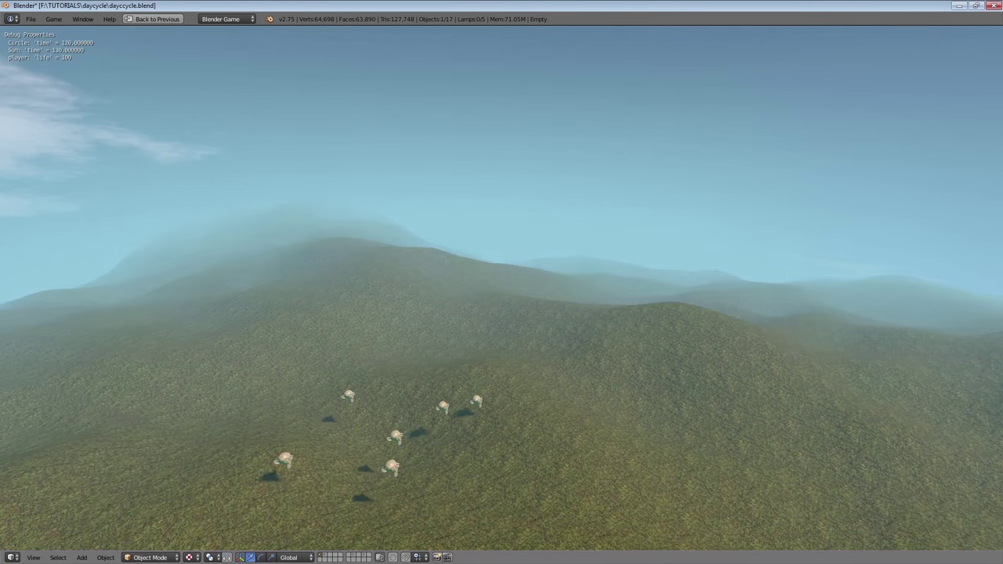
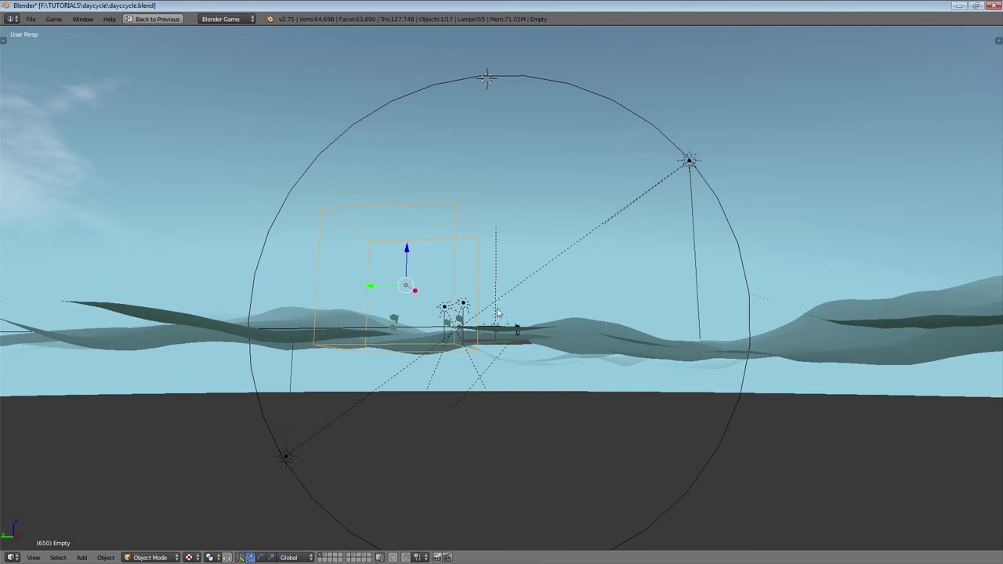
- Inspect the Sun lamp's keyframes and its light settings at frame 1, and inspect the moon lamp's settings
right_click(329, 427)
middle_drag(319, 407, 315, 423)
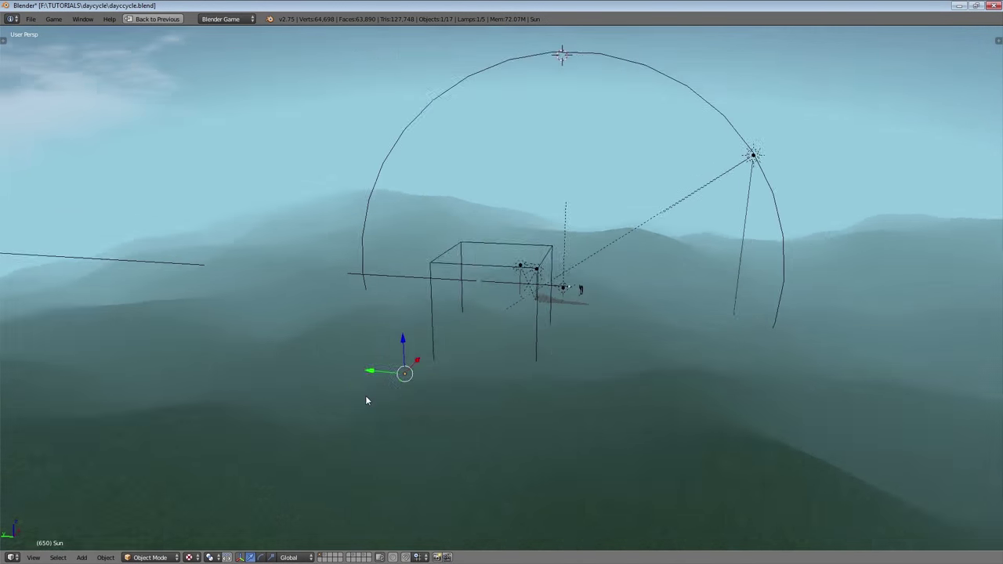
key(ctrl+Up)
scroll(228, 268, down, 5)
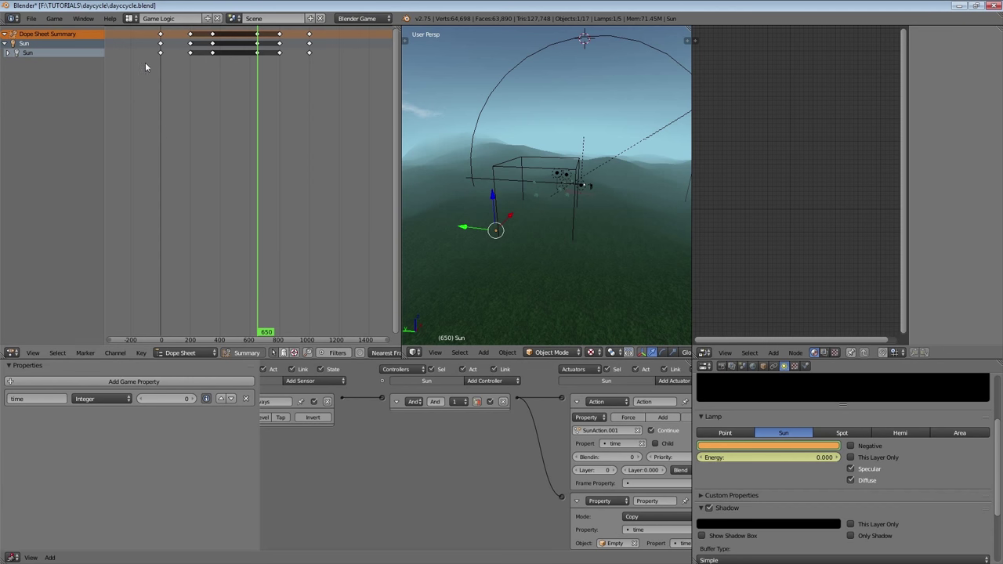
key(shift+Left)
scroll(813, 470, up, 4)
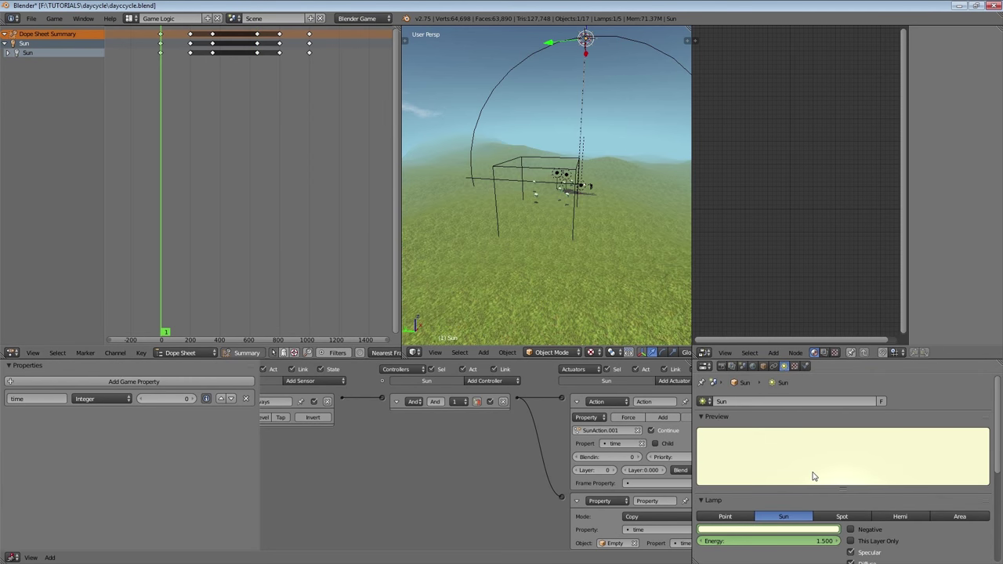
middle_drag(532, 239, 494, 198)
right_click(568, 305)
middle_drag(571, 302, 533, 231)
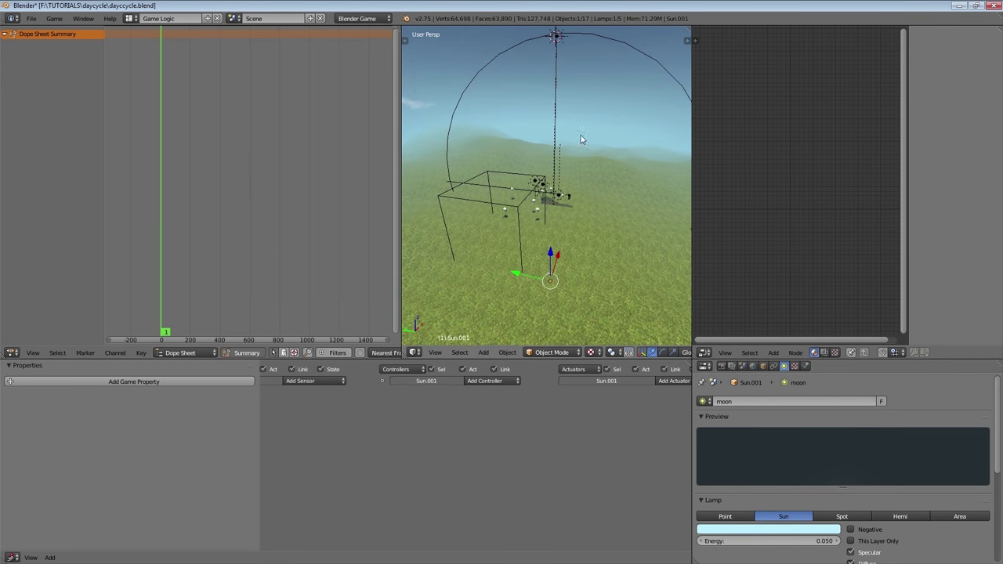
- Reselect the Sun lamp and examine its energy and position at the frame 350 keyframe
right_click(555, 38)
key(Home)
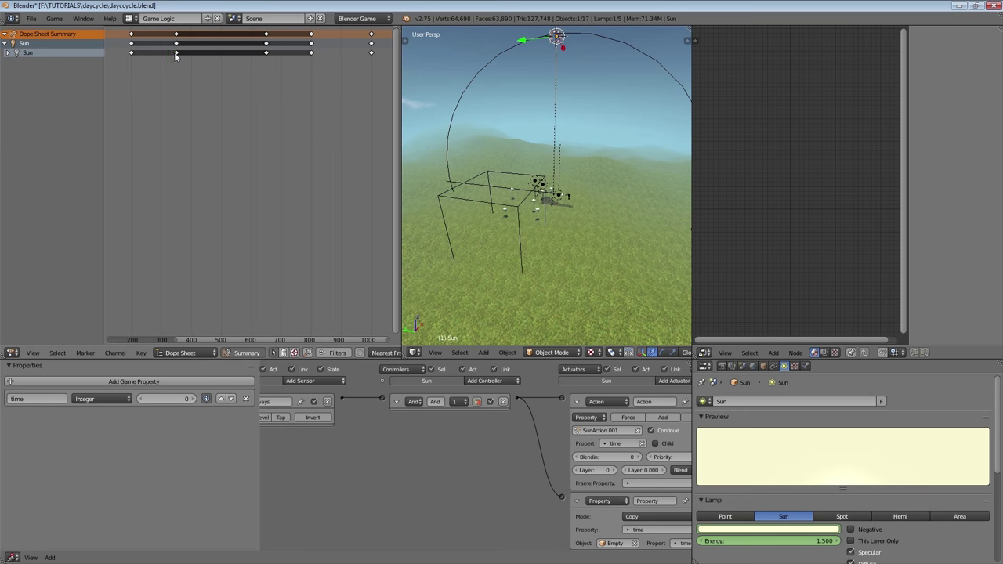
click(176, 55)
key(Up)
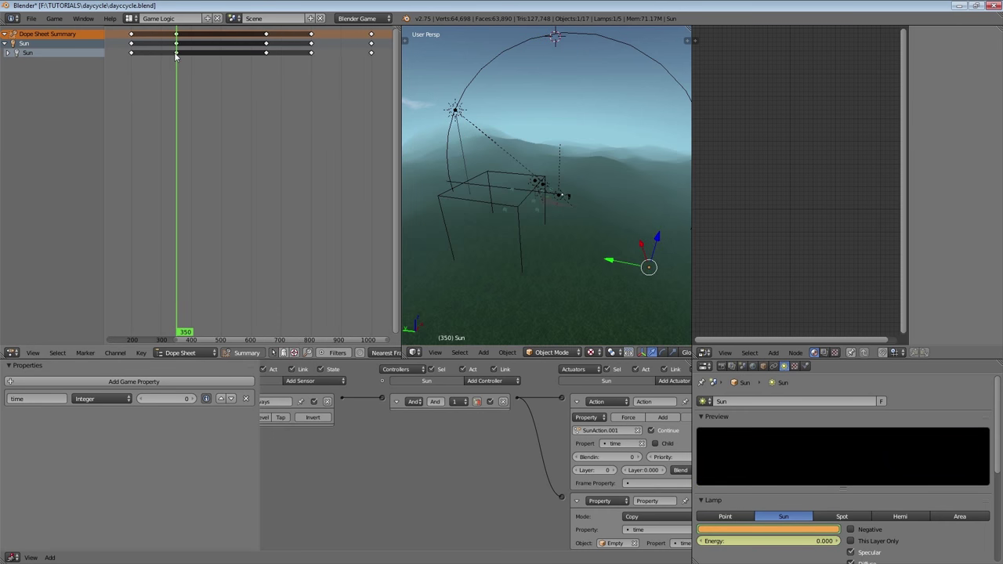
scroll(521, 187, down, 6)
middle_drag(517, 213, 517, 188)
scroll(522, 187, up, 2)
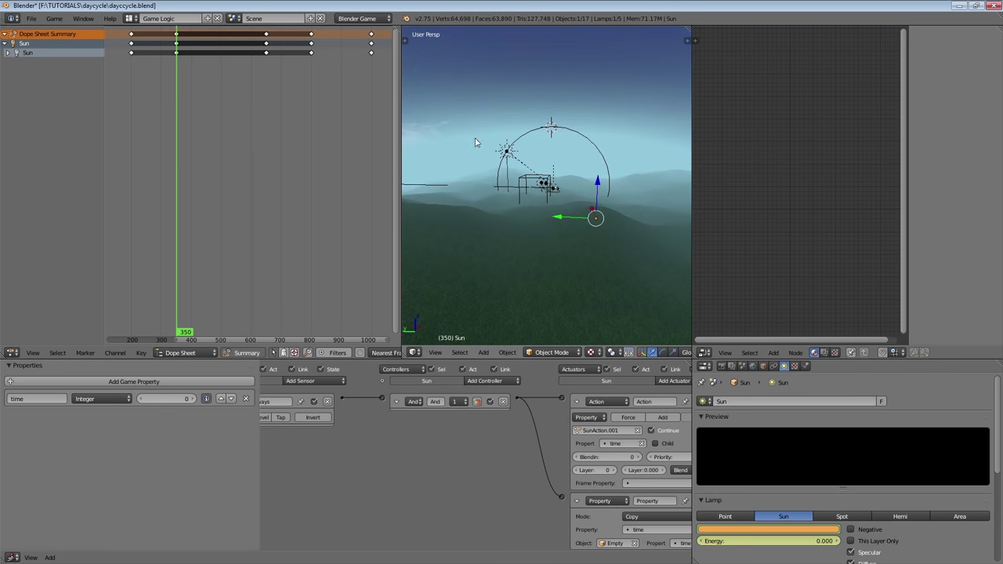
- At frame 200, set the moon lamp's energy to 0.02 and insert a keyframe for it
click(131, 59)
click(131, 57)
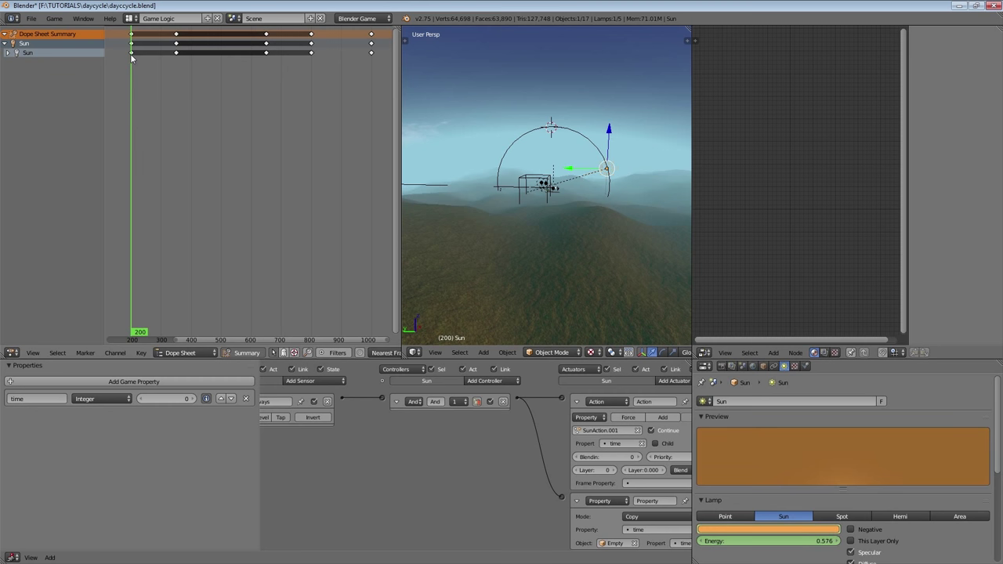
middle_drag(489, 226, 499, 211)
right_click(499, 206)
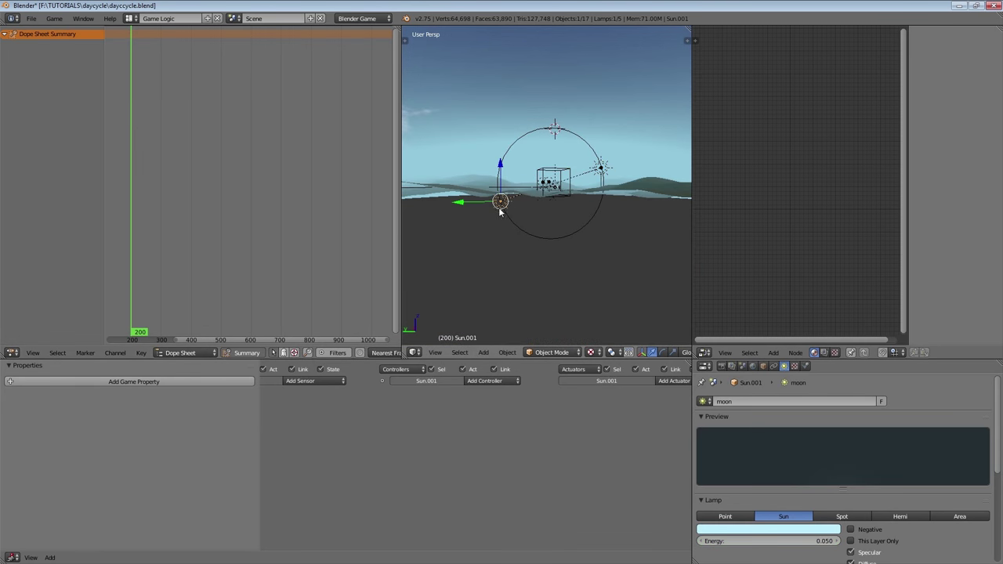
click(799, 540)
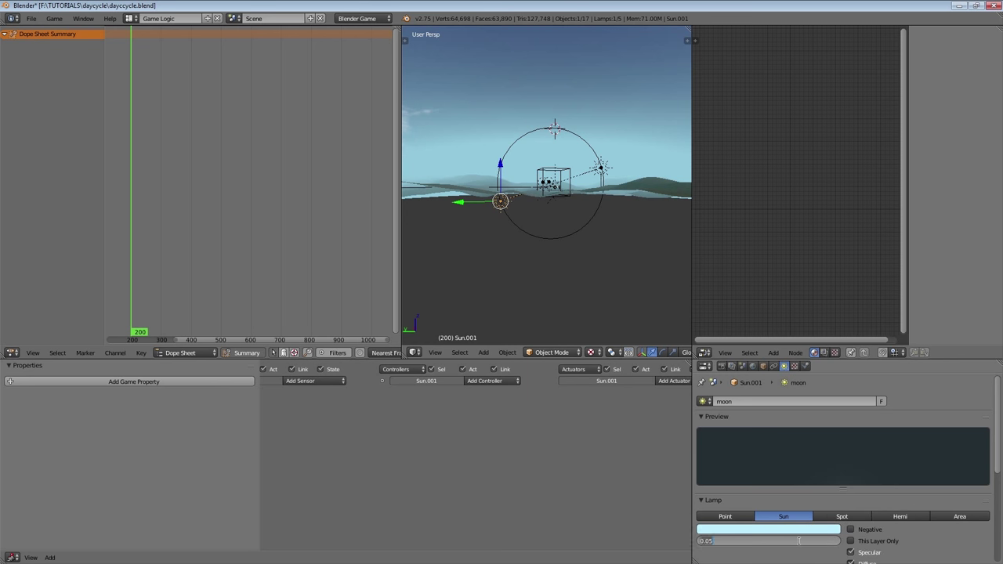
text(2)
key(Return)
key(i)
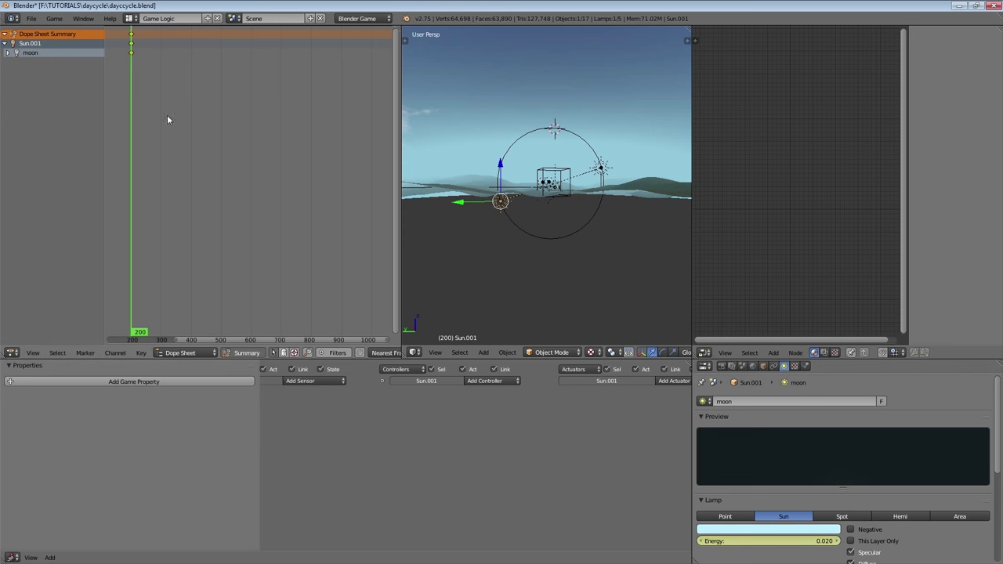
- At frame 500, set the moon lamp's energy to 0.05 and insert a keyframe for it
click(220, 102)
key(Right)
key(Right)
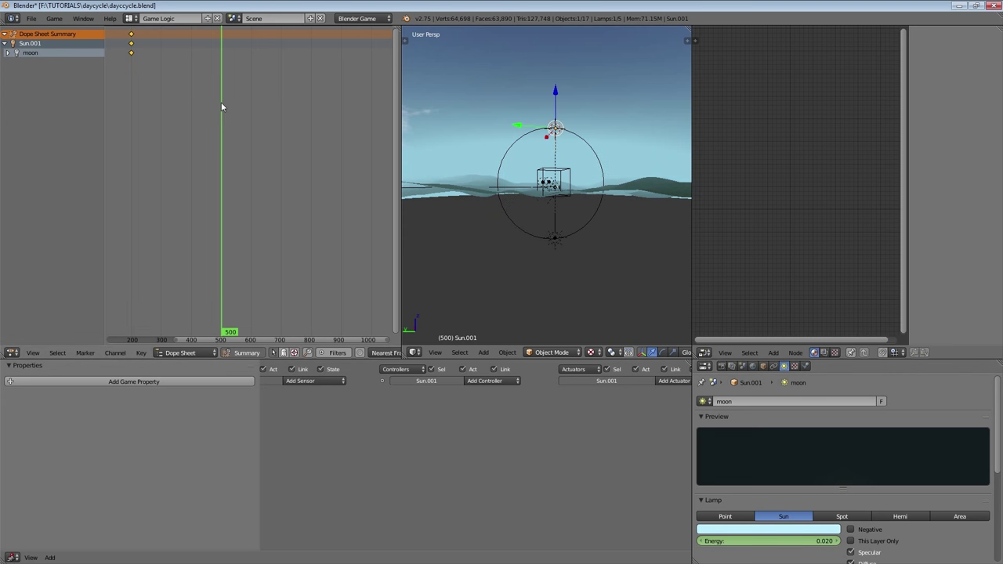
click(805, 540)
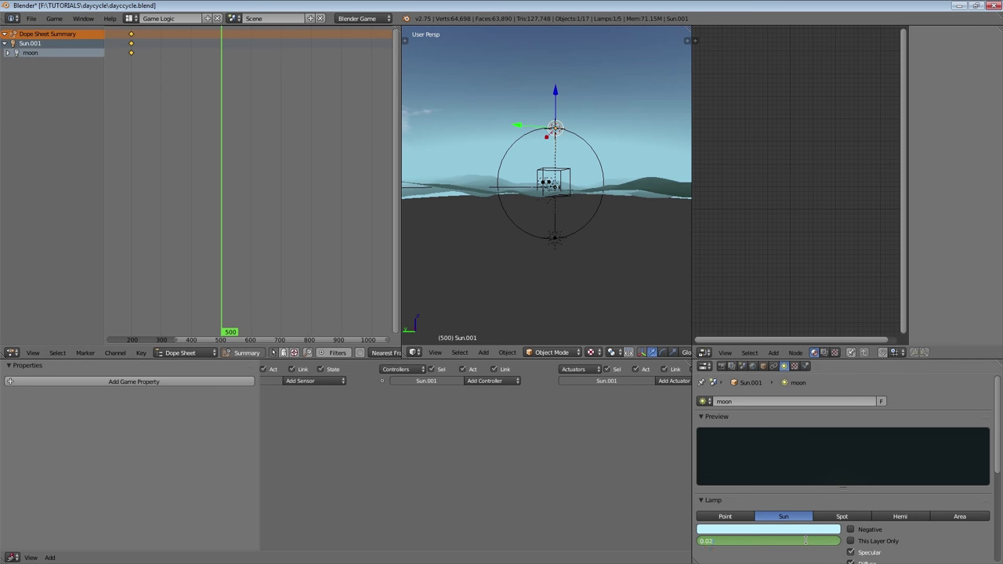
text(0.05)
key(Return)
key(i)
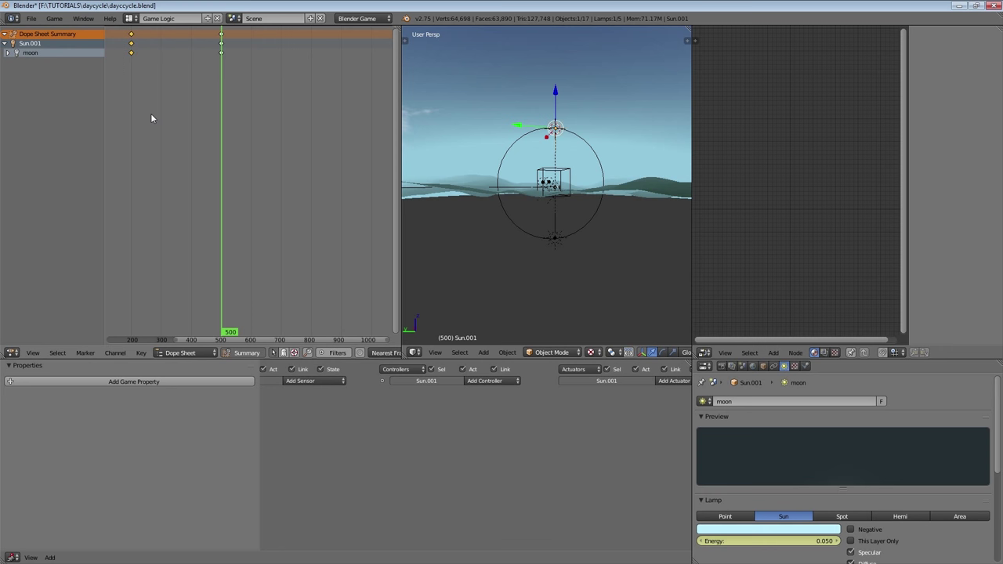
- Duplicate the moon lamp's frame 200 keyframe to frame 800
key(shift+d)
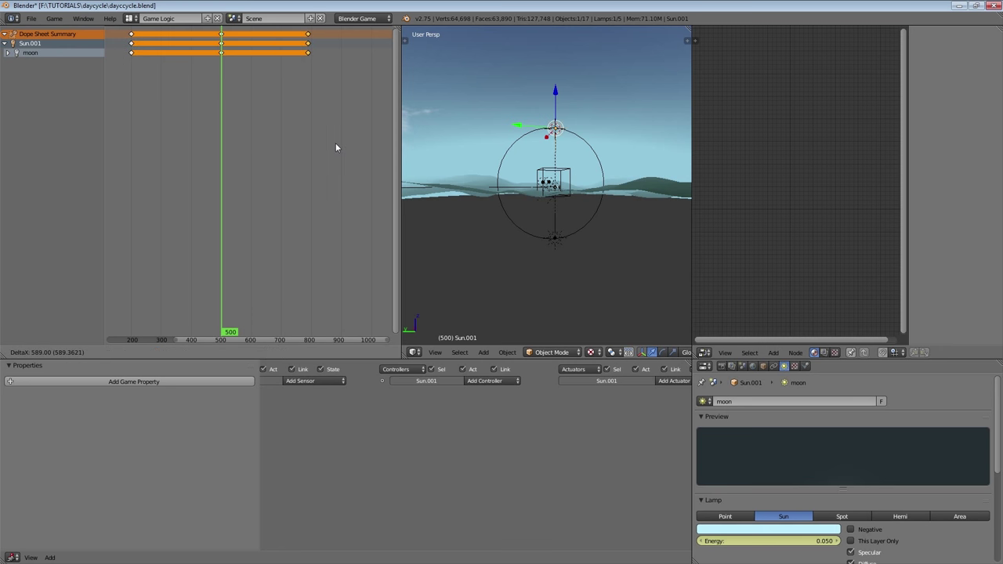
click(335, 142)
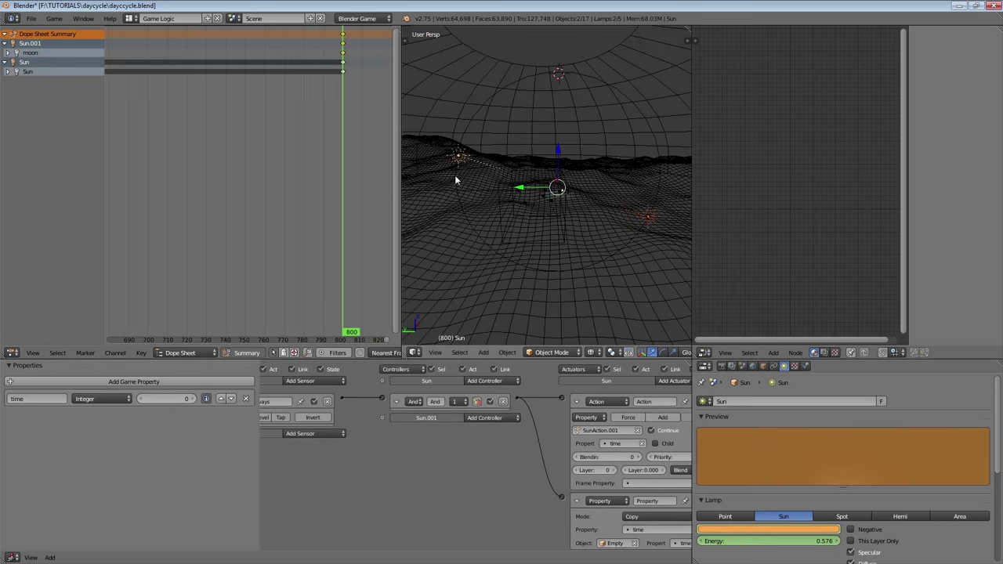
- Copy the Sun lamp's logic bricks to the selected moon lamp
key(space)
key(Escape)
key(space)
text(copy l)
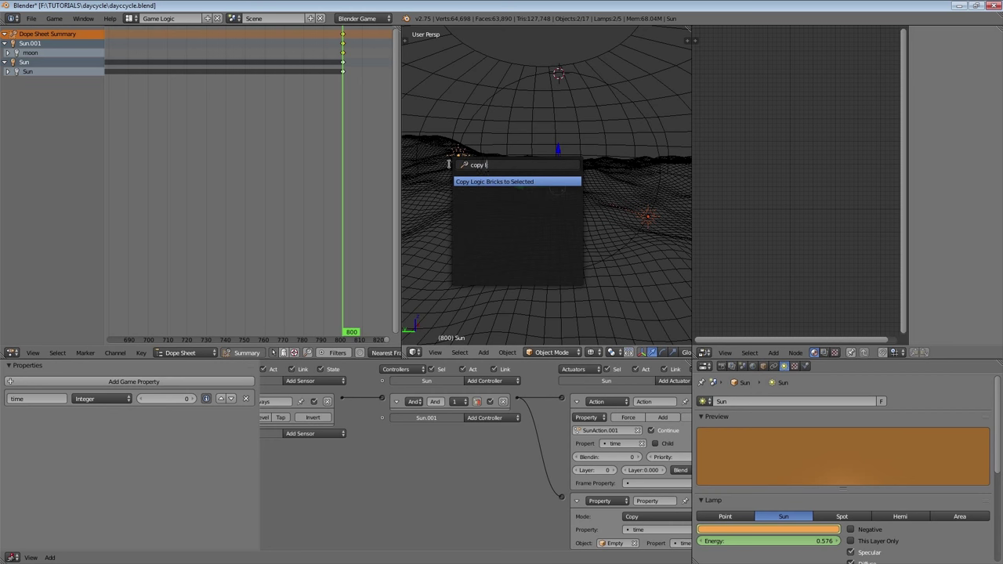
key(Return)
- Select the moon lamp and set its Action actuator to play moonAction.001
right_click(650, 218)
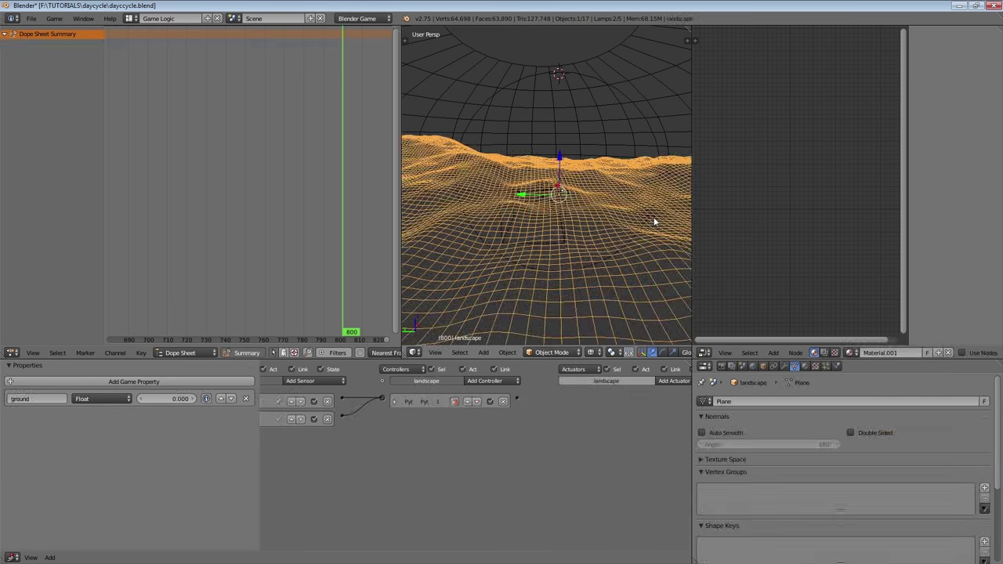
right_click(649, 217)
click(545, 425)
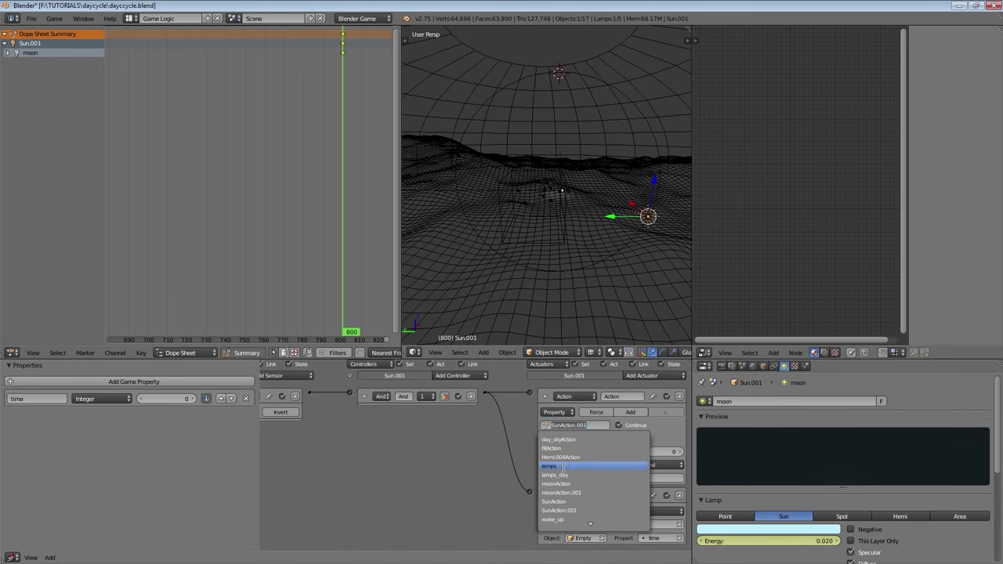
scroll(597, 515, up, 1)
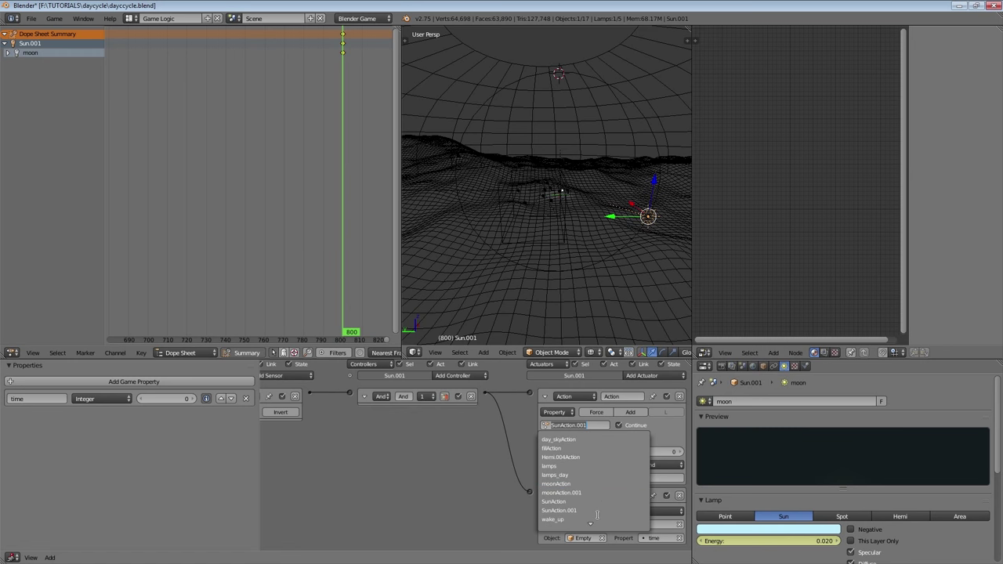
click(588, 492)
- Maximize the 3D view in textured shading and run the game to test the lighting cycle
middle_drag(567, 260, 538, 246)
scroll(529, 248, down, 3)
scroll(529, 248, up, 3)
key(shift+space)
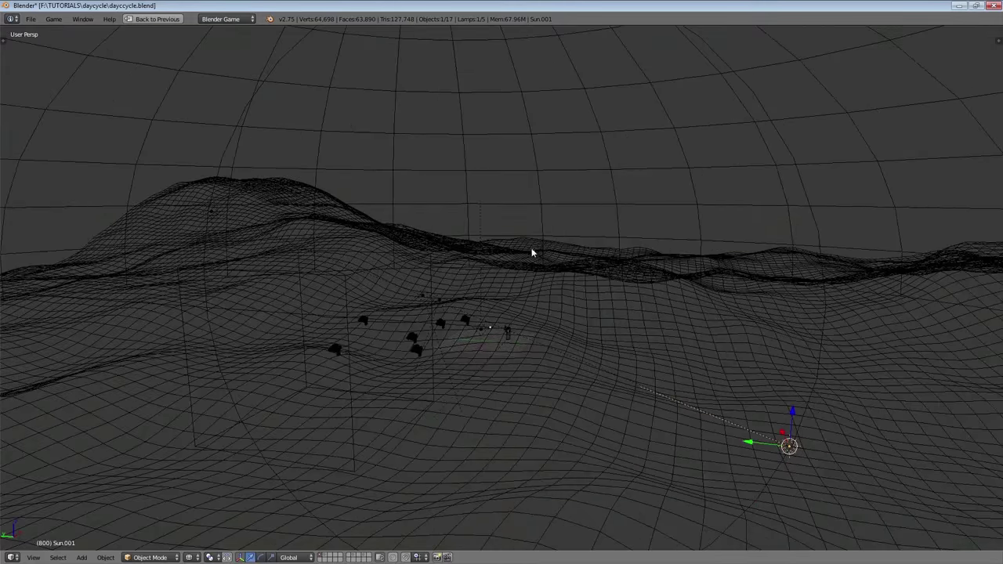
key(alt+z)
middle_drag(428, 260, 435, 259)
key(p)
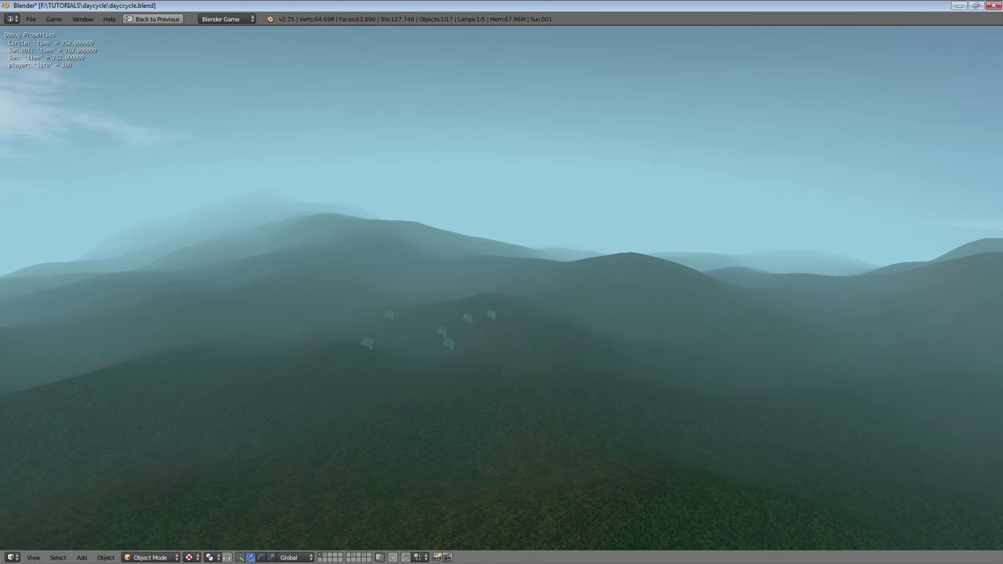
key(Escape)
- Select the Hemi lamp, restore the multi-editor layout, and examine the lamp's logic bricks and light settings
middle_drag(494, 335, 569, 293)
scroll(540, 334, up, 4)
right_click(406, 261)
middle_drag(427, 284, 487, 284)
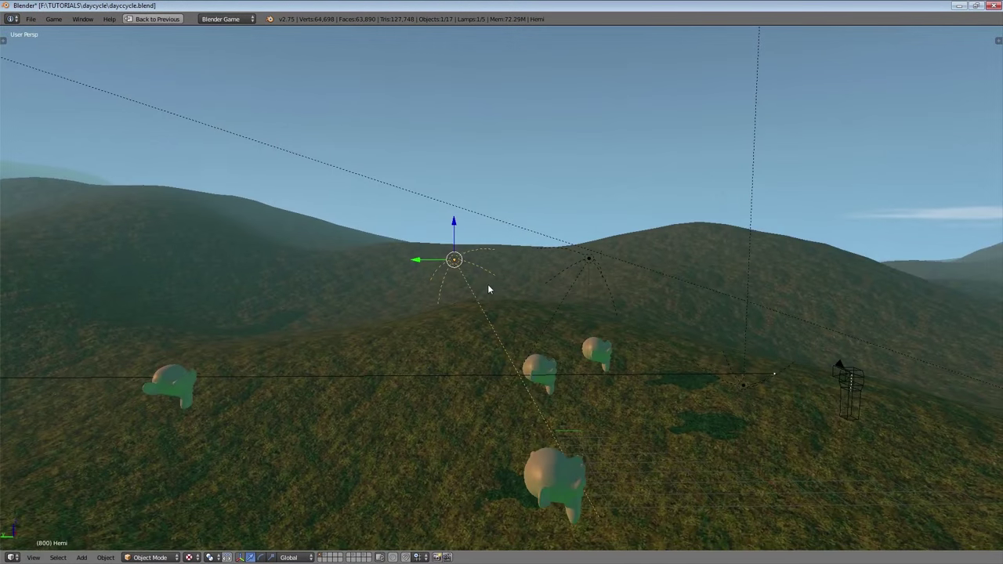
key(ctrl+Up)
middle_drag(352, 207, 227, 241)
scroll(414, 383, down, 3)
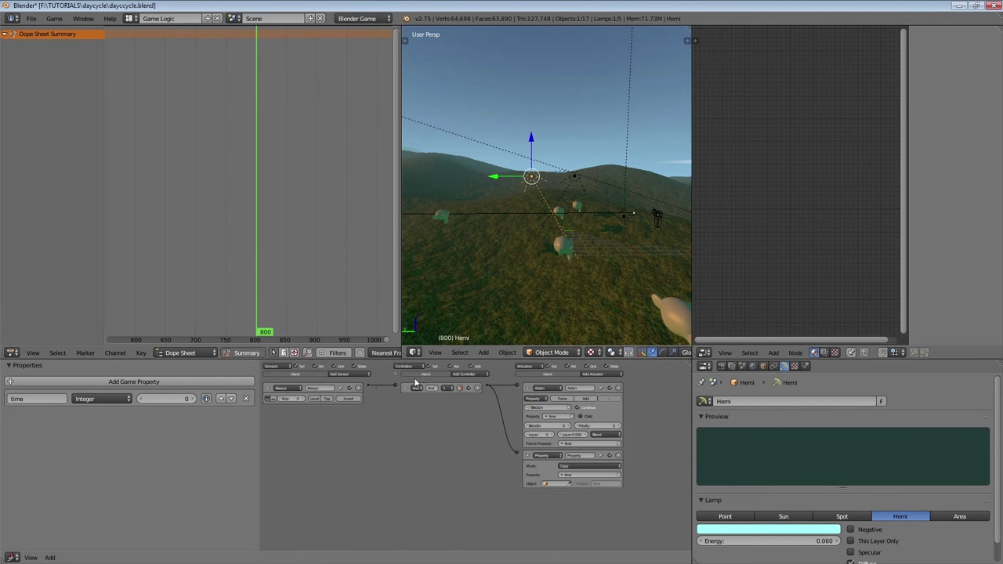
- Delete the Hemi lamp's Always sensor and time property, and undo both deletions
click(358, 389)
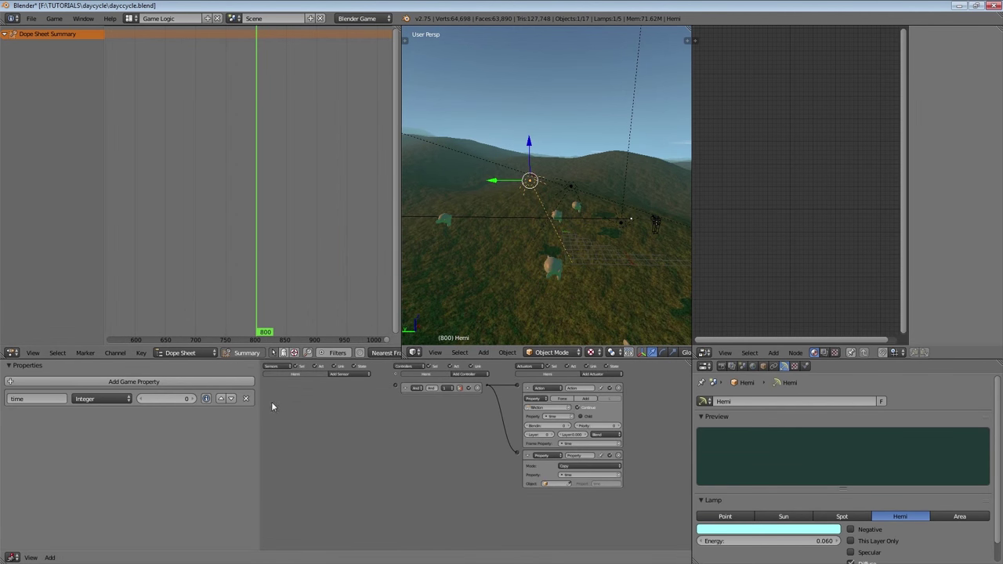
click(246, 399)
key(ctrl+z)
key(ctrl+z)
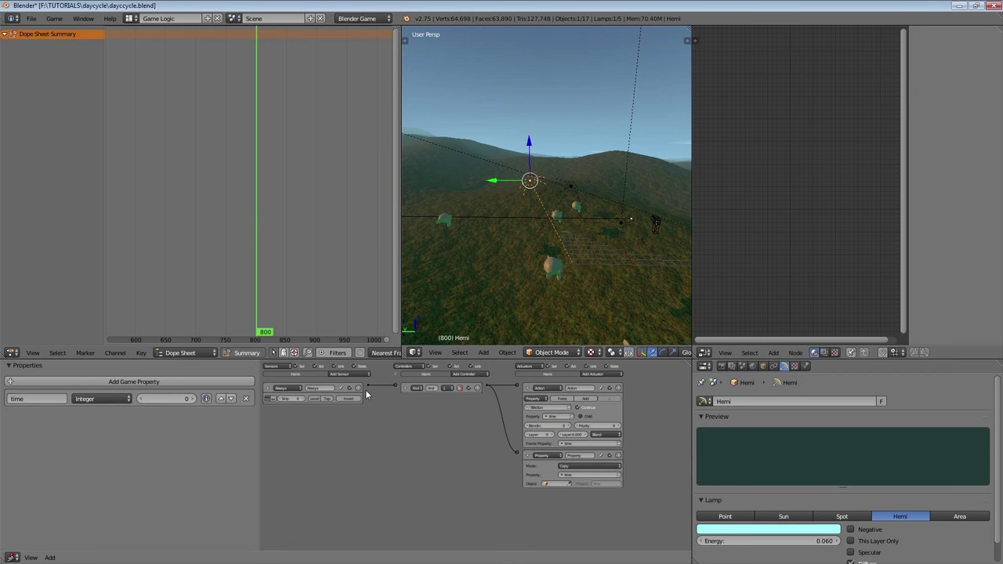
- Select the fill hemi lamp, Hemi.001, in the 3D view
scroll(385, 402, up, 1)
middle_drag(543, 179, 565, 210)
right_click(565, 193)
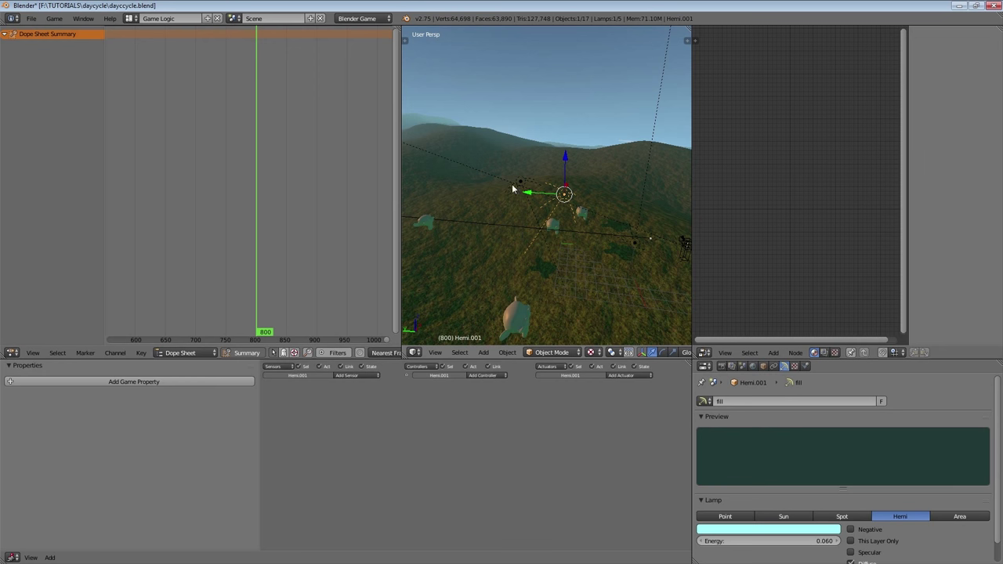
- Move the current frame to 200 in the dope sheet
scroll(233, 171, down, 5)
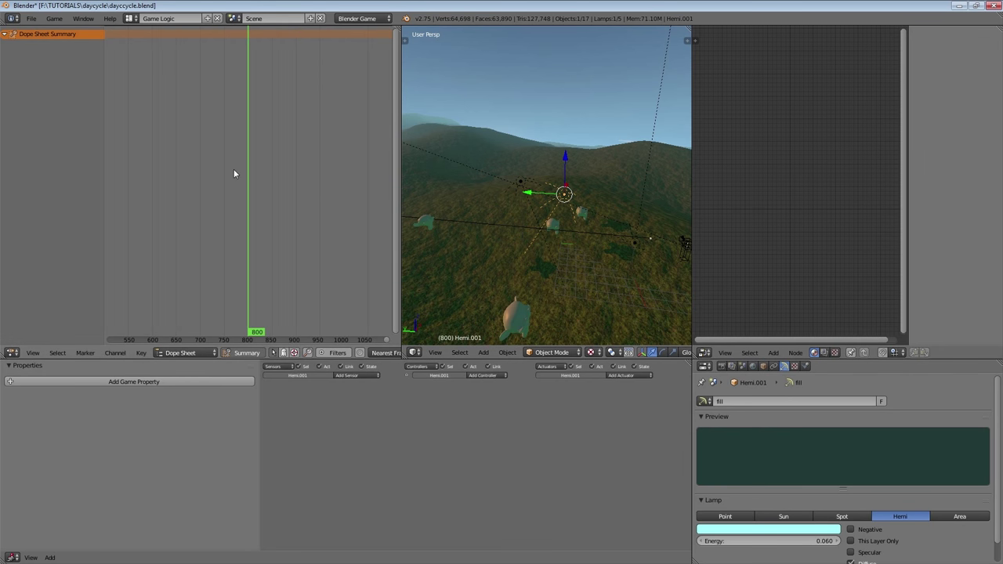
scroll(233, 169, down, 8)
scroll(230, 159, up, 5)
middle_drag(230, 159, 247, 181)
scroll(248, 180, down, 3)
scroll(239, 175, up, 6)
middle_drag(152, 174, 142, 175)
drag(142, 176, 164, 189)
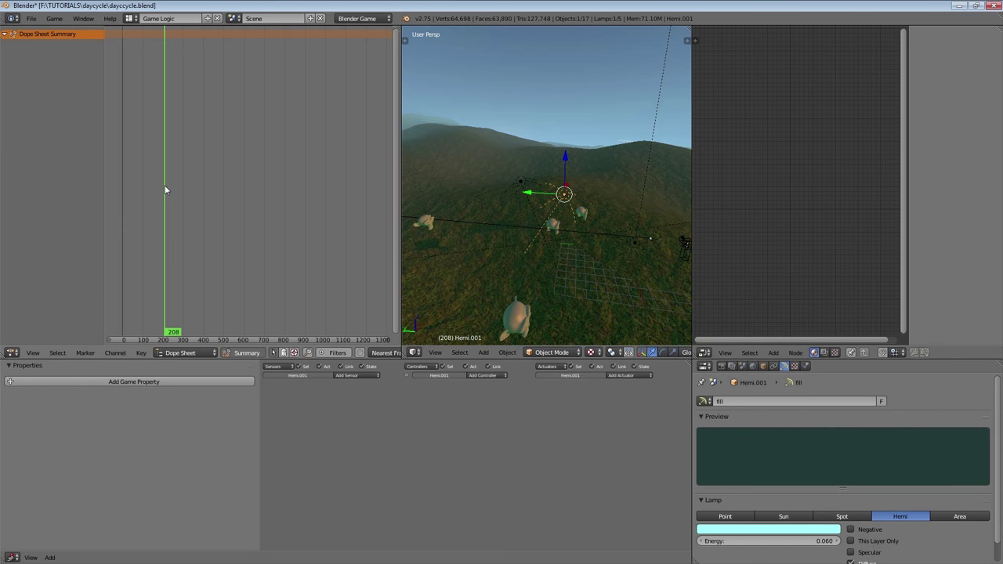
key(Left)
key(Left)
key(Left)
key(Left)
key(Left)
key(Left)
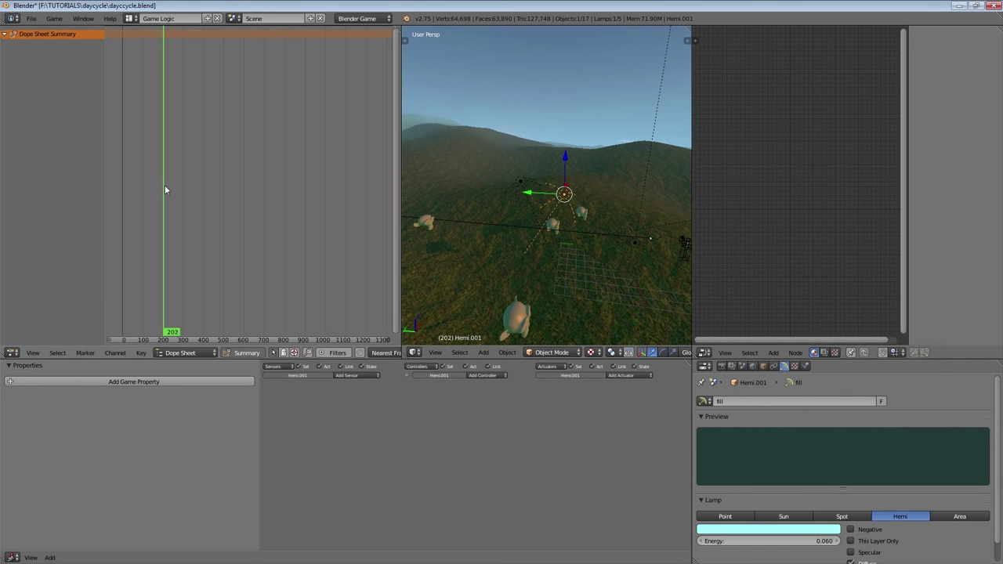
key(Left)
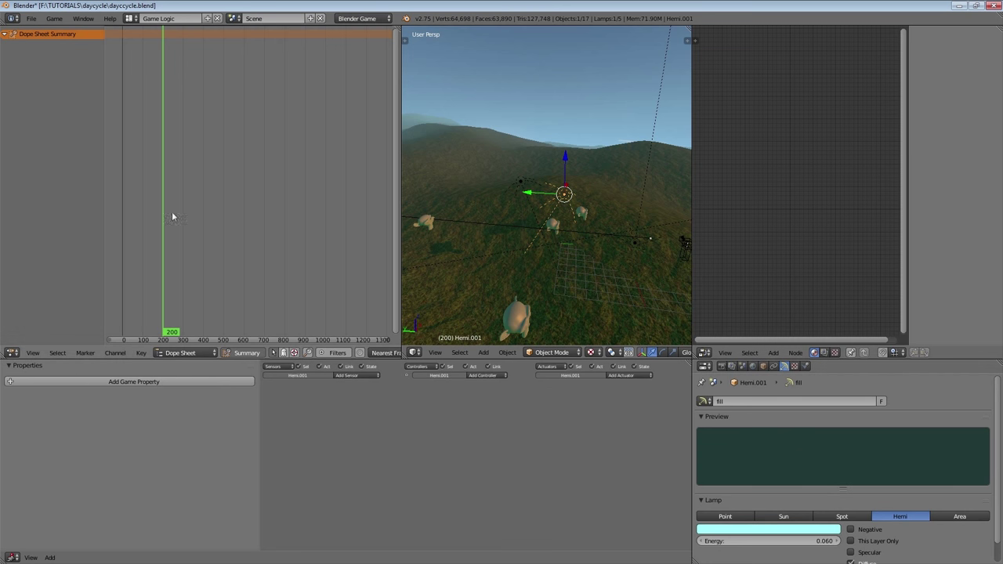
- Go to frame 1 and insert a keyframe for the fill lamp's energy of 0.06
key(shift+Left)
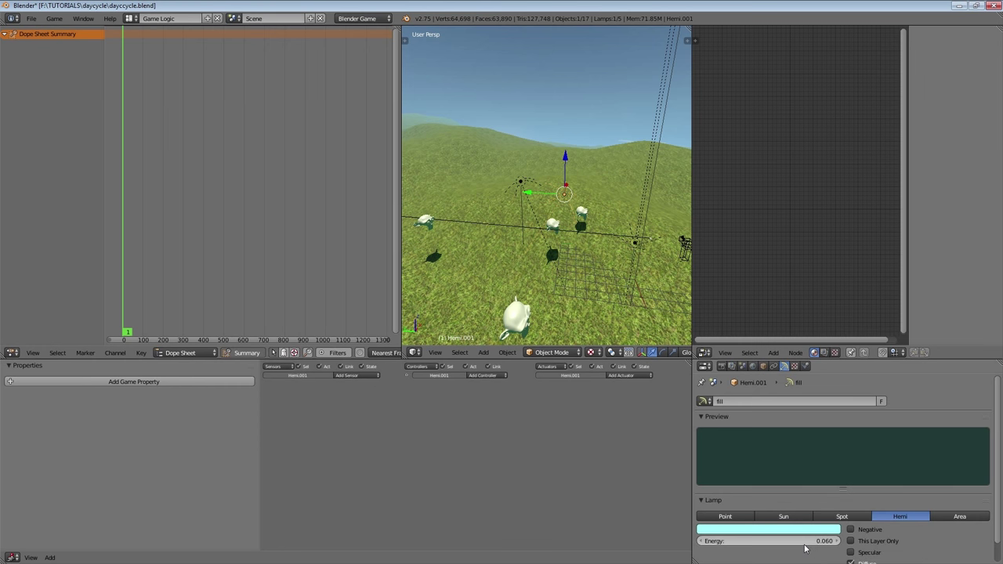
key(i)
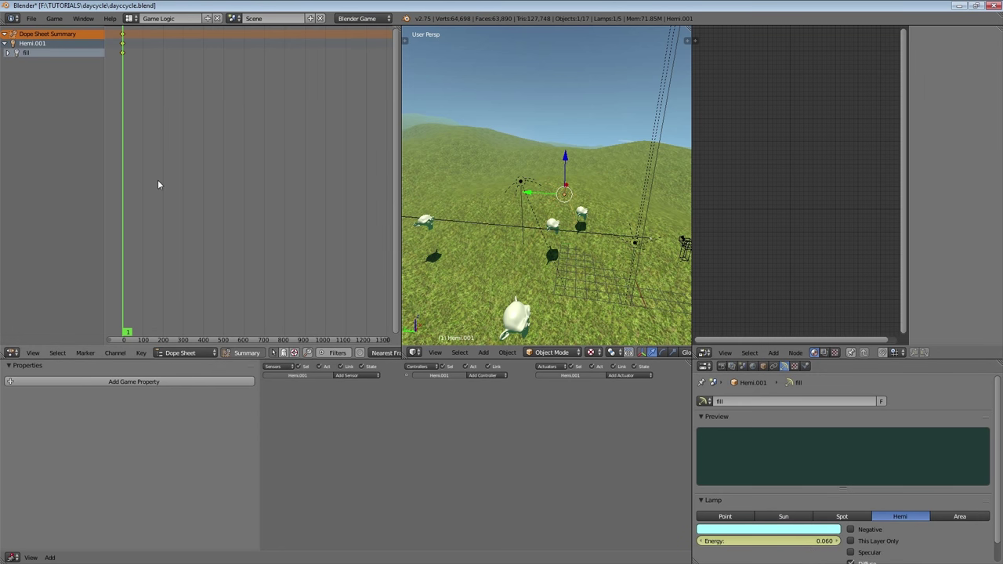
- At frame 200, set the fill lamp's energy to 0.02 and insert a keyframe for it
click(163, 186)
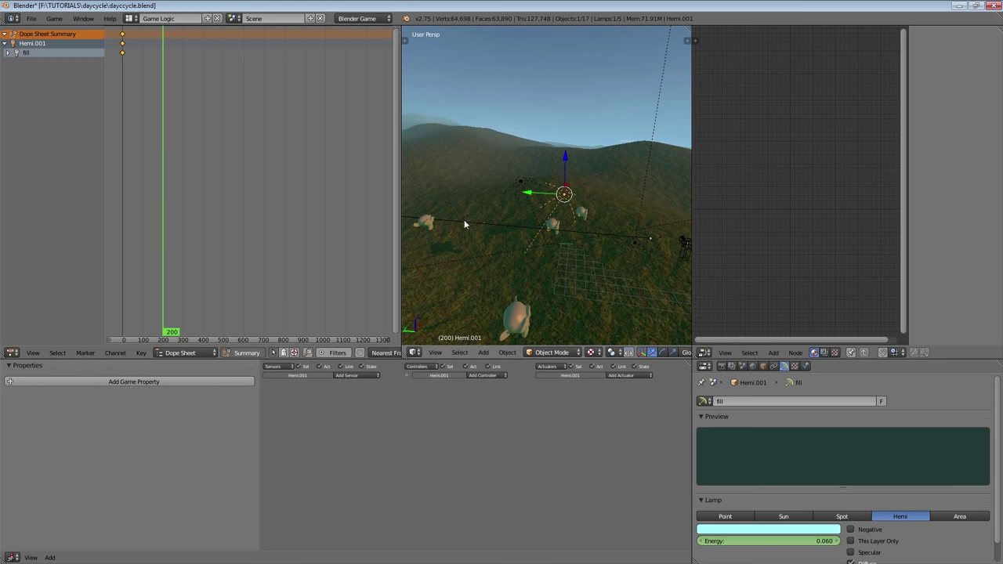
click(797, 540)
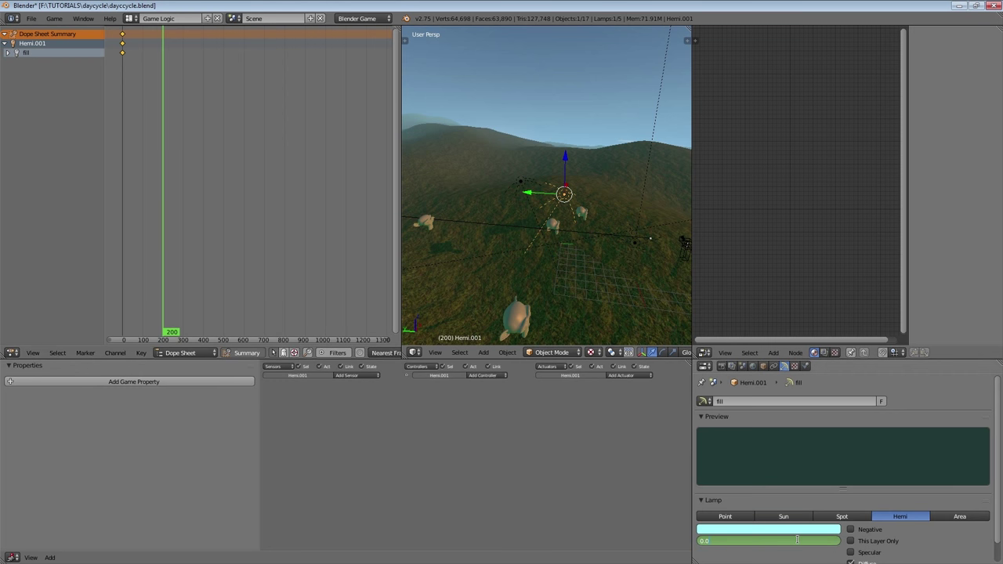
text(2)
key(Return)
key(i)
- Select the Sun lamp and jump to its keyframe at frame 350
scroll(185, 142, up, 2)
drag(187, 151, 197, 153)
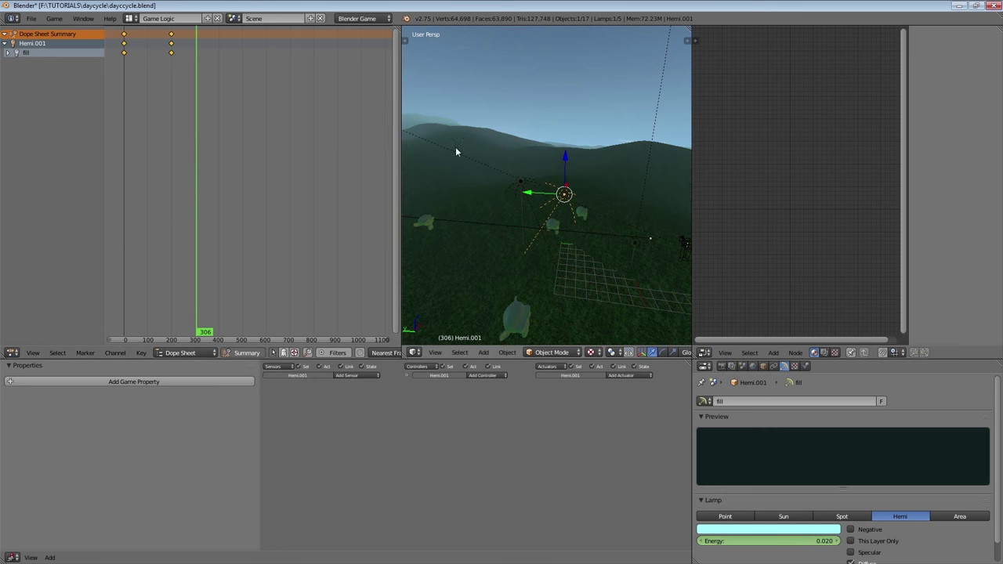
right_click(447, 146)
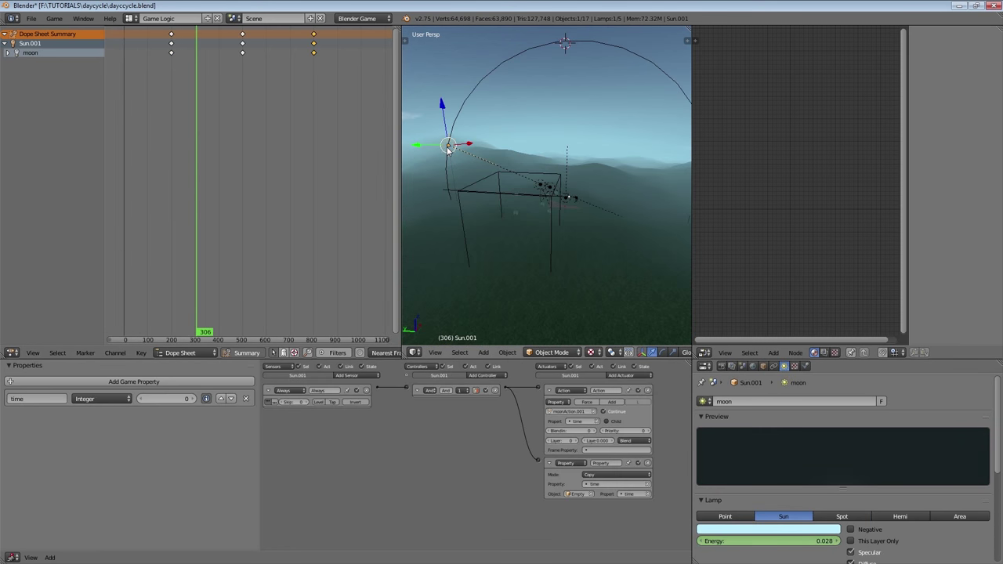
middle_drag(556, 198, 597, 208)
right_click(641, 217)
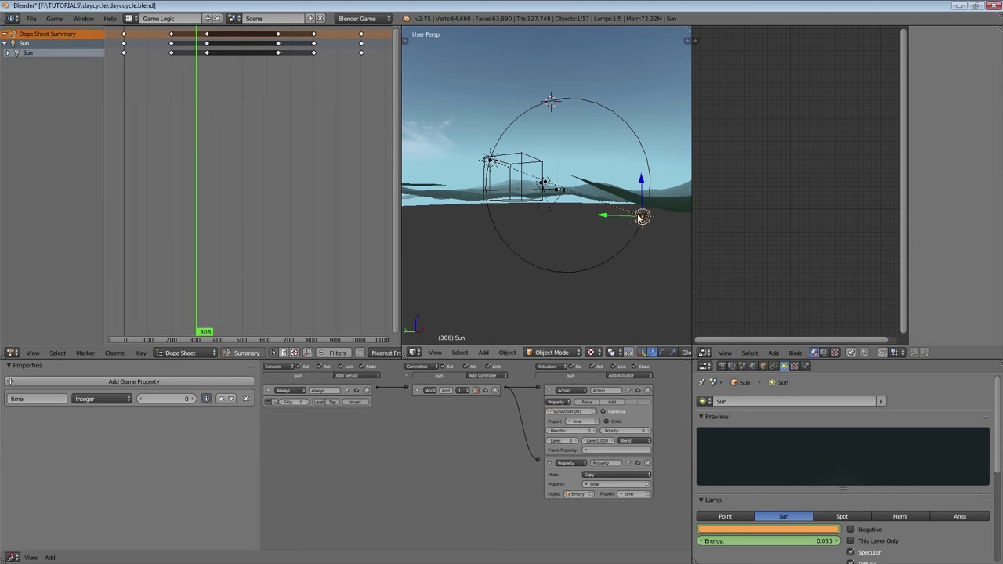
key(Up)
middle_drag(511, 200, 521, 206)
scroll(520, 206, up, 8)
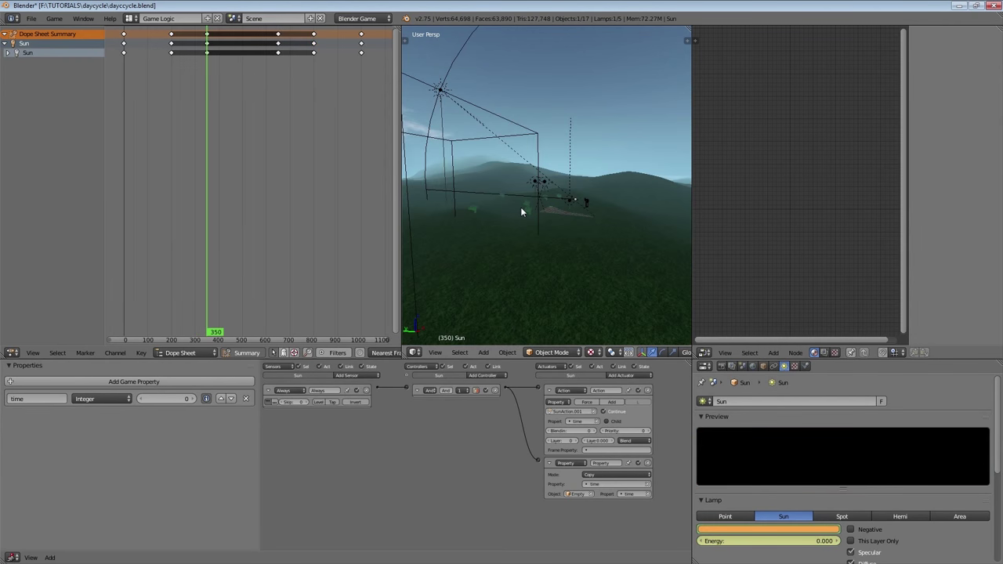
- Reselect the fill hemi lamp, set its energy to 0, and insert a keyframe at frame 350
right_click(533, 186)
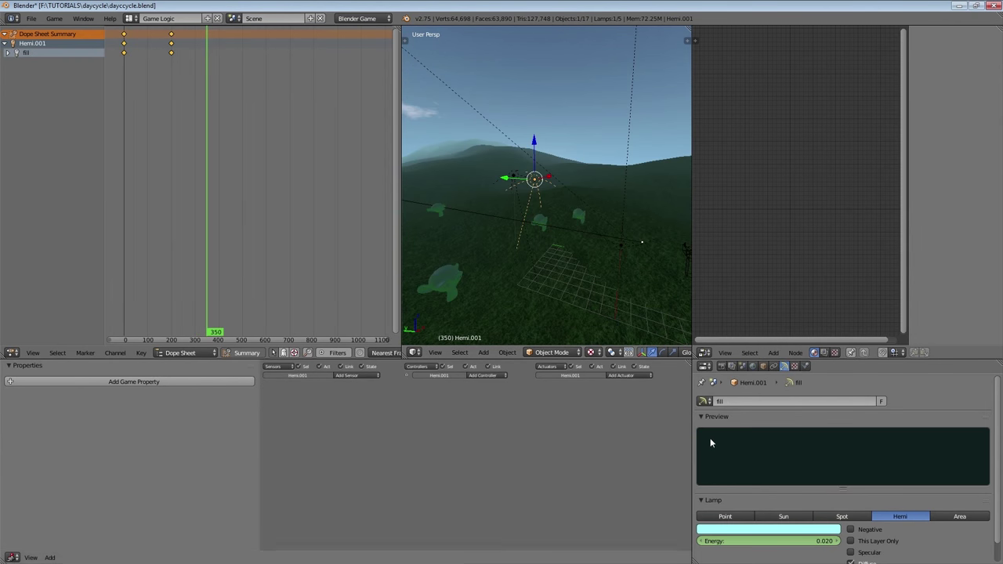
key(Return)
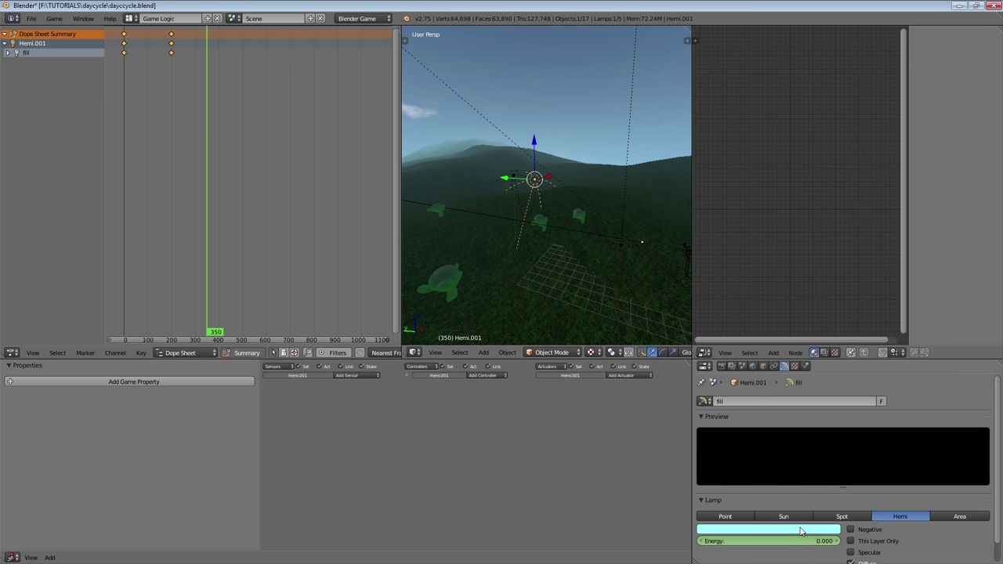
key(i)
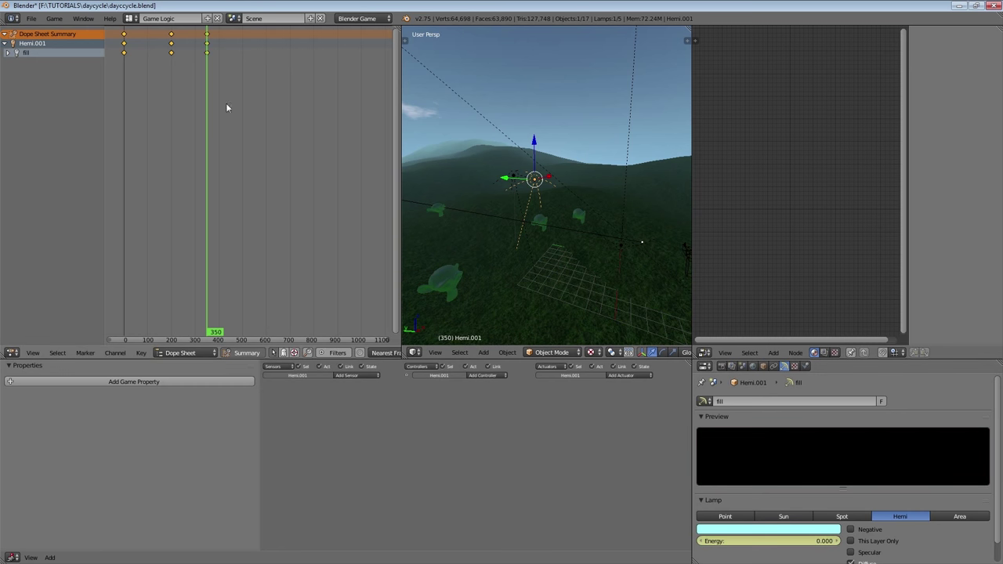
- Select the Sun lamp and jump to its keyframe at frame 650
middle_drag(302, 149, 241, 152)
scroll(510, 172, down, 9)
middle_drag(607, 301, 611, 271)
scroll(623, 262, down, 1)
right_click(647, 250)
key(Up)
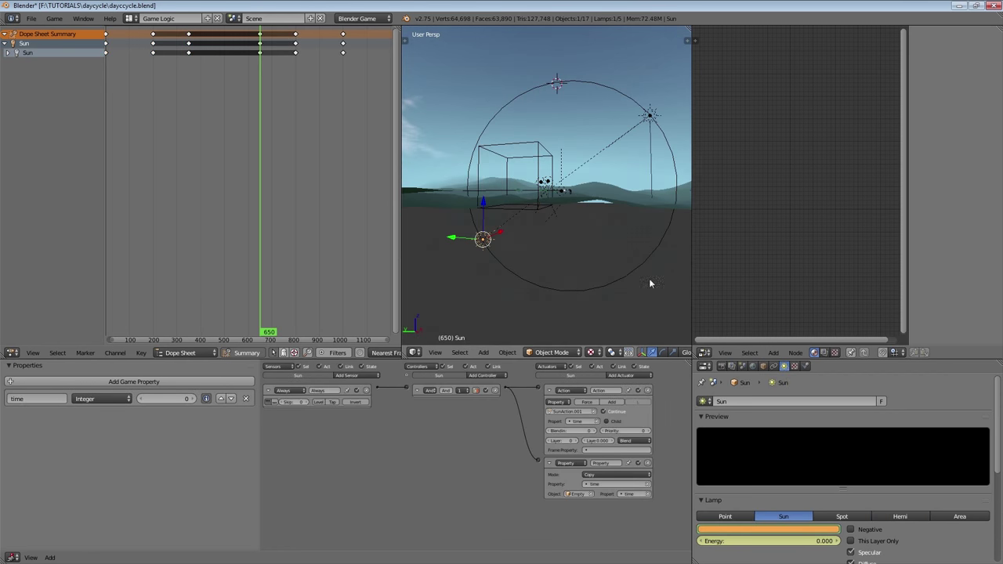
- Reselect the fill hemi lamp and duplicate its frame 350 keyframe to frame 650
scroll(584, 275, up, 6)
scroll(538, 269, up, 3)
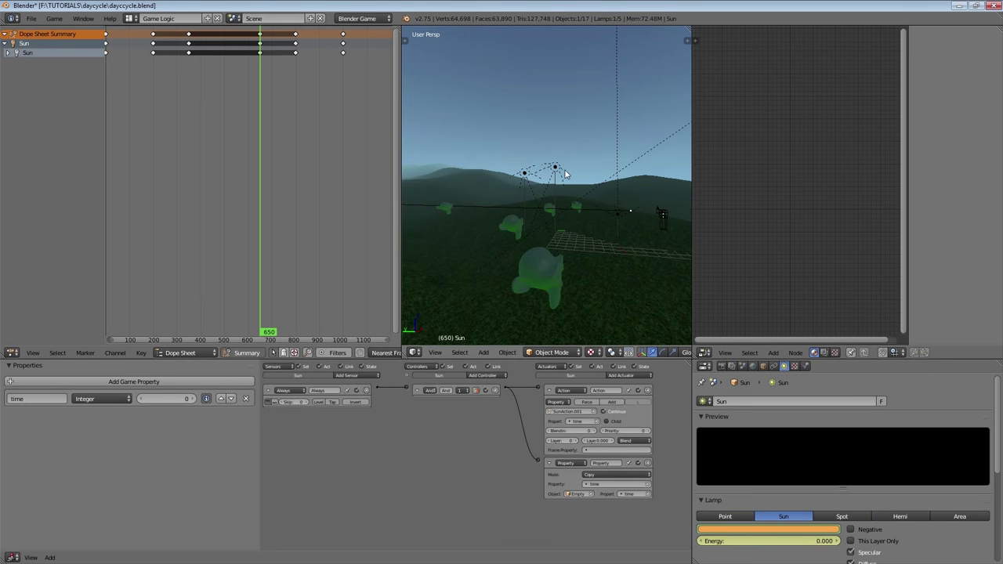
right_click(526, 168)
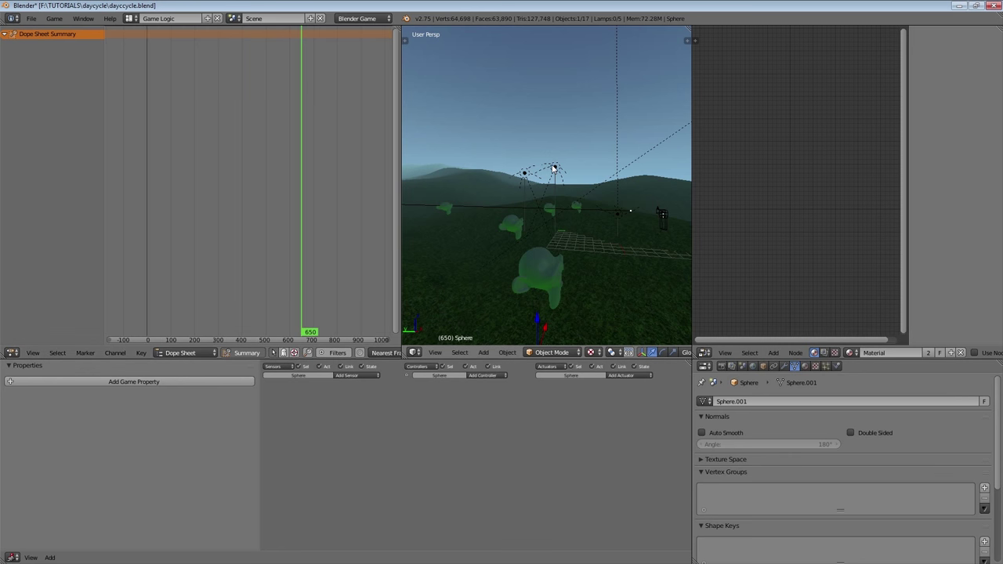
right_click(553, 169)
key(g)
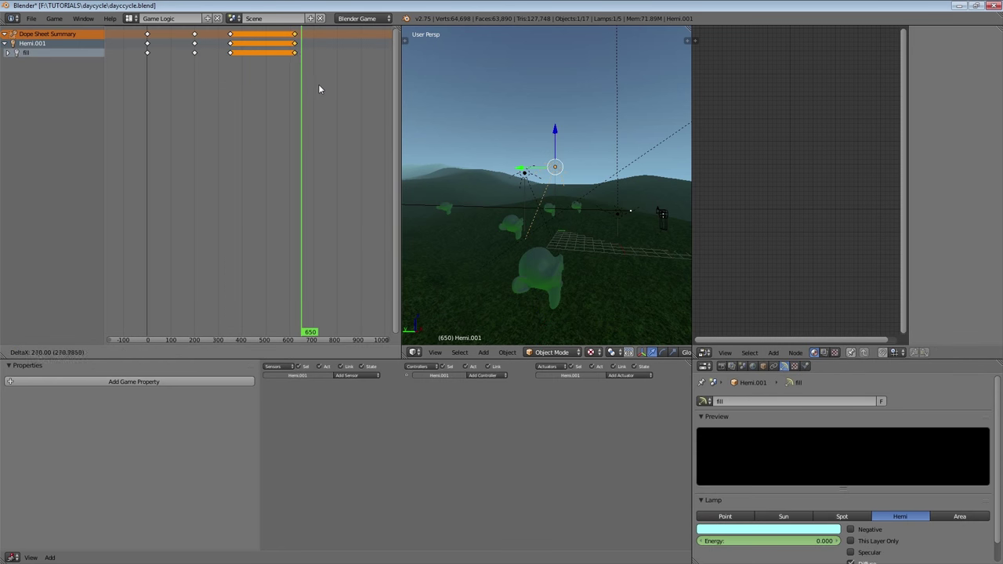
click(326, 87)
scroll(325, 87, up, 8)
key(g)
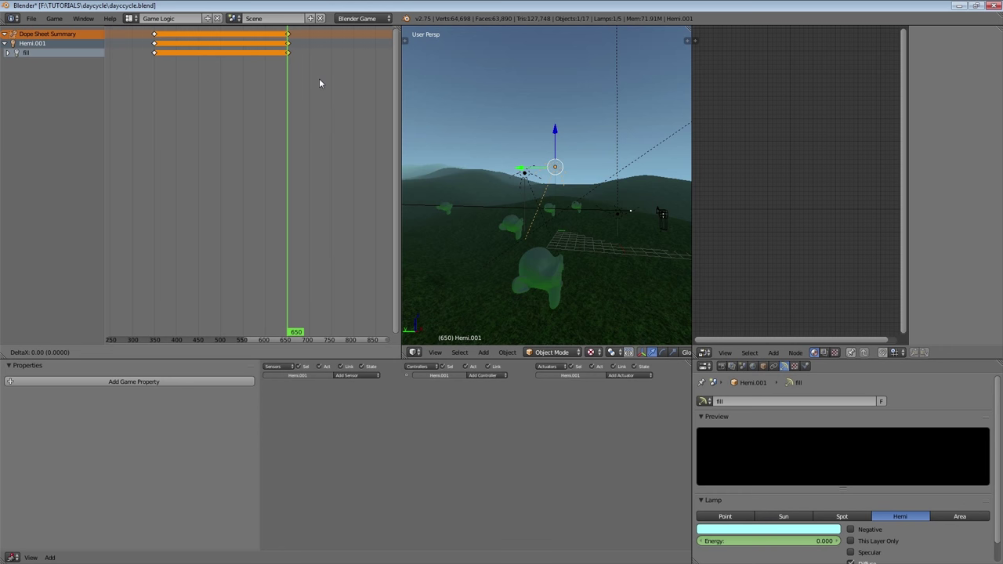
click(318, 83)
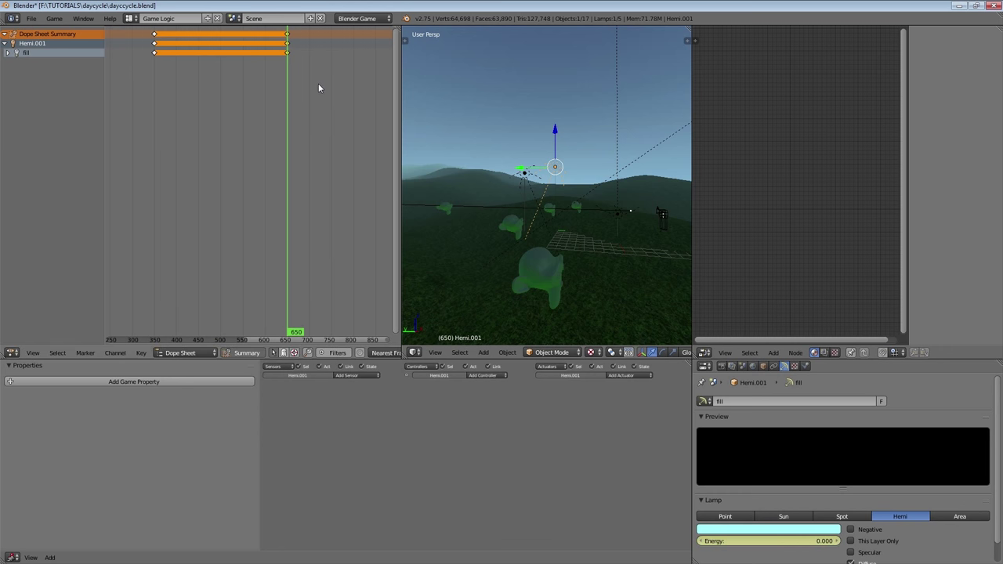
scroll(543, 145, down, 9)
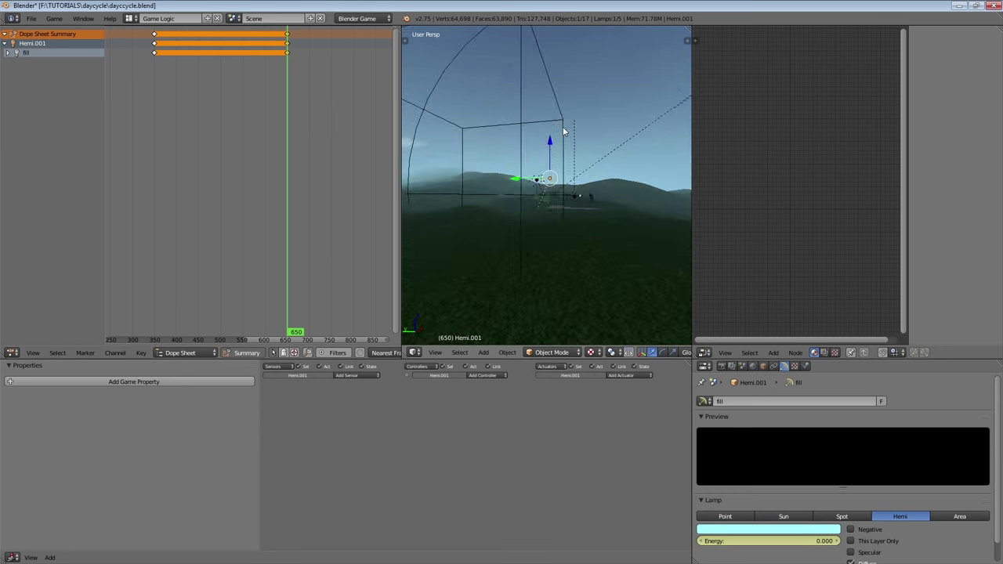
- Select the moon lamp, jump to its keyframe at frame 800, and compare it with the Sun lamp's keyframes
right_click(612, 142)
right_click(612, 142)
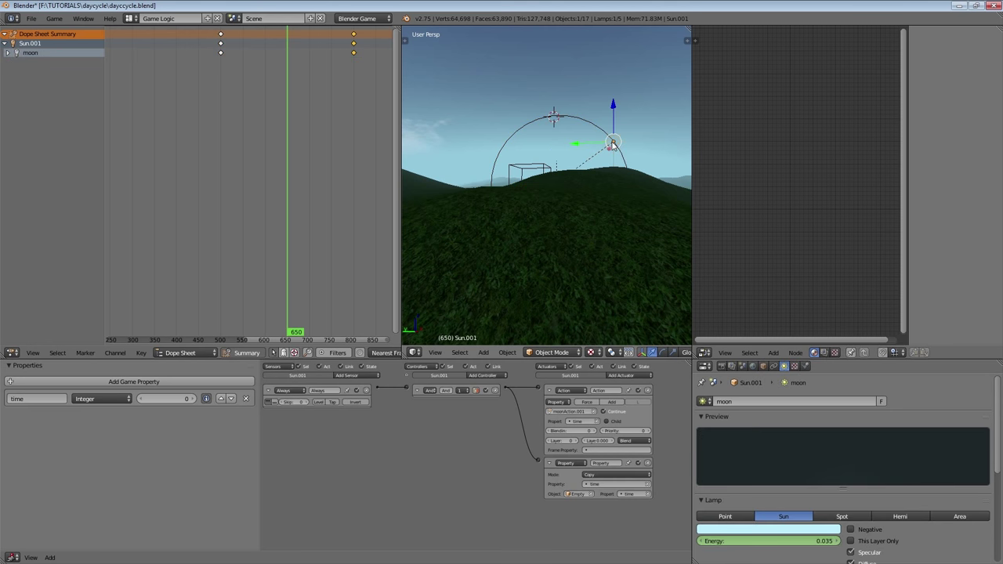
key(Up)
middle_drag(593, 157, 585, 174)
scroll(583, 174, up, 3)
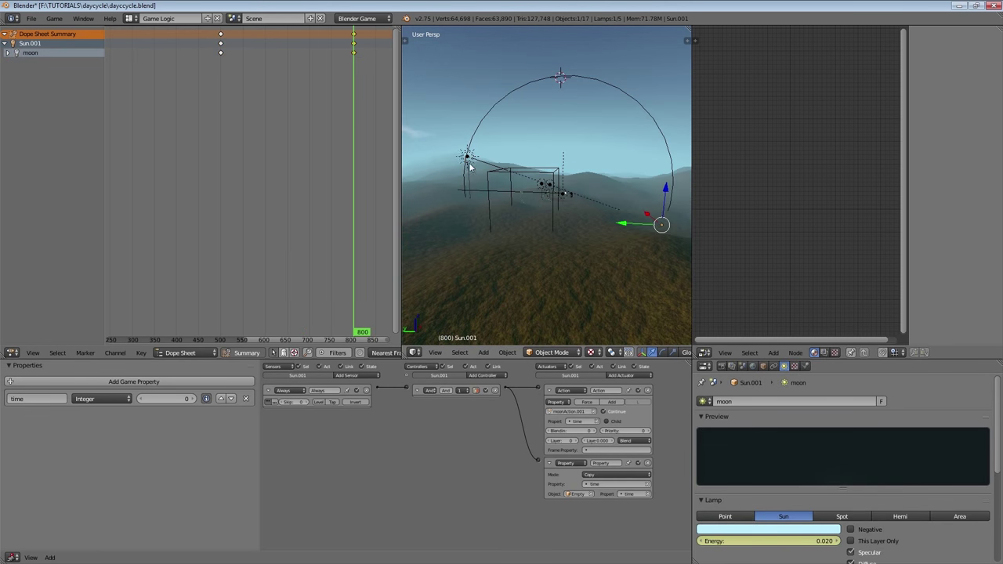
right_click(461, 153)
scroll(461, 153, up, 5)
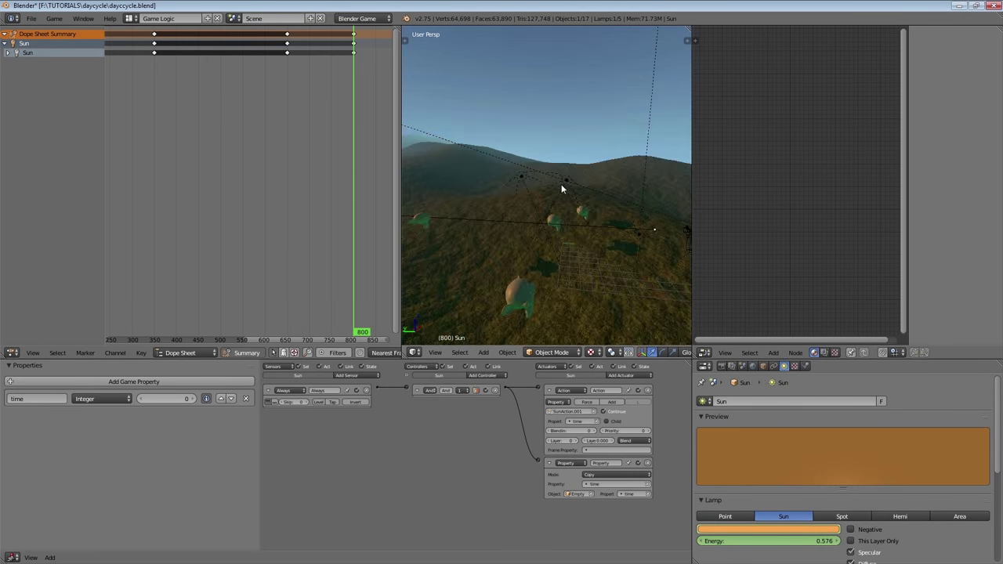
- Reselect the fill hemi lamp and duplicate its frame 200 keyframe to frame 800
right_click(564, 188)
scroll(228, 105, down, 3)
drag(142, 21, 185, 81)
key(shift+d)
click(322, 99)
scroll(320, 100, up, 6)
key(g)
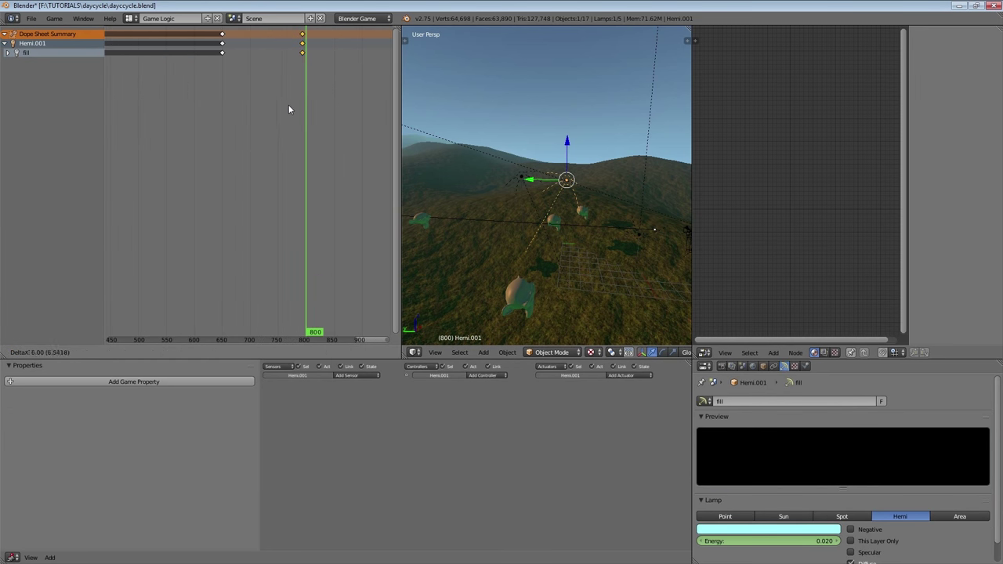
click(288, 109)
scroll(288, 115, up, 3)
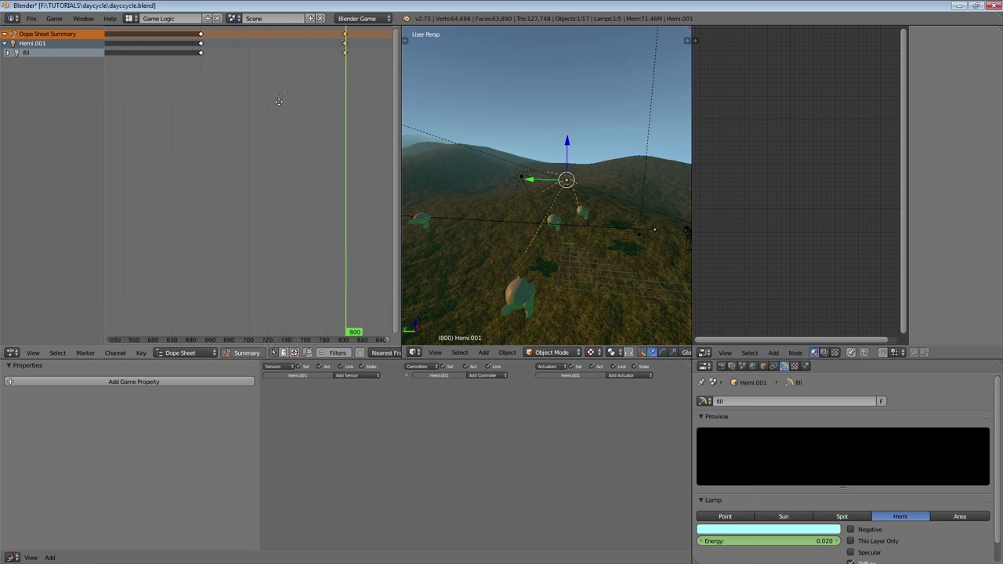
scroll(269, 134, down, 8)
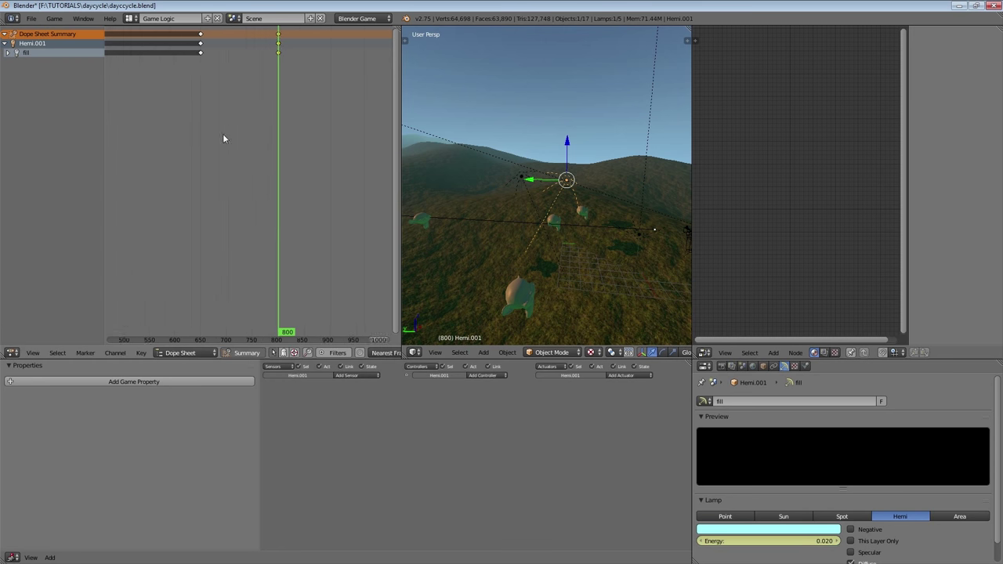
- Duplicate the fill lamp's first keyframe to frame 1000
drag(166, 28, 206, 74)
key(g)
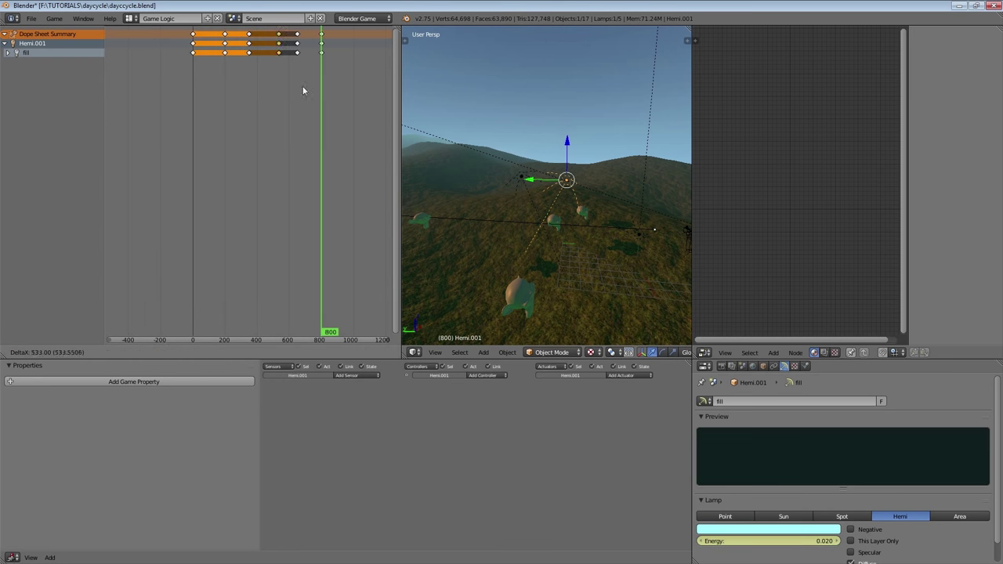
click(351, 100)
scroll(237, 126, up, 4)
scroll(237, 126, up, 6)
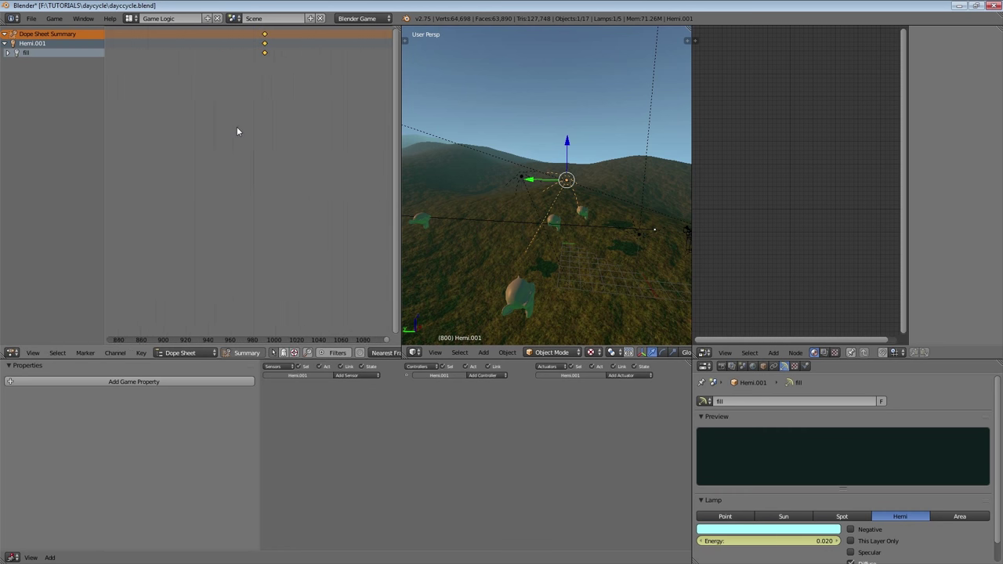
key(g)
click(277, 110)
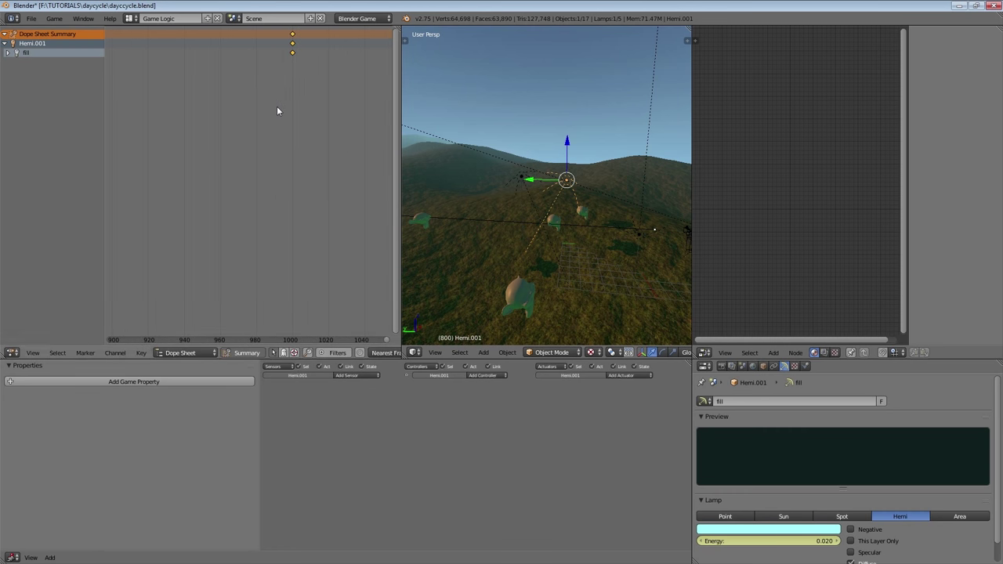
- Select the other hemi lamp, Hemi, and assign fillAction.001 to its Action actuator
middle_drag(580, 217, 497, 168)
right_click(494, 174)
right_click(495, 175)
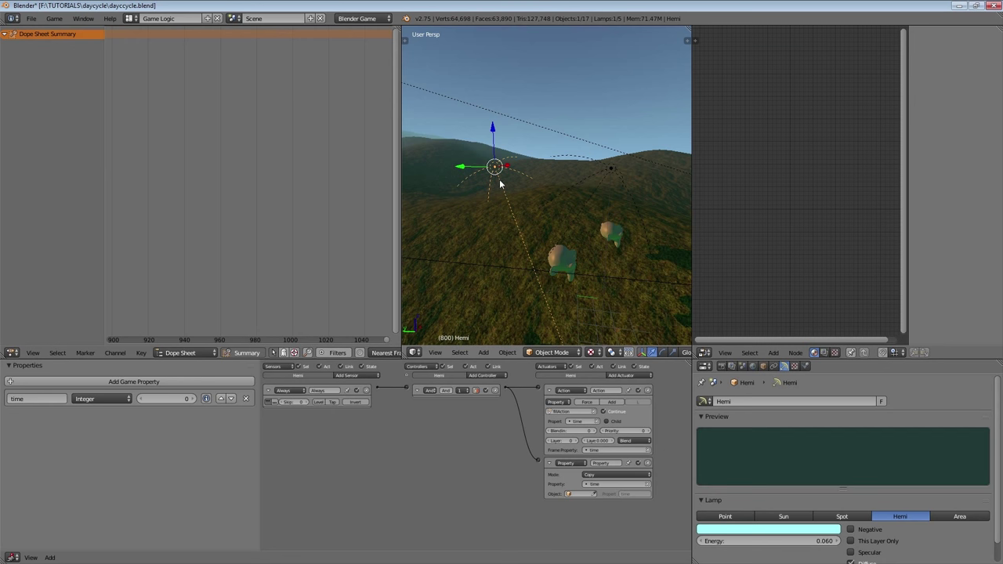
right_click(608, 172)
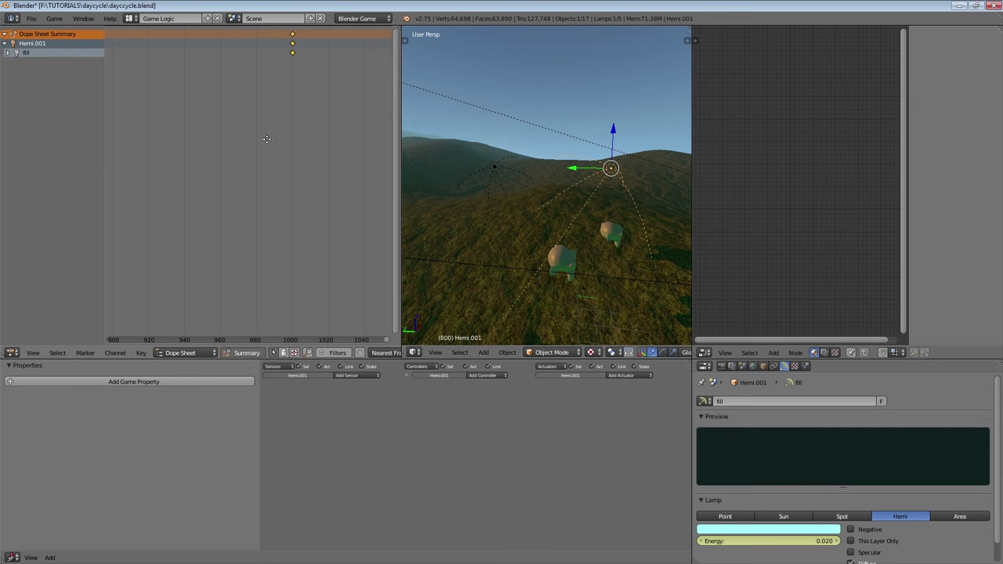
scroll(268, 146, down, 7)
middle_drag(501, 200, 510, 207)
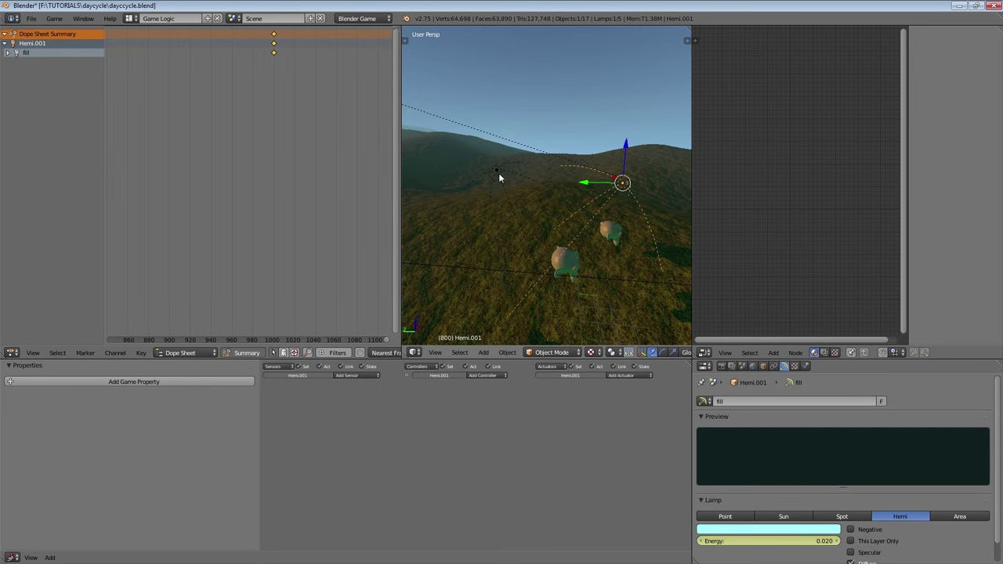
right_click(500, 177)
click(551, 411)
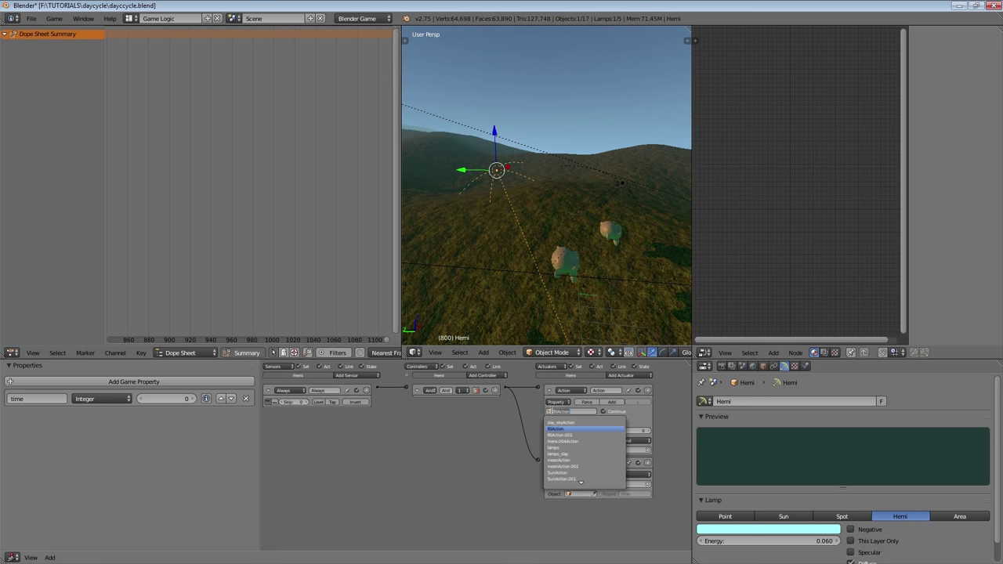
click(587, 435)
- Copy the logic bricks and the time game property from the Hemi lamp to the fill lamp Hemi.001
middle_drag(604, 217, 594, 205)
right_click(591, 188)
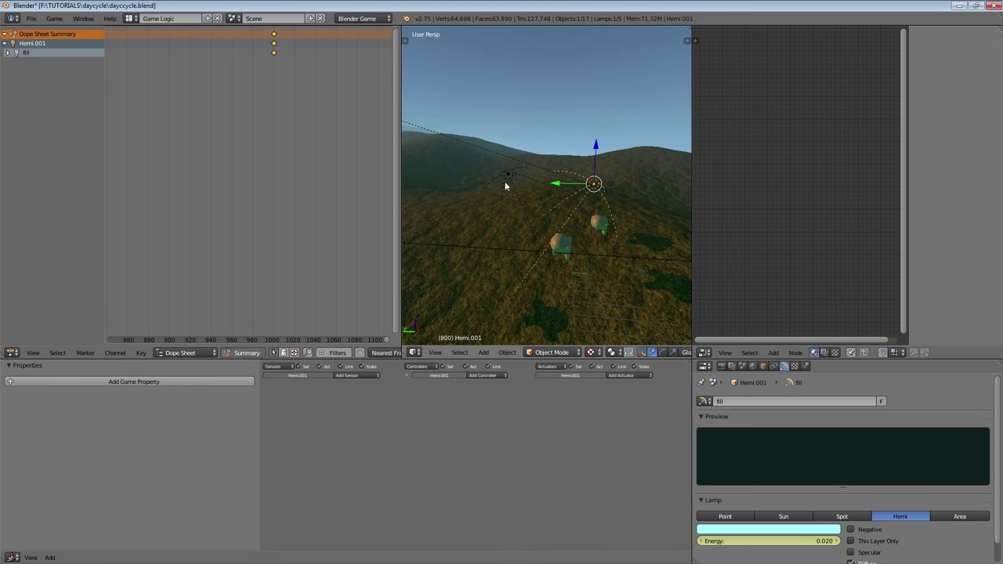
shift+right_click(510, 167)
key(space)
key(Return)
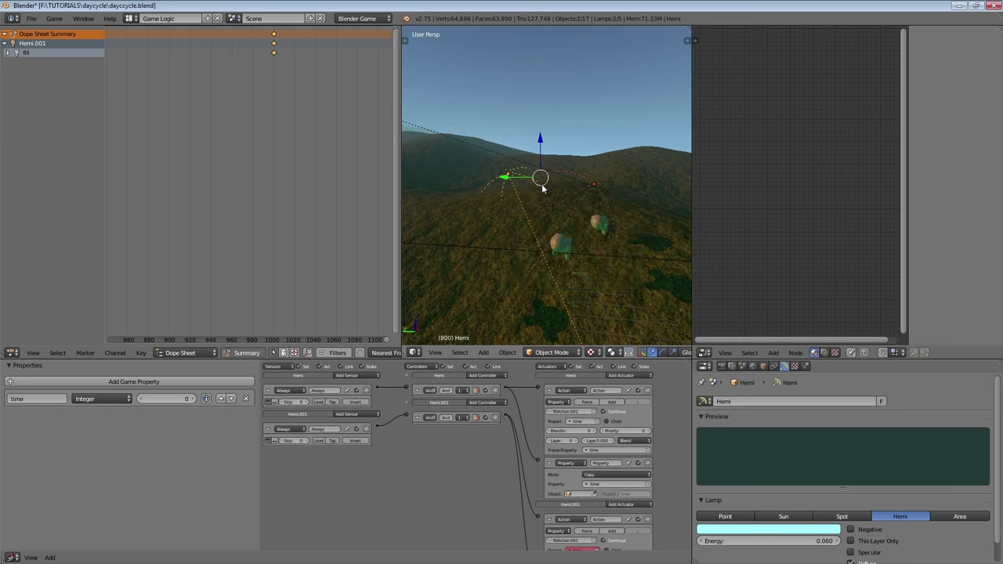
key(space)
text(copy g)
key(Down)
key(Return)
- Select the fill lamp Hemi.001 and review its keyframes and copied logic
middle_drag(592, 191, 553, 222)
right_click(606, 235)
scroll(538, 220, up, 4)
middle_drag(172, 85, 298, 144)
scroll(315, 150, down, 4)
scroll(315, 151, down, 7)
middle_drag(543, 205, 476, 145)
right_click(477, 136)
scroll(291, 140, down, 5)
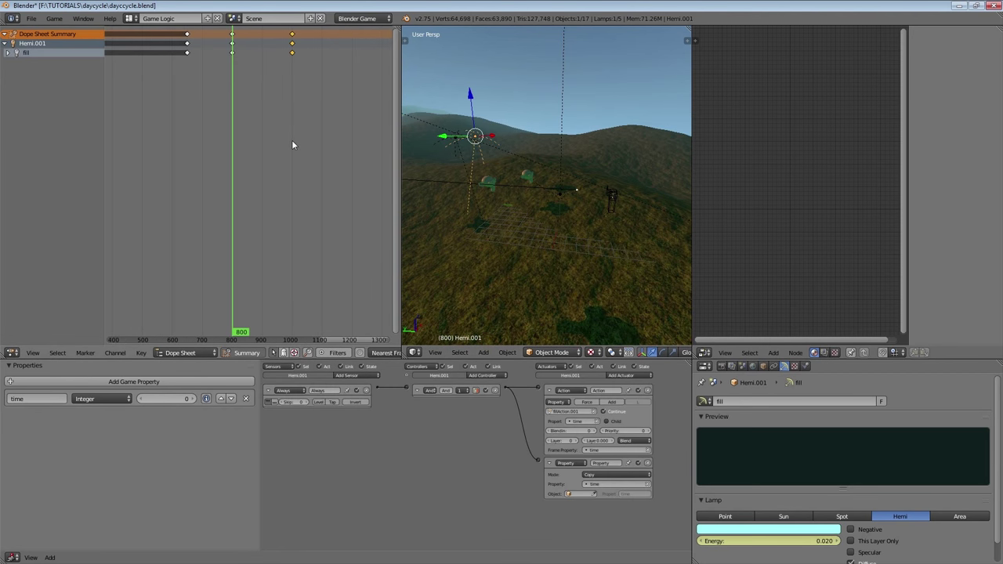
- Select the green bounce hemi lamp and insert an energy keyframe at frame 1
right_click(563, 204)
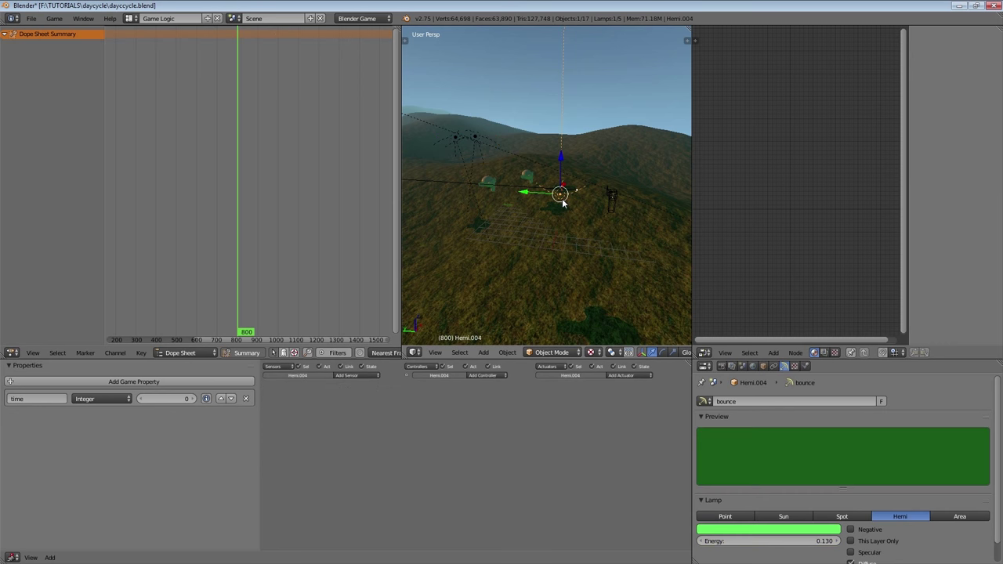
middle_drag(562, 204, 551, 184)
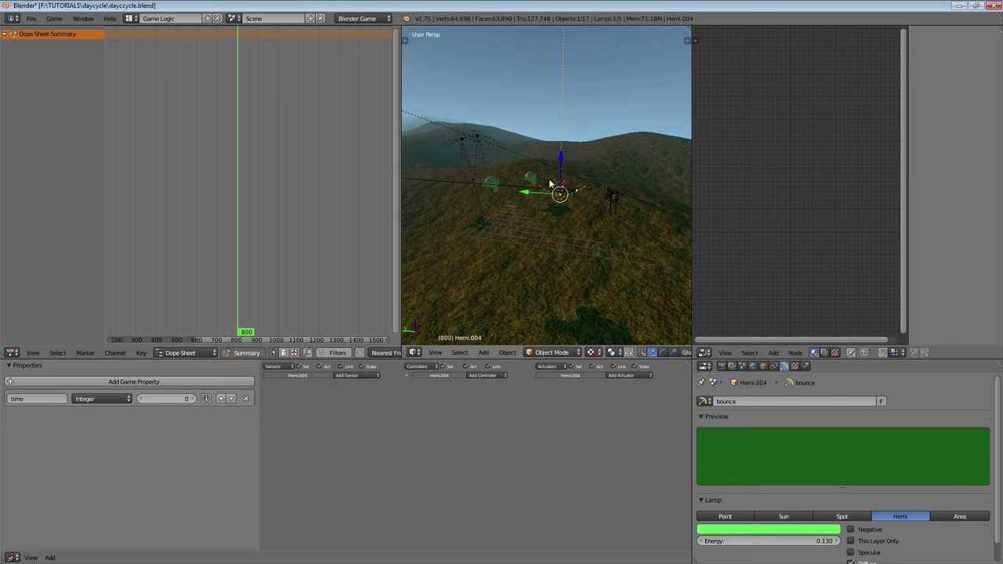
scroll(791, 513, down, 1)
key(shift+Left)
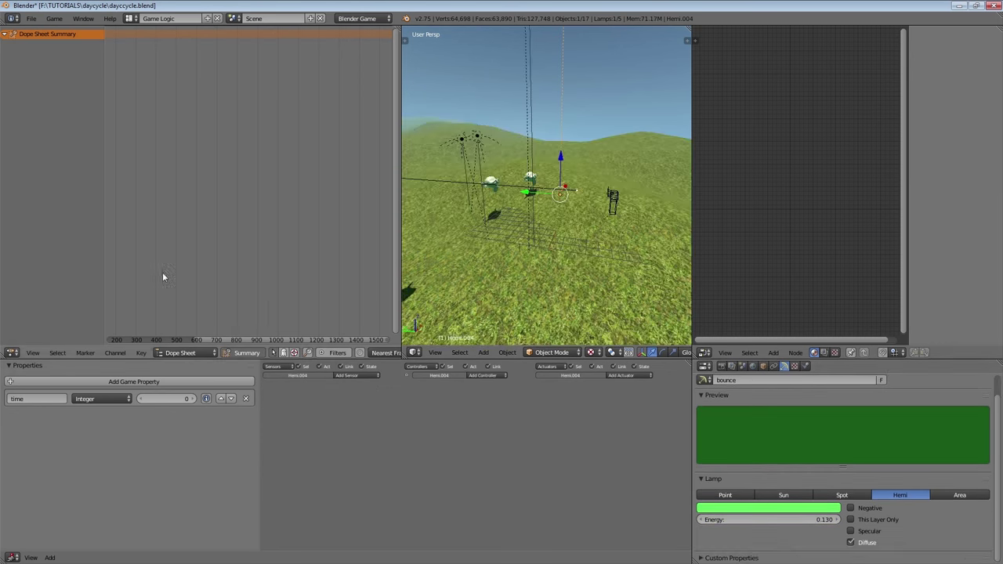
middle_drag(163, 277, 253, 282)
key(i)
- Set the bounce lamp's energy to 0.05 and insert a keyframe at frame 200
click(207, 101)
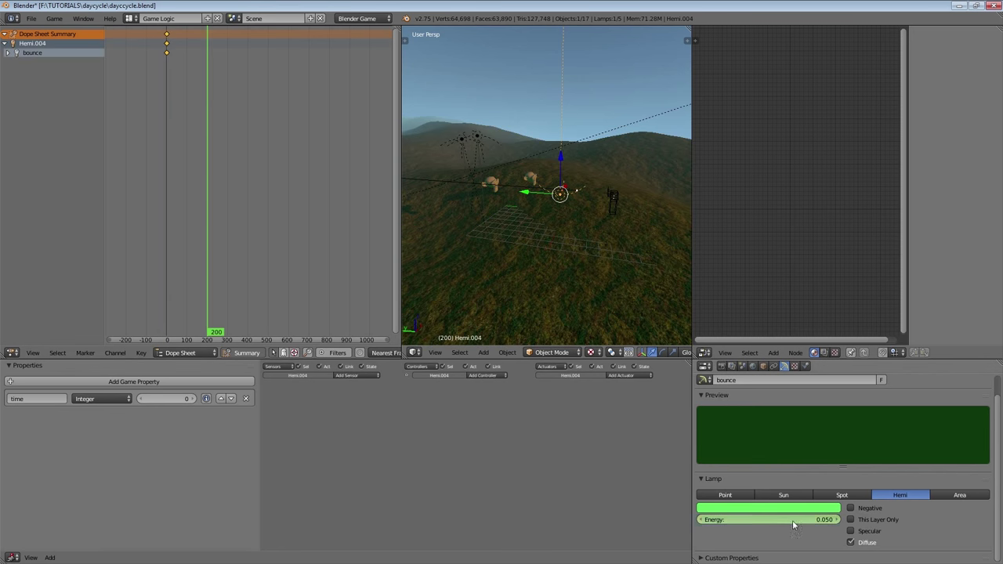
drag(267, 64, 225, 65)
key(Down)
key(Up)
- Advance to frame 350, set the bounce lamp's energy to 0, and insert a keyframe
key(shift+Up)
key(shift+Up)
key(shift+Up)
key(shift+Up)
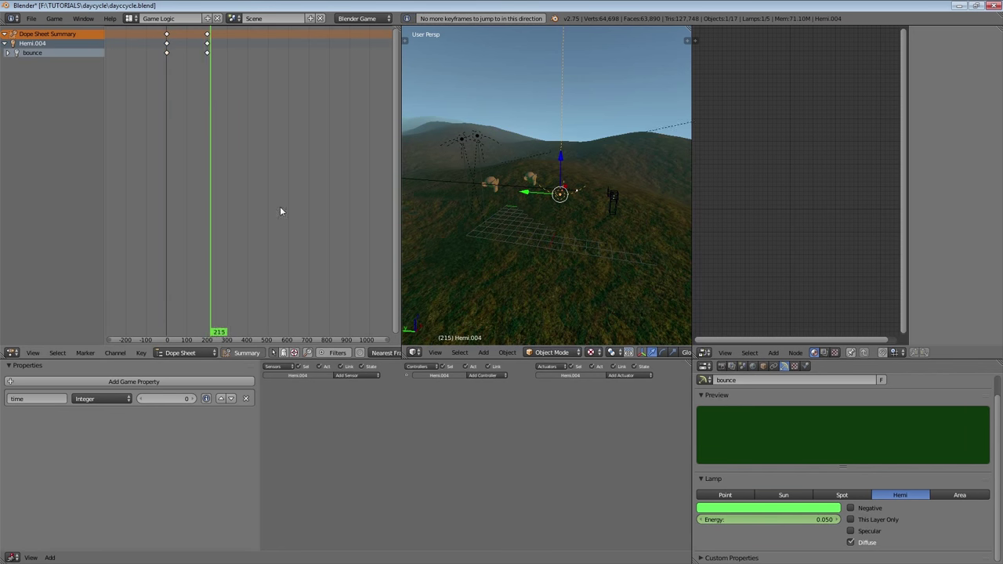
key(shift+Up)
key(shift+Up)
key(shift+Up)
key(shift+Up)
key(shift+Up)
key(shift+Up)
key(shift+Up)
key(shift+Up)
key(shift+Up)
key(shift+Up)
key(shift+Up)
drag(767, 519, 728, 520)
key(i)
- Advance to frame 650 and insert another zero-energy keyframe for the bounce lamp
key(shift+Up)
key(shift+Up)
key(shift+Up)
key(shift+Up)
key(shift+Up)
key(shift+Up)
key(shift+Up)
key(shift+Up)
key(shift+Up)
key(shift+Up)
key(shift+Up)
key(shift+Up)
key(shift+Up)
key(shift+Up)
key(shift+Up)
key(shift+Up)
key(shift+Up)
key(shift+Up)
key(shift+Up)
key(shift+Up)
key(shift+Up)
key(shift+Up)
key(shift+Up)
key(shift+Up)
key(shift+Up)
key(shift+Up)
key(shift+Up)
key(shift+Up)
key(shift+Up)
key(shift+Up)
key(i)
- Duplicate the bounce lamp's frame 200 keyframe and place the copy at frame 800
key(a)
key(b)
drag(195, 31, 232, 90)
key(shift+d)
click(305, 103)
key(shift+Up)
key(shift+Up)
key(shift+Up)
key(shift+Up)
key(shift+Up)
key(shift+Up)
key(shift+Up)
key(shift+Up)
key(shift+Up)
key(shift+Up)
key(shift+Up)
key(shift+Up)
key(shift+Up)
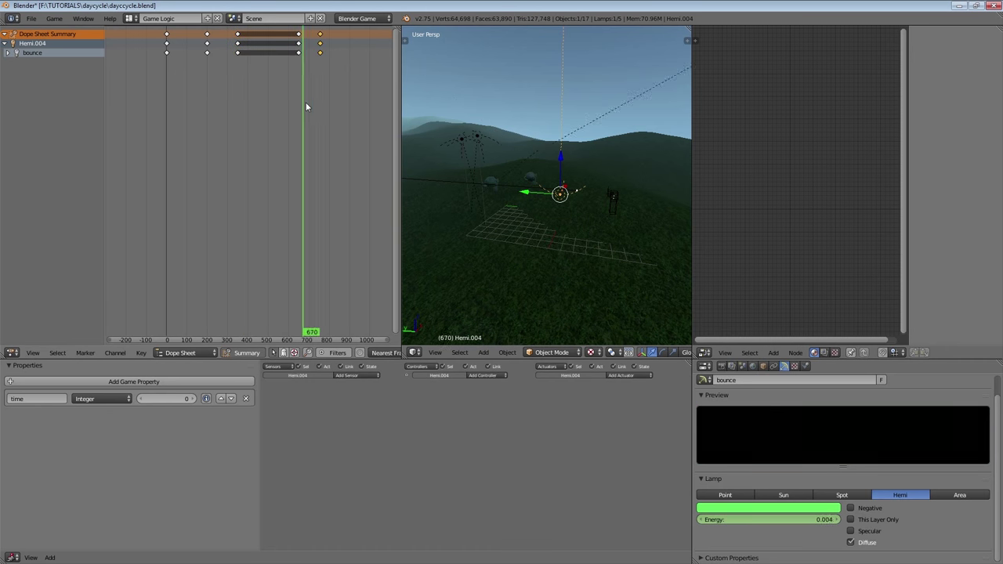
key(shift+Up)
key(shift+Up)
key(g)
click(275, 137)
- Place a duplicated bounce lamp keyframe at frame 1000 to close the cycle
scroll(313, 124, up, 6)
key(shift+d)
click(343, 102)
key(ctrl+Up)
key(g)
click(452, 127)
key(ctrl+Up)
- Copy the fill lamp's logic bricks to the bounce lamp and assign bounceAction to its Action actuator
shift+right_click(438, 111)
key(space)
text(logic)
key(Return)
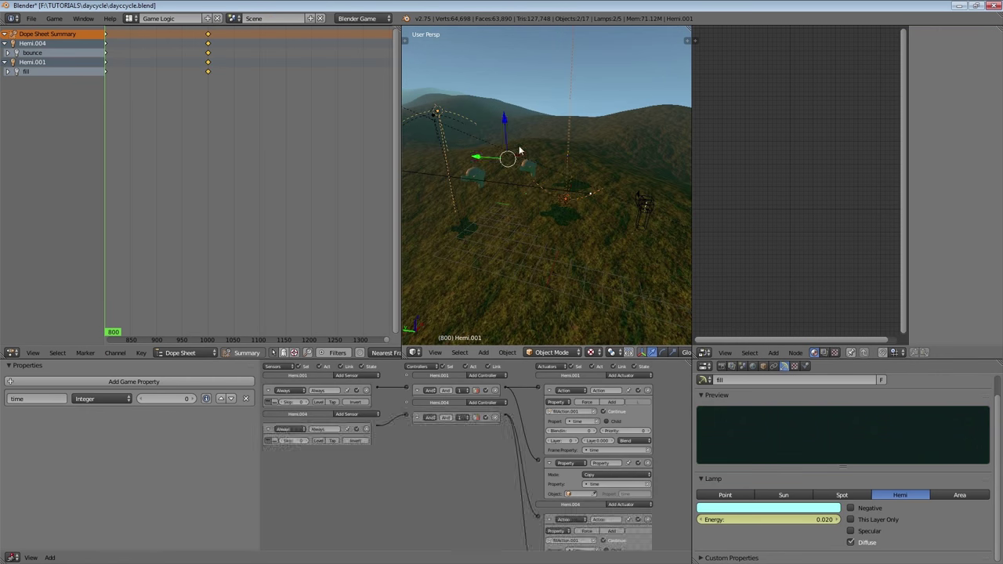
right_click(566, 199)
click(627, 431)
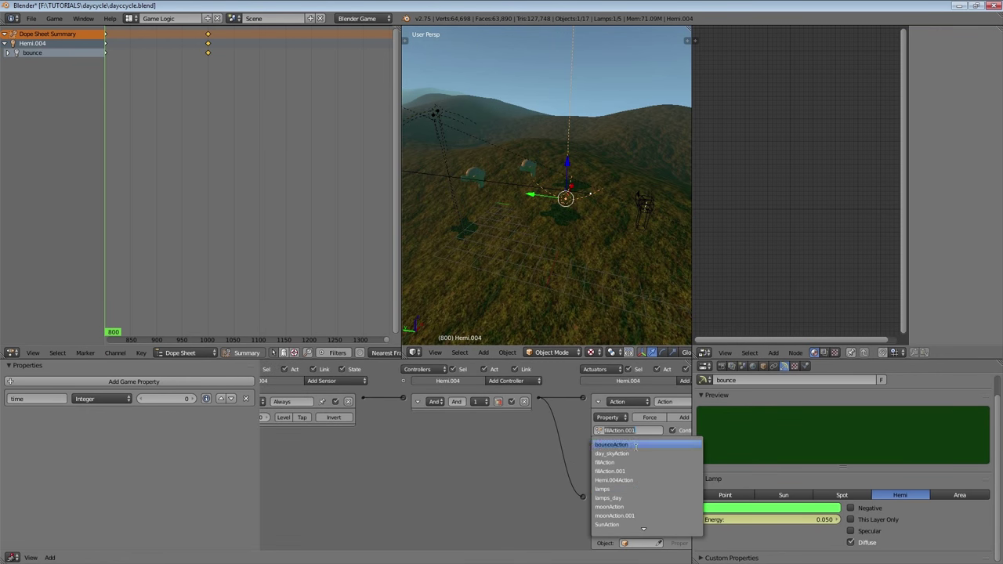
click(604, 444)
scroll(604, 443, down, 3)
- Deselect everything and run the game in a maximized 3D view to check the lighting over the day cycle
key(ctrl+Up)
scroll(559, 290, down, 10)
key(a)
middle_drag(508, 264, 442, 320)
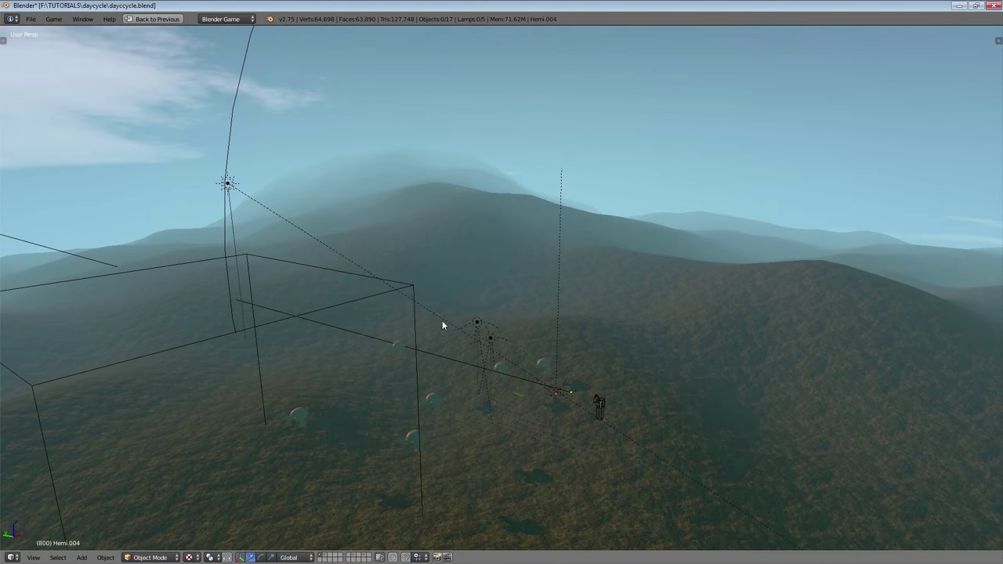
key(p)
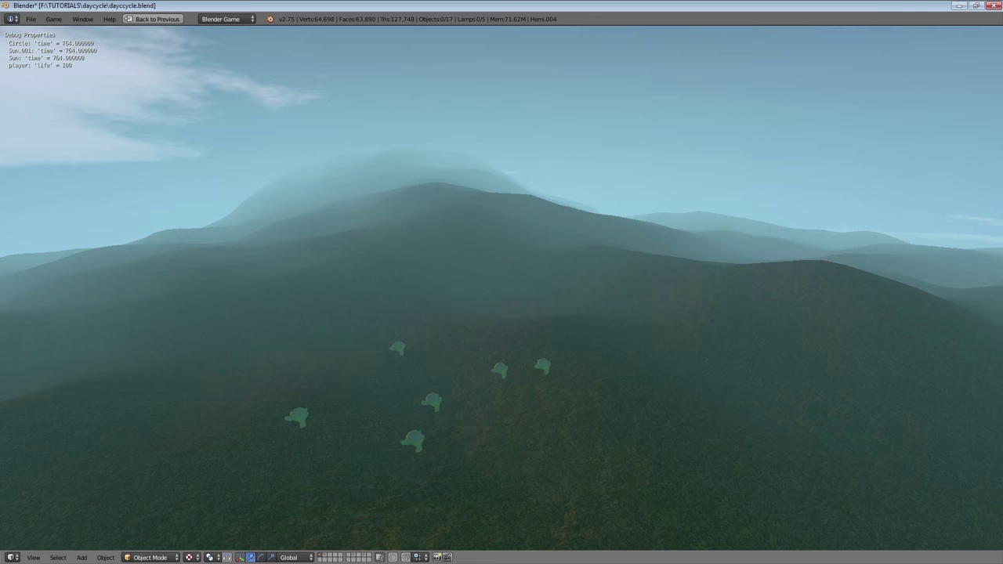
key(Escape)
- Restore the split layout and scrub through the bounce lamp's animation to frame 391
middle_drag(501, 287, 555, 375)
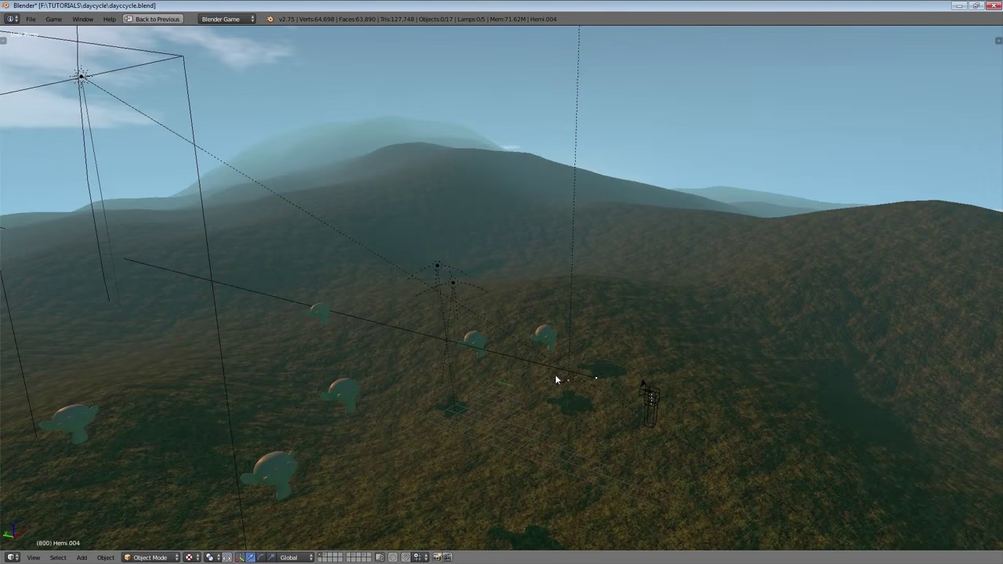
key(ctrl+Up)
drag(144, 116, 255, 117)
mouse_move(255, 117)
ctrl+middle_down()
mouse_move(168, 123)
mouse_move(250, 121)
ctrl+middle_up()
drag(247, 123, 193, 135)
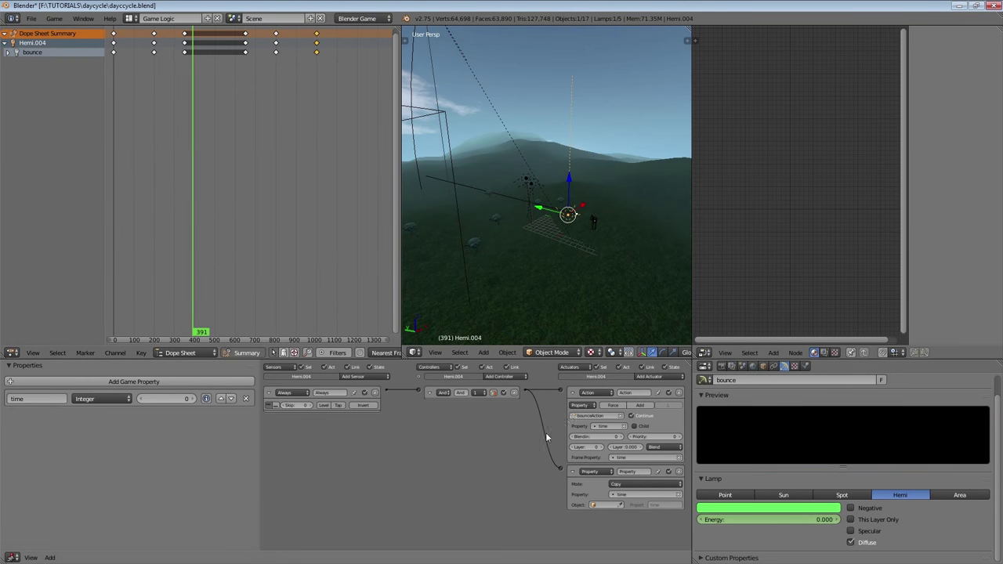
- Set the Empty as the source object for the time copy in the bounce lamp's Property actuator
scroll(545, 432, up, 3)
middle_drag(529, 432, 500, 431)
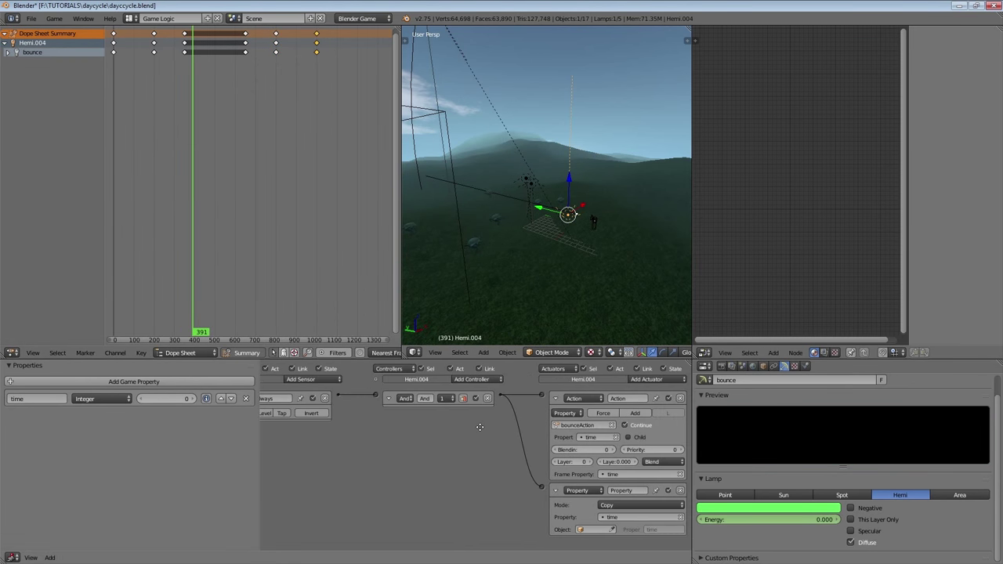
click(586, 531)
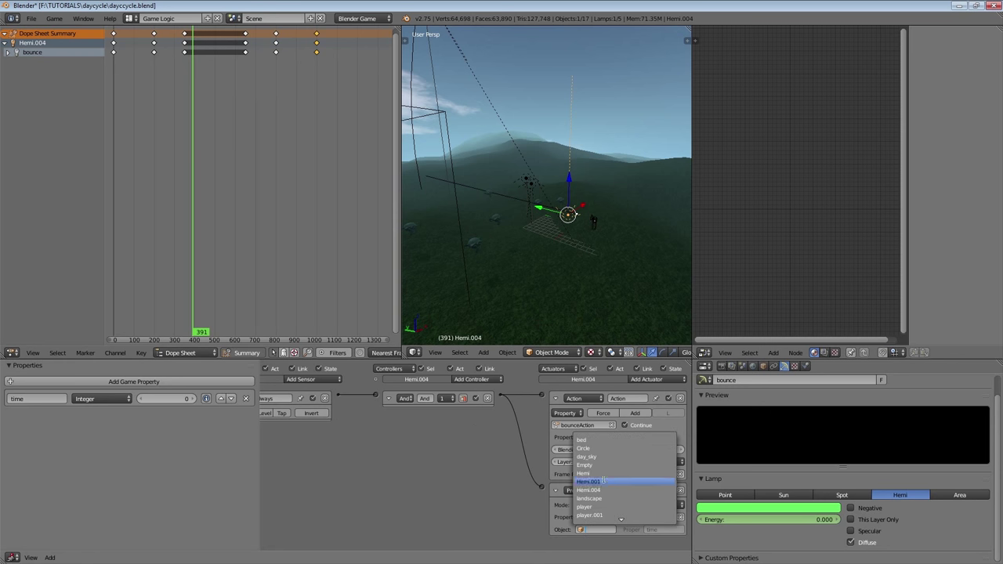
click(592, 443)
- Set the Empty as the time copy source in the Property actuators of the fill lamp and the neighboring Hemi lamp
middle_drag(537, 253, 589, 188)
right_click(590, 180)
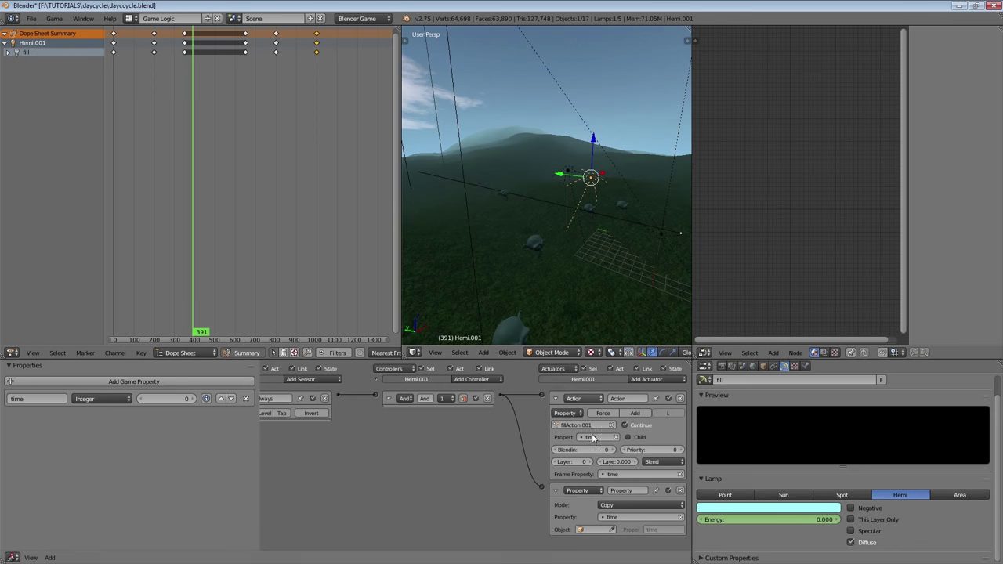
click(589, 531)
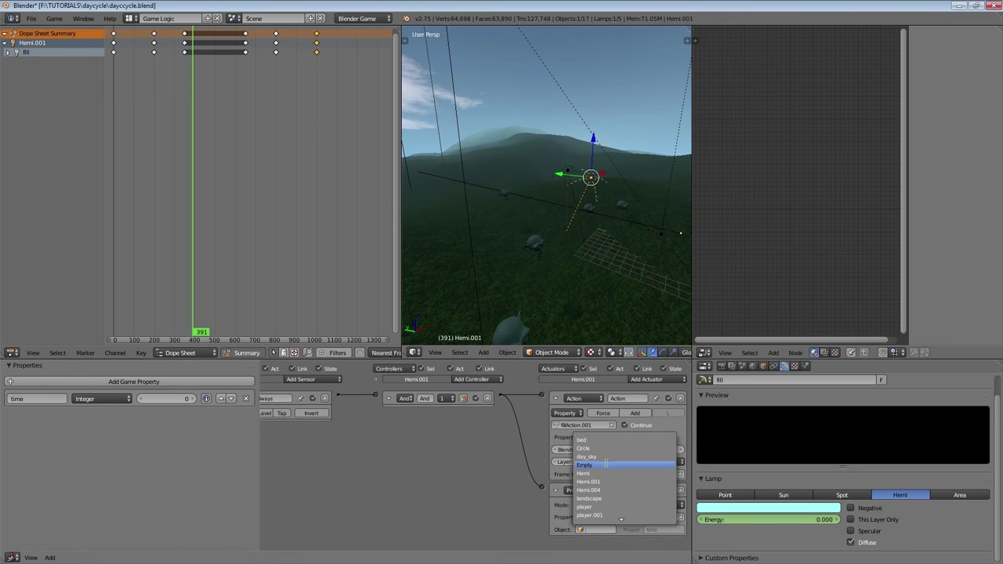
click(601, 465)
right_click(566, 172)
click(589, 530)
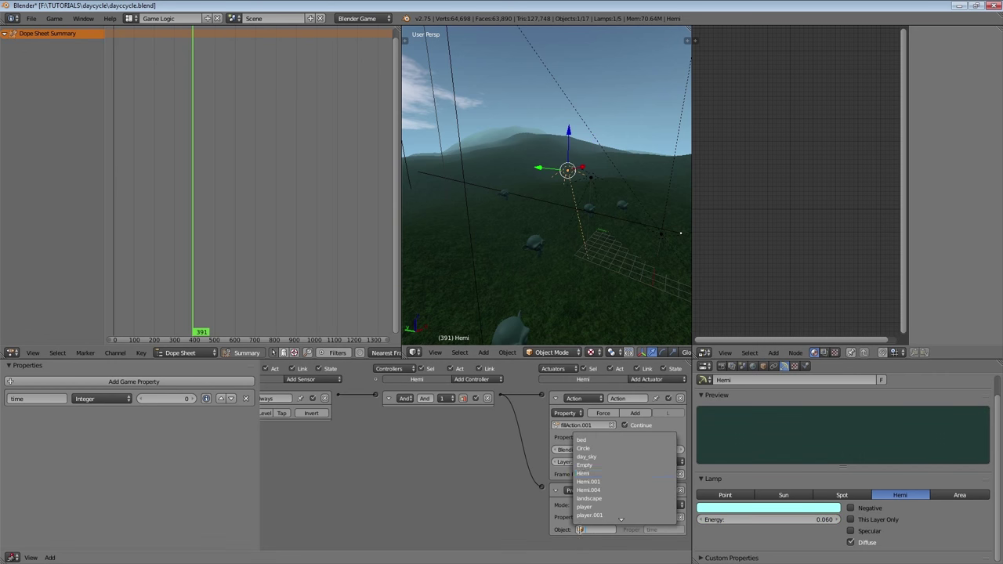
click(598, 464)
- Check the time copy settings on the moon, sun and bounce lamps' Property actuators
scroll(492, 183, down, 5)
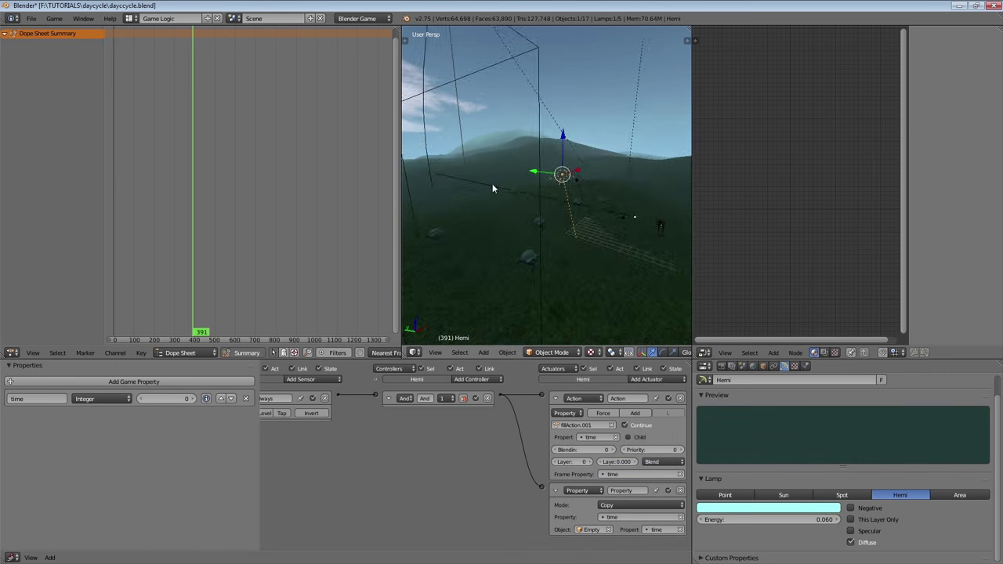
right_click(467, 95)
right_click(493, 54)
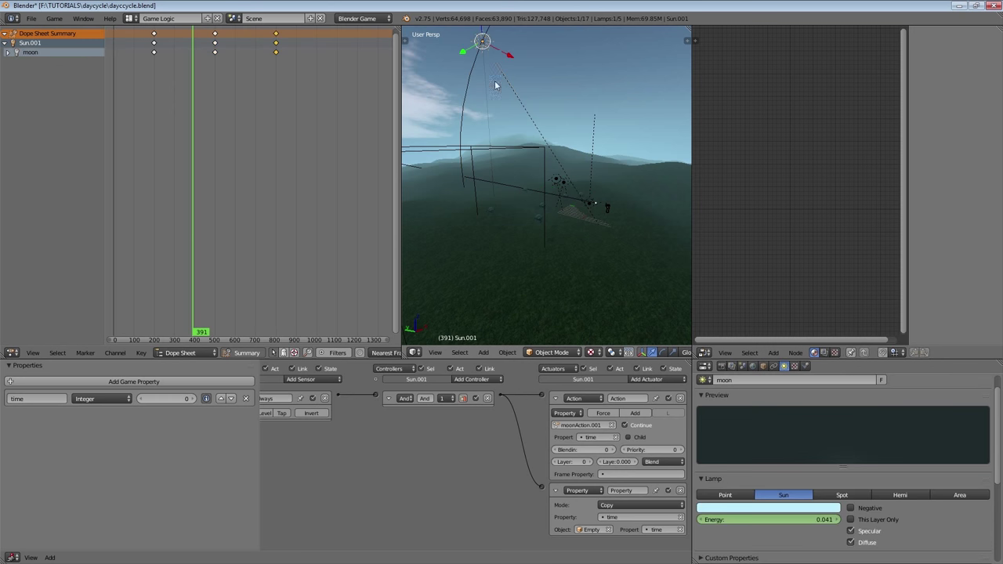
scroll(548, 191, down, 4)
scroll(528, 267, up, 7)
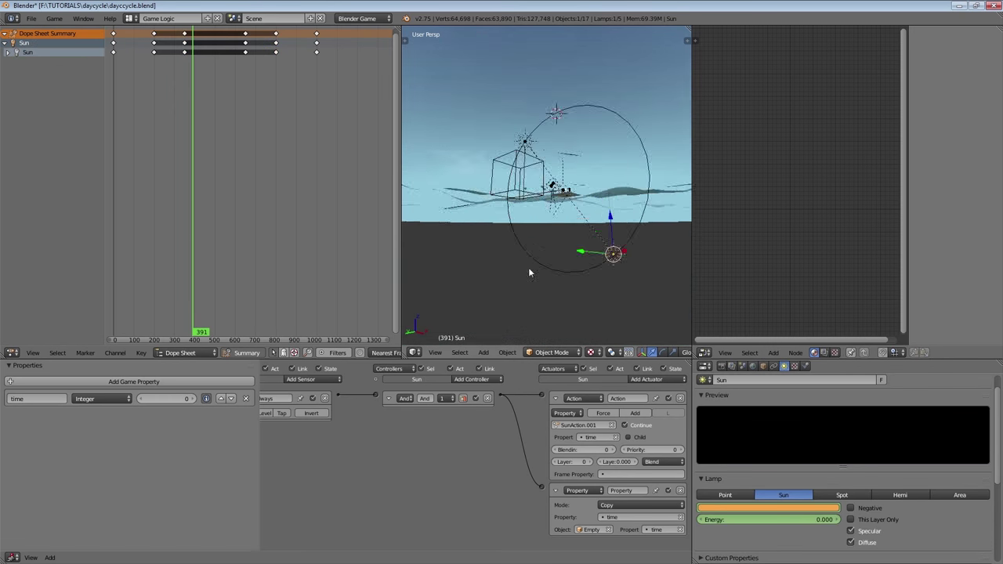
shift+middle_drag(526, 282, 557, 251)
right_click(577, 229)
- Run the game in a maximized 3D view to check the lighting, and restore the split layout
key(shift+space)
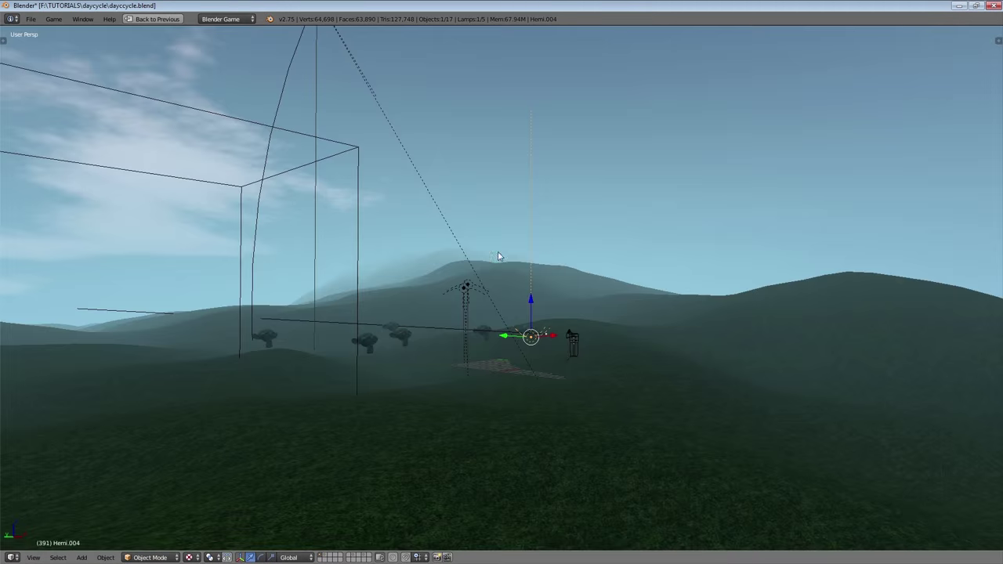
middle_drag(498, 251, 499, 296)
scroll(498, 296, up, 2)
key(p)
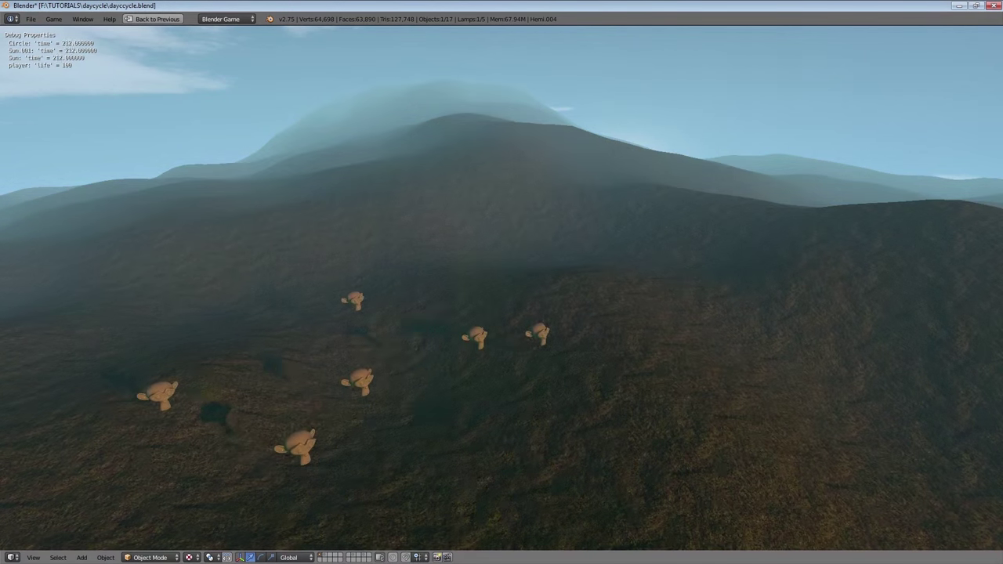
key(Escape)
middle_drag(456, 290, 419, 279)
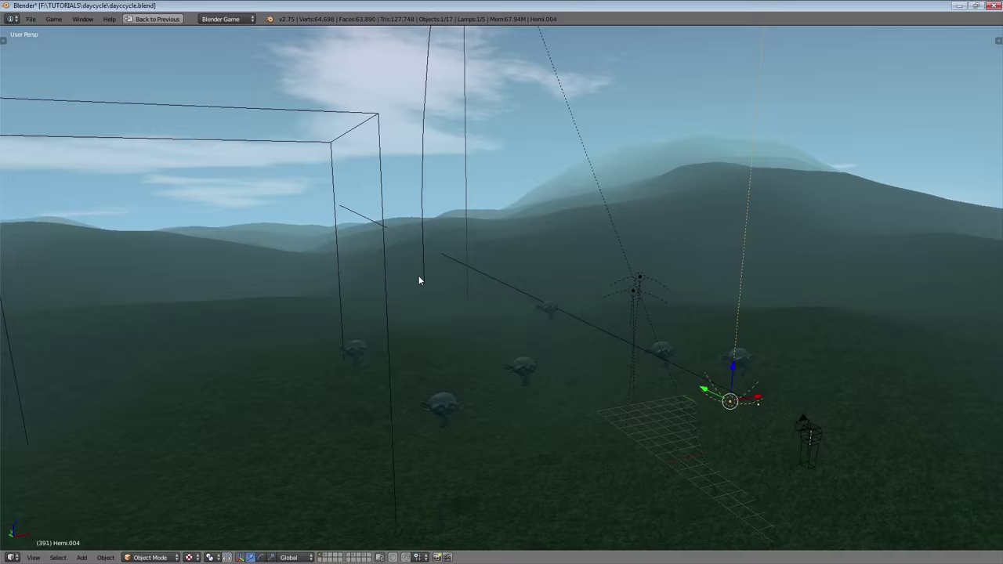
key(shift+space)
- Open the world settings and keyframe the blue horizon color at frame 1
click(752, 366)
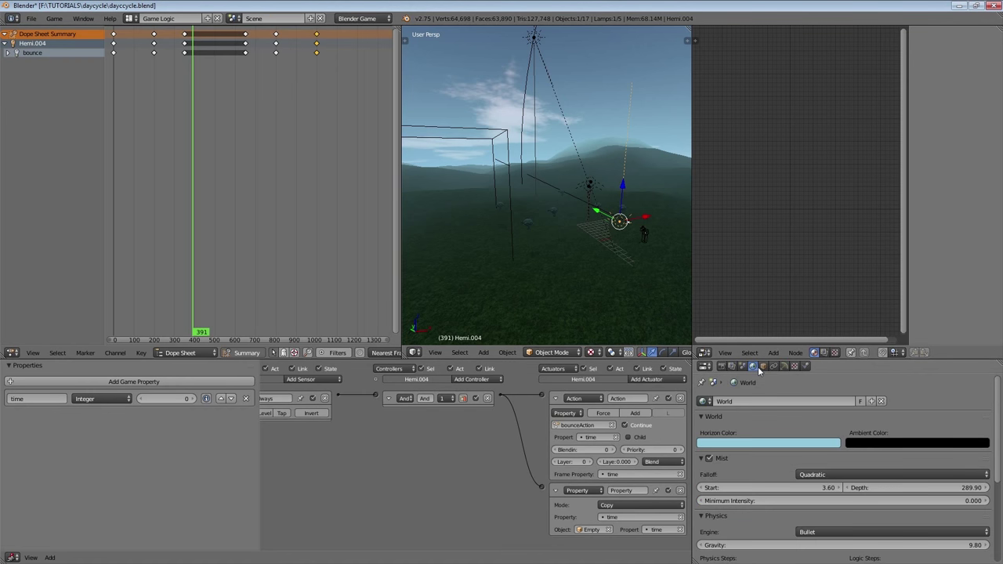
middle_drag(478, 272, 506, 280)
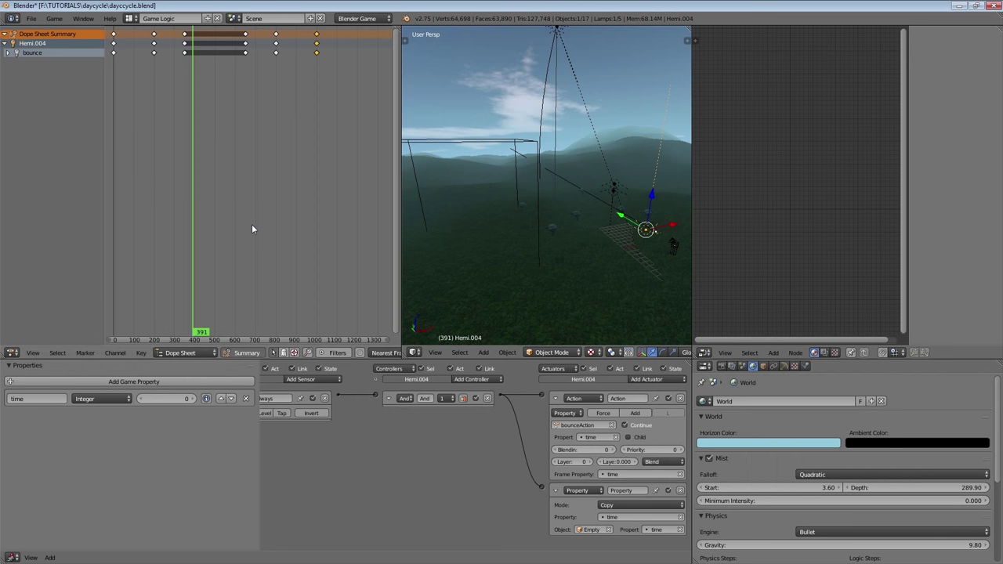
key(shift+Left)
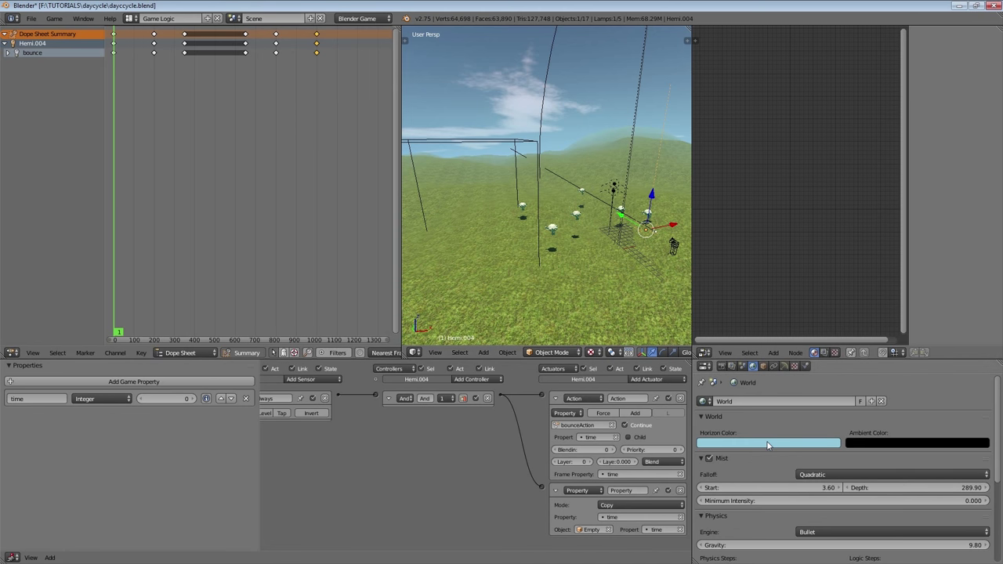
key(i)
- Change the world's horizon color to a pale yellow at frame 200 and keyframe it
scroll(192, 83, up, 3)
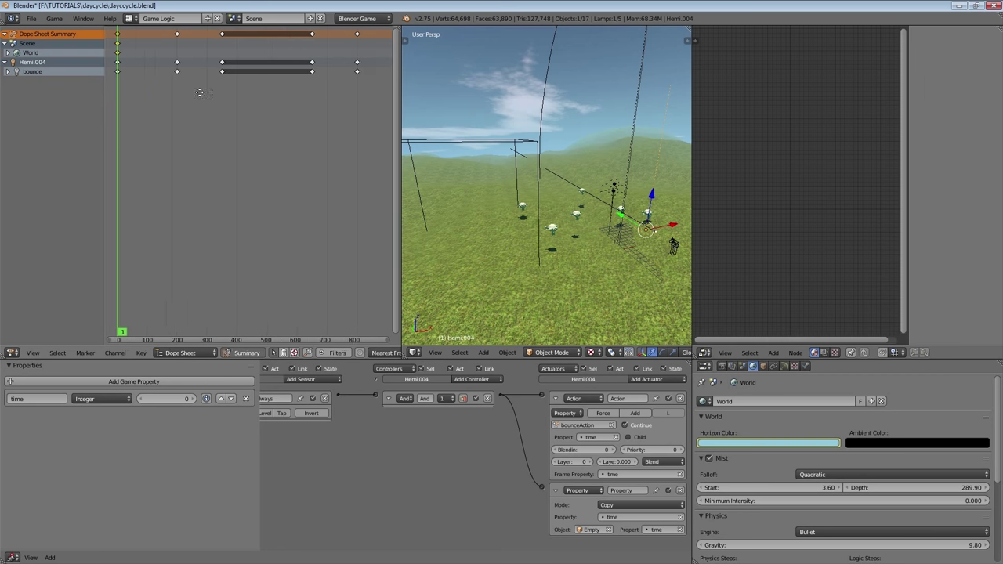
scroll(159, 106, up, 1)
drag(159, 95, 187, 72)
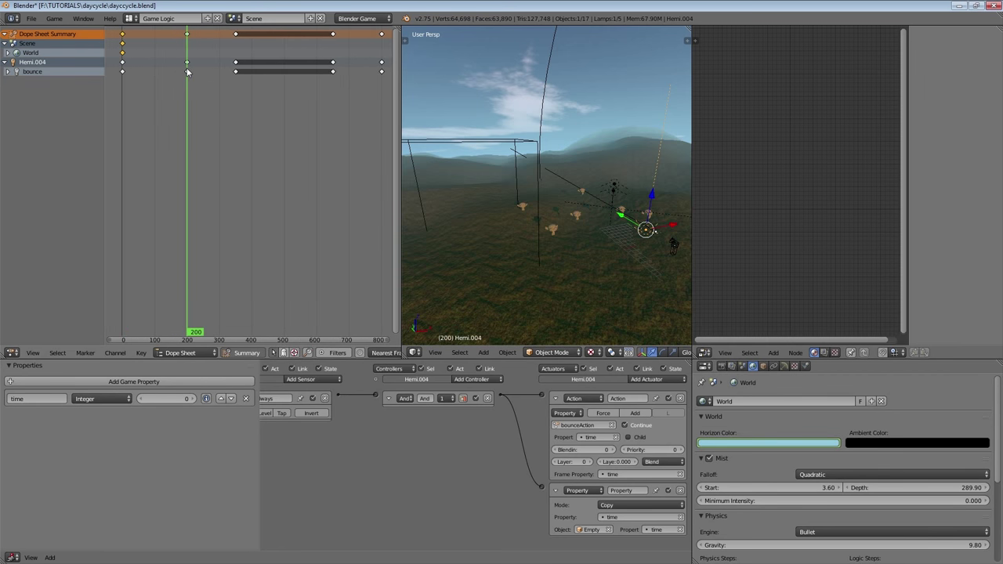
click(803, 443)
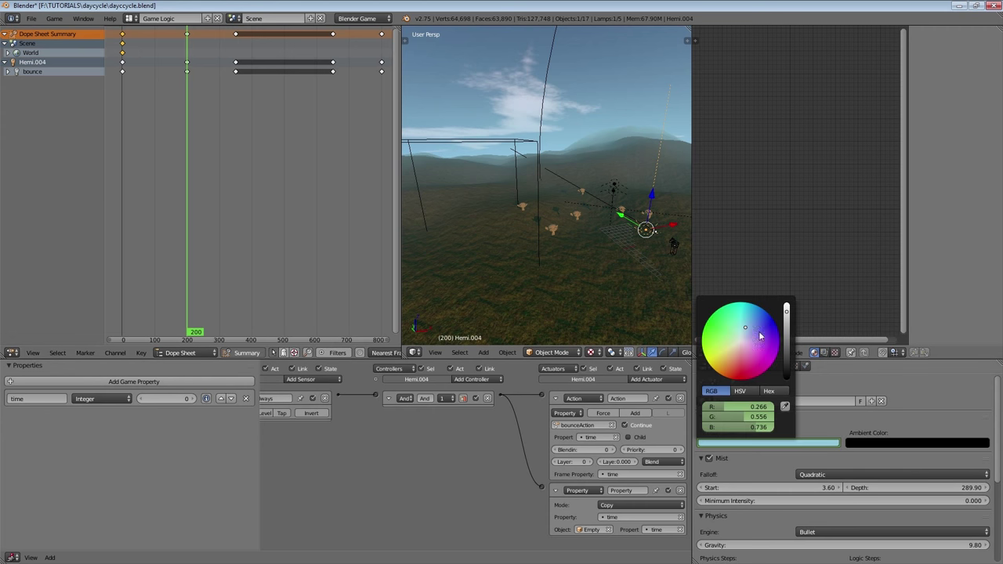
click(735, 336)
drag(731, 344, 728, 354)
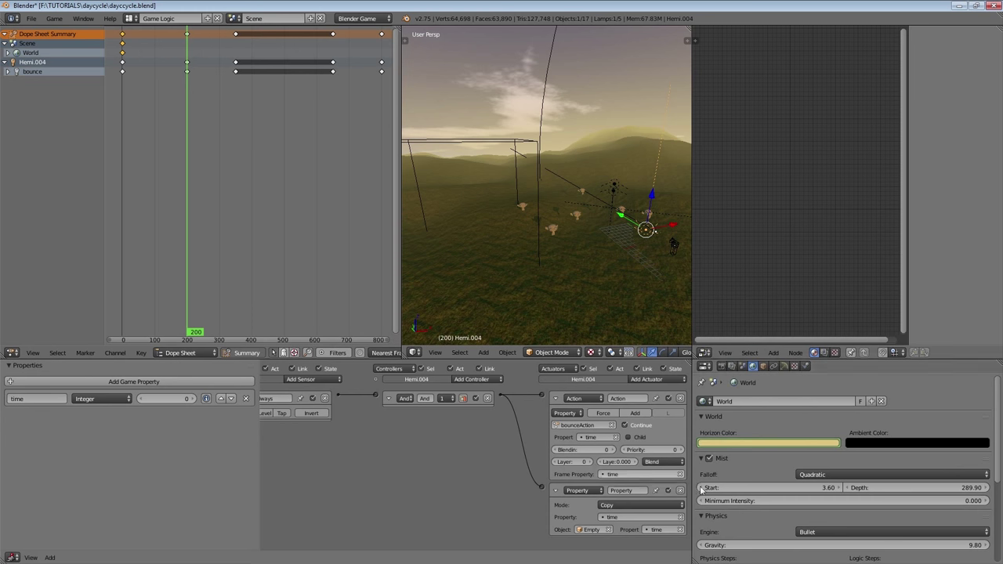
- Scrub to frame 303, darken the world's horizon color to near black and keyframe it
click(234, 73)
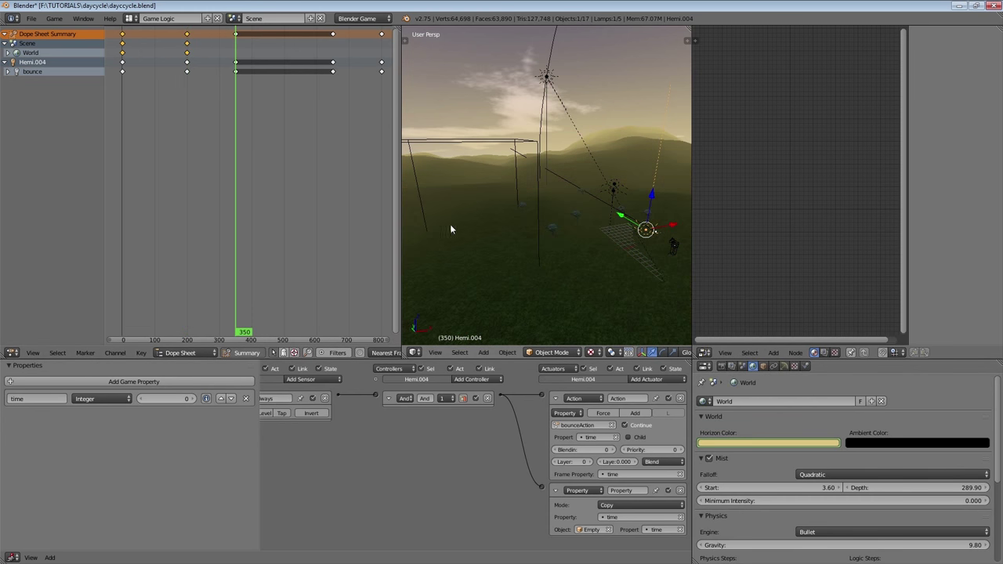
key(Left)
key(Left)
key(Left)
key(Left)
key(Left)
key(Left)
key(Left)
key(Left)
key(Left)
key(Left)
key(Left)
key(Left)
key(Left)
key(Left)
key(Left)
key(Left)
key(Left)
key(Left)
key(Left)
key(Left)
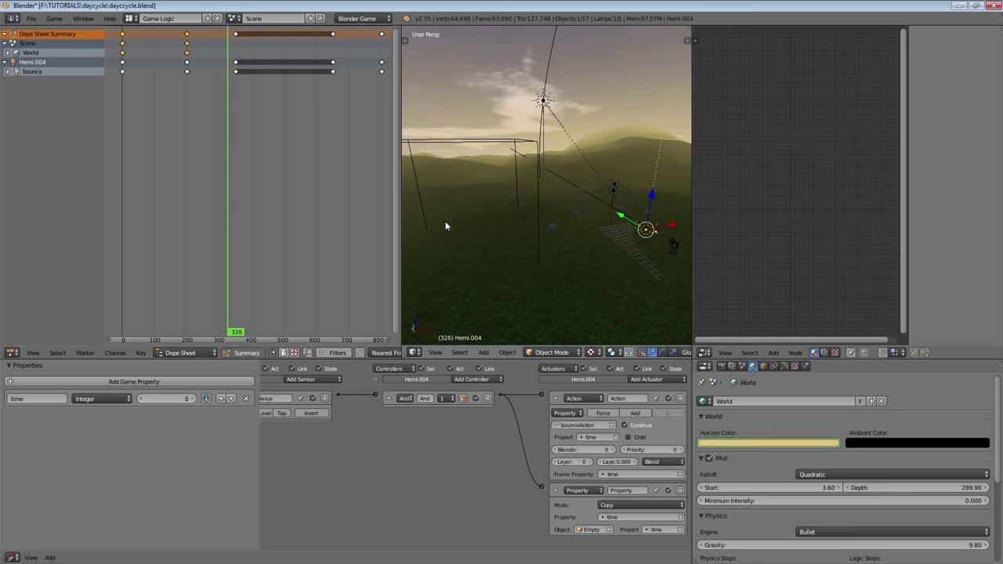
key(Left)
key(Left)
key(Left)
key(Left)
key(Left)
key(Left)
key(Left)
key(Left)
key(Left)
key(Left)
key(Left)
key(Left)
key(Left)
key(Left)
key(Left)
key(Left)
key(Left)
key(Left)
key(Left)
key(Left)
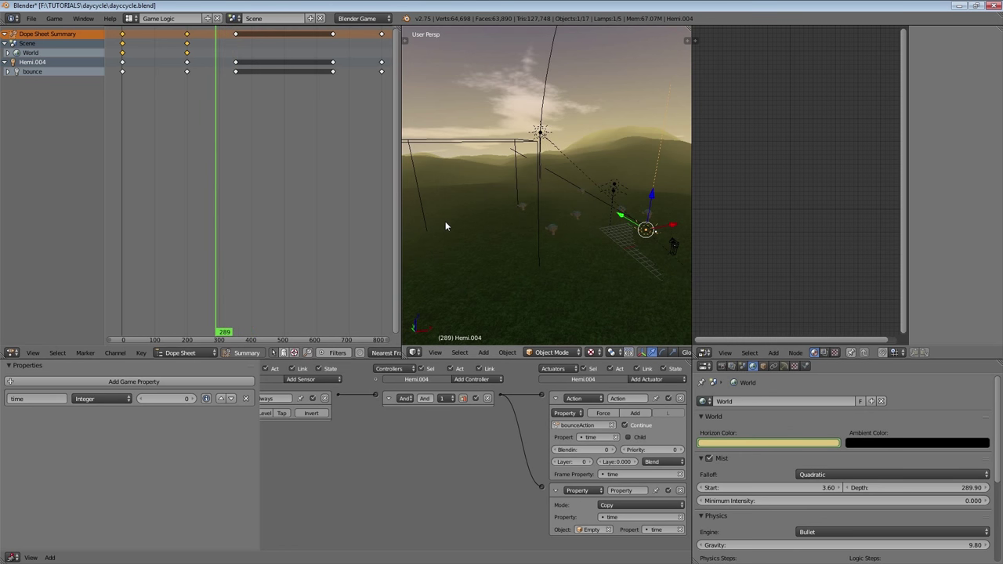
key(Right)
key(Right)
key(Right)
key(Right)
key(Right)
key(Right)
key(Right)
key(Right)
key(Right)
key(Right)
key(Right)
key(Right)
key(Right)
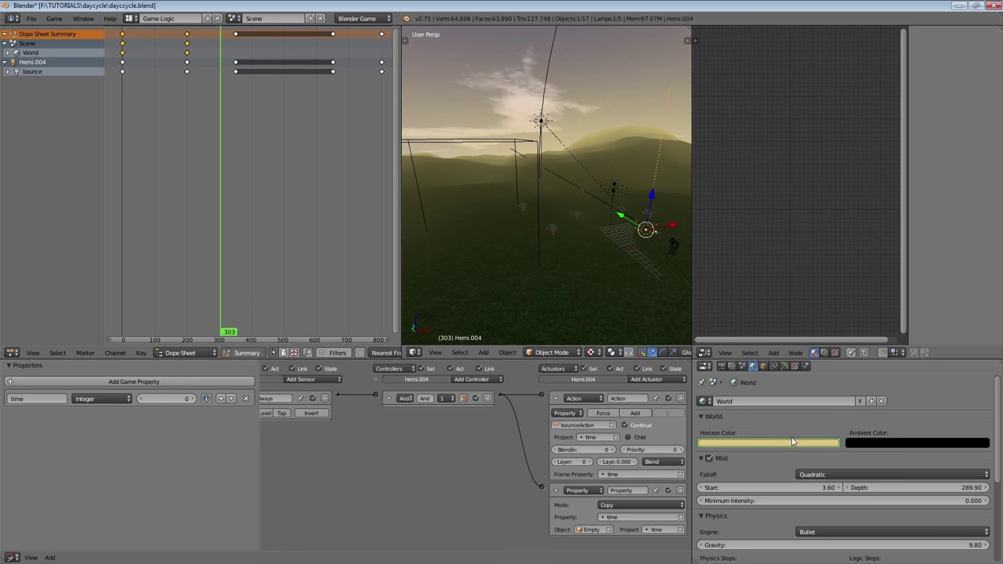
click(783, 443)
drag(786, 322, 786, 372)
click(761, 446)
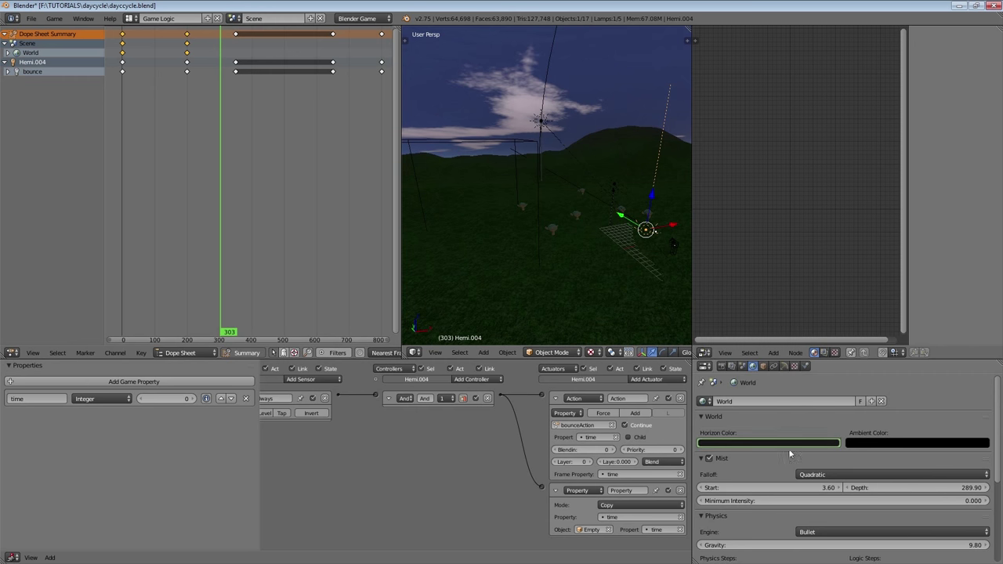
- Move the dark horizon color keyframe to frame 300
middle_drag(250, 89, 241, 87)
key(a)
key(b)
drag(202, 30, 220, 56)
key(g)
click(223, 71)
middle_drag(224, 67, 207, 75)
scroll(207, 75, up, 3)
key(Left)
key(Left)
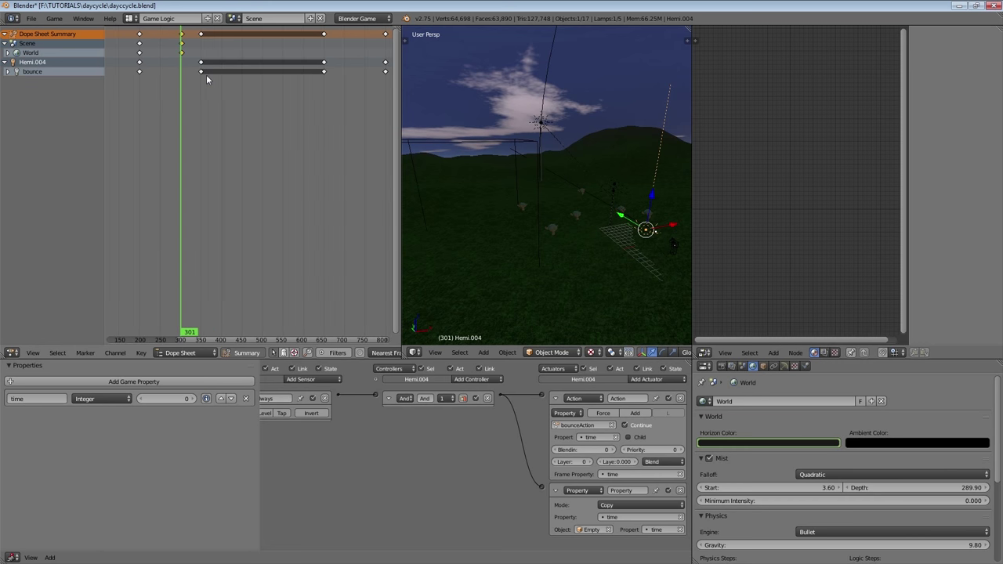
key(g)
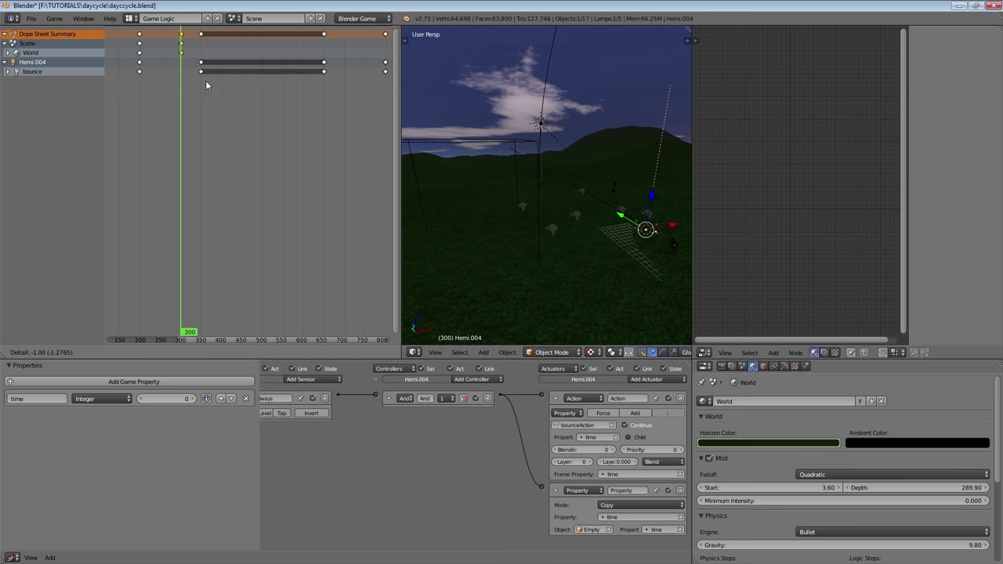
click(206, 81)
scroll(199, 82, up, 5)
key(g)
click(197, 82)
- Duplicate the dark horizon color keyframe to frame 700
scroll(196, 82, down, 6)
scroll(243, 103, down, 2)
key(shift+d)
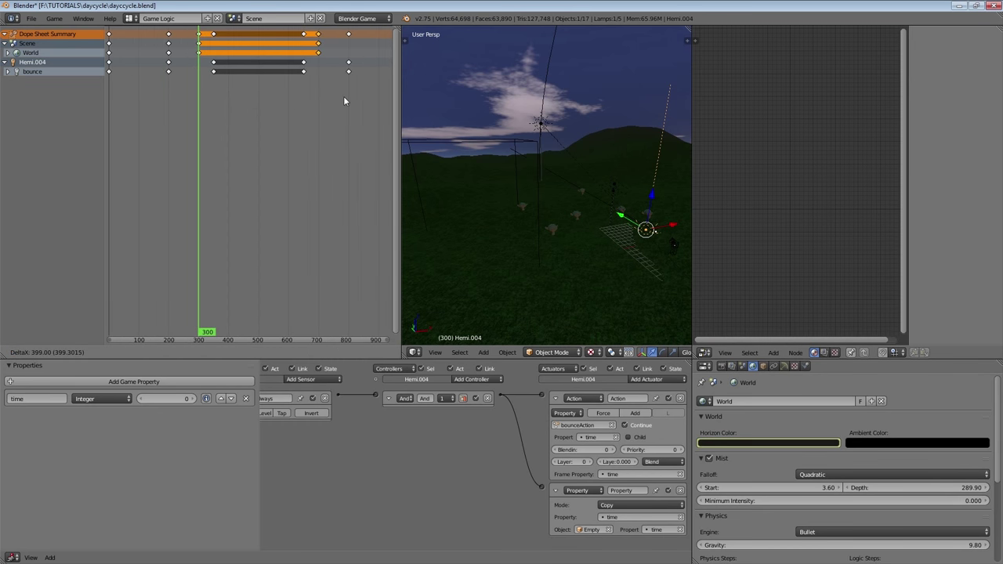
click(343, 96)
scroll(332, 73, up, 2)
click(351, 76)
key(Right)
key(Right)
key(Right)
key(Right)
key(Right)
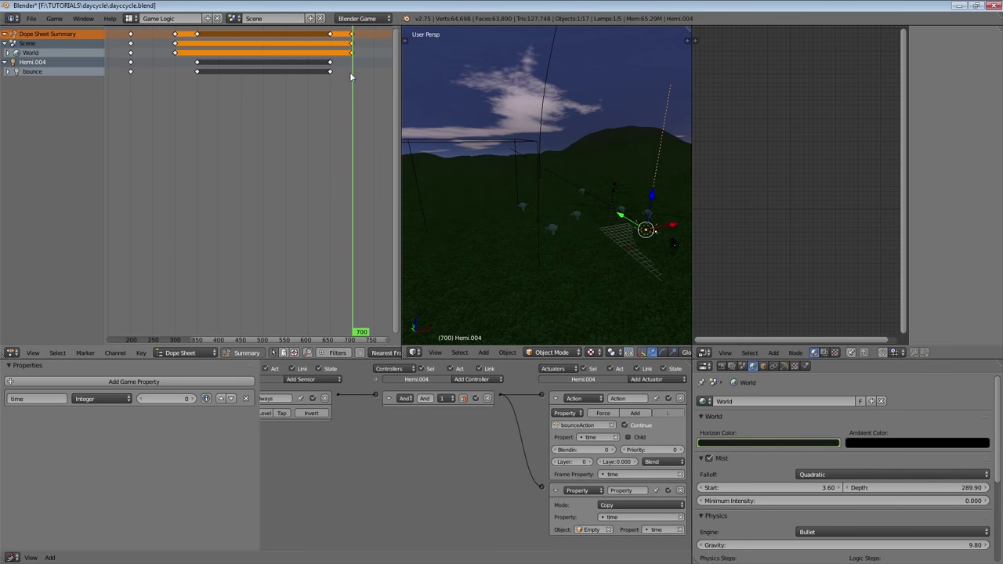
- Duplicate the yellow horizon color keyframe from frame 200 to about frame 800
scroll(312, 68, down, 3)
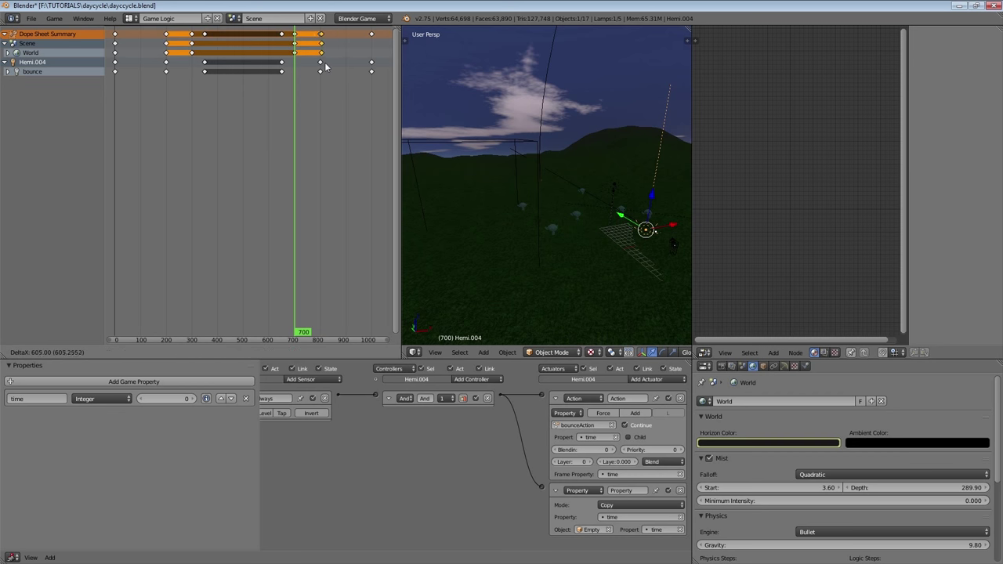
click(319, 85)
scroll(334, 76, down, 1)
- Duplicate the first blue horizon color keyframe and align the copy at frame 1000
scroll(334, 78, down, 2)
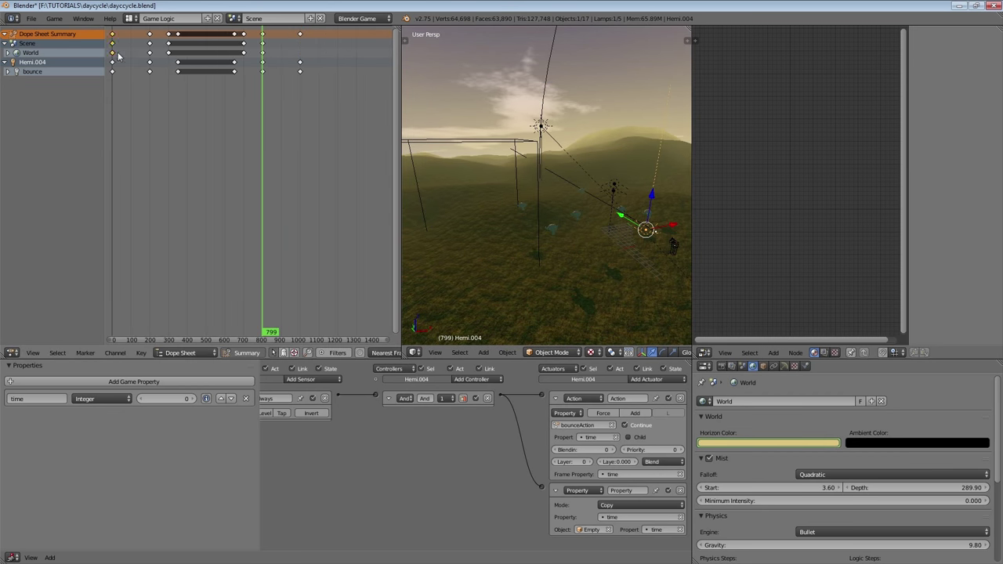
click(310, 82)
scroll(308, 81, up, 10)
key(g)
click(271, 68)
scroll(271, 86, down, 8)
scroll(210, 156, down, 4)
- Play the animation briefly from the start to check the horizon color
click(152, 122)
key(alt+a)
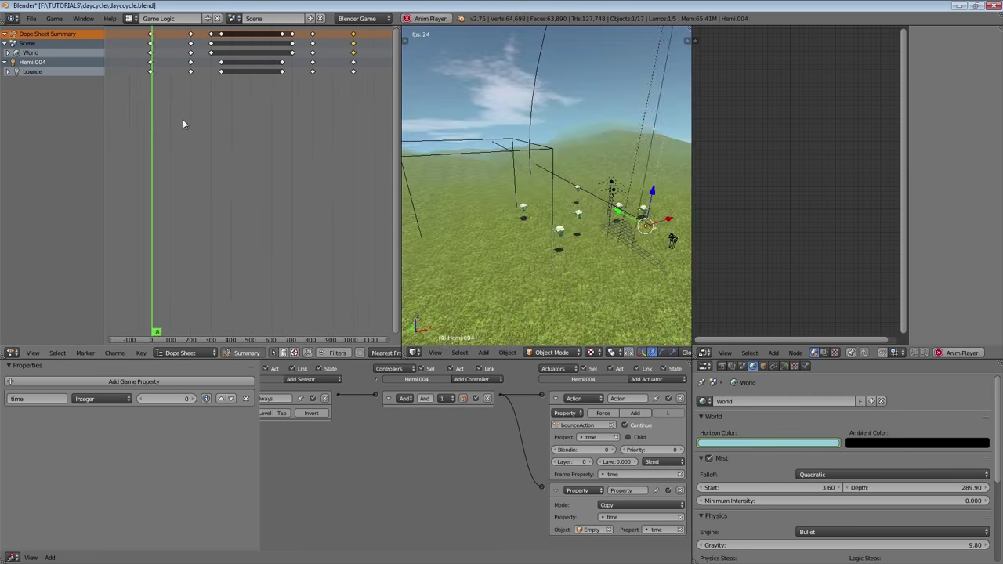
key(Escape)
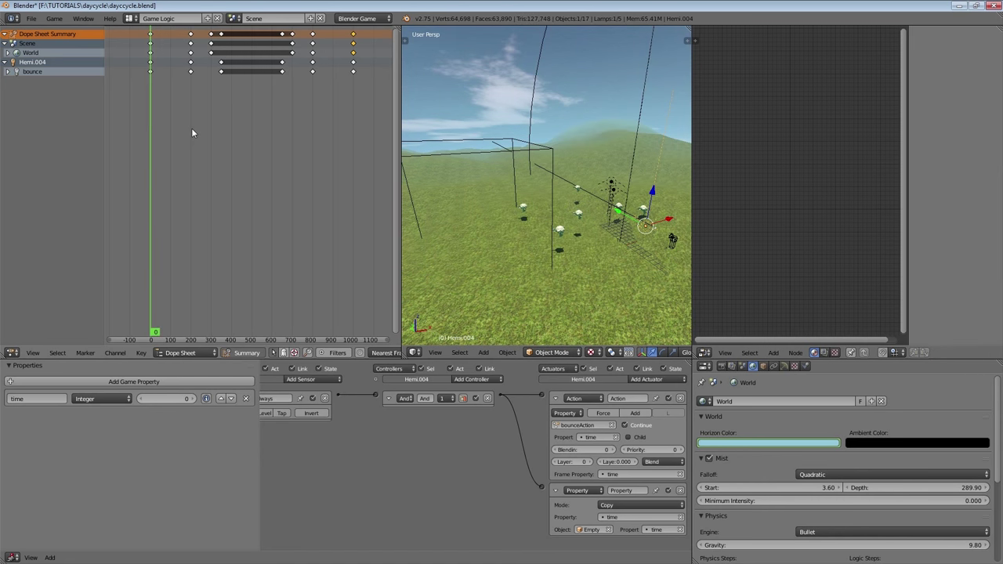
- Keyframe the mist depth at frame 200, and lower it to 225.10 with another keyframe at frame 300
mouse_move(174, 91)
mouse_down()
mouse_move(207, 91)
mouse_move(192, 95)
mouse_up()
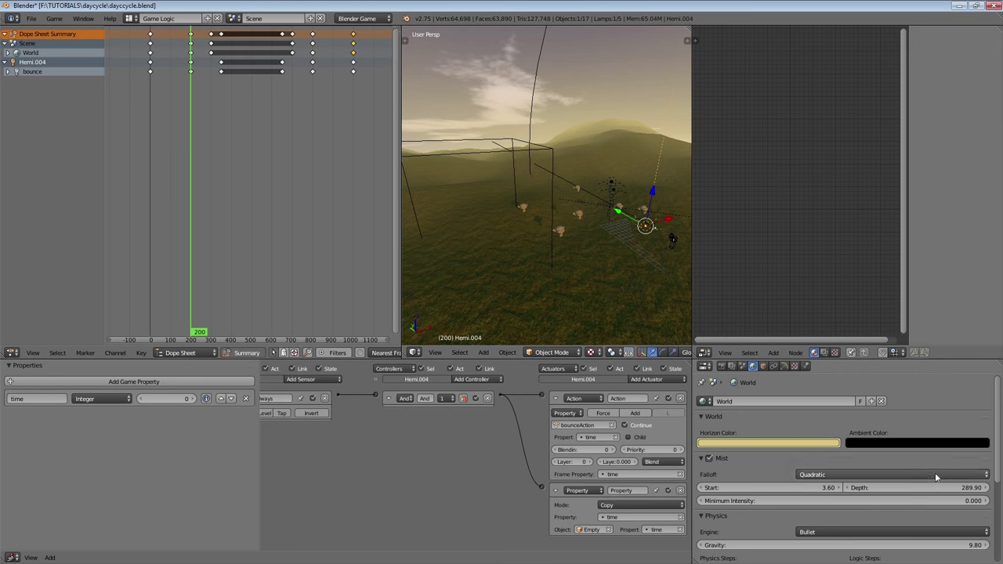
key(i)
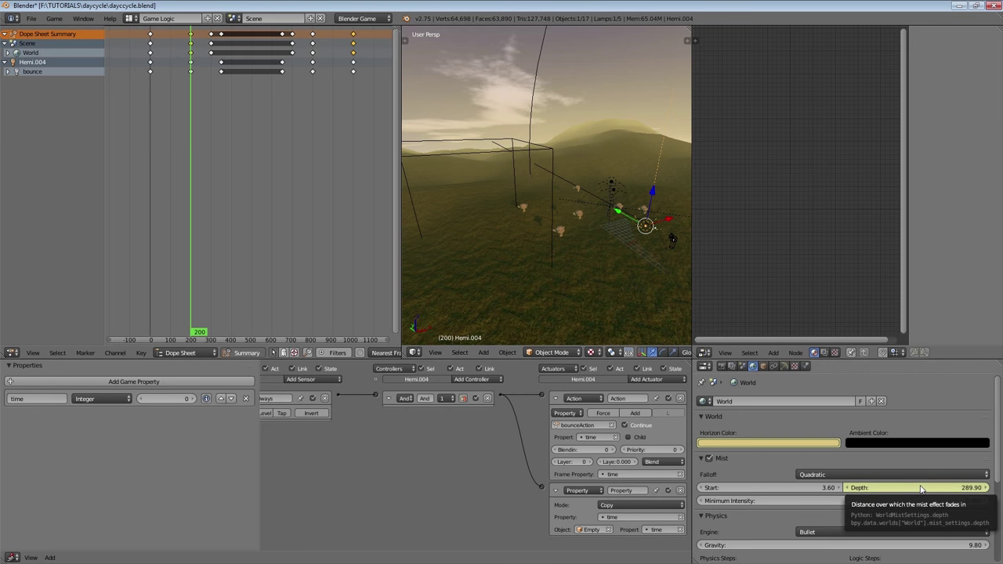
key(Up)
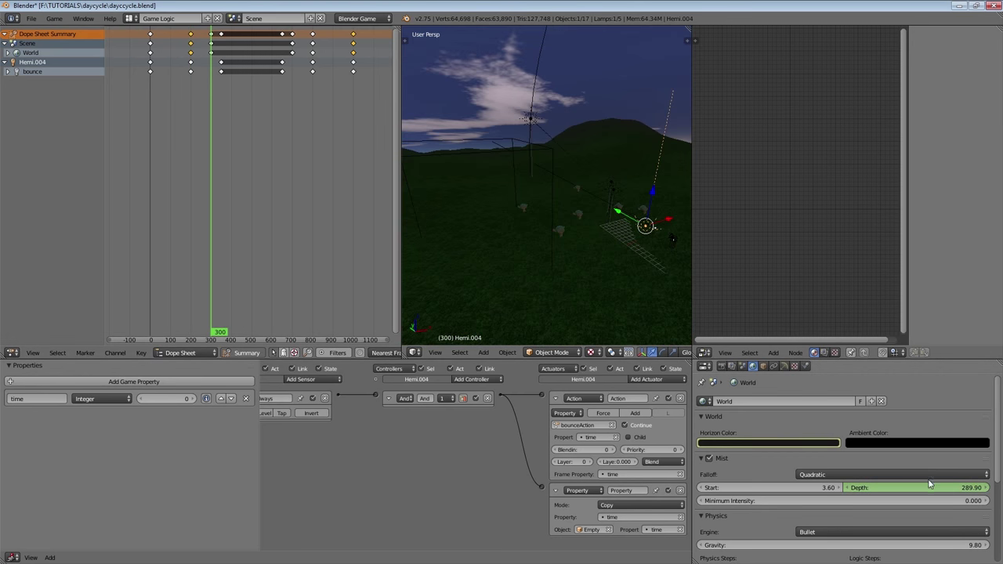
mouse_move(934, 489)
mouse_down()
mouse_move(871, 487)
mouse_move(932, 492)
mouse_up()
key(i)
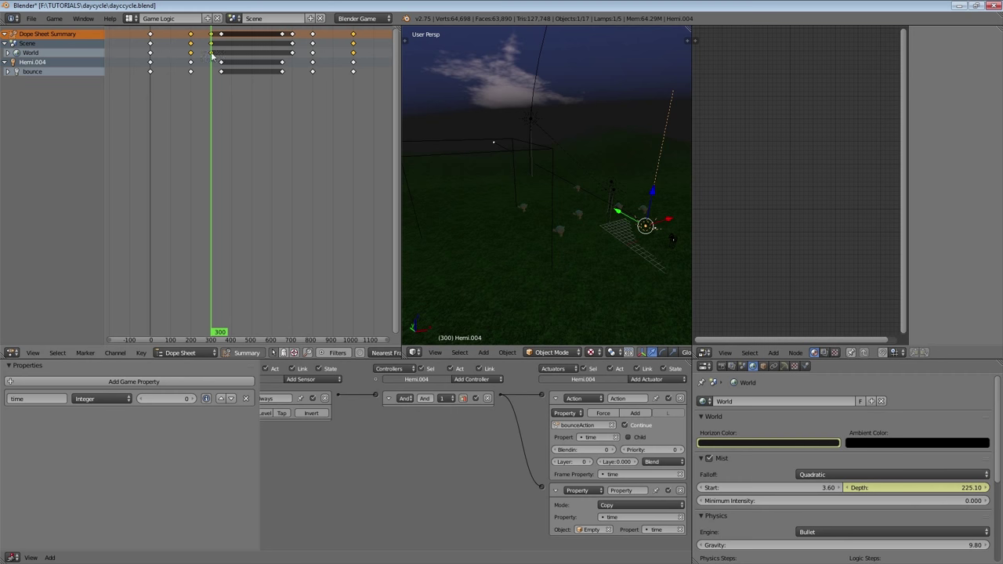
- Duplicate the world's keyframes at frame 300 and align the copy at frame 700
scroll(227, 68, up, 2)
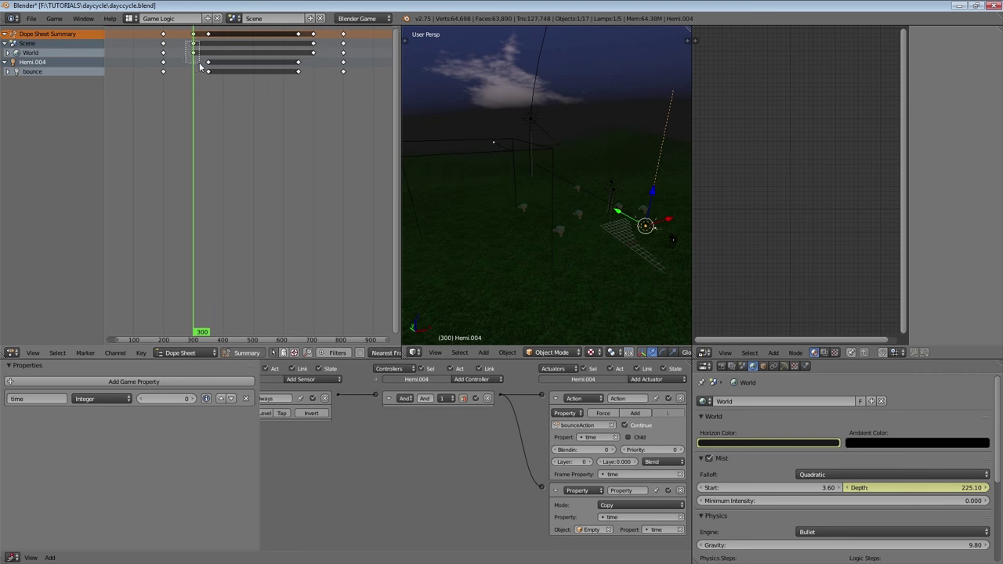
right_click(197, 55)
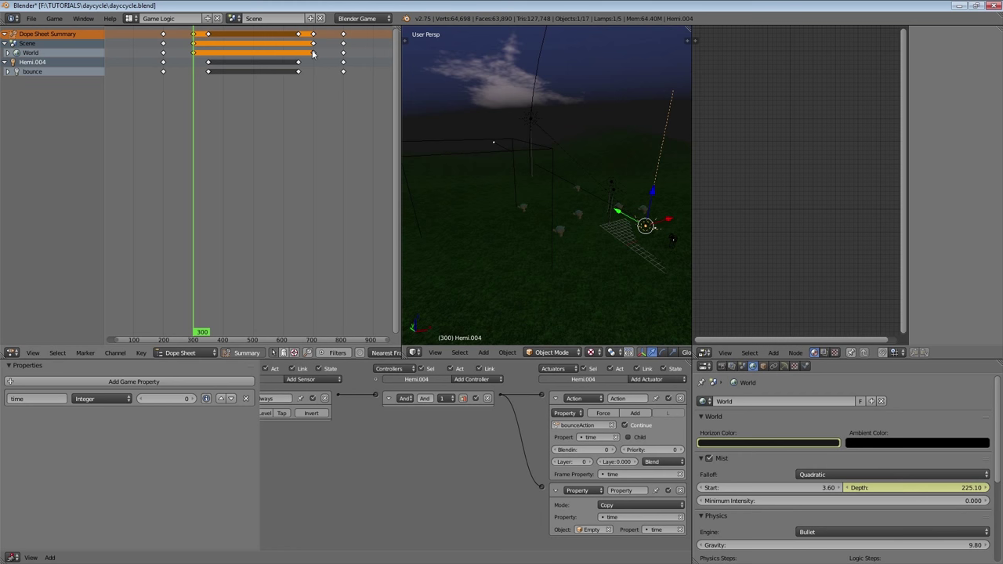
key(g)
click(127, 54)
middle_drag(308, 86, 236, 87)
scroll(236, 87, up, 15)
key(g)
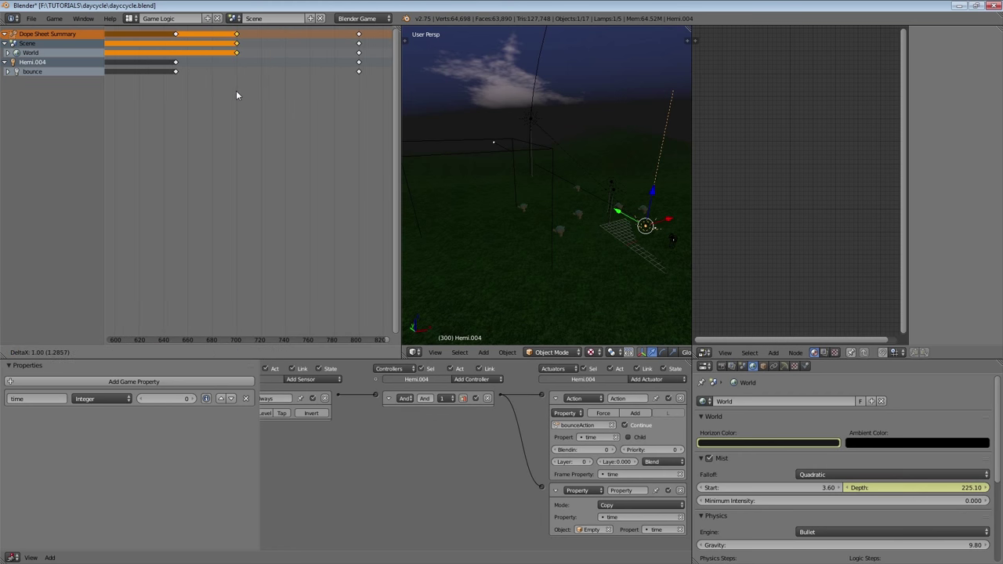
key(Escape)
- Duplicate the world's keyframes at frame 200 and align the copy with the existing keyframes at about frame 800
key(Home)
middle_drag(176, 88, 205, 88)
key(b)
drag(108, 40, 126, 55)
key(shift+d)
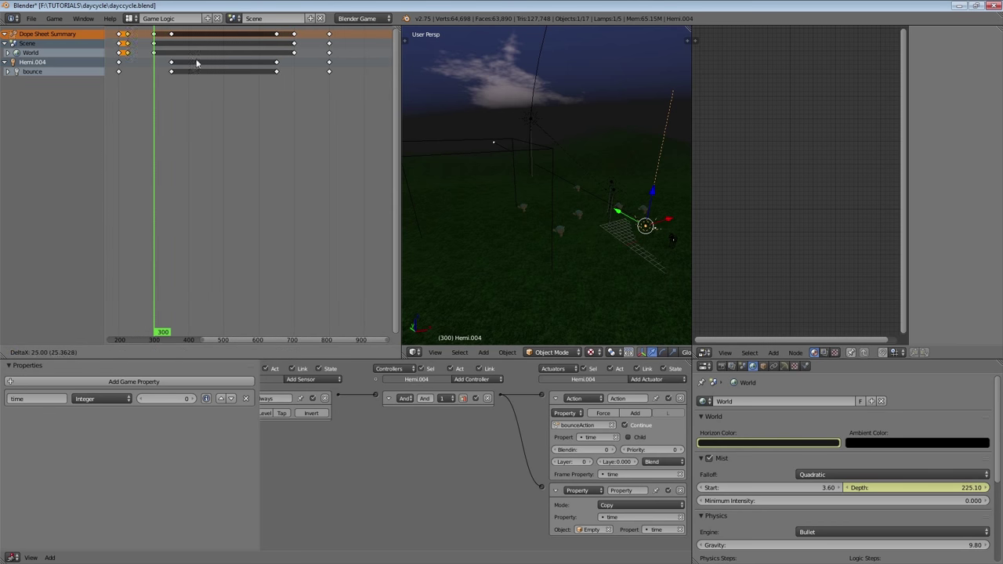
click(337, 65)
middle_drag(332, 76, 257, 84)
scroll(255, 84, up, 10)
key(g)
click(295, 66)
key(a)
scroll(233, 104, down, 15)
scroll(243, 108, down, 3)
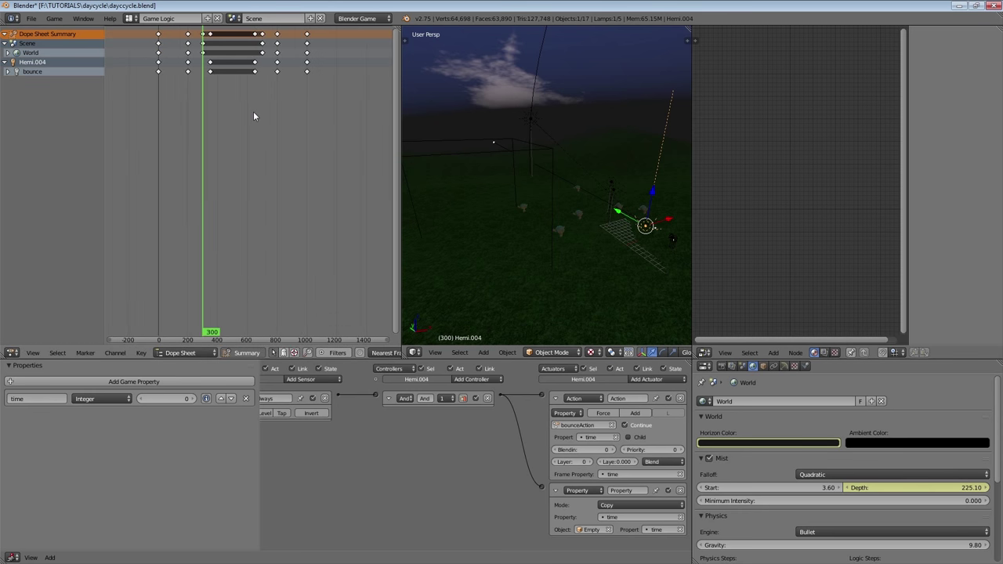
- Return to frame 1, select the Empty, add an Action actuator and link the Always sensor's controller to it
key(shift+Left)
right_click(495, 148)
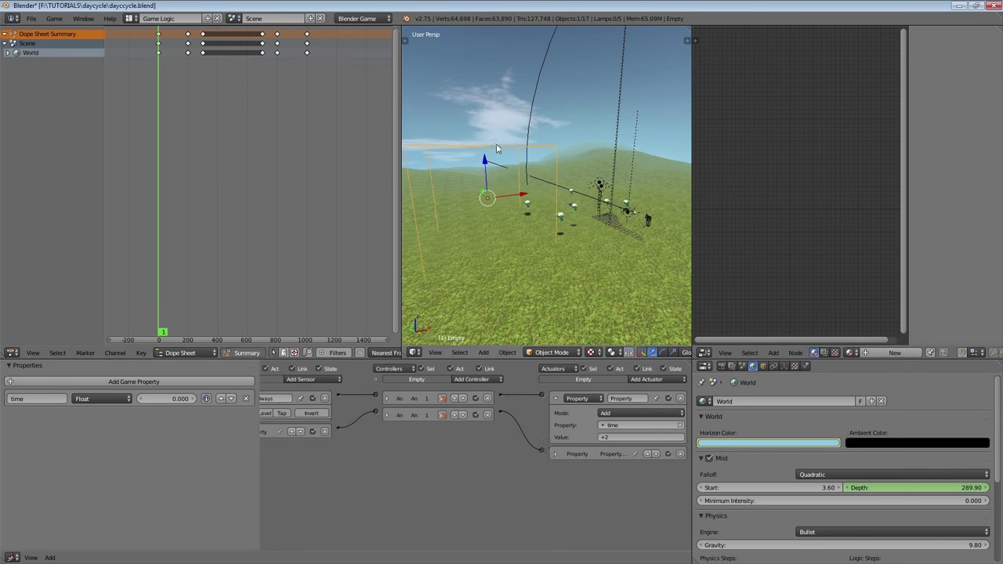
click(639, 381)
click(647, 391)
middle_drag(489, 412, 542, 408)
scroll(398, 416, down, 2)
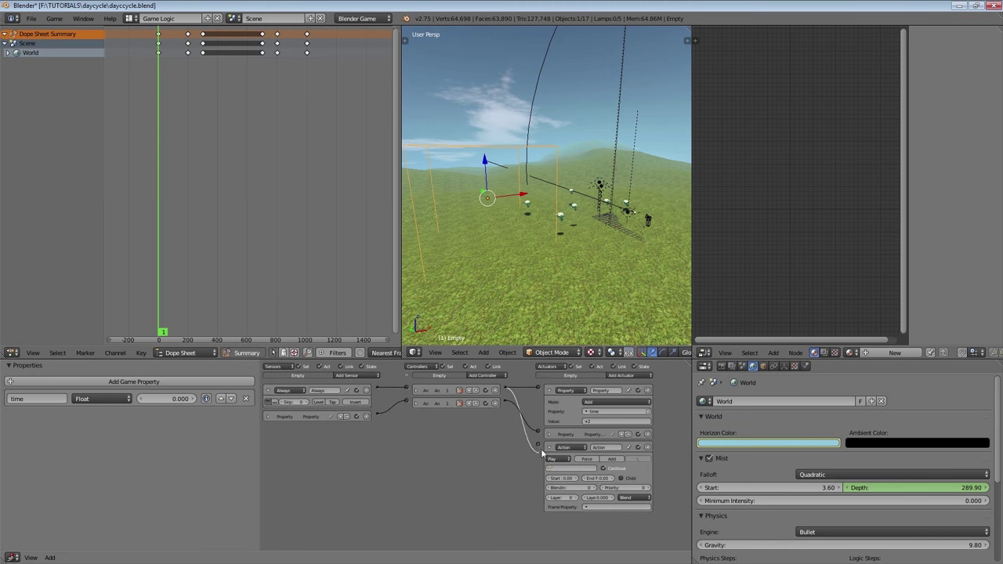
- Assign WorldAction.001 to the Empty's Action actuator and play it in Property mode using the time property
click(558, 470)
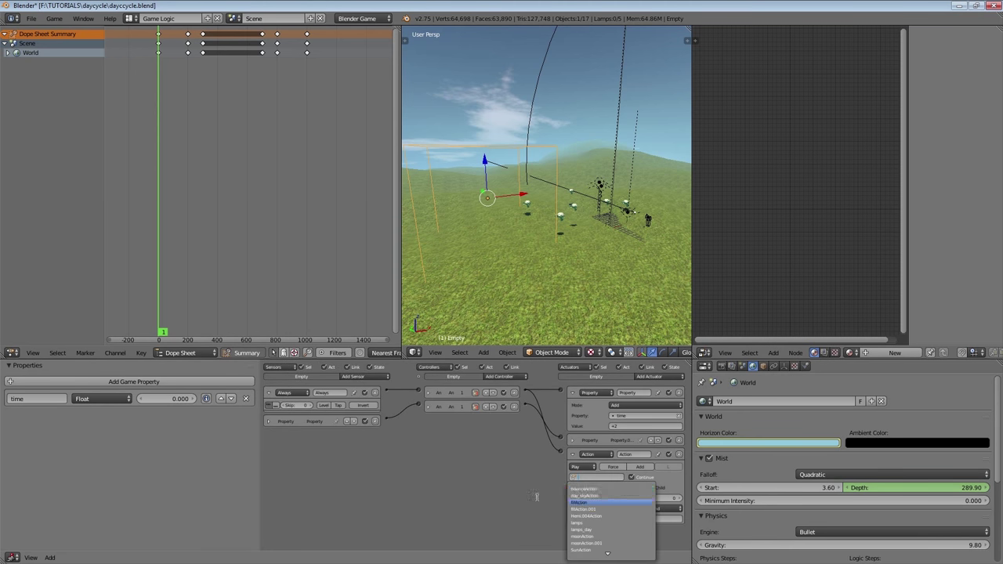
key(ctrl+Up)
scroll(509, 436, up, 2)
click(752, 199)
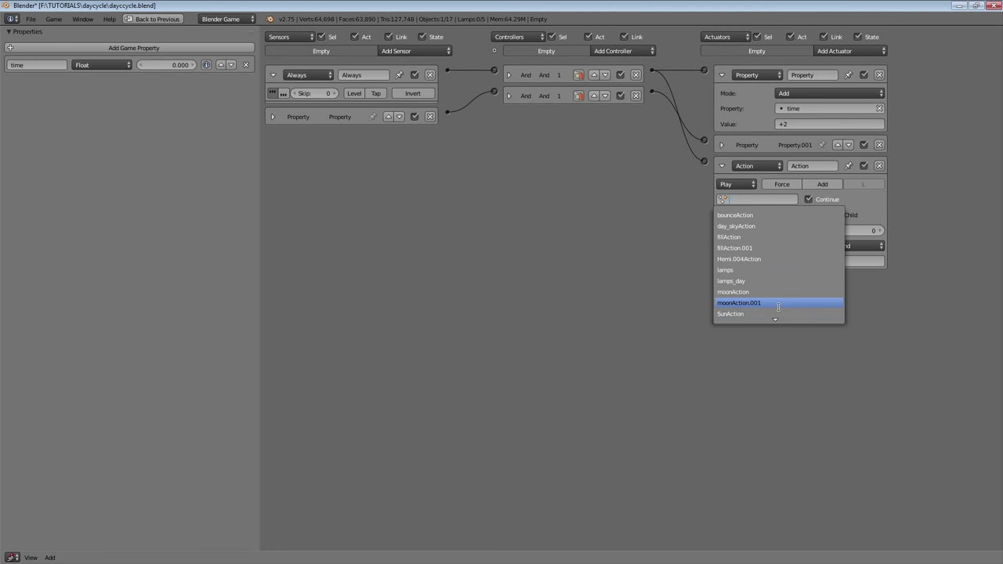
scroll(761, 317, down, 4)
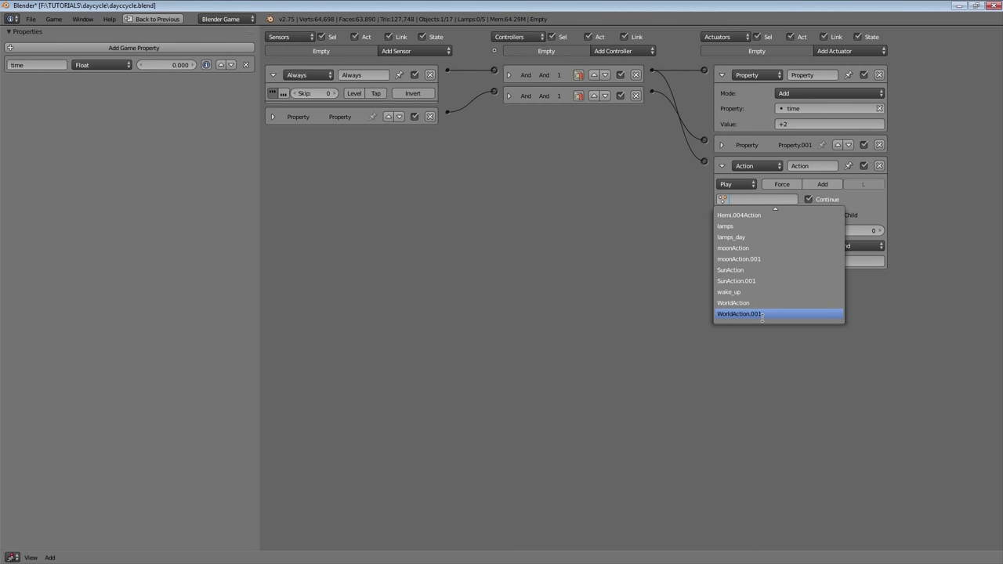
click(762, 314)
click(734, 185)
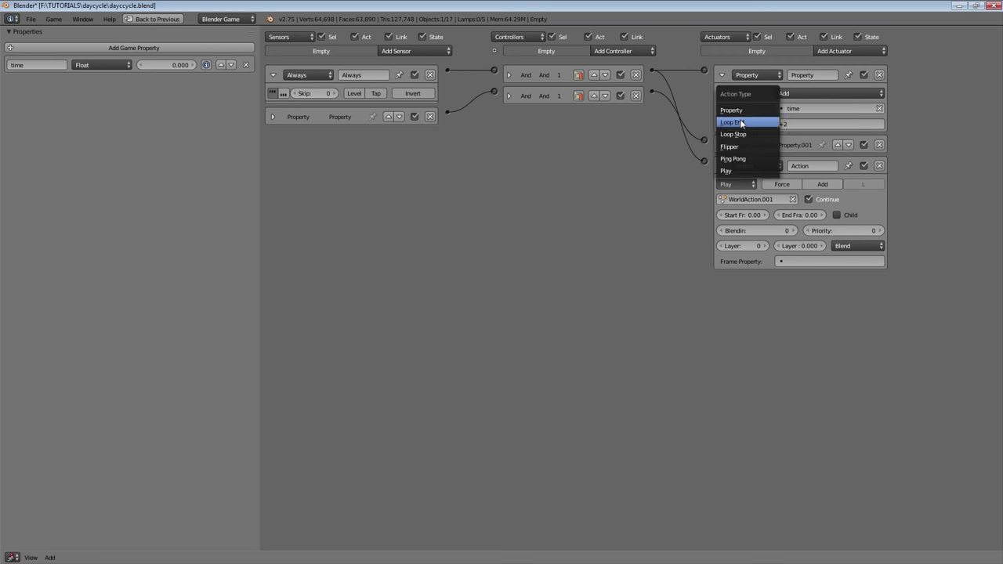
click(739, 110)
click(758, 213)
click(771, 231)
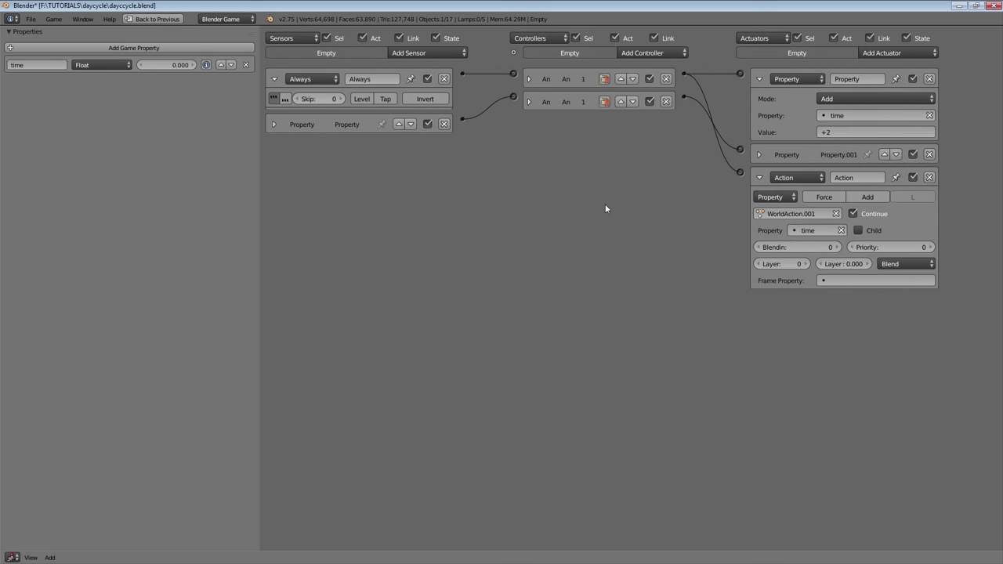
key(ctrl+Up)
- Select the sky Sphere and add a second material slot holding a new shadeless material
middle_drag(508, 251, 524, 241)
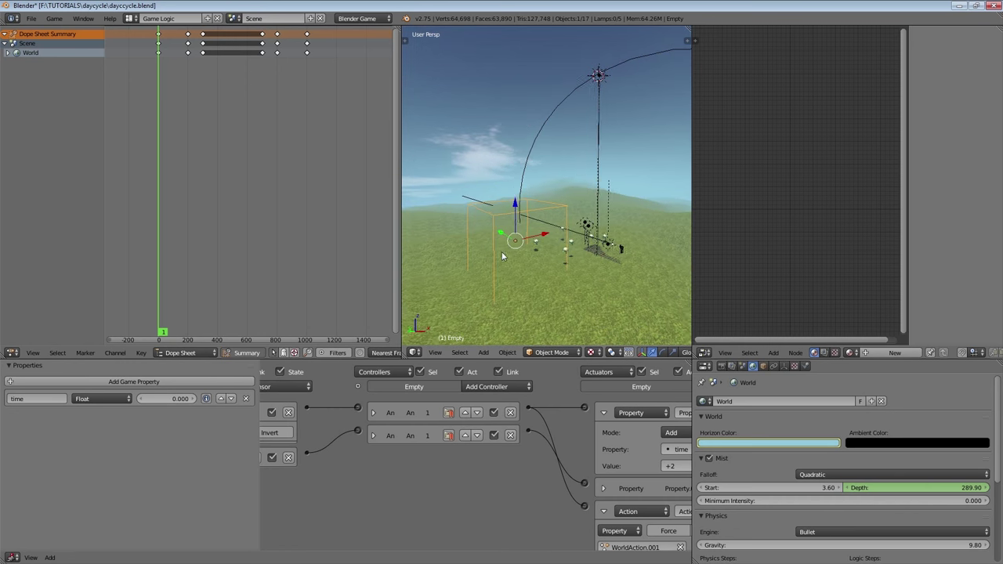
right_click(478, 128)
scroll(478, 130, down, 3)
middle_drag(479, 141, 490, 203)
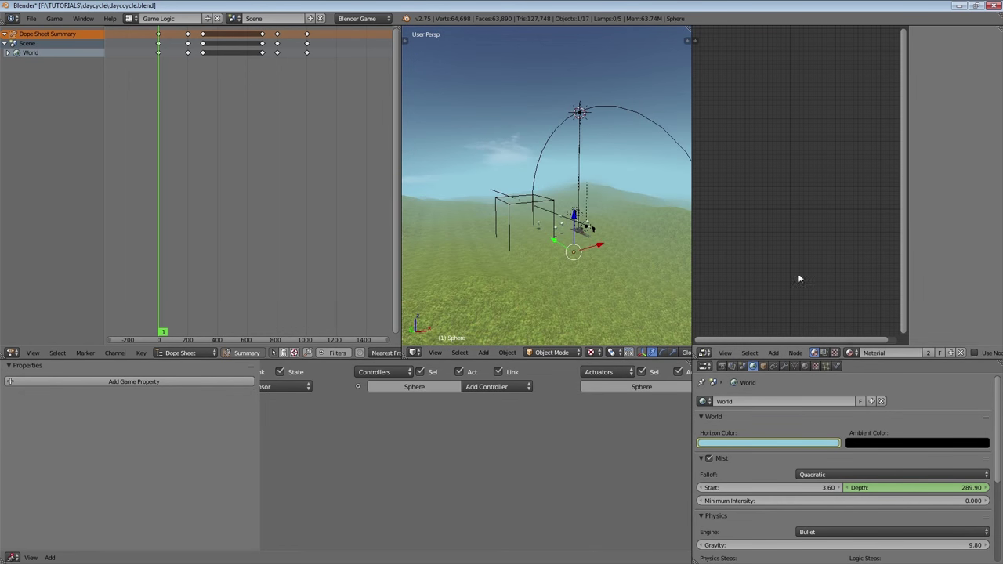
click(805, 366)
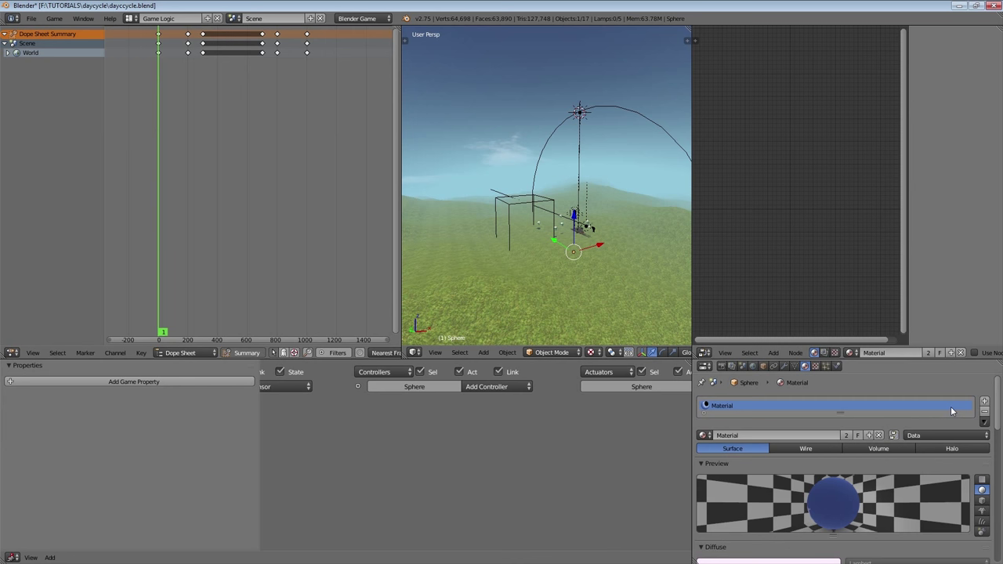
click(984, 403)
click(804, 460)
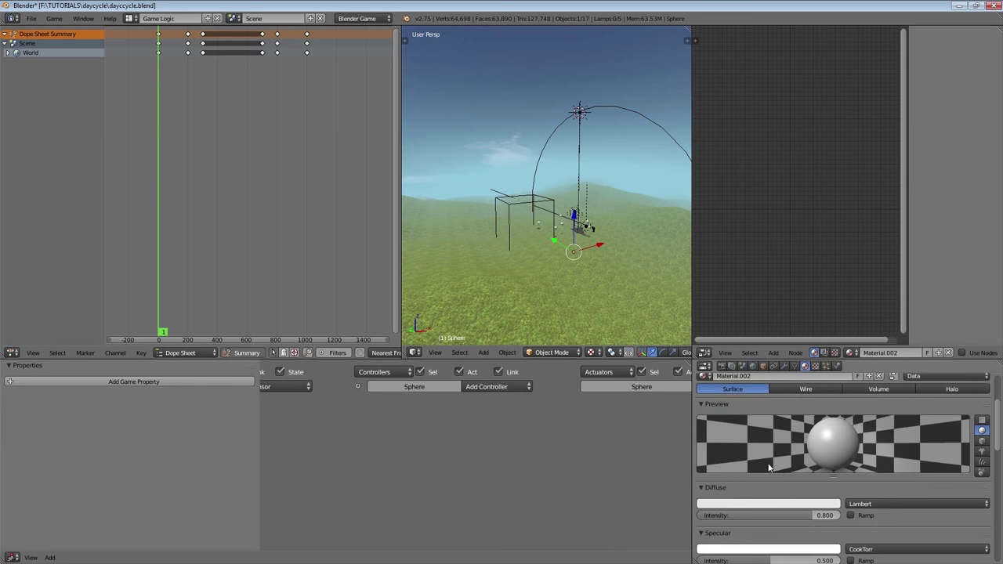
scroll(838, 508, down, 5)
scroll(855, 500, up, 6)
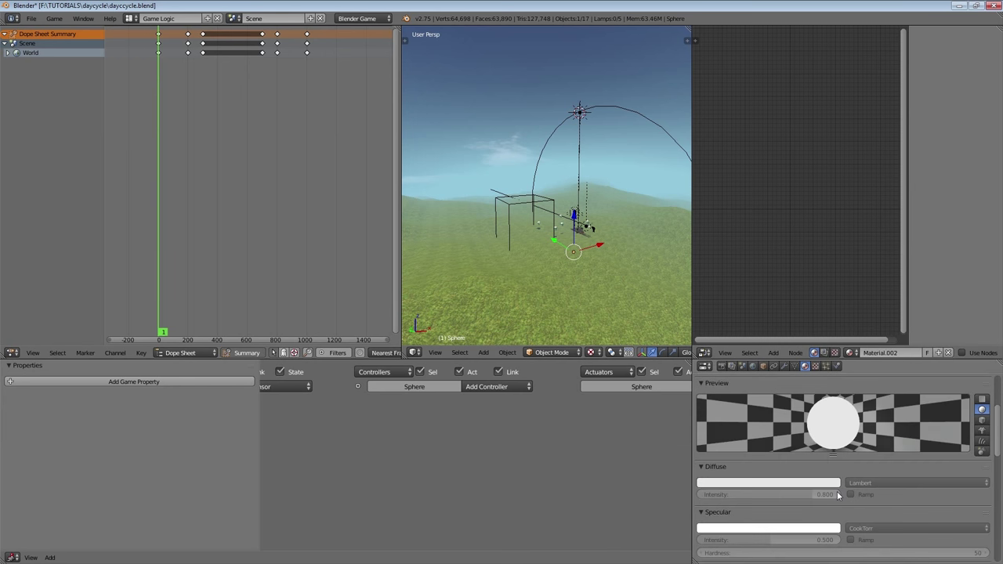
- Add a new image texture to Material.002 and load the existing weltall.png image into it
click(816, 366)
click(770, 480)
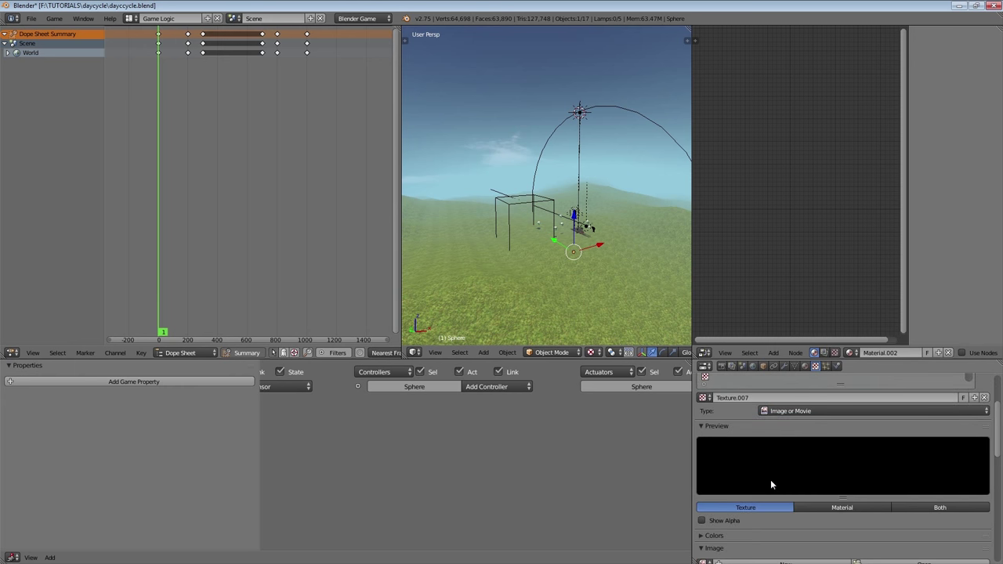
scroll(718, 472, down, 1)
click(703, 461)
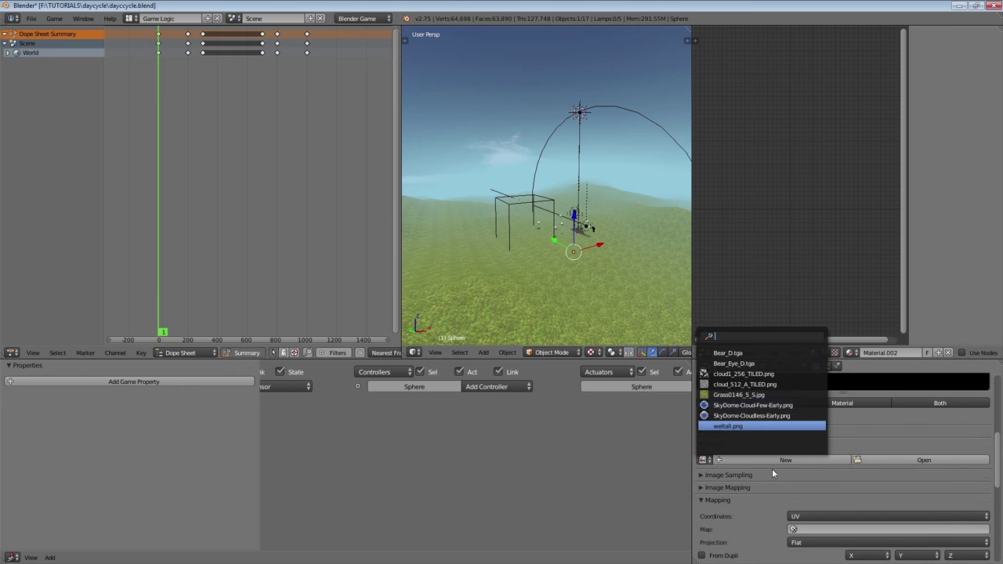
click(766, 427)
scroll(828, 469, up, 5)
scroll(833, 470, up, 4)
- Assign Material.002 to all faces of the sky Sphere and look over the starry dome
click(804, 365)
key(Tab)
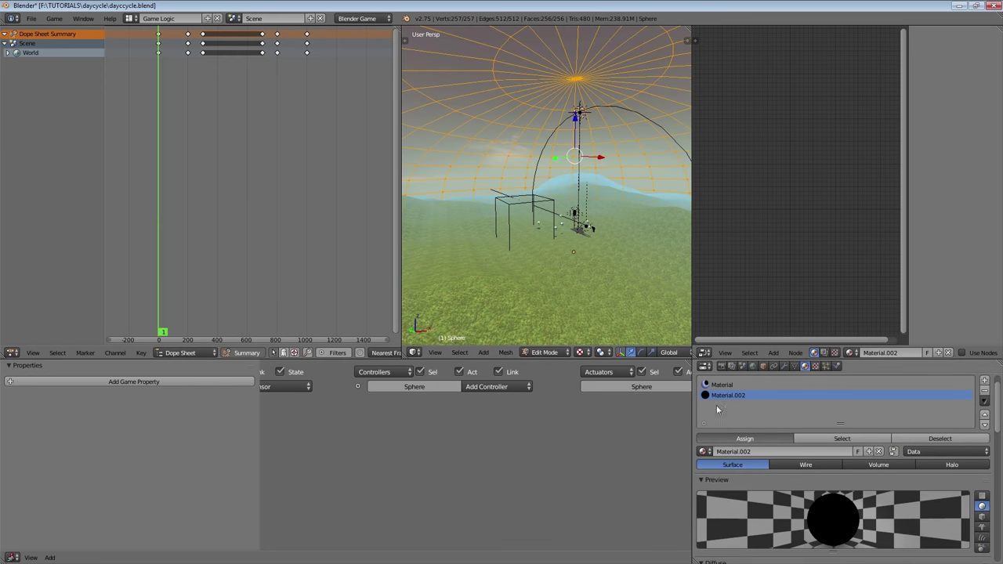
key(Tab)
mouse_move(528, 333)
middle_down()
mouse_move(536, 278)
mouse_move(559, 266)
mouse_move(542, 221)
mouse_move(555, 277)
middle_up()
scroll(546, 269, up, 3)
scroll(957, 461, down, 10)
scroll(958, 461, up, 10)
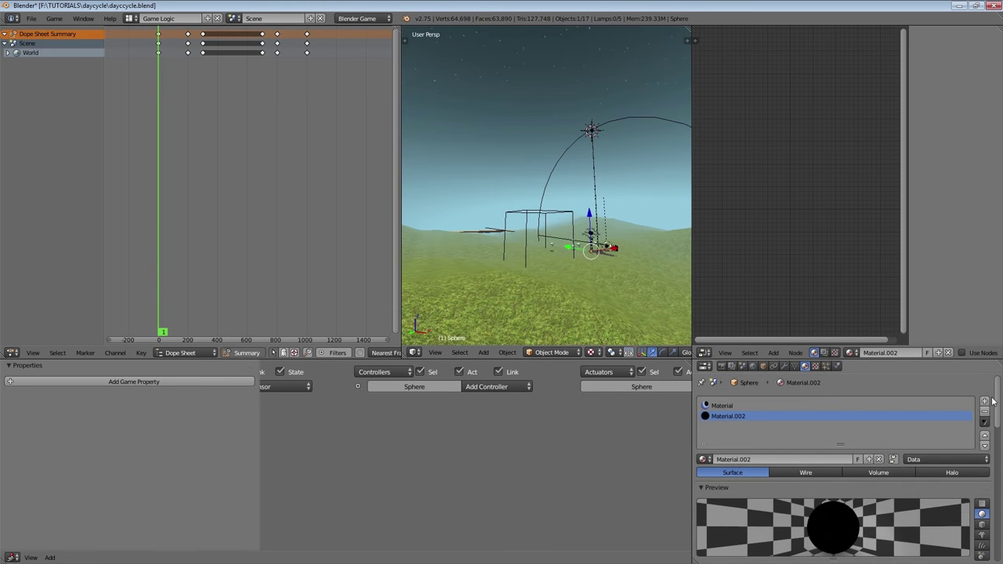
- Add a third material slot to the Sphere with a new material named skydome, and enable shader nodes for it
click(985, 401)
click(805, 459)
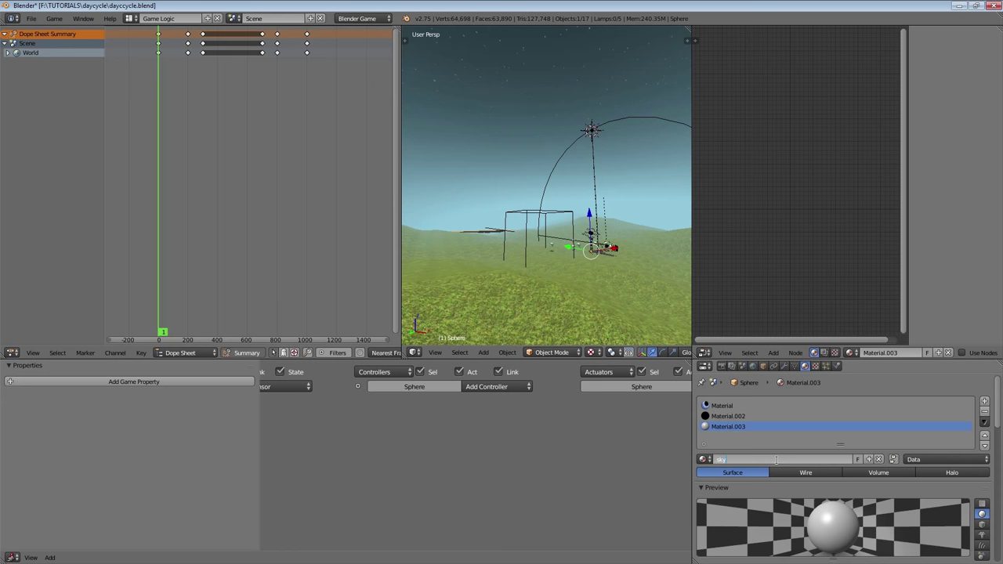
click(777, 460)
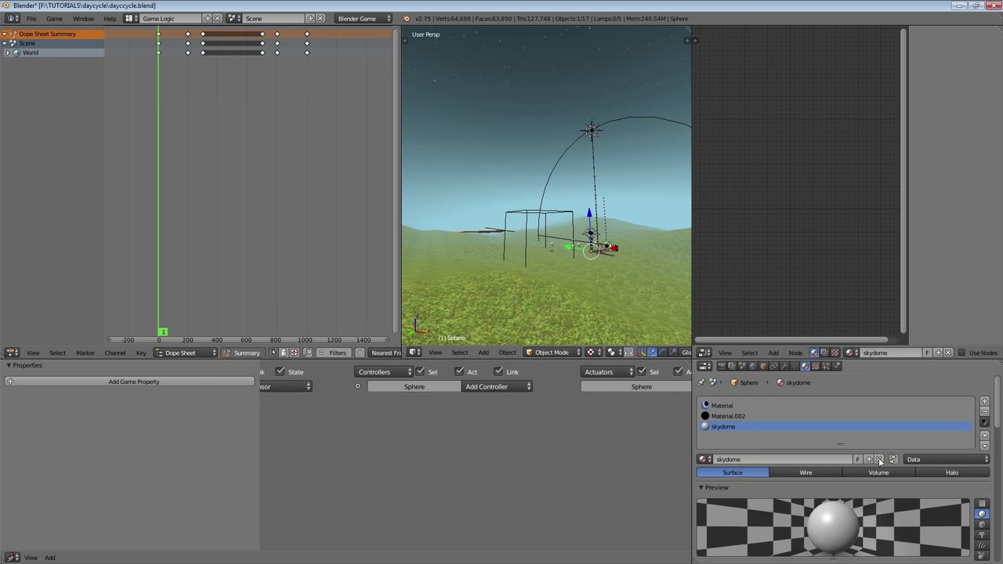
click(893, 460)
scroll(784, 228, up, 4)
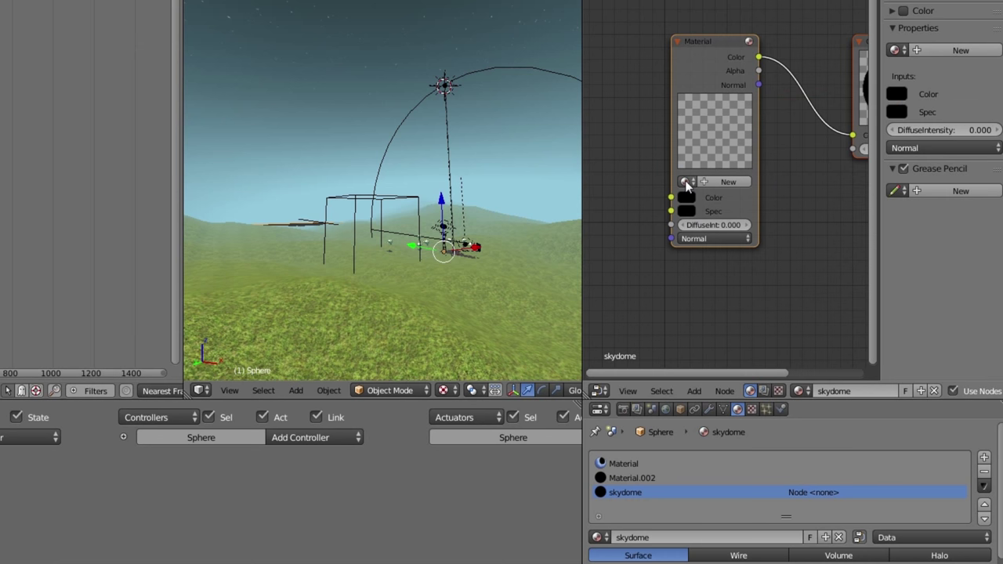
- Load Material into the skydome material node and assign skydome to all faces of the Sphere
click(685, 181)
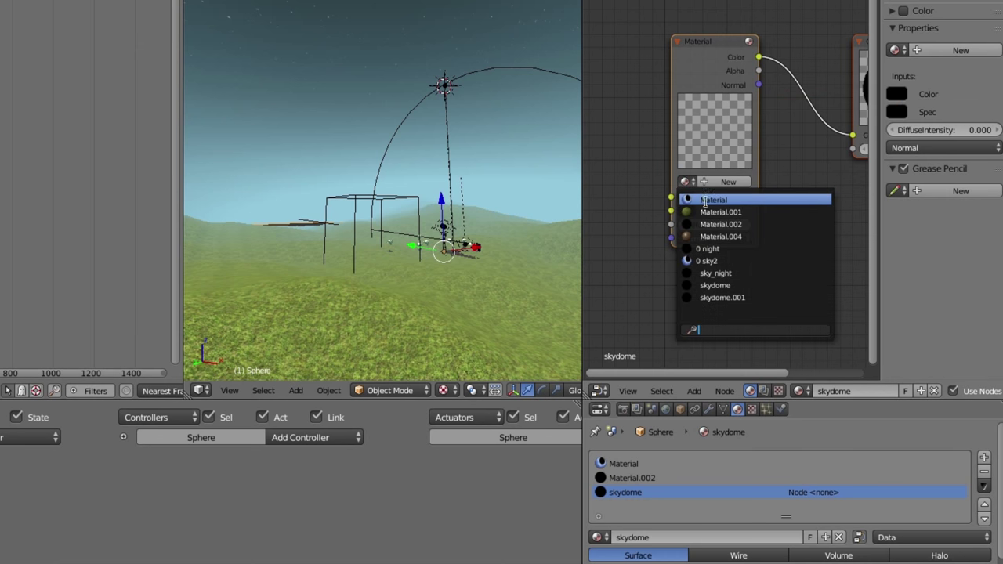
click(709, 200)
drag(698, 128, 663, 143)
key(Tab)
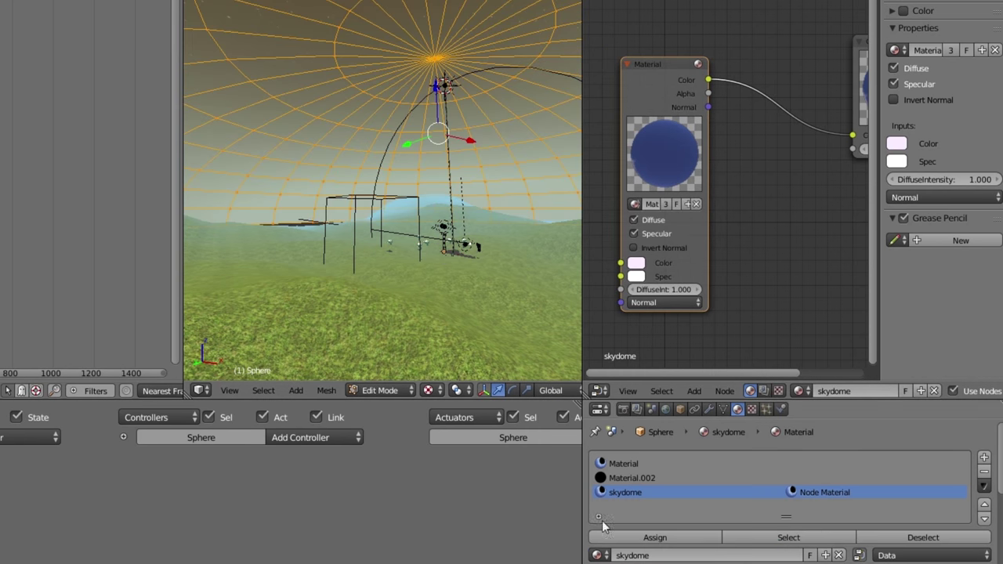
click(646, 545)
key(Tab)
middle_drag(390, 227, 360, 252)
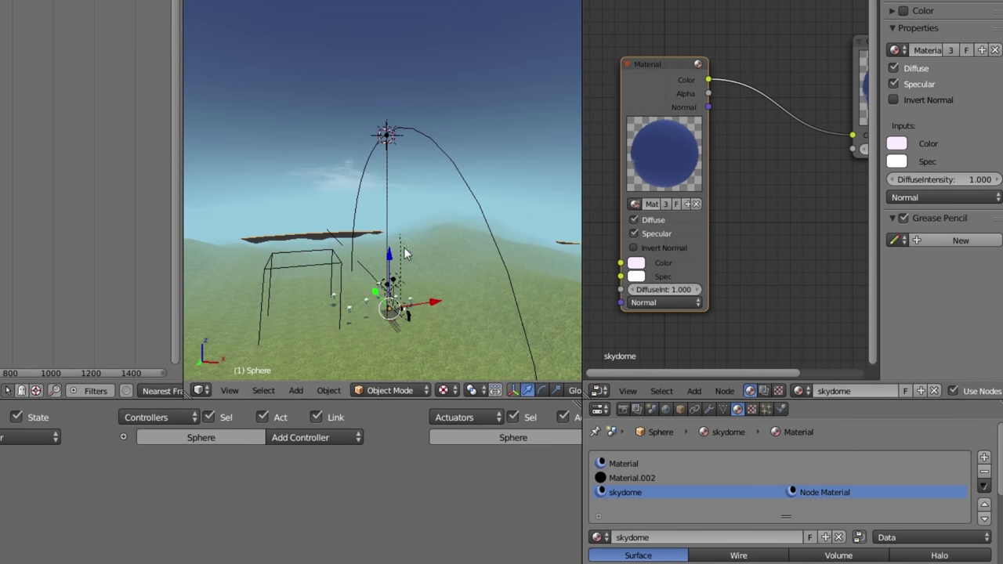
- Duplicate the Material node, place the copy below the original and set it to Material.002
scroll(698, 208, down, 3)
middle_drag(698, 209, 687, 63)
key(shift+d)
click(688, 302)
click(637, 277)
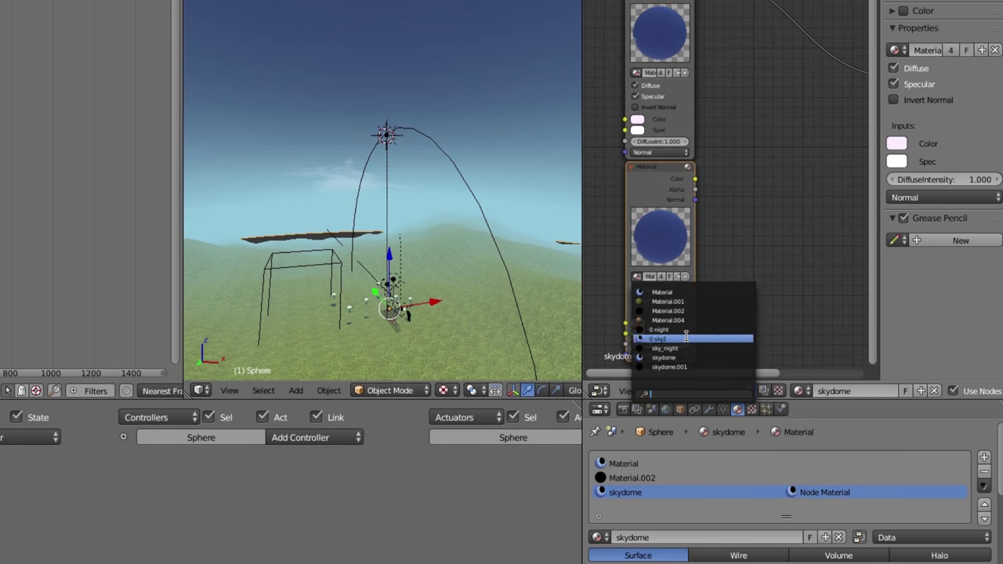
click(674, 311)
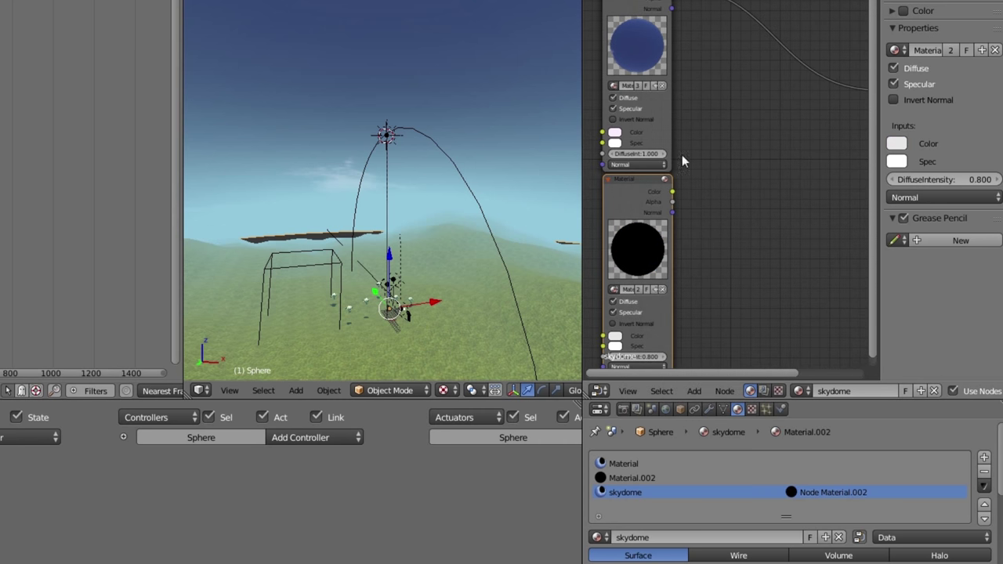
- Insert a Mix node between the upper material node and the Output, and connect the Material.002 node's color to Color2
shift+scroll(681, 154, up, 1)
key(shift+a)
mouse_move(673, 177)
click(741, 176)
click(736, 33)
key(ctrl+Up)
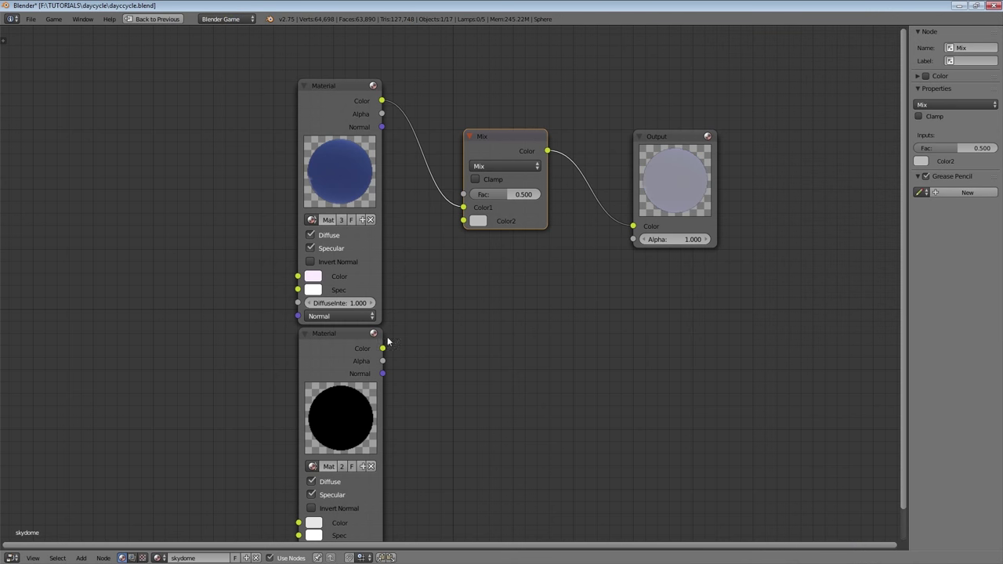
drag(383, 348, 463, 222)
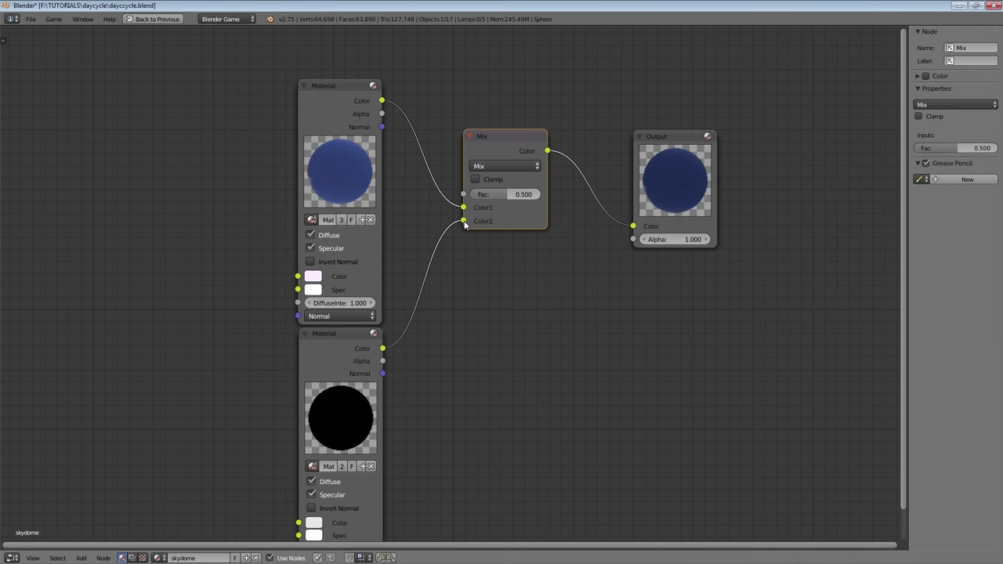
key(ctrl+Up)
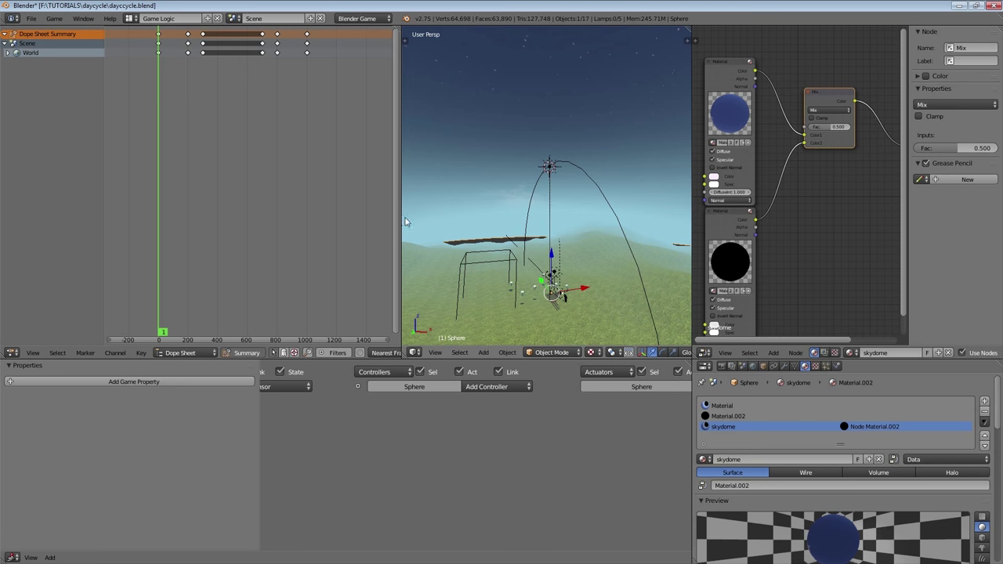
- Enlarge the 3D viewport and node editor, and aim the 3D view up at the sky dome
drag(401, 223, 157, 229)
drag(344, 360, 337, 488)
middle_drag(467, 282, 446, 321)
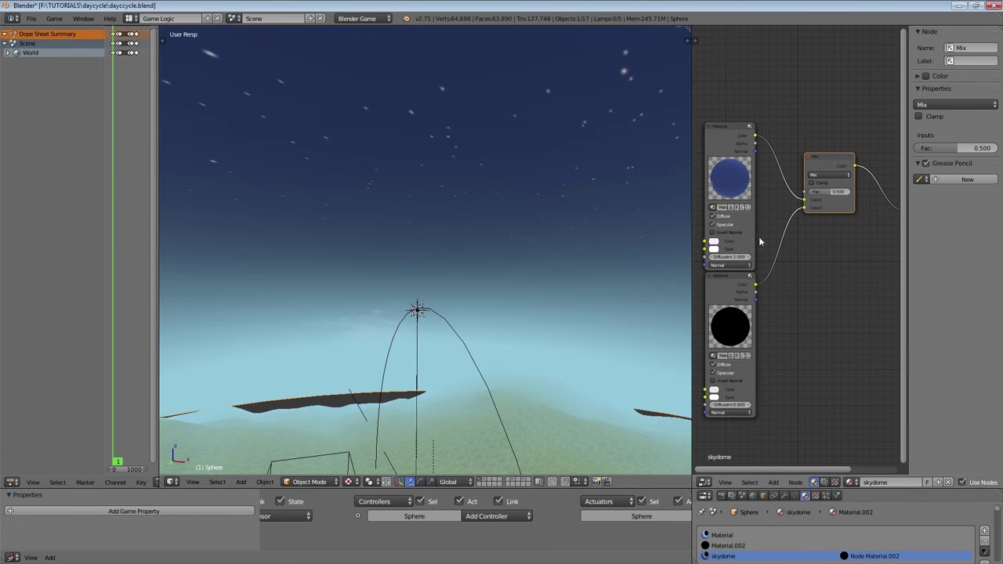
- Try out the Mix node's blend between the day and night skies, ending with a factor of 1.000
scroll(758, 237, up, 1)
drag(830, 183, 860, 183)
key(BackSpace)
key(BackSpace)
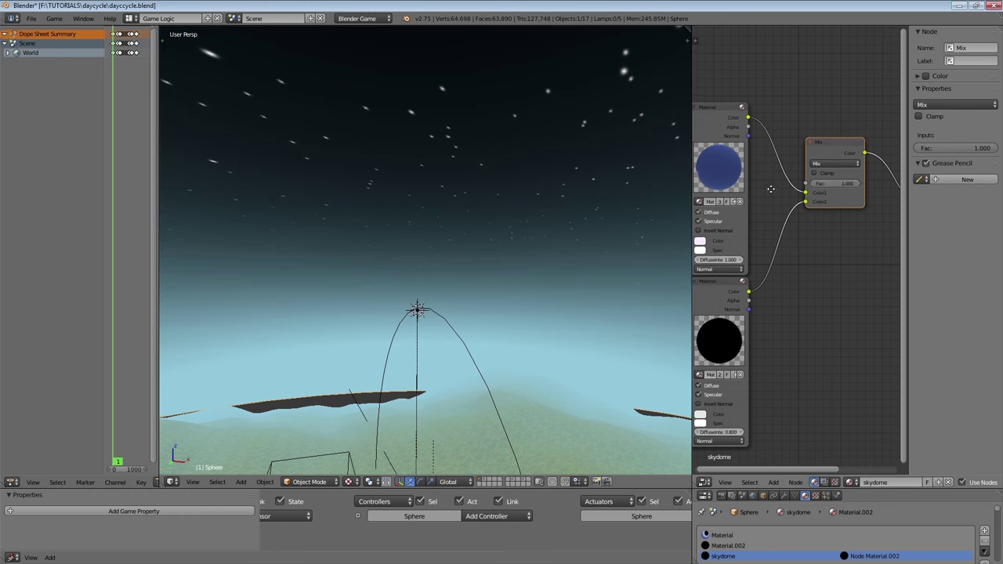
- Move both Material nodes together farther down, below the Mix node's level, to free space in the node graph
middle_drag(770, 188, 862, 169)
scroll(815, 161, down, 3)
key(b)
drag(734, 123, 830, 363)
key(g)
click(832, 313)
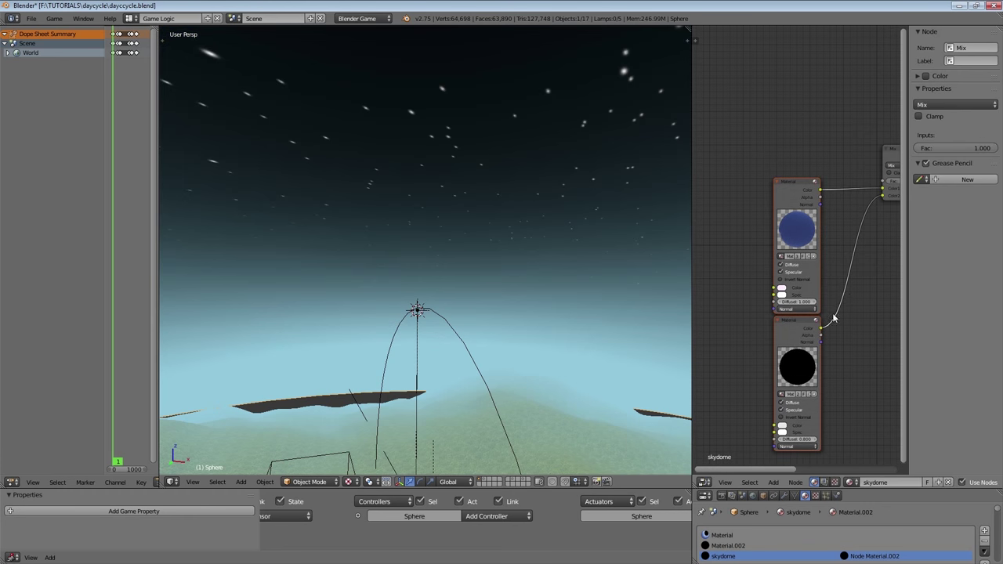
- Add a Lamp Data node above the two Material nodes in the skydome node graph
middle_drag(844, 293, 798, 307)
scroll(798, 307, up, 3)
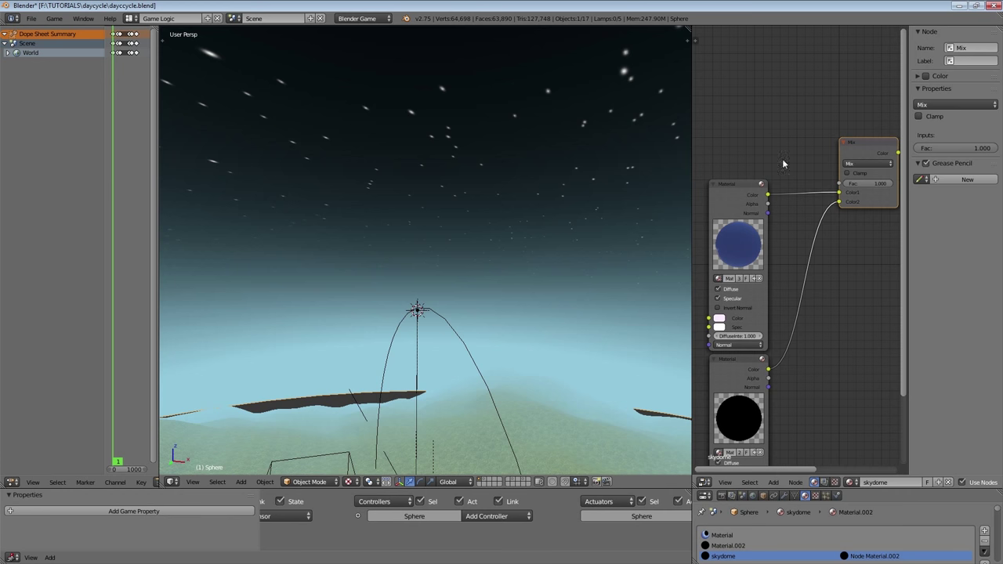
middle_drag(748, 145, 789, 158)
key(shift+a)
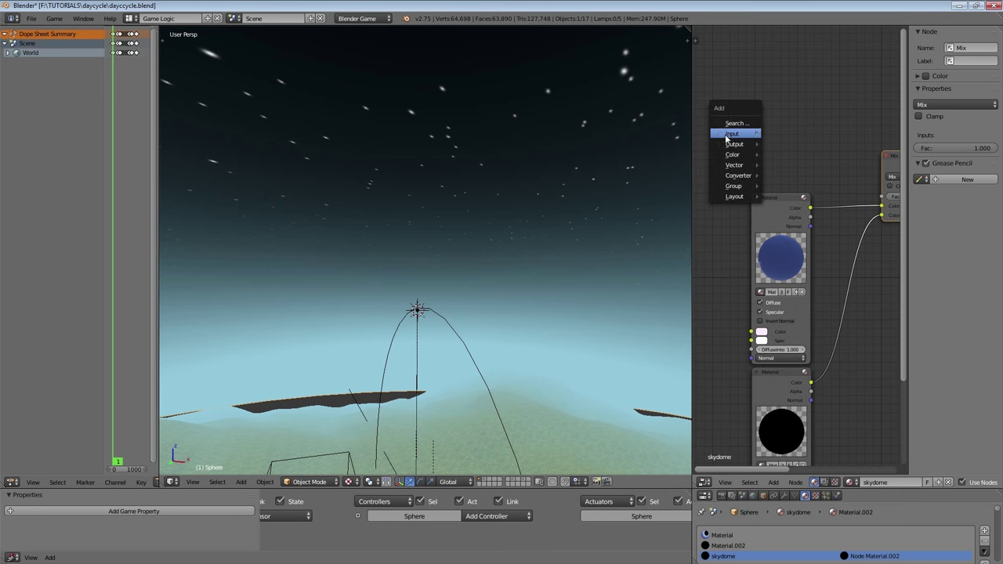
mouse_move(760, 136)
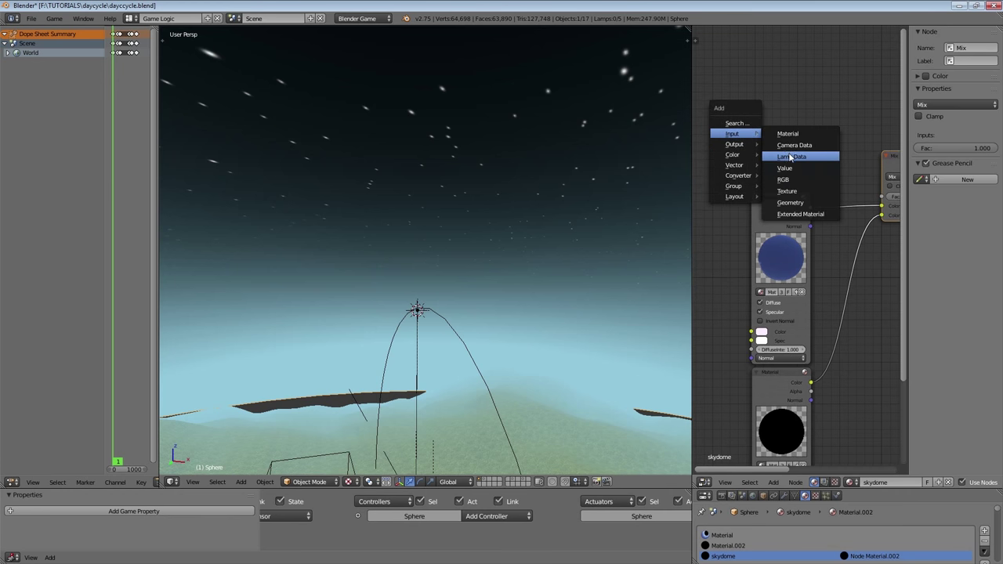
click(790, 156)
click(743, 125)
- Assign the Sun lamp to the Lamp Data node, trying Sun.001 first
key(ctrl+Up)
scroll(460, 192, up, 2)
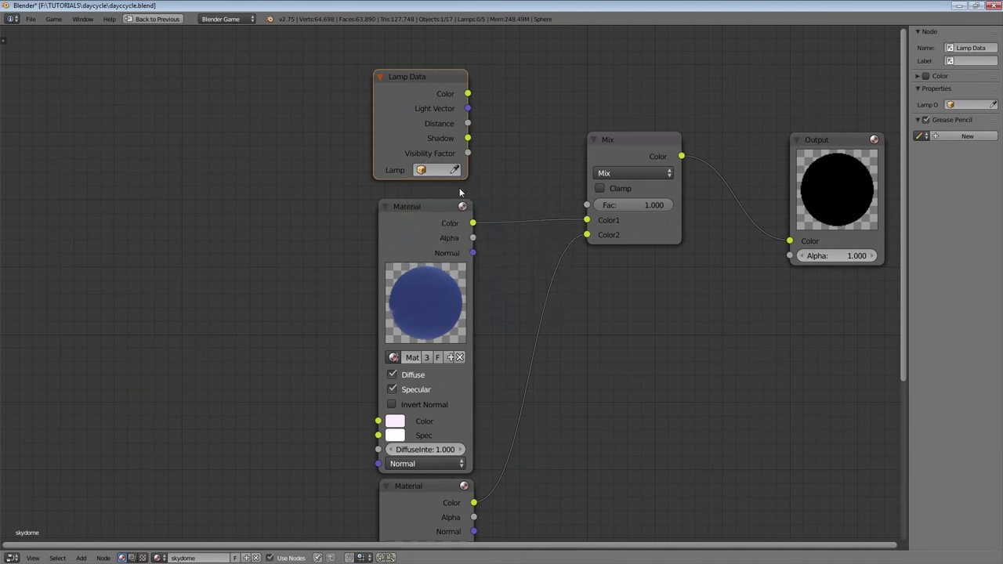
click(422, 169)
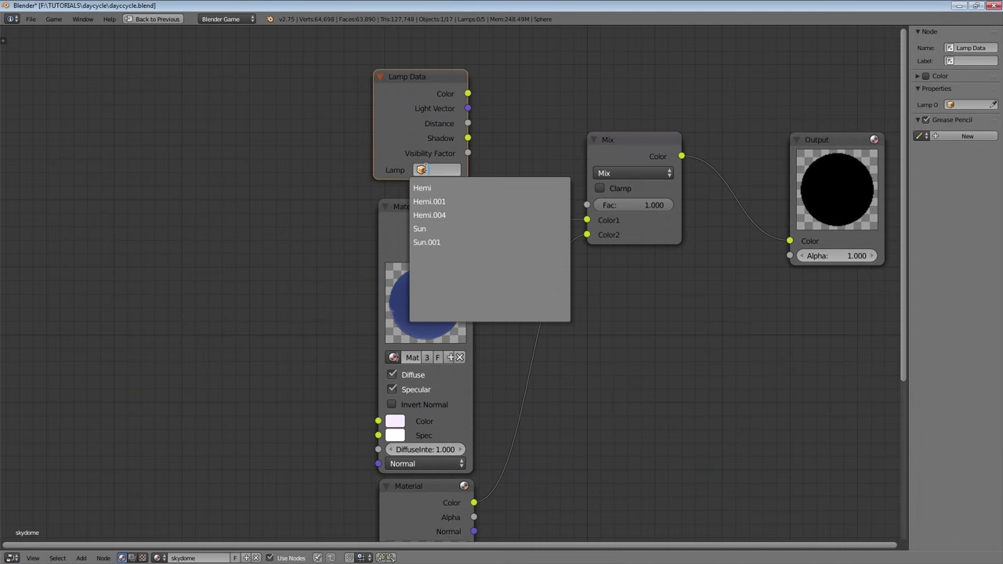
click(437, 242)
key(ctrl+Up)
scroll(436, 295, up, 2)
right_click(425, 301)
right_click(434, 234)
click(771, 148)
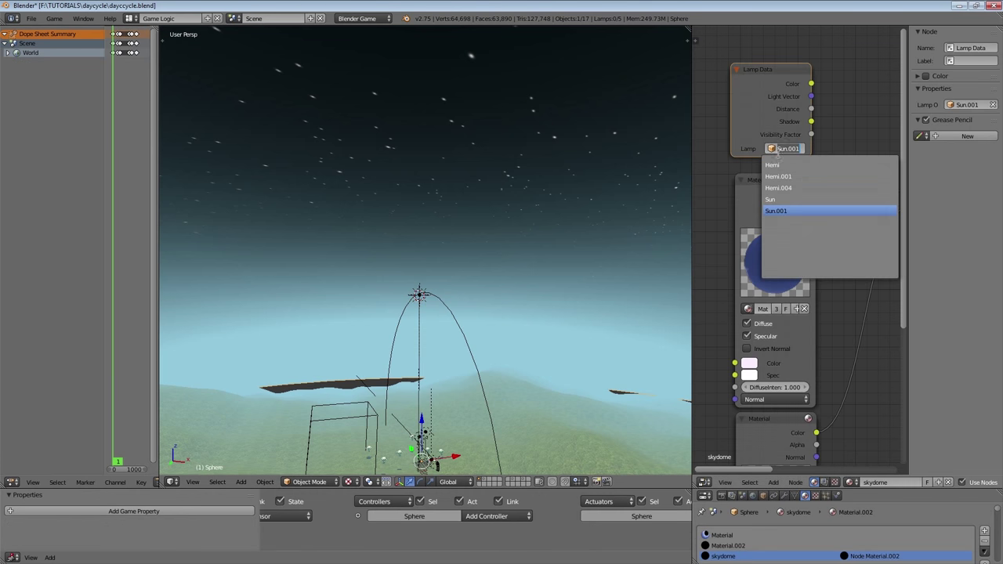
click(792, 207)
- Connect the Lamp Data node's color to the Output node's Color to preview the sun color on the sky dome
middle_drag(854, 152, 787, 168)
middle_drag(755, 124, 703, 237)
scroll(712, 241, down, 8)
drag(739, 236, 817, 211)
click(901, 273)
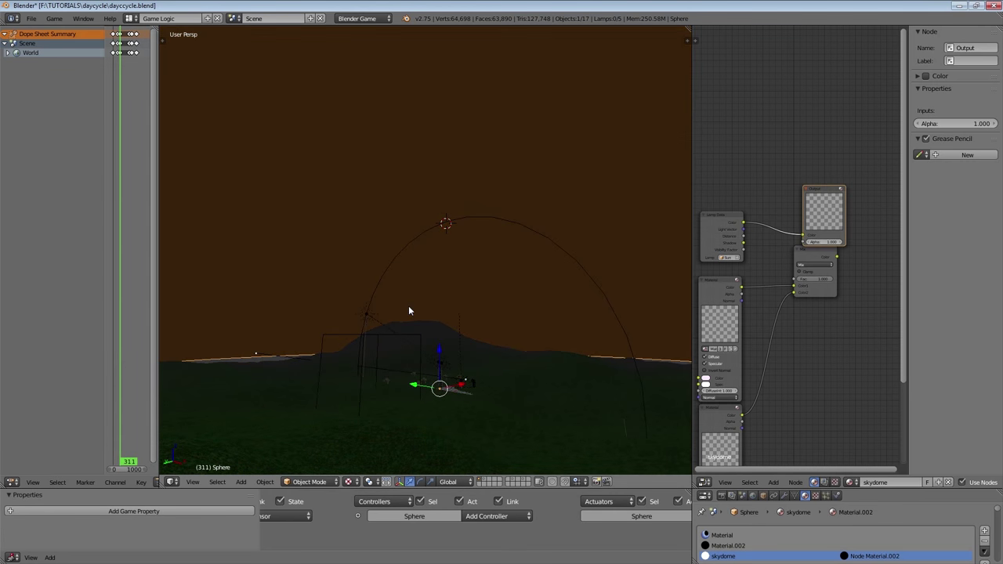
- Move the Lamp Data node aside and insert a ColorRamp node on its link to the Output
scroll(702, 256, up, 2)
middle_drag(703, 257, 734, 227)
drag(738, 199, 682, 206)
key(shift+a)
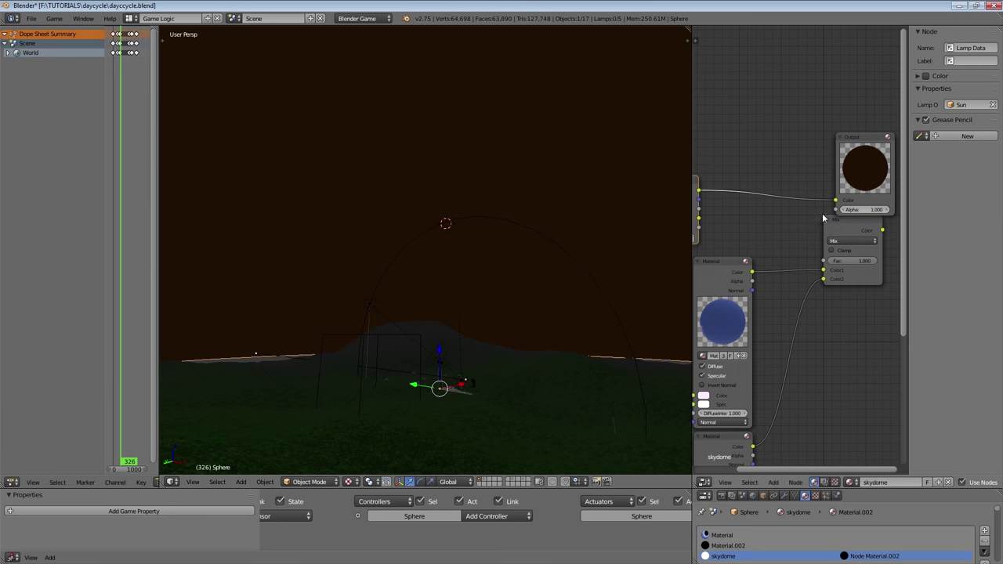
key(shift+a)
mouse_move(742, 245)
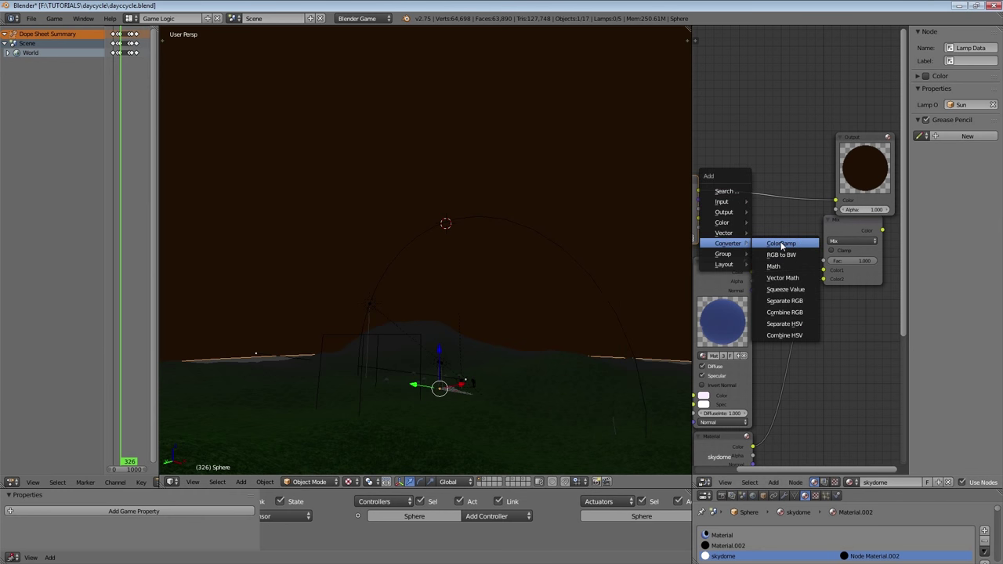
click(781, 243)
click(730, 167)
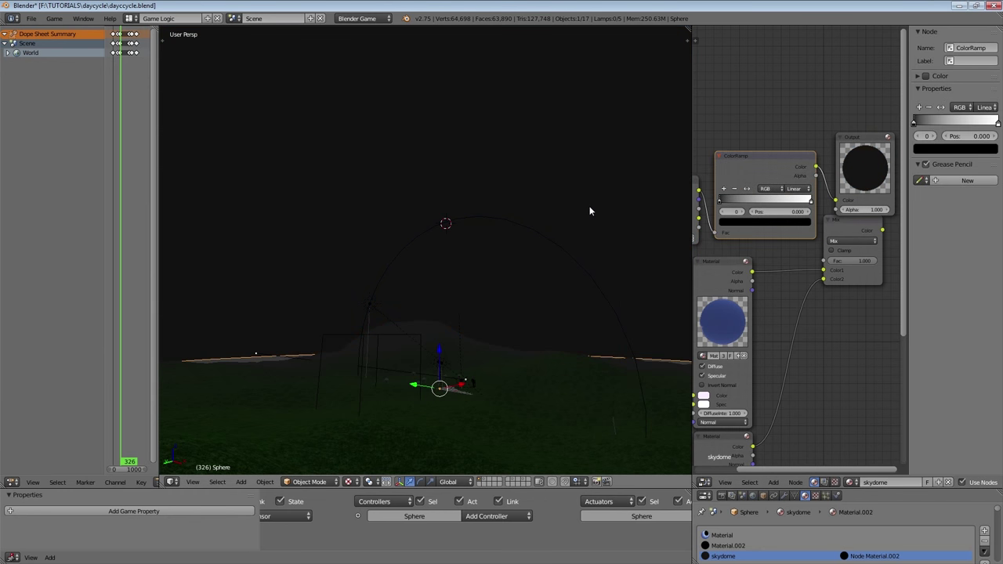
- Step the animation back to frame 240 to examine how the ramped sun color affects the sky dome
key(Left)
key(Left)
key(Left)
key(Left)
key(Left)
key(Left)
key(Left)
key(Left)
key(Left)
key(Left)
key(Left)
key(Left)
key(Left)
key(Left)
key(Left)
key(Left)
key(Left)
key(Left)
key(Left)
key(Left)
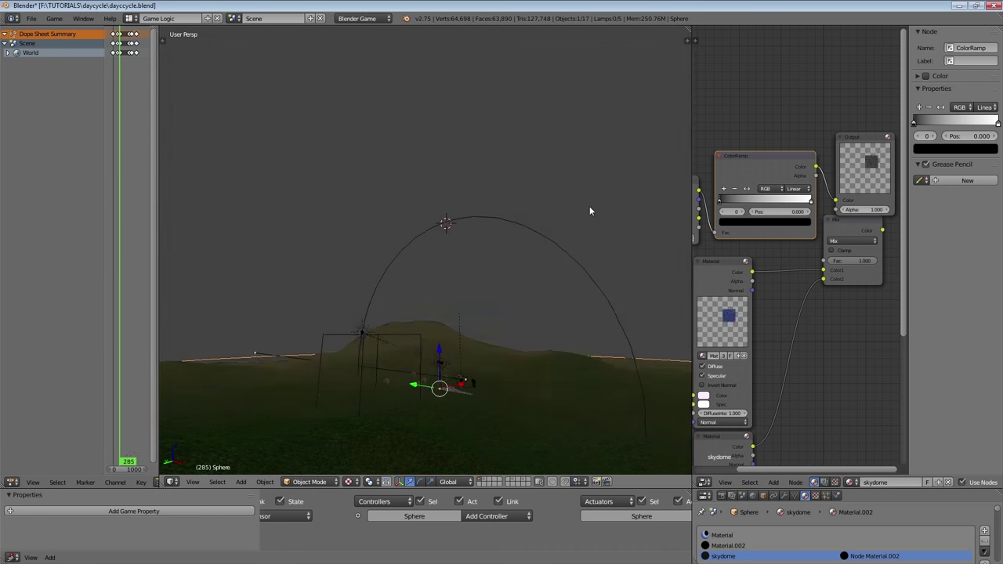
key(Left)
key(Left)
key(Left)
key(Left)
key(Left)
key(Left)
key(Left)
key(Left)
key(Left)
key(Left)
key(Left)
key(Left)
key(Left)
key(Left)
key(Left)
key(Left)
key(Left)
key(Left)
key(Left)
key(Left)
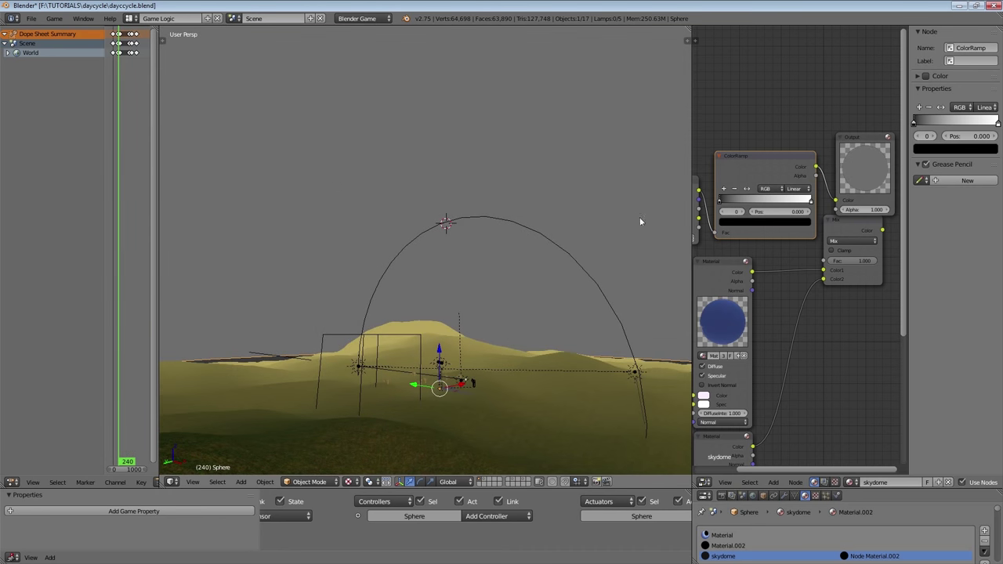
- Move the ColorRamp's black stop to position 0.145
drag(722, 202, 733, 205)
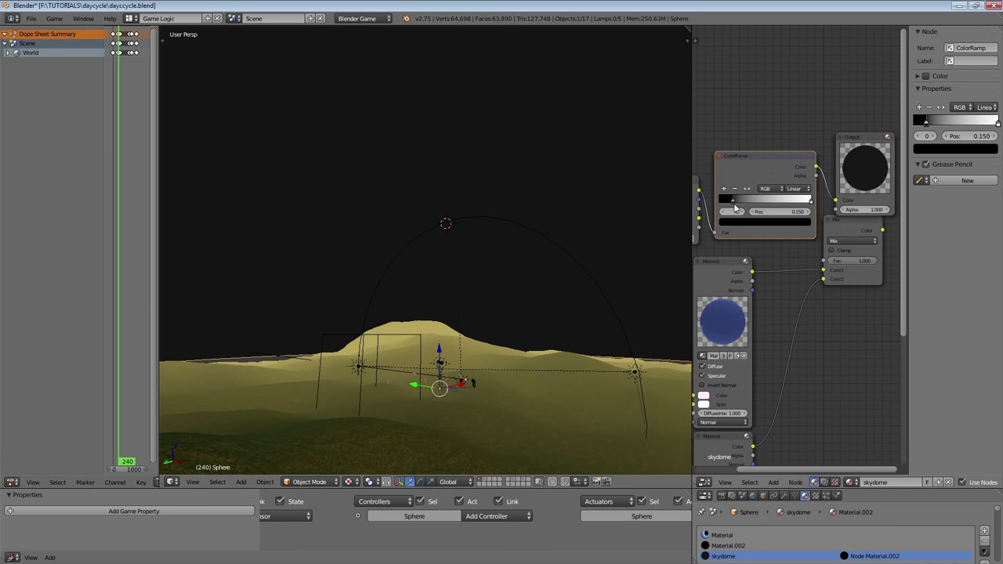
mouse_move(812, 203)
mouse_down()
mouse_move(791, 203)
mouse_move(818, 207)
mouse_up()
click(730, 203)
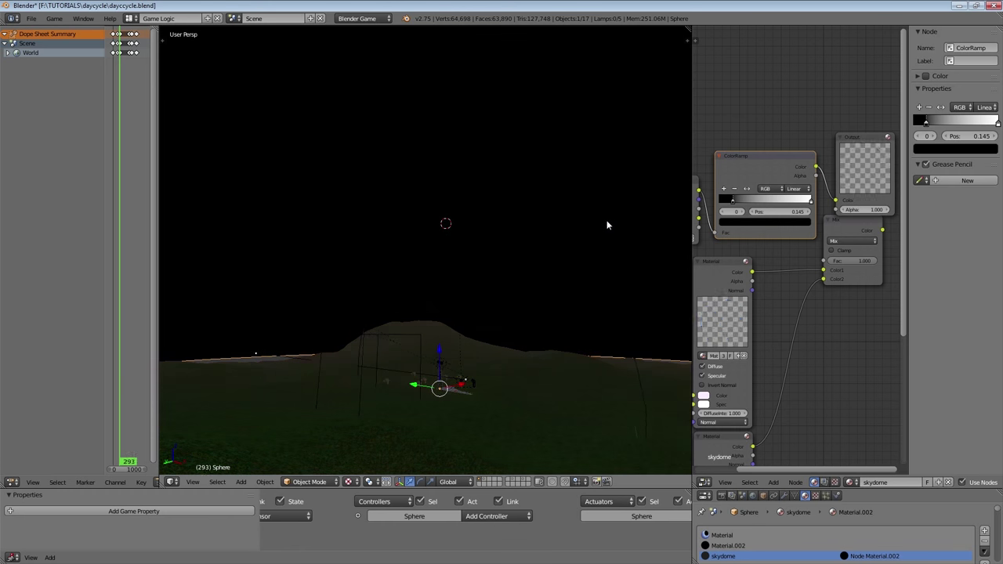
- Move the Output node farther from the Mix node and connect the Mix node's color to it
middle_drag(766, 198, 740, 203)
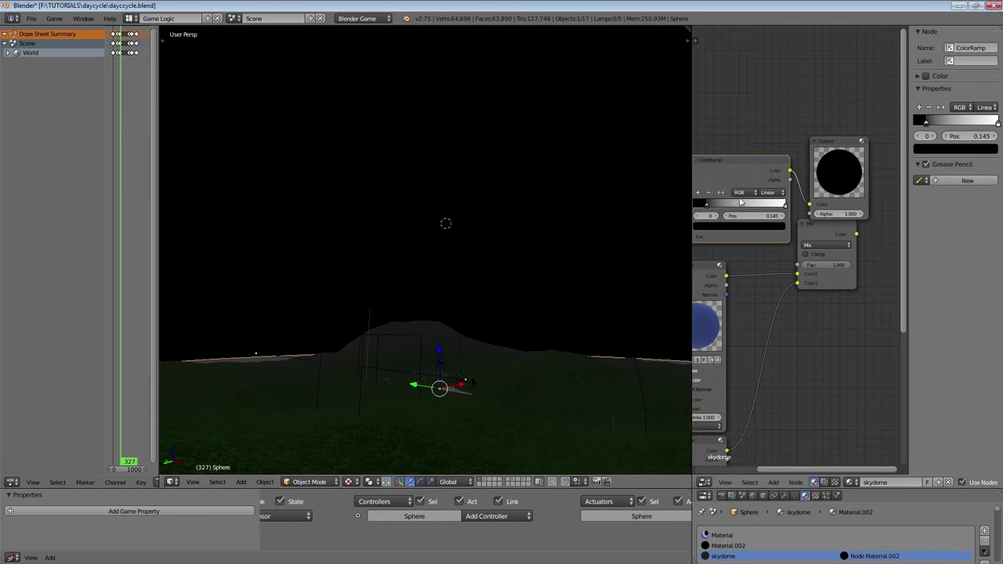
drag(836, 161, 885, 158)
middle_drag(886, 157, 754, 181)
drag(742, 228, 780, 229)
drag(724, 260, 762, 230)
middle_drag(722, 253, 915, 225)
middle_drag(803, 196, 767, 193)
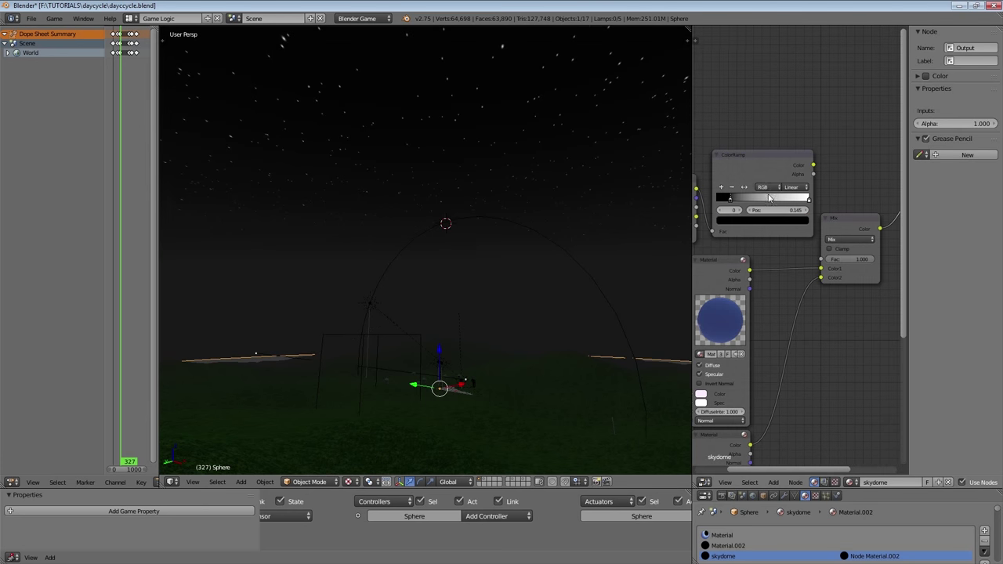
- Connect the ColorRamp's color to the Mix node's Fac, and shift the ColorRamp and Lamp Data nodes away from it
click(763, 156)
drag(763, 157, 807, 199)
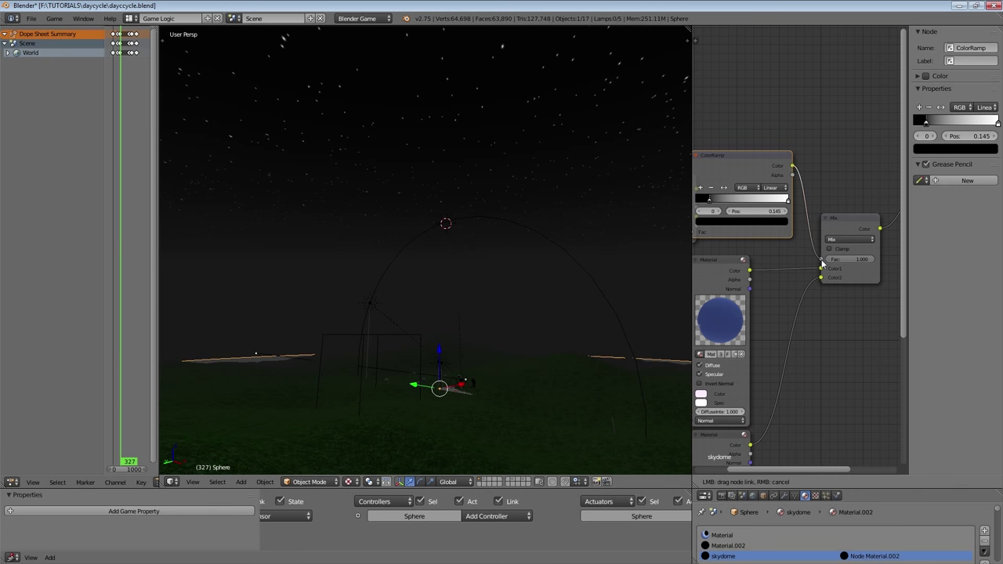
drag(821, 263, 821, 260)
middle_drag(716, 229, 793, 210)
drag(731, 169, 709, 173)
- Swap the Mix node's inputs so the blue material feeds Color2 and the night material feeds Color1
middle_drag(764, 293, 731, 292)
middle_drag(817, 263, 729, 267)
scroll(740, 263, up, 1)
drag(774, 259, 771, 275)
middle_drag(853, 251, 927, 233)
scroll(830, 265, down, 1)
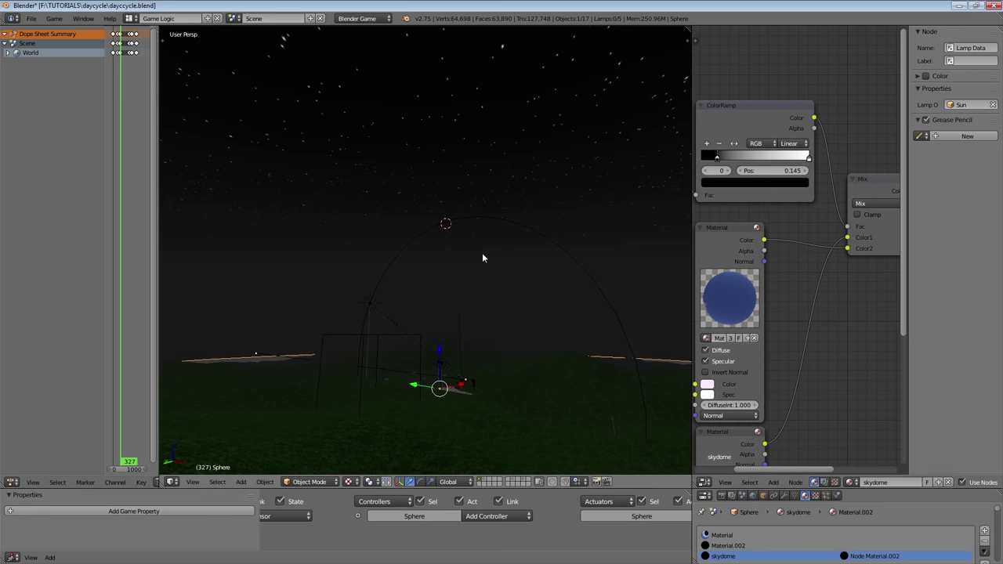
- At frame 129, set the ColorRamp's black stop to 0.282 and swap the Mix node's color inputs back
drag(102, 275, 38, 275)
drag(79, 193, 64, 196)
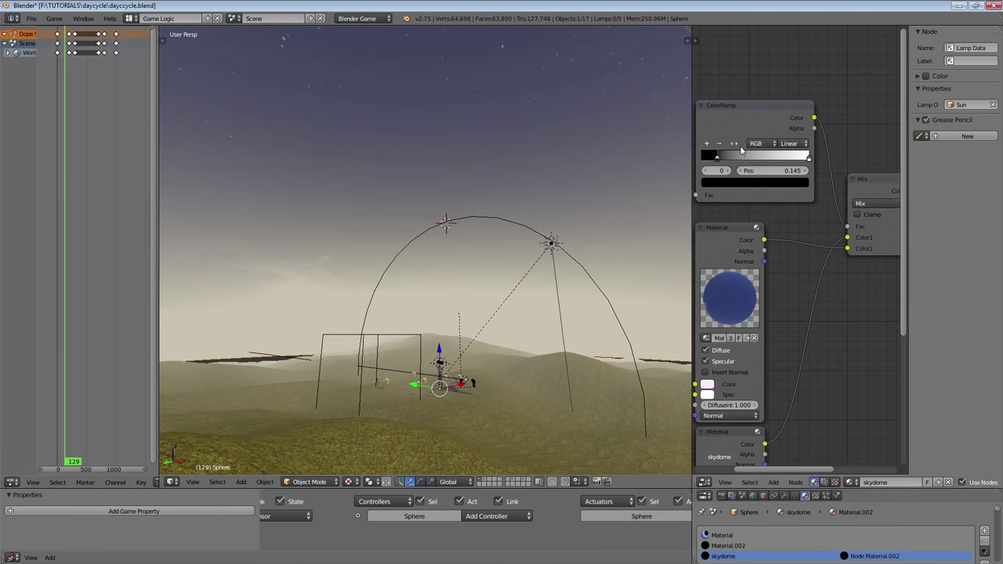
mouse_move(727, 159)
mouse_down()
mouse_move(791, 161)
mouse_move(731, 160)
mouse_up()
drag(847, 249, 847, 238)
- Make room beside the ColorRamp and add an Invert node fed by the ColorRamp's color
drag(759, 123, 714, 120)
key(shift+a)
mouse_move(826, 174)
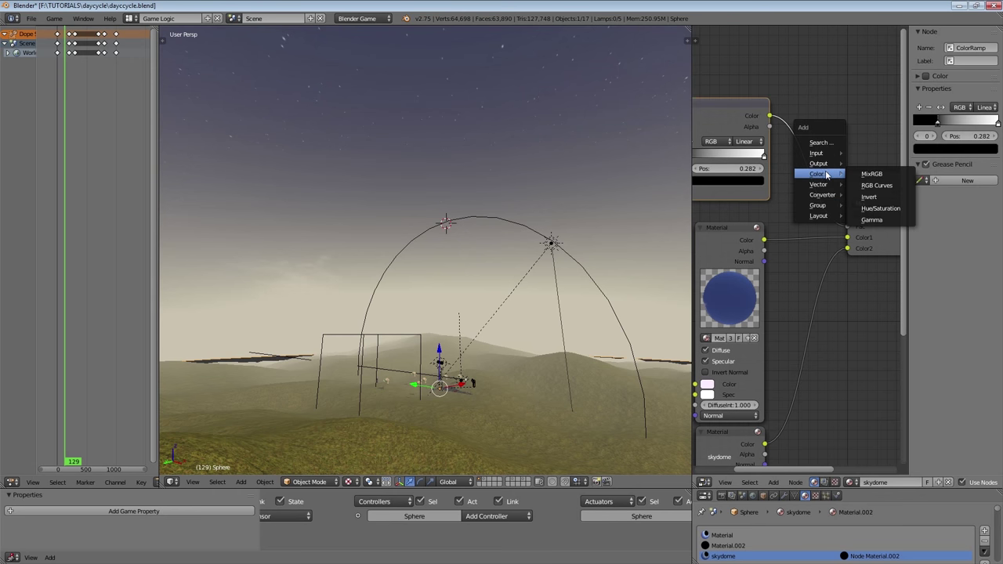
click(875, 197)
click(795, 147)
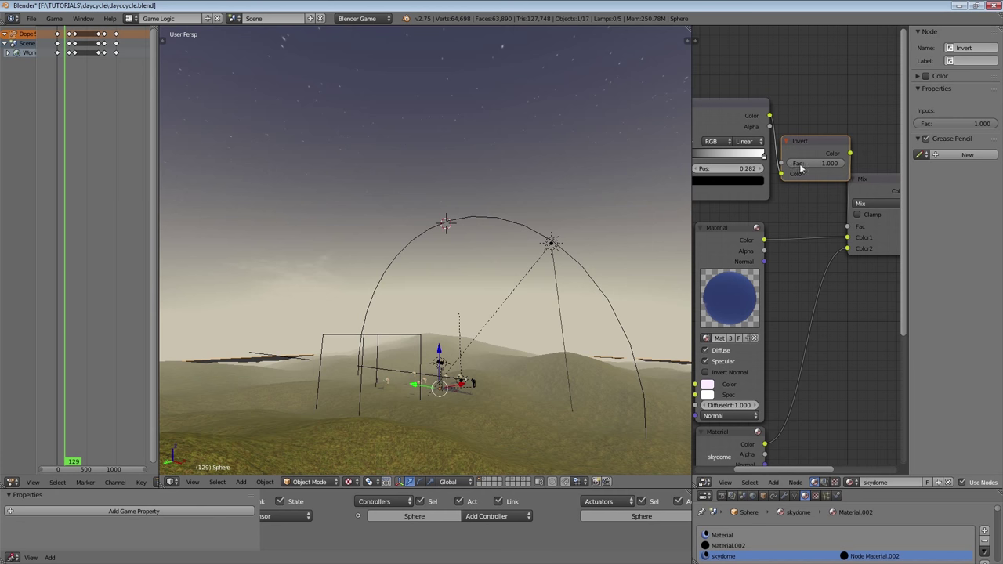
- Set the ColorRamp's white stop to 0.614 and move the overlapping Lamp Data node clear of it
middle_drag(752, 167, 835, 157)
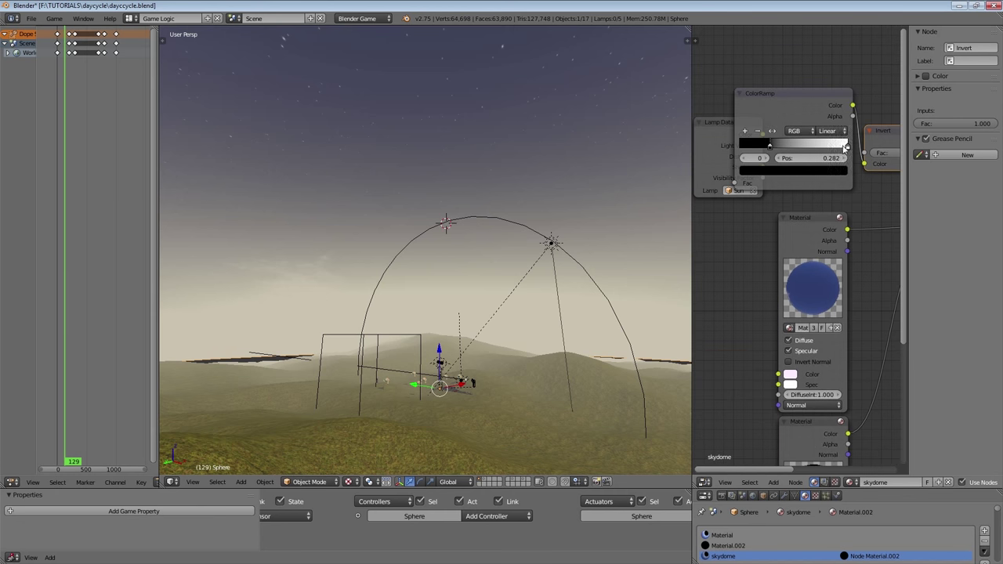
drag(847, 149, 802, 150)
click(714, 131)
drag(714, 130, 670, 141)
drag(801, 152, 796, 152)
- Tighten the ColorRamp while checking frame 253, with the black stop at the start and the white stop at 0.155
drag(65, 69, 72, 69)
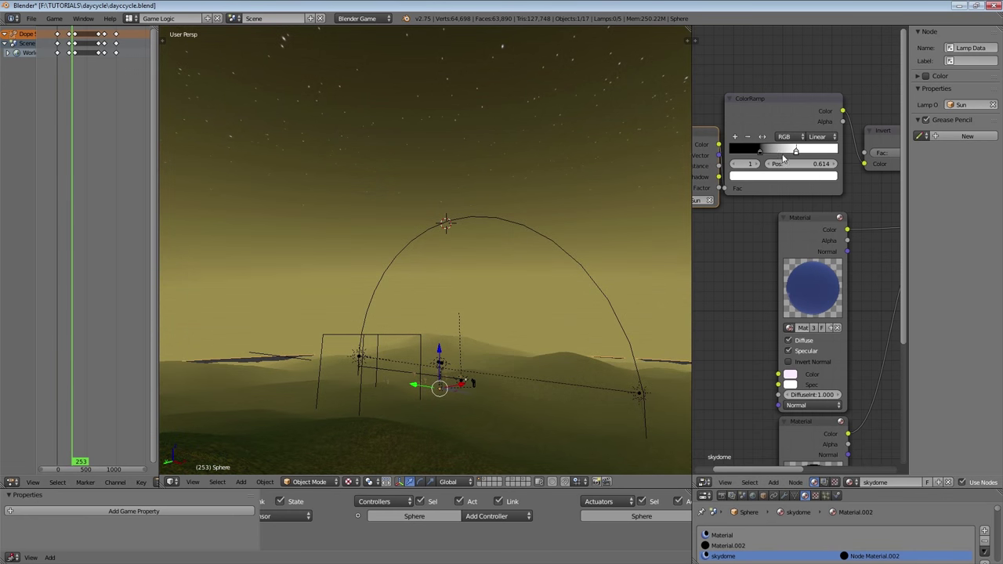
mouse_move(755, 153)
mouse_down()
mouse_move(733, 149)
mouse_move(756, 151)
mouse_up()
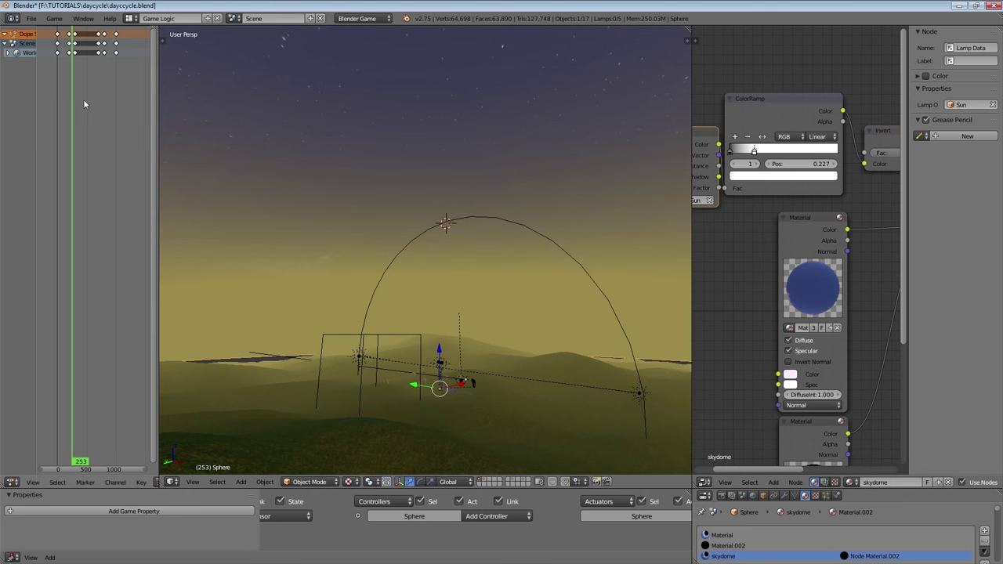
drag(65, 81, 97, 79)
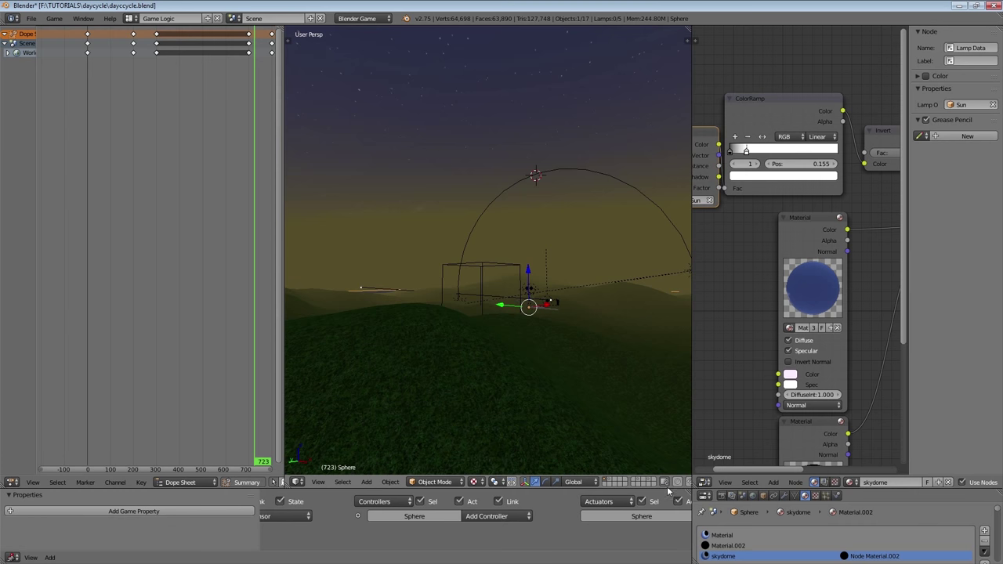
- Enlarge the lower editors, show the World settings, and set the current frame to 256
drag(660, 475, 661, 391)
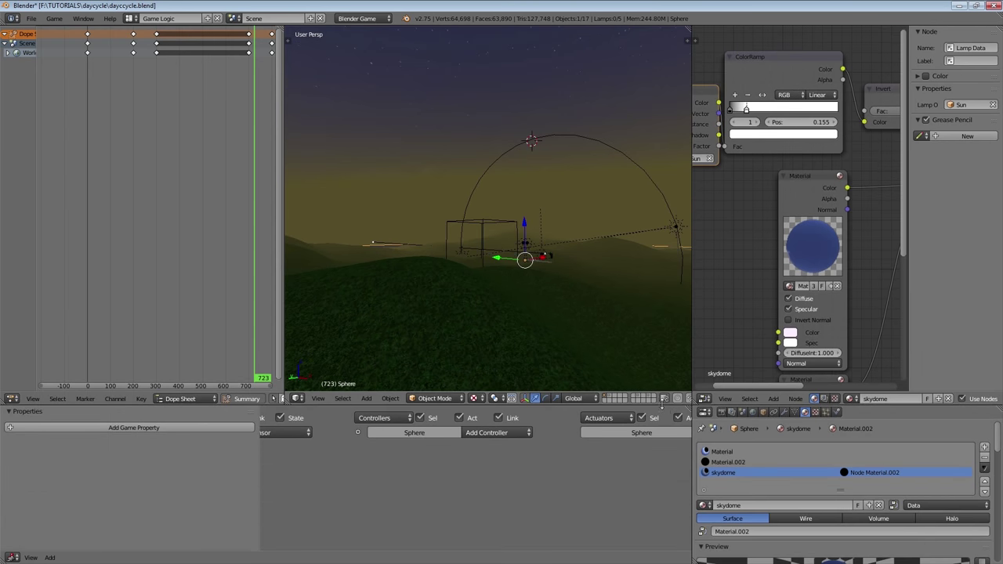
click(753, 412)
drag(129, 69, 124, 77)
drag(125, 77, 147, 82)
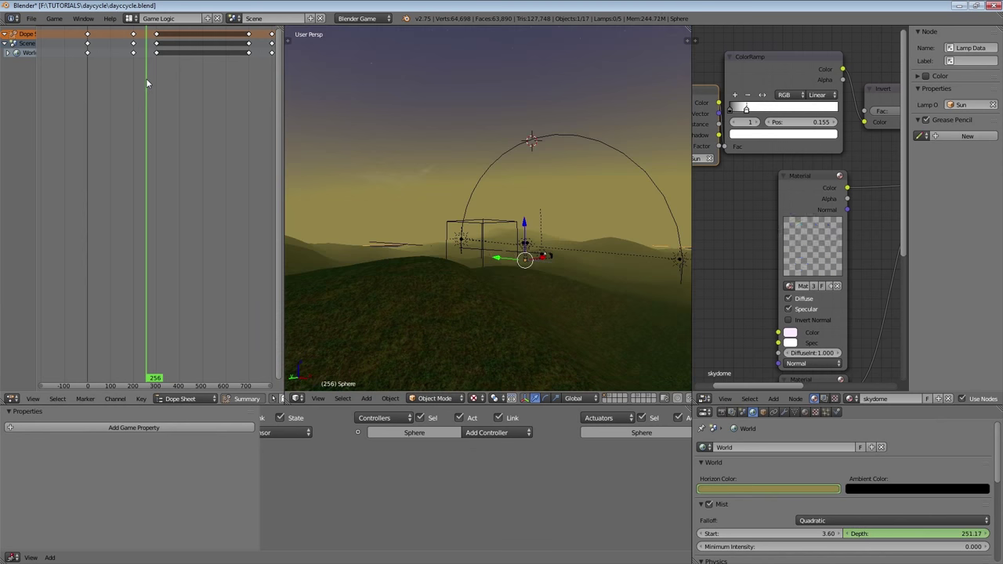
- Change the world's horizon color to a muted orange-brown and keyframe it at frame 256
middle_drag(470, 188, 519, 255)
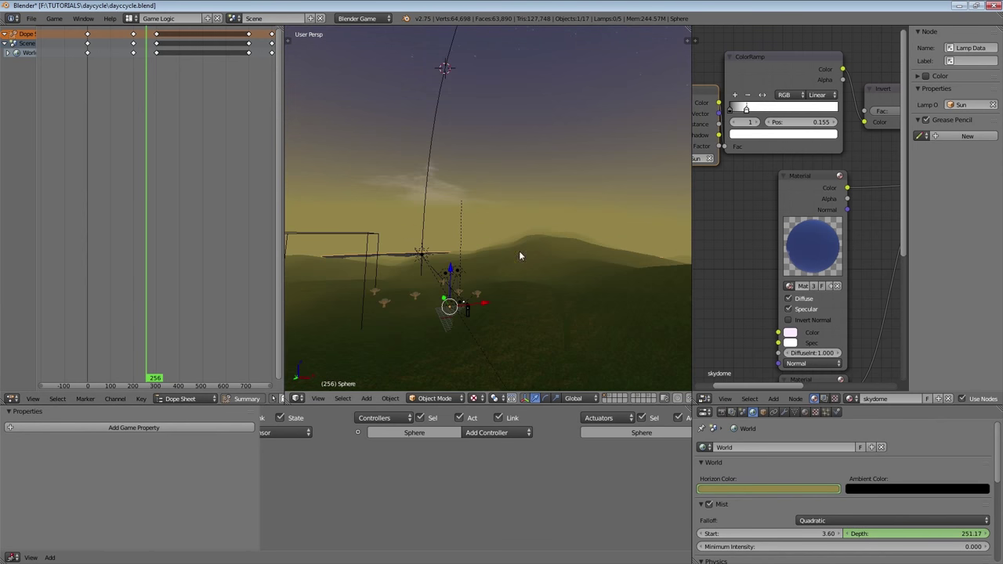
click(743, 490)
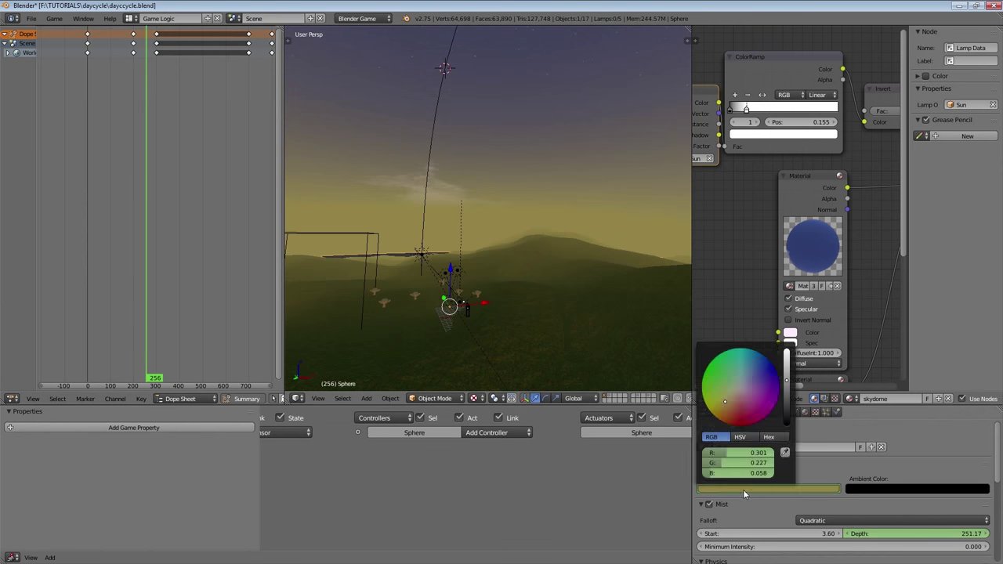
click(725, 400)
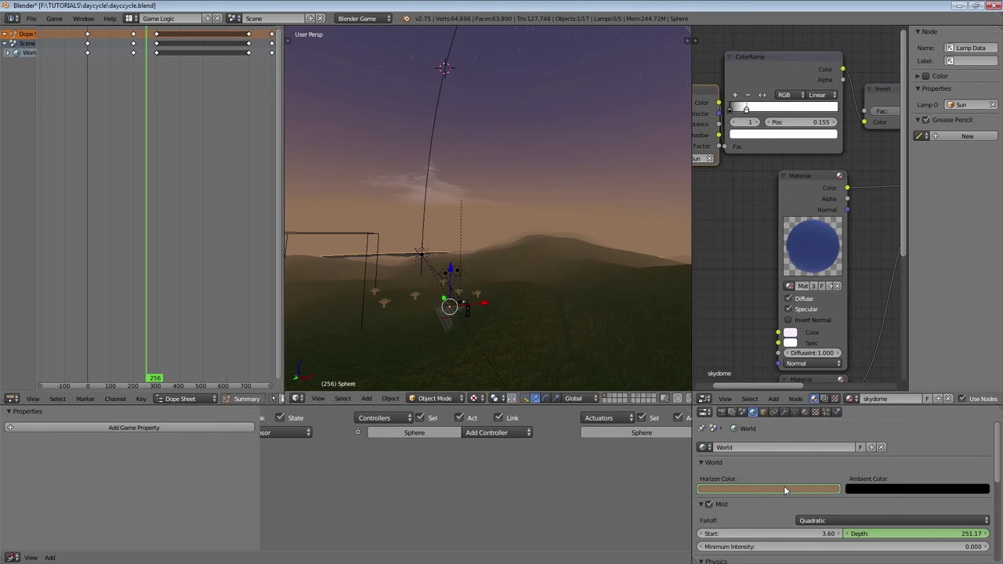
- Copy the world keyframe at frame 256 to about frame 750
scroll(123, 43, down, 2)
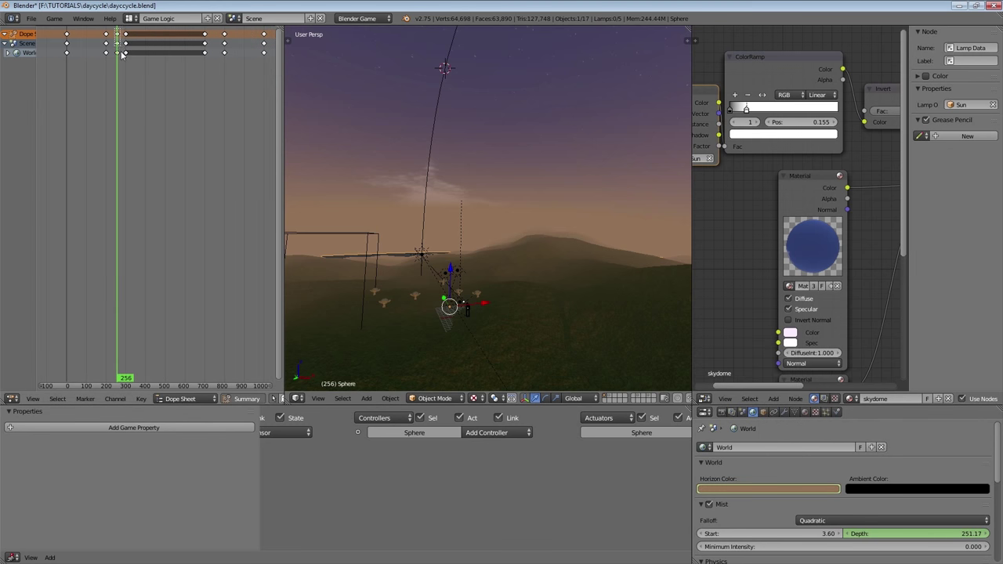
click(215, 79)
key(g)
click(216, 78)
- Return to frame 0, select the box-shaped Empty, and maximize the 3D view
drag(160, 81, 48, 84)
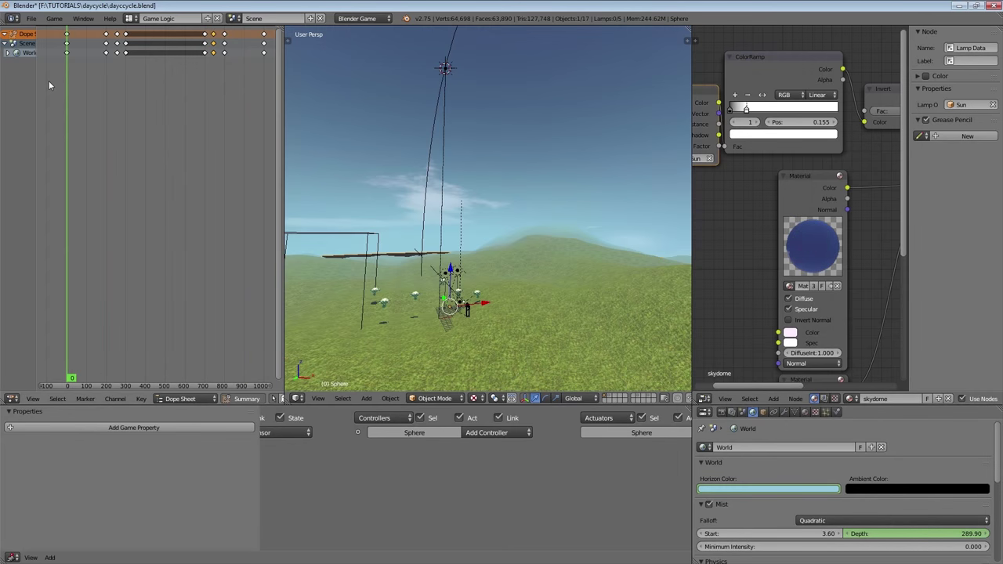
middle_drag(405, 203, 498, 204)
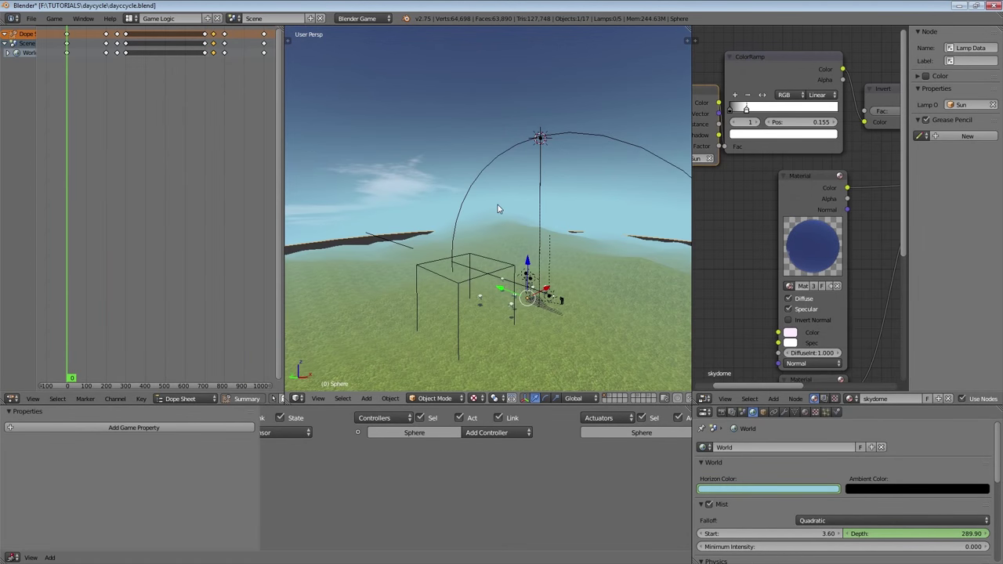
right_click(502, 158)
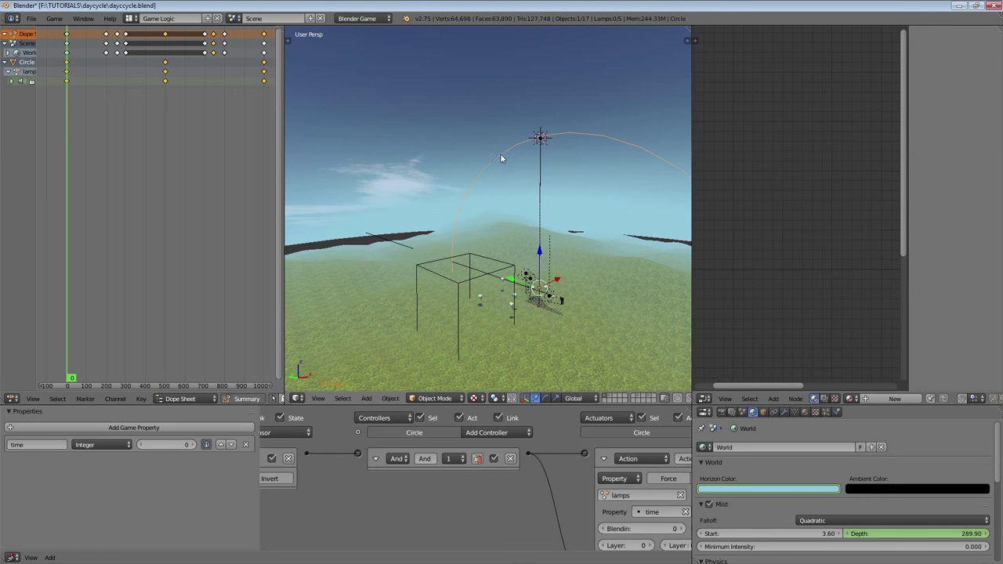
right_click(473, 276)
key(ctrl+Up)
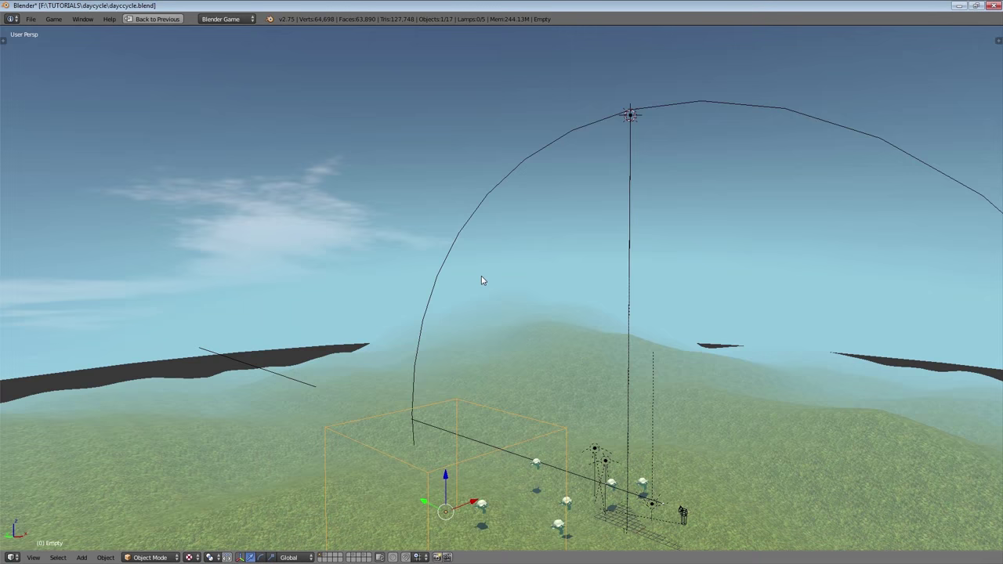
- Test-run the game through the camera view and stop it
key(KP_0)
key(Home)
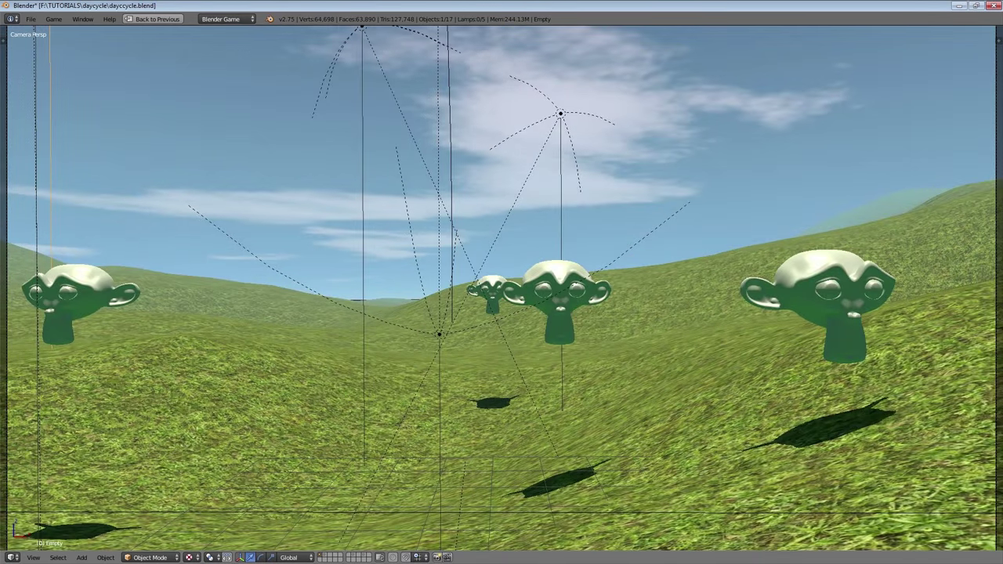
key(p)
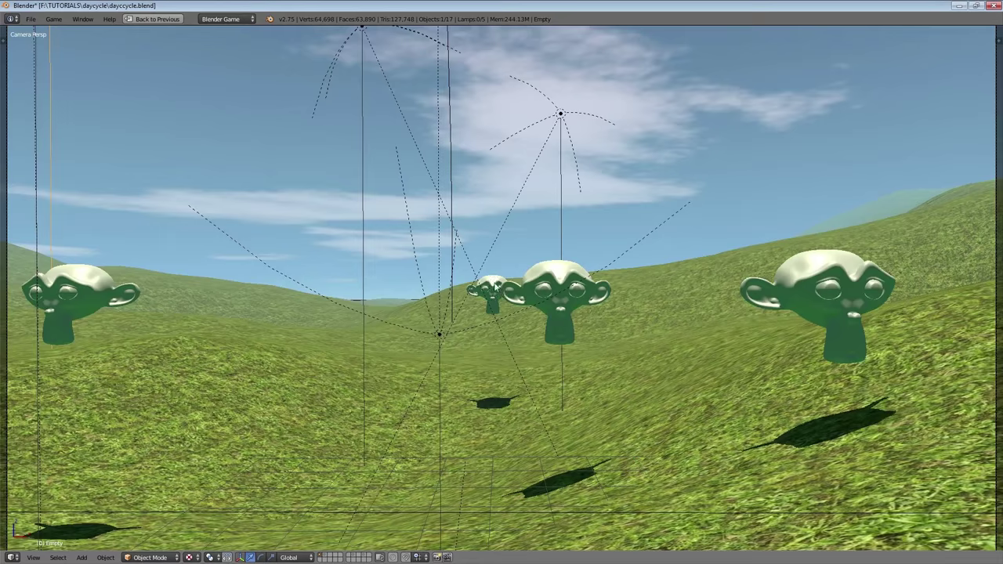
key(Escape)
- Set the Empty's Property actuator to add .1 to time and expand its collapsed Property sensor
middle_drag(415, 272, 518, 358)
scroll(402, 267, down, 5)
key(KP_Decimal)
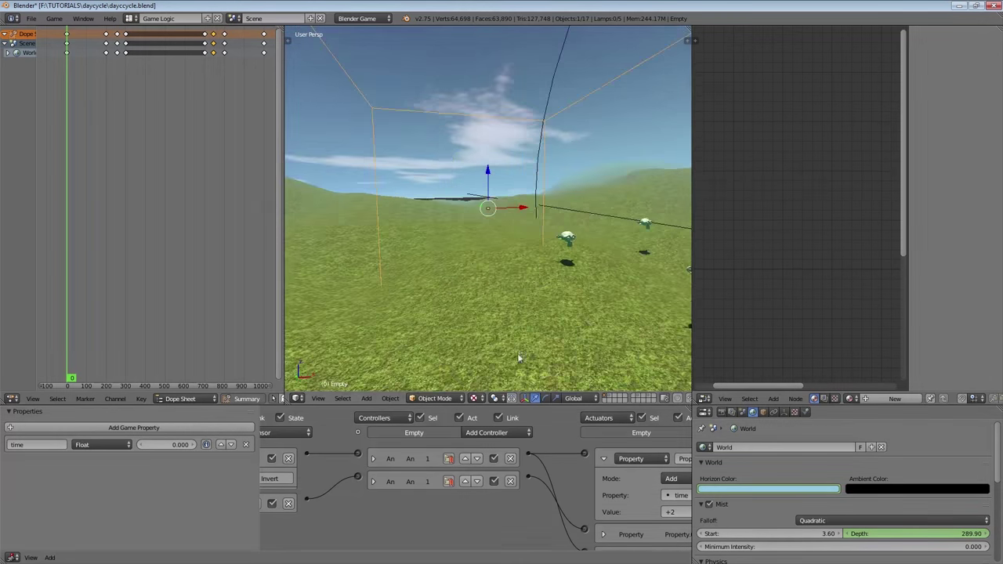
key(ctrl+Up)
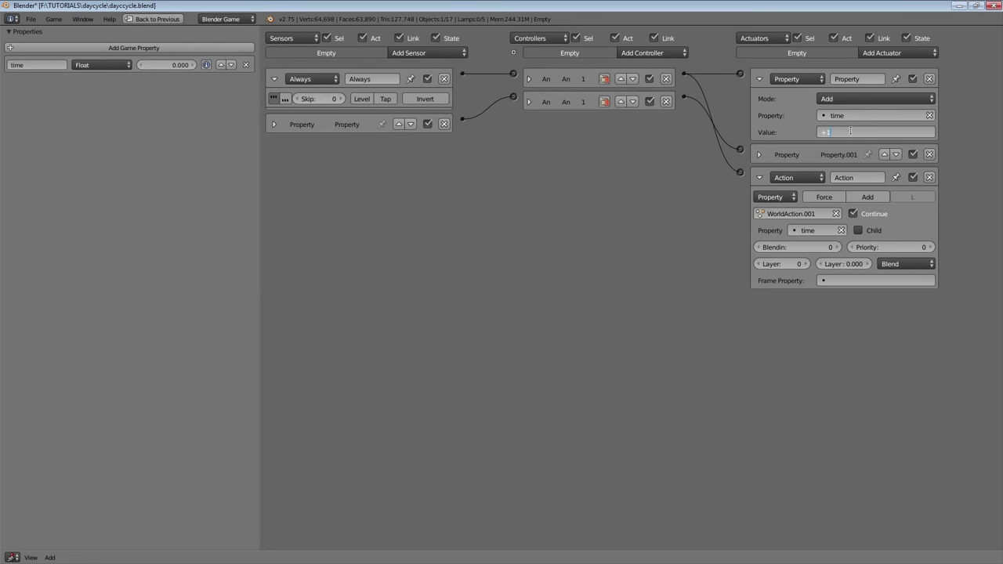
click(274, 125)
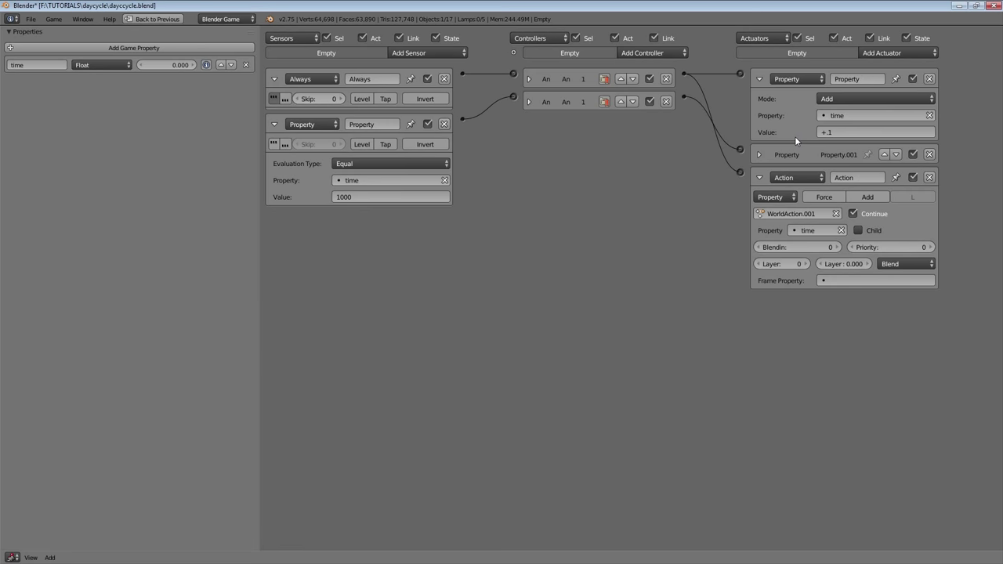
key(ctrl+Up)
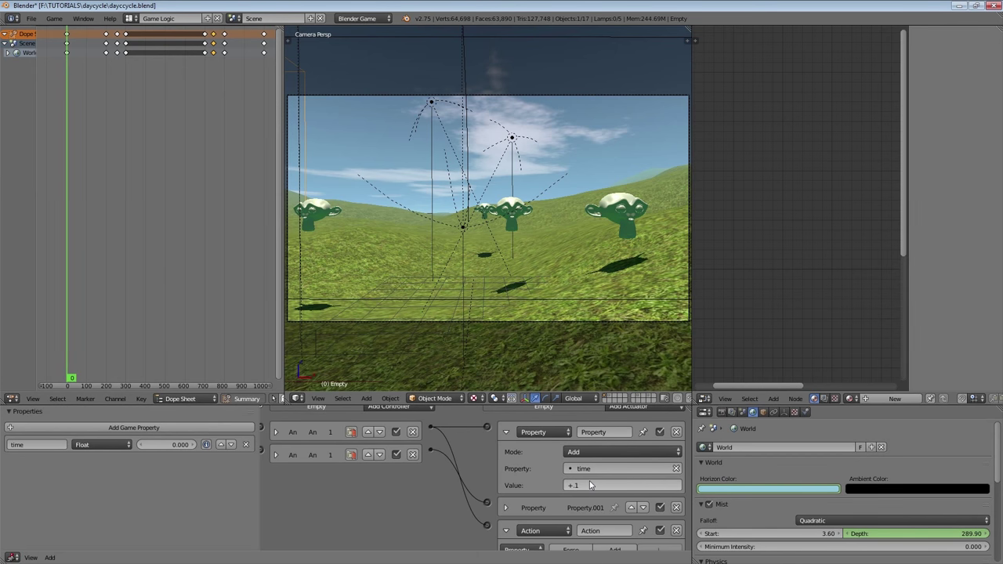
- Run the game in the maximized camera view and walk around the monkey heads to check the slower day cycle
key(ctrl+Up)
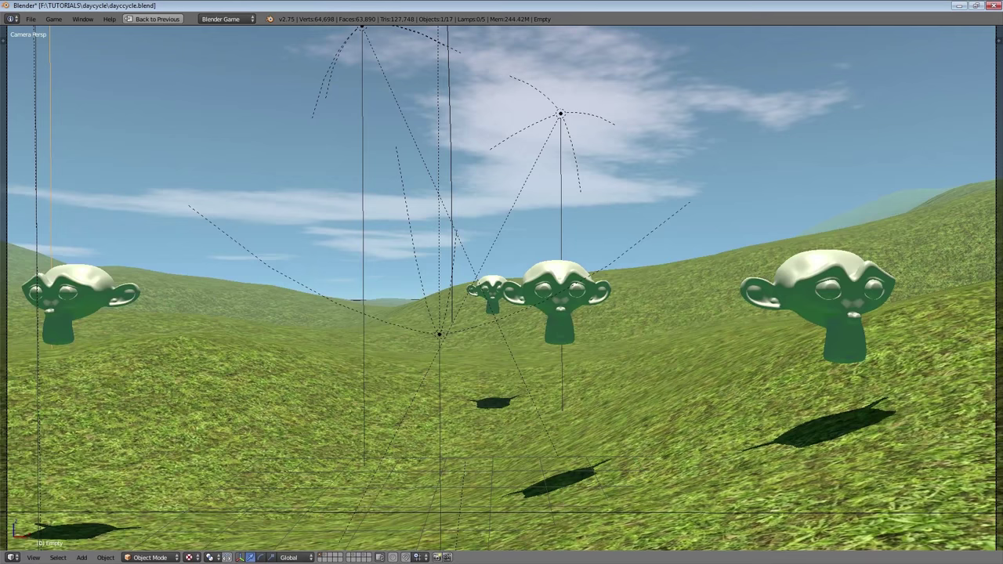
key(p)
key(w)
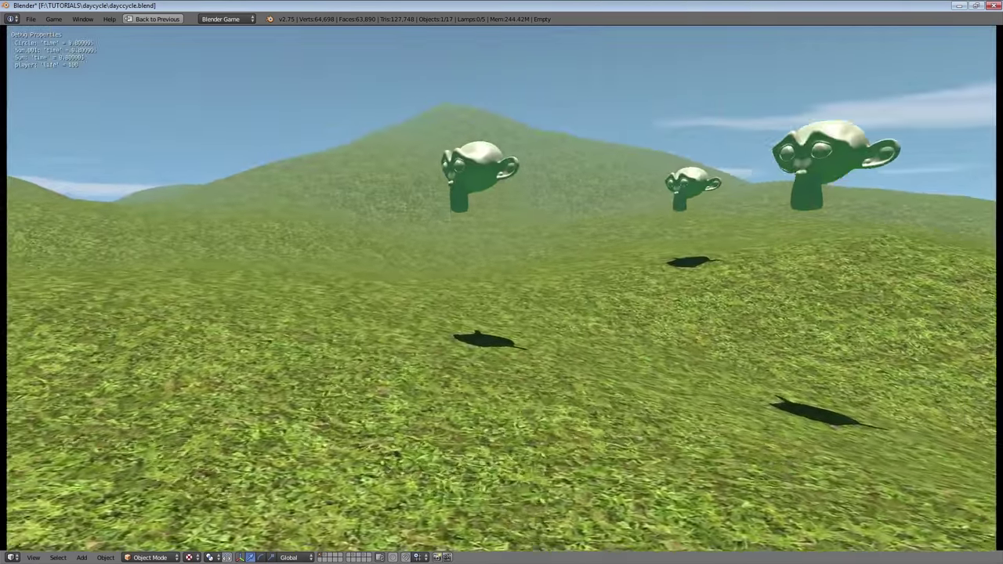
key(w)
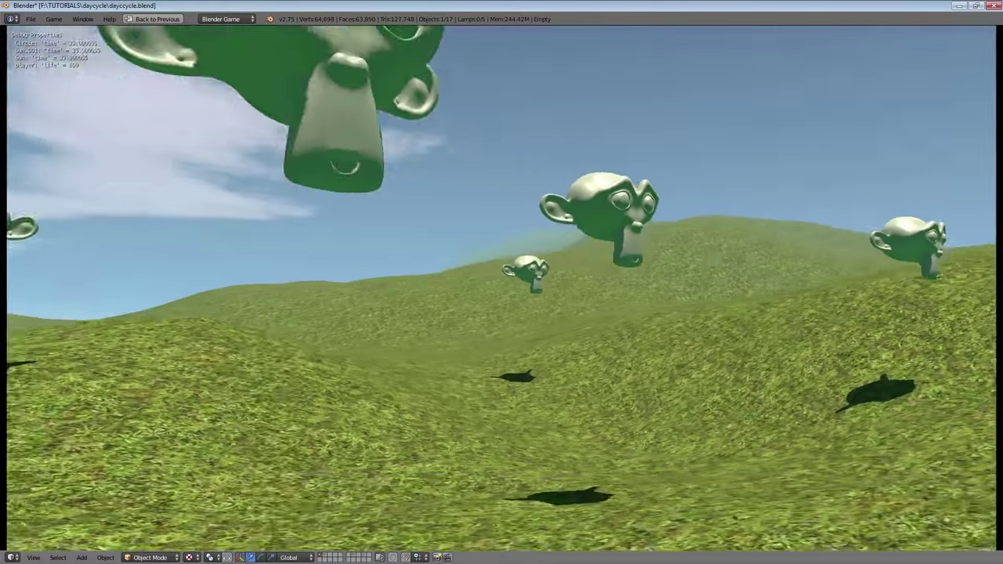
key(a)
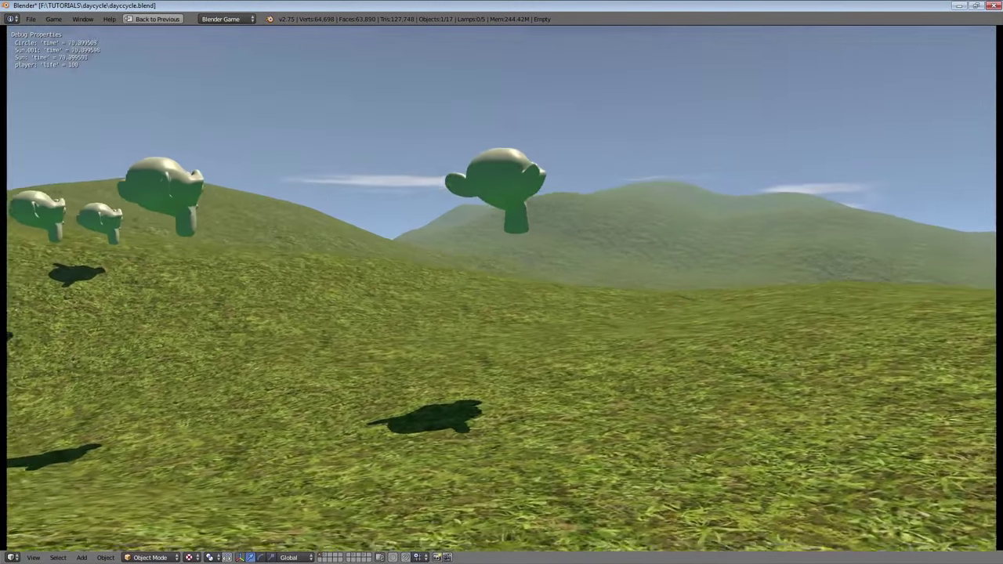
key(Escape)
- Set the Empty's Property actuator to add .5 to time and give the time property a starting value of 600
key(ctrl+space)
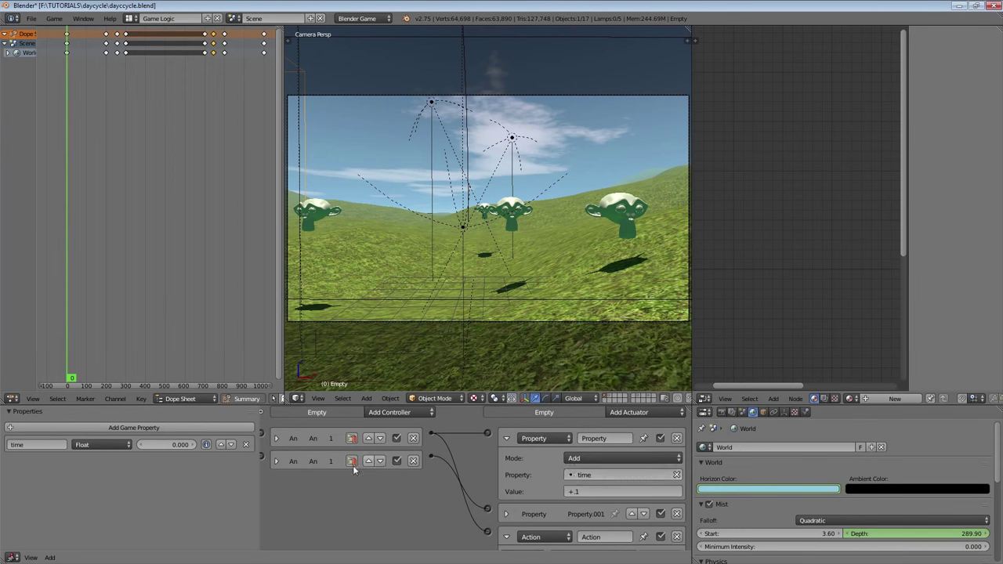
key(Home)
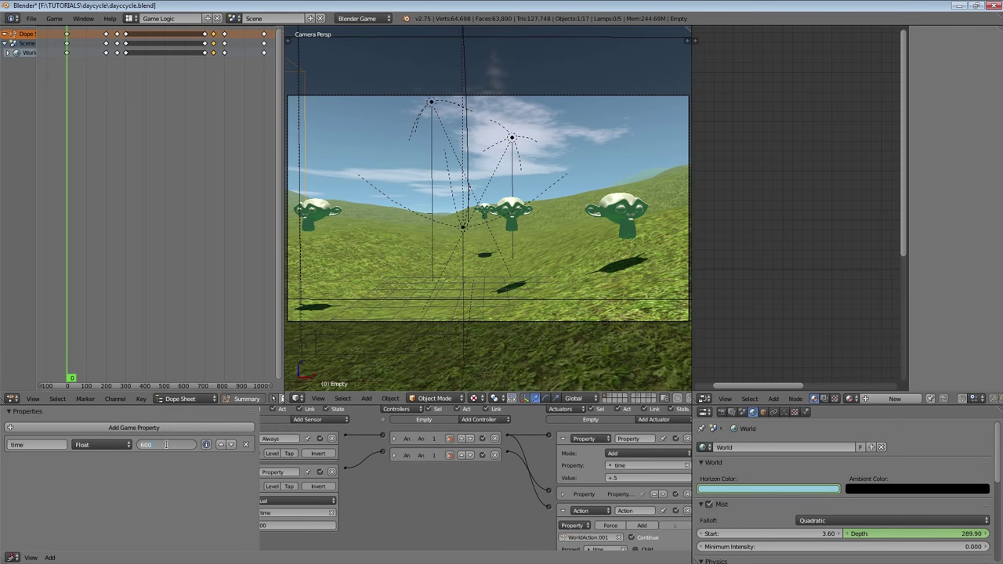
key(shift+space)
key(shift+space)
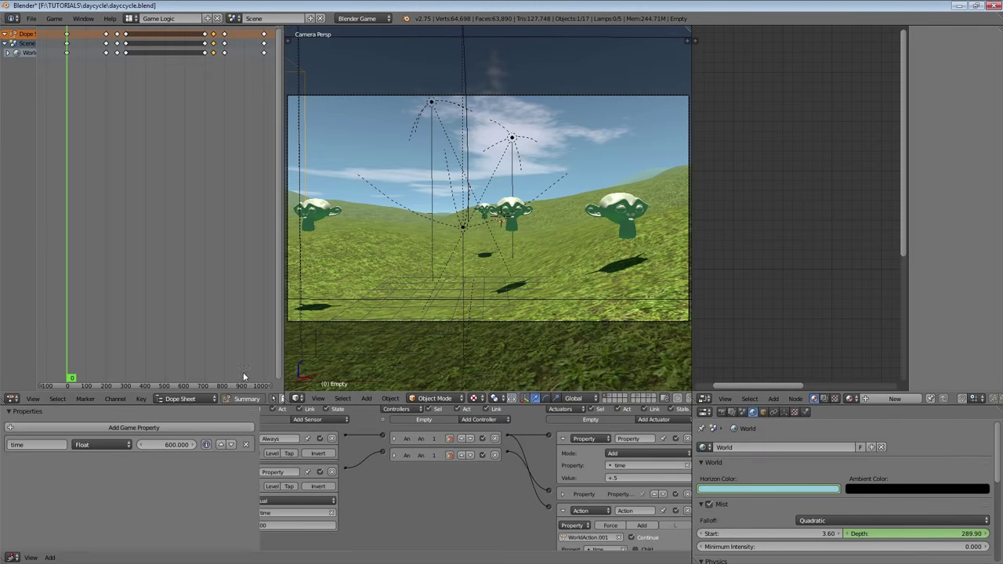
- Play the game in the maximized 3D view to check the night-to-dawn transition, then stop it
key(shift+space)
key(p)
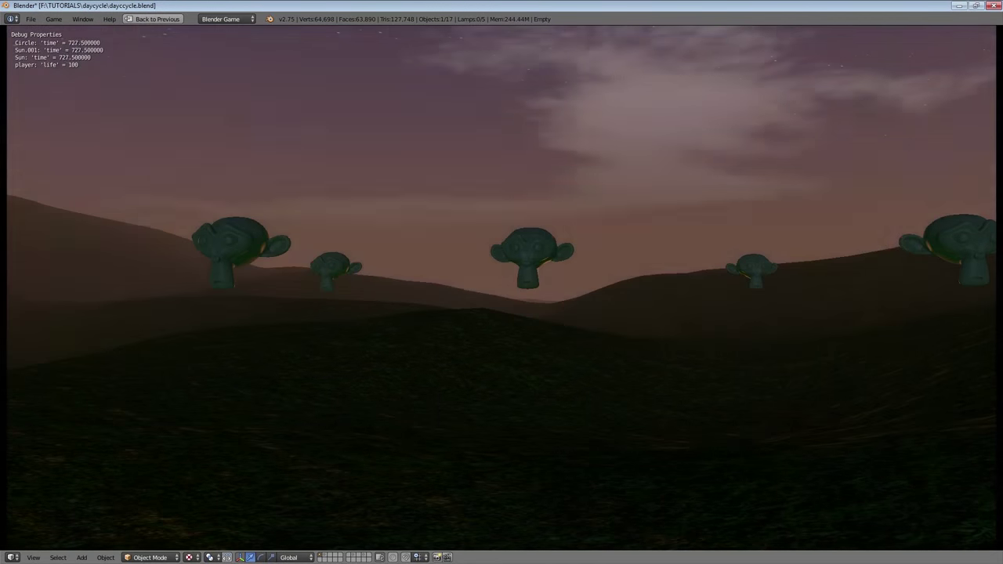
key(Escape)
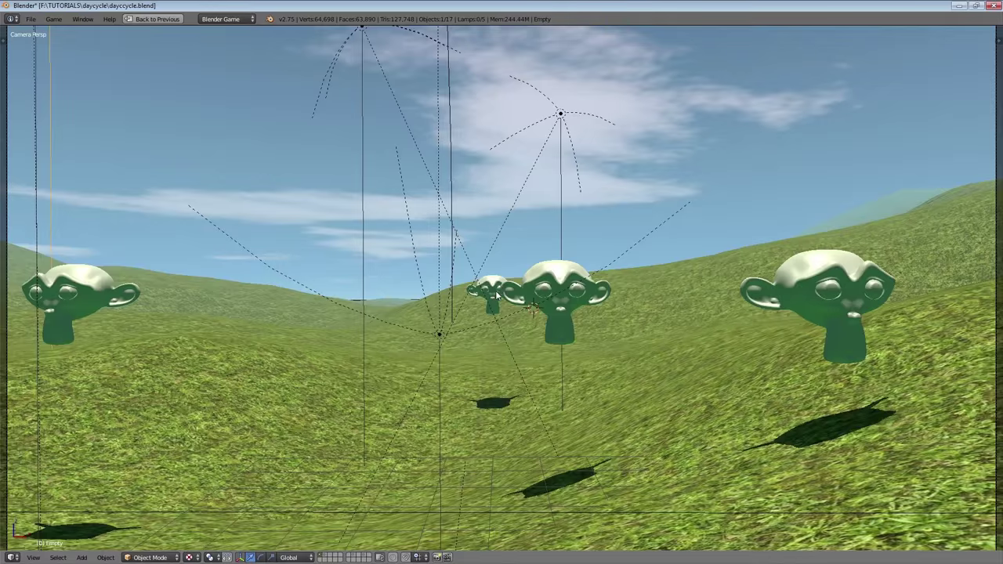
- Reset the Empty's time property to 0 and widen the 3D view by narrowing the node editor and the dope sheet
key(ctrl+Up)
middle_drag(415, 287, 502, 293)
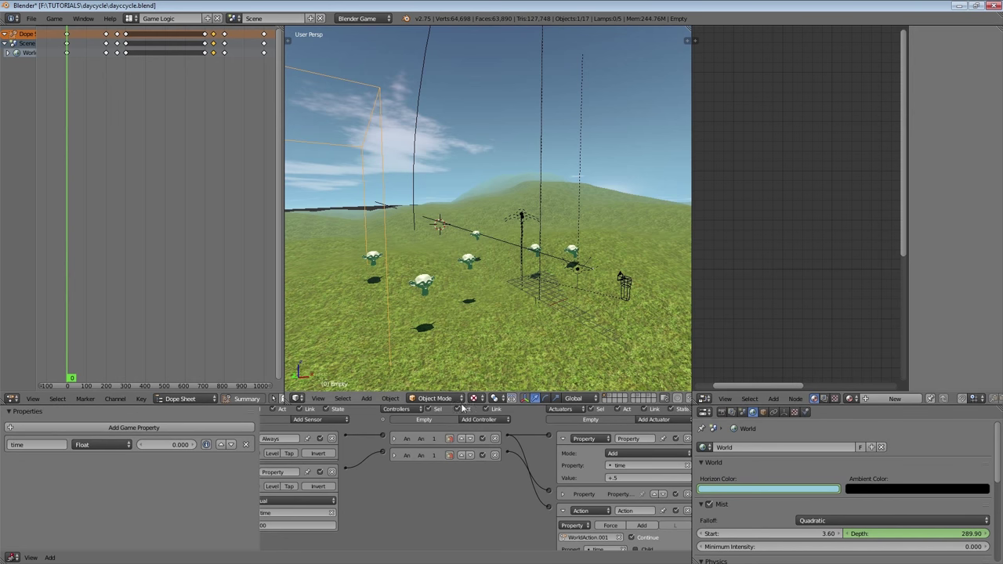
drag(691, 276, 821, 270)
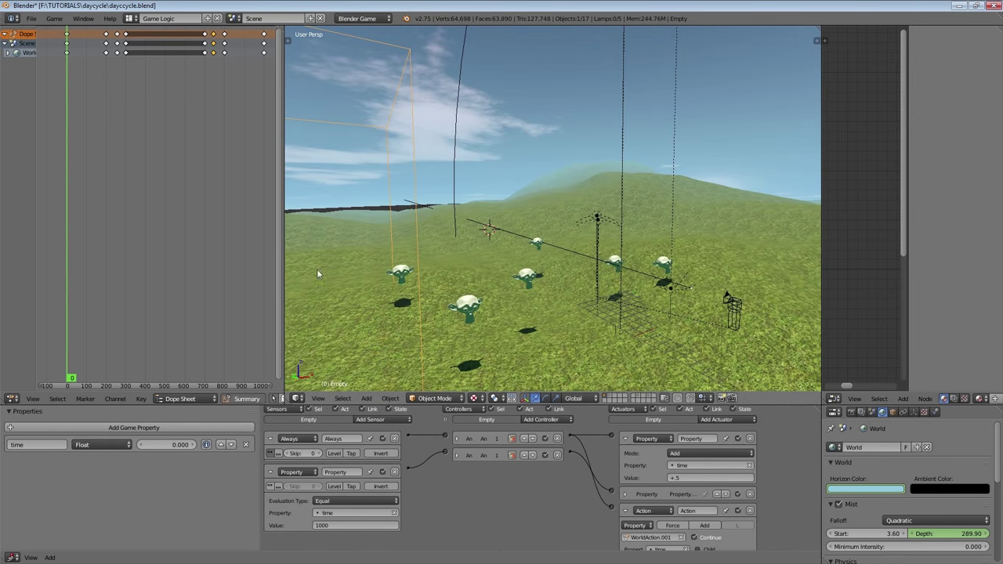
drag(283, 278, 157, 277)
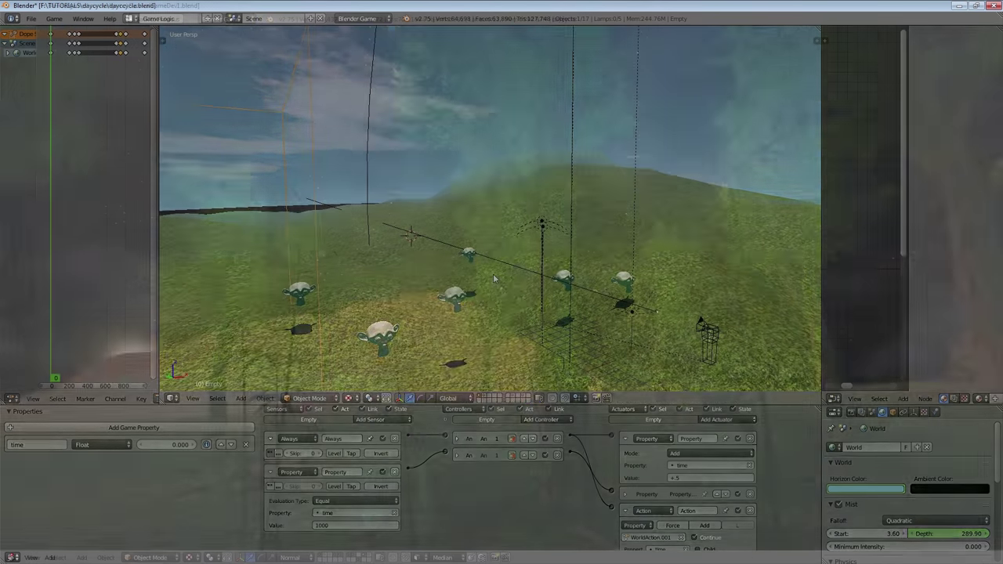